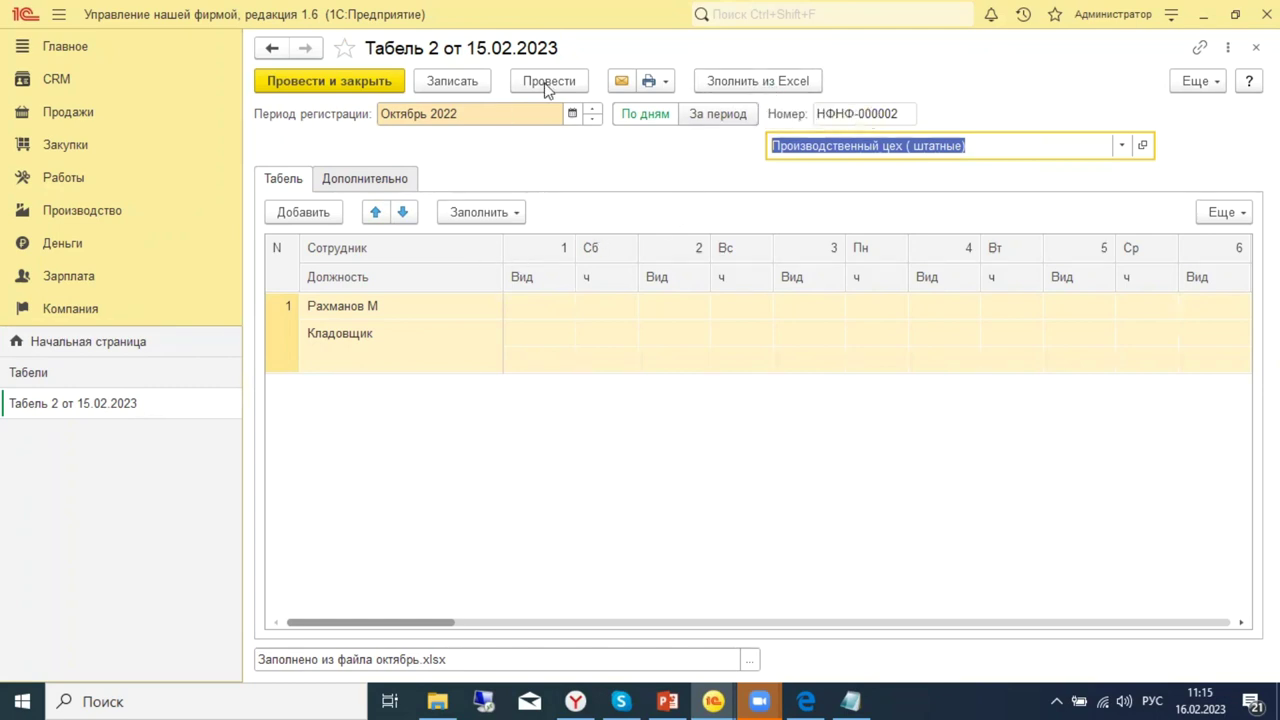
Delete the single employee row from the October 2022 timesheet and save the document.
{"action": "left_click", "coordinate": [448, 325]}
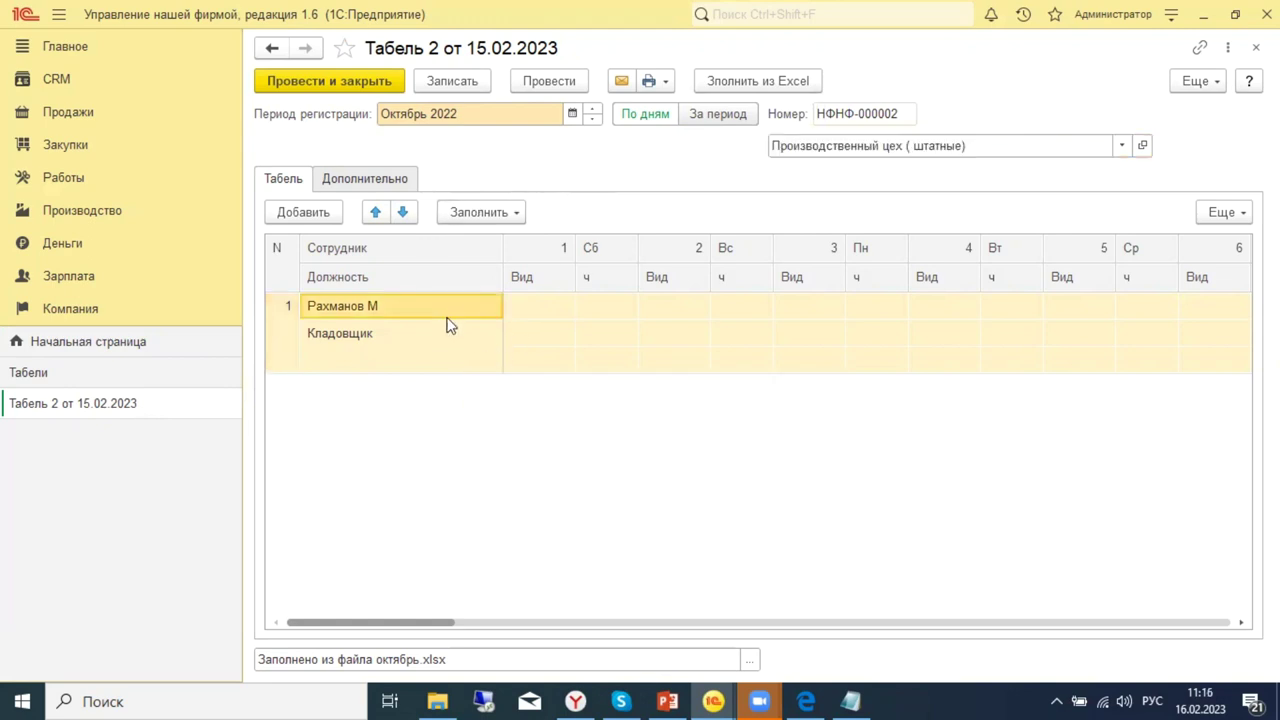
{"action": "key", "text": "Delete"}
{"action": "left_click", "coordinate": [468, 86]}
Start refilling the timesheet from Excel, accept overwriting the month, and open the октябрь workbook for viewing from the file chooser.
{"action": "left_click", "coordinate": [800, 86]}
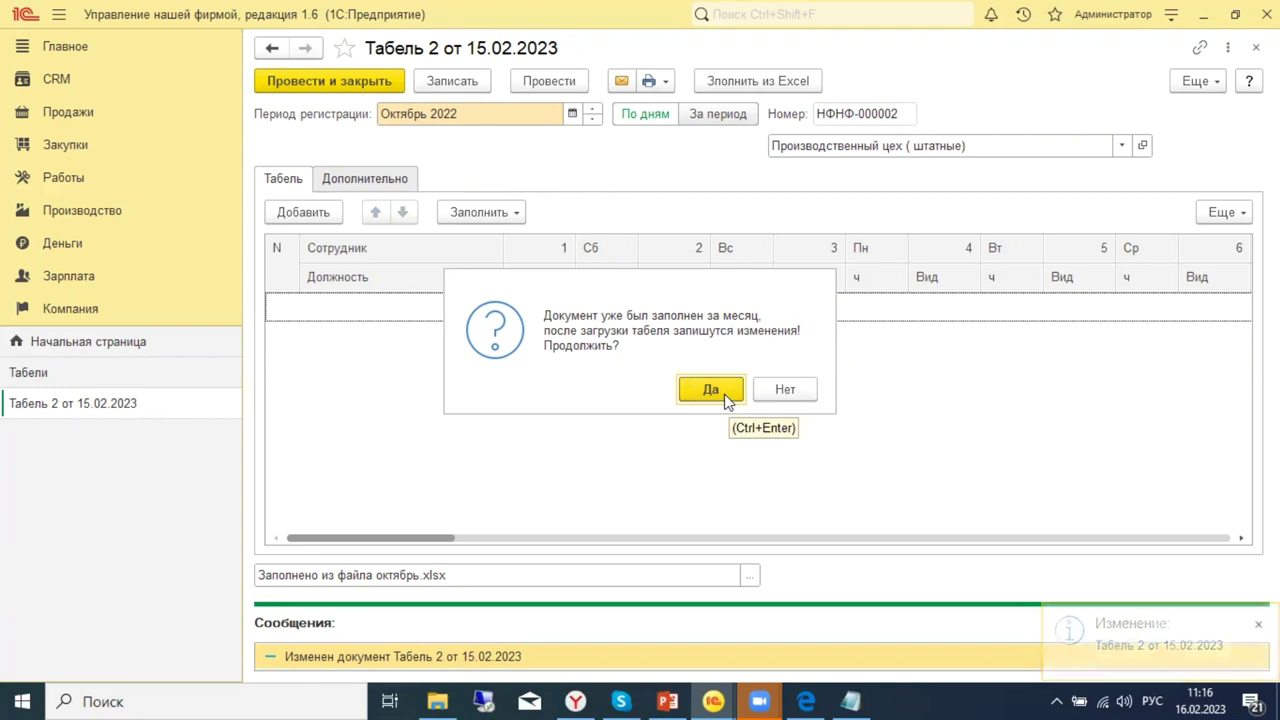
{"action": "left_click", "coordinate": [710, 389]}
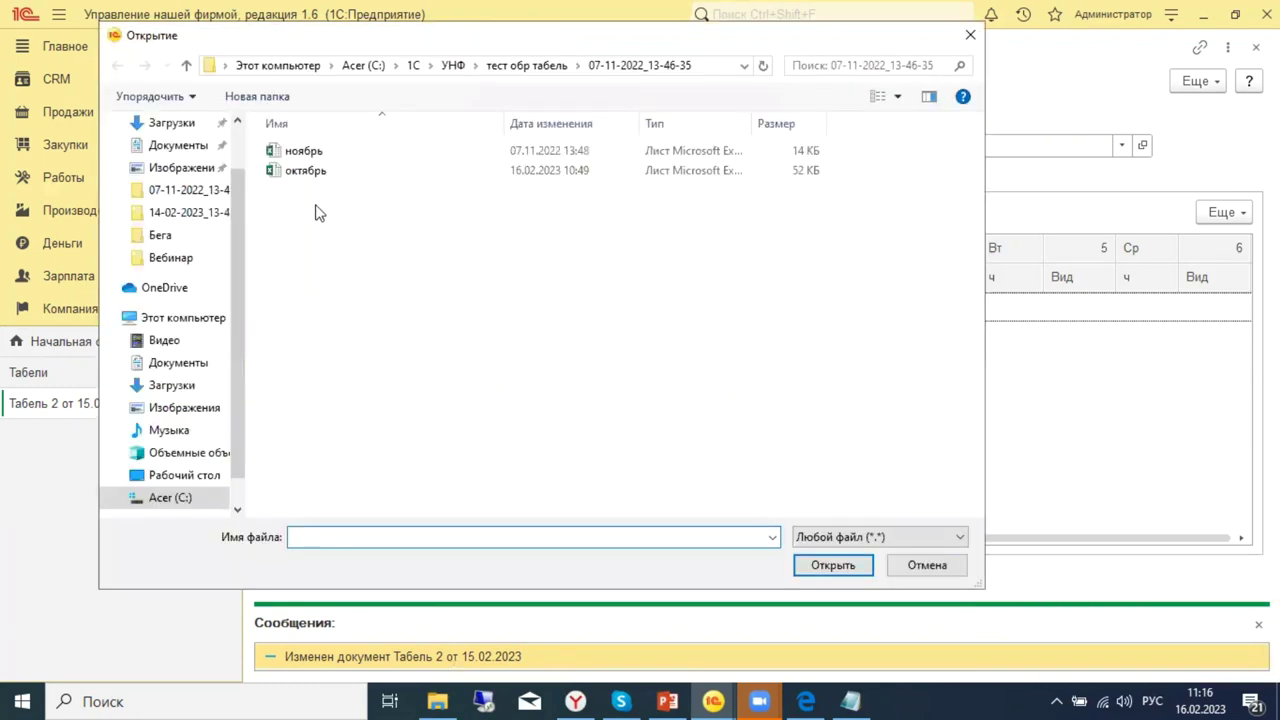
{"action": "left_click", "coordinate": [290, 171]}
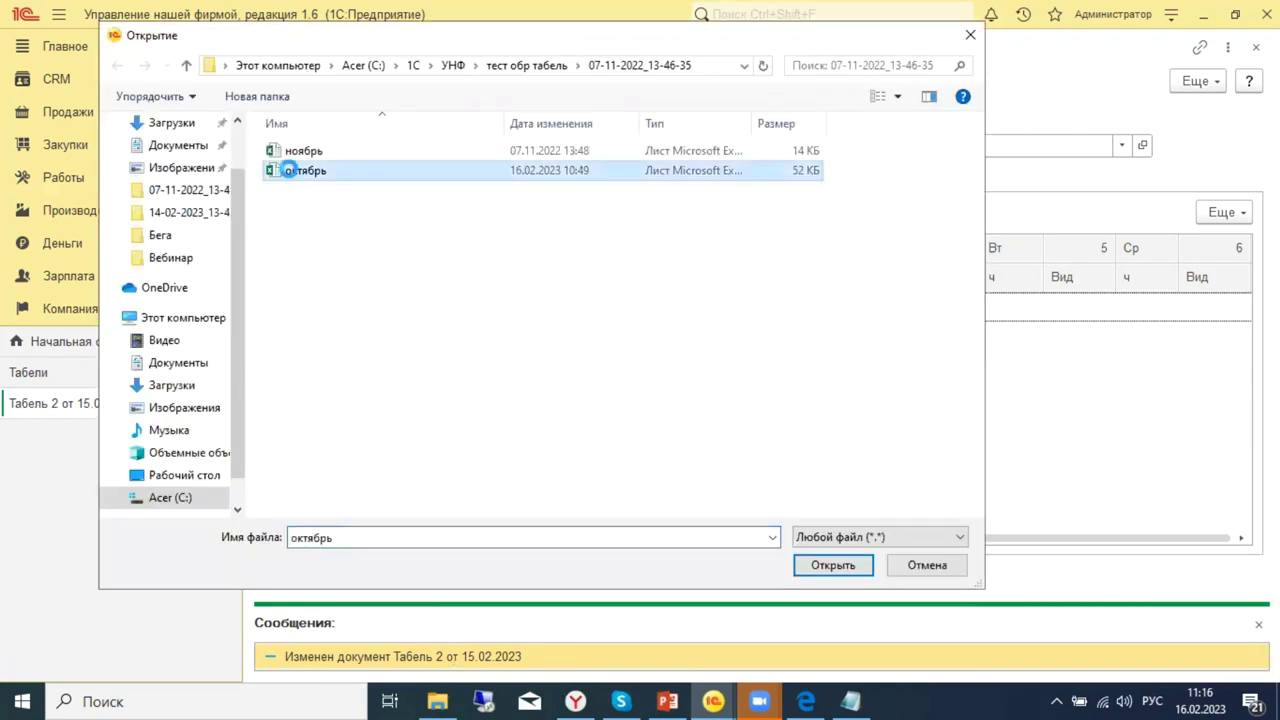
{"action": "right_click", "coordinate": [290, 171]}
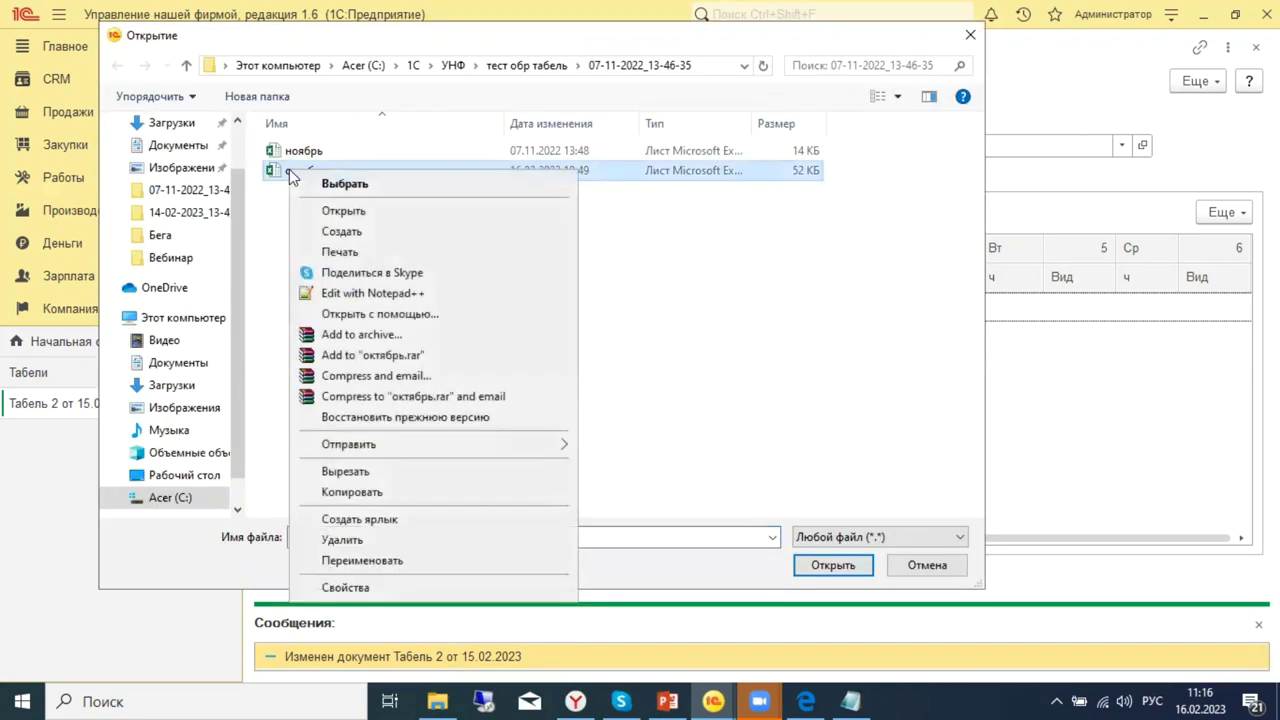
{"action": "left_click", "coordinate": [379, 212]}
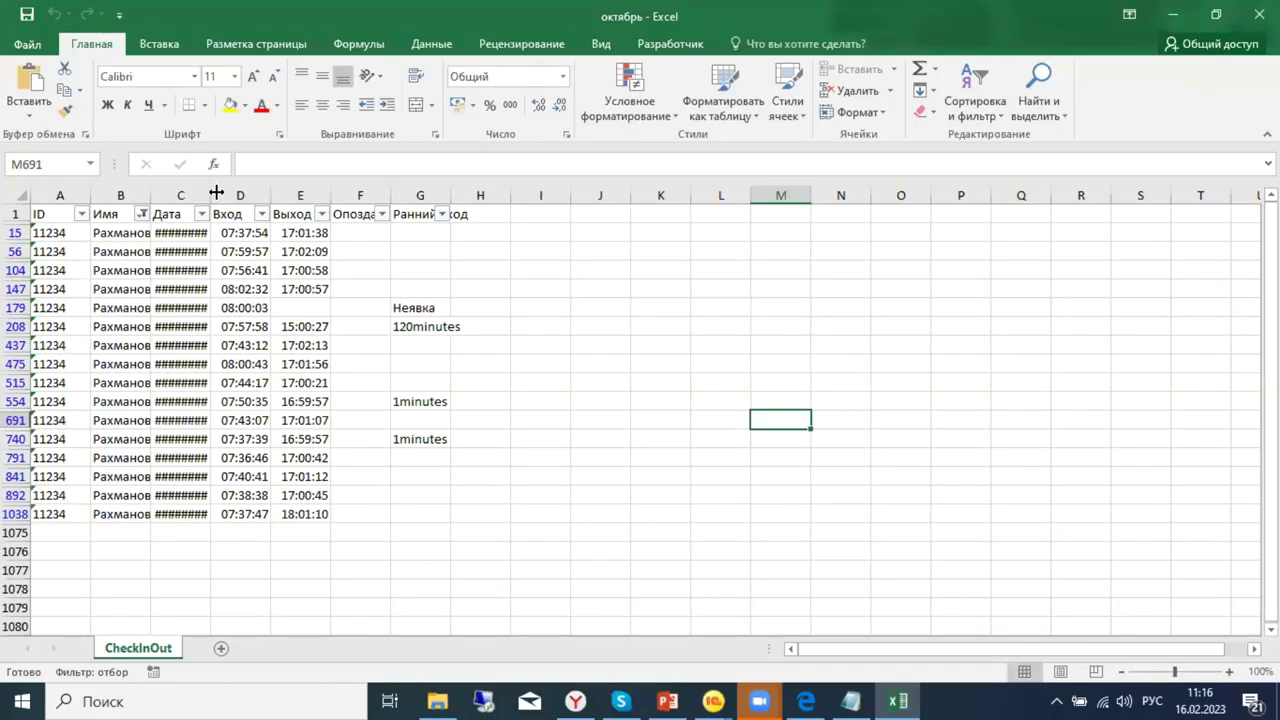
Widen the Дата and Имя columns to review the employee's check-in and check-out records, then close the workbook without saving.
{"action": "left_click_drag", "start_coordinate": [216, 192], "coordinate": [238, 192]}
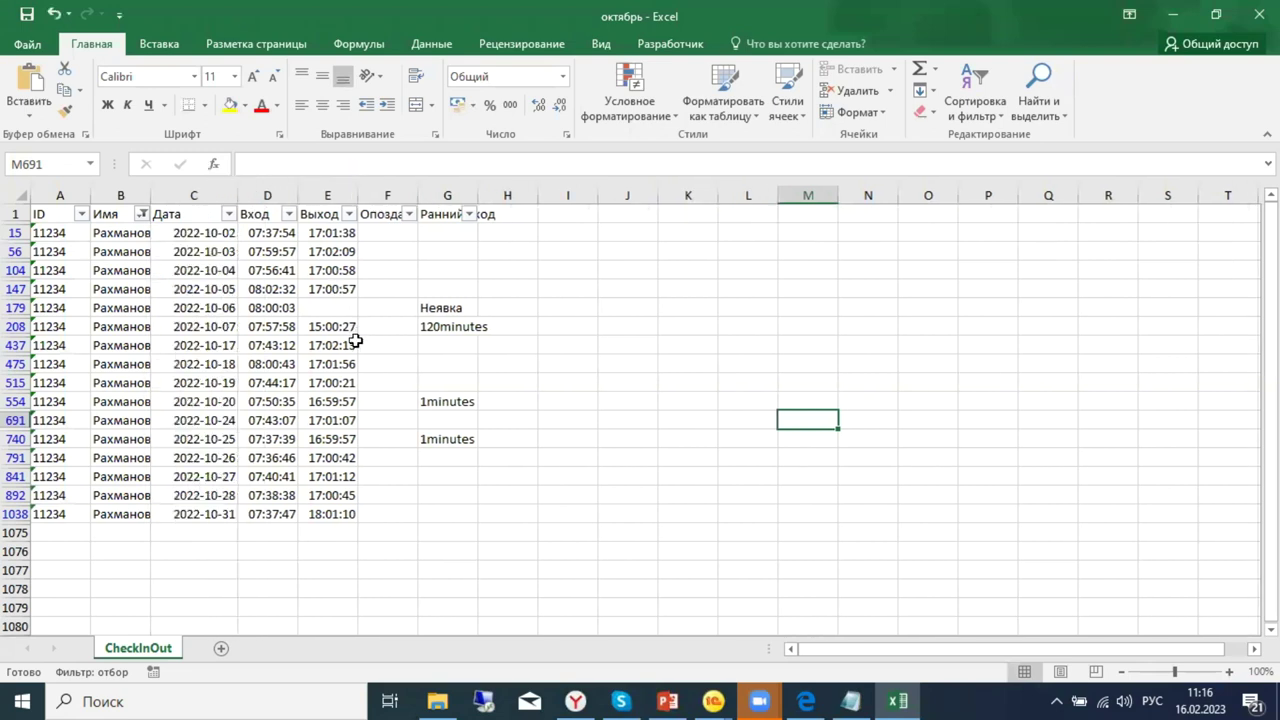
{"action": "left_click_drag", "start_coordinate": [150, 193], "coordinate": [193, 193]}
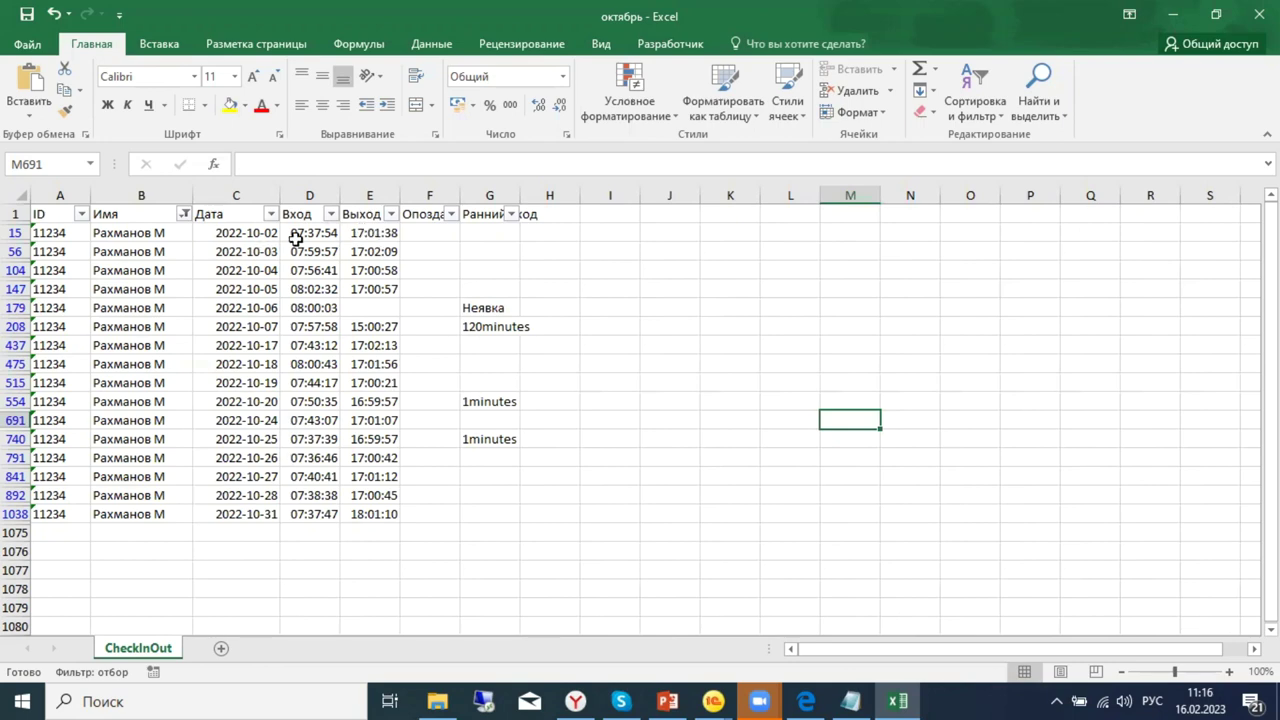
{"action": "scroll", "coordinate": [256, 290], "scroll_direction": "down", "scroll_amount": 1}
{"action": "scroll", "coordinate": [262, 352], "scroll_direction": "up", "scroll_amount": 1}
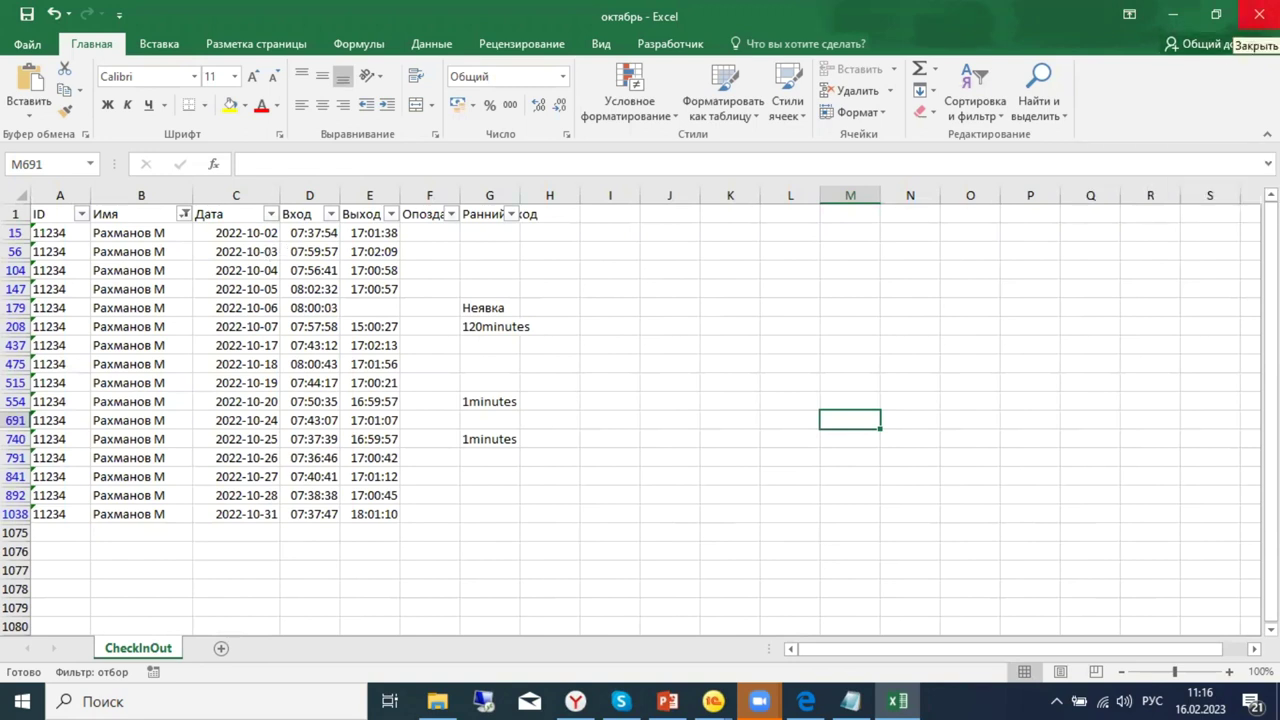
{"action": "left_click", "coordinate": [1258, 16]}
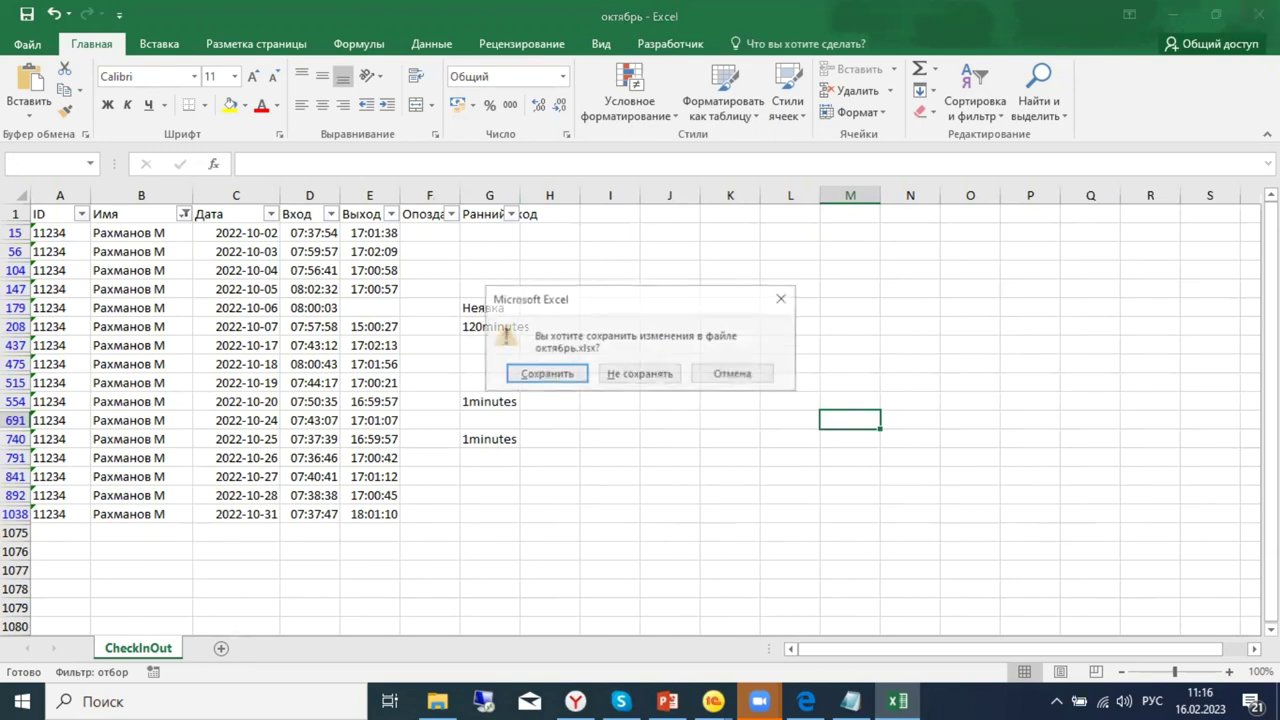
{"action": "left_click", "coordinate": [640, 373]}
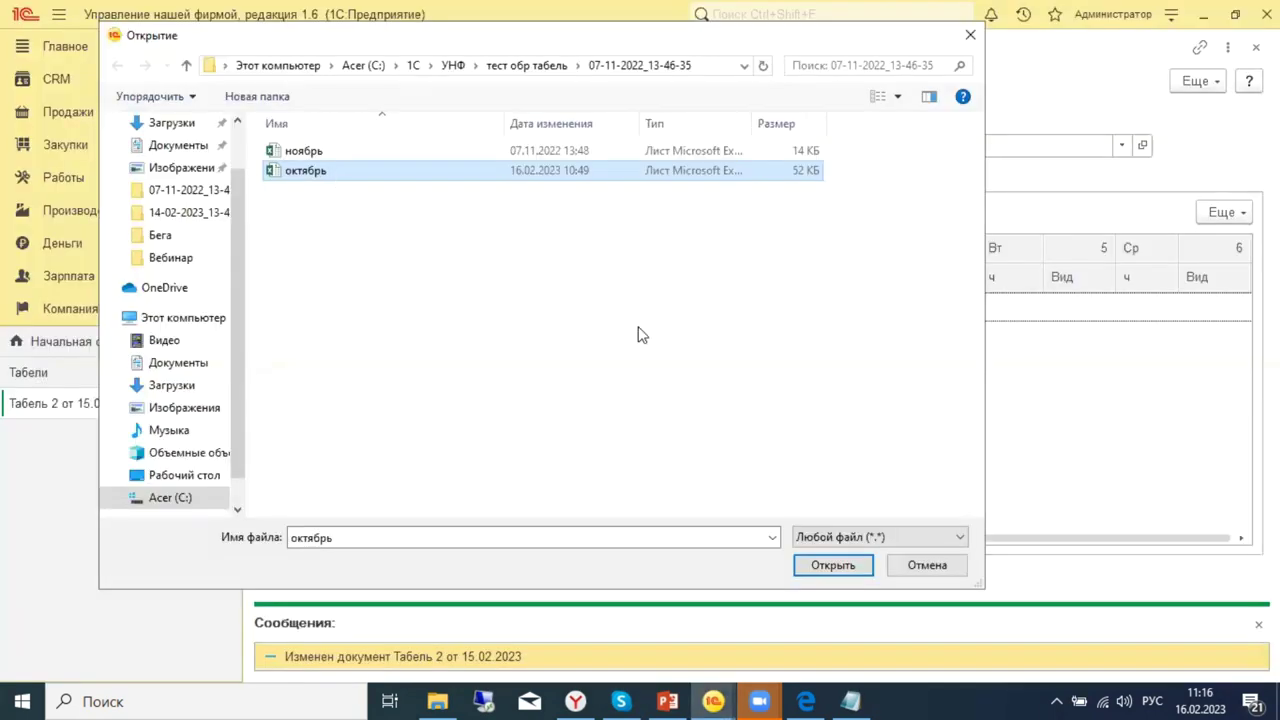
Fill the timesheet with the data from the октябрь file.
{"action": "left_click", "coordinate": [829, 566]}
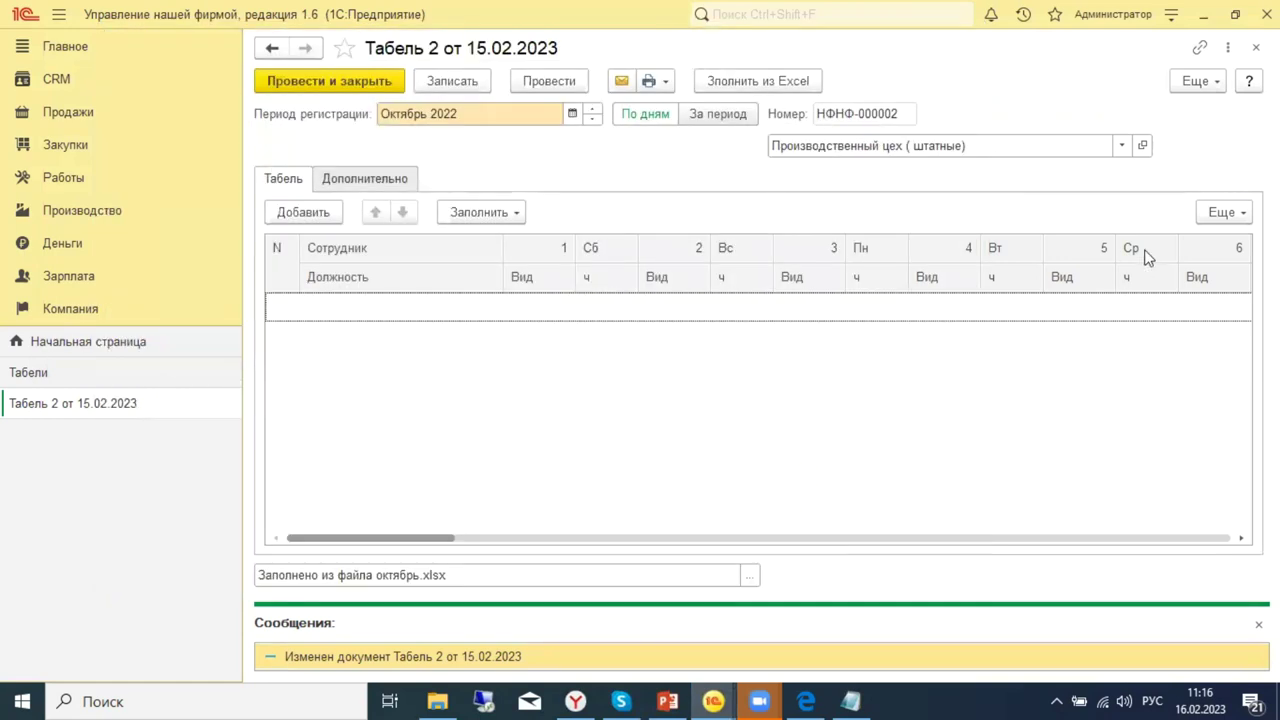
{"action": "left_click", "coordinate": [1224, 212]}
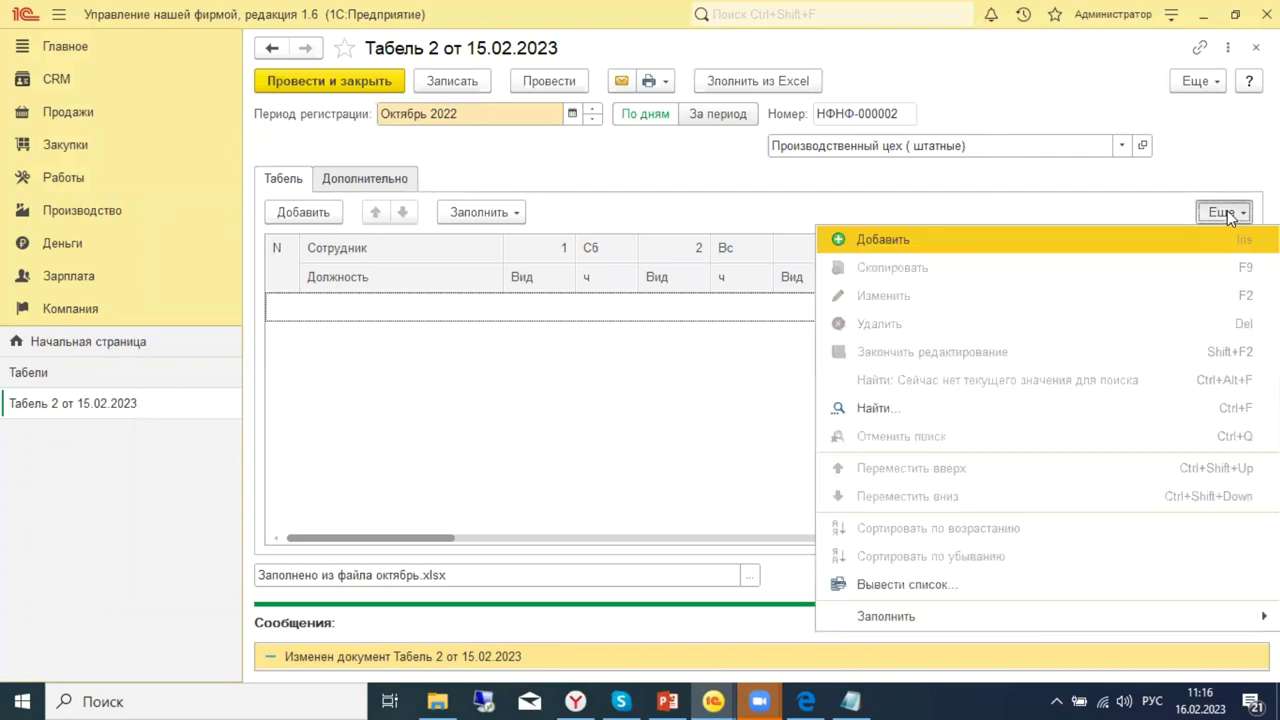
{"action": "left_click", "coordinate": [1216, 80]}
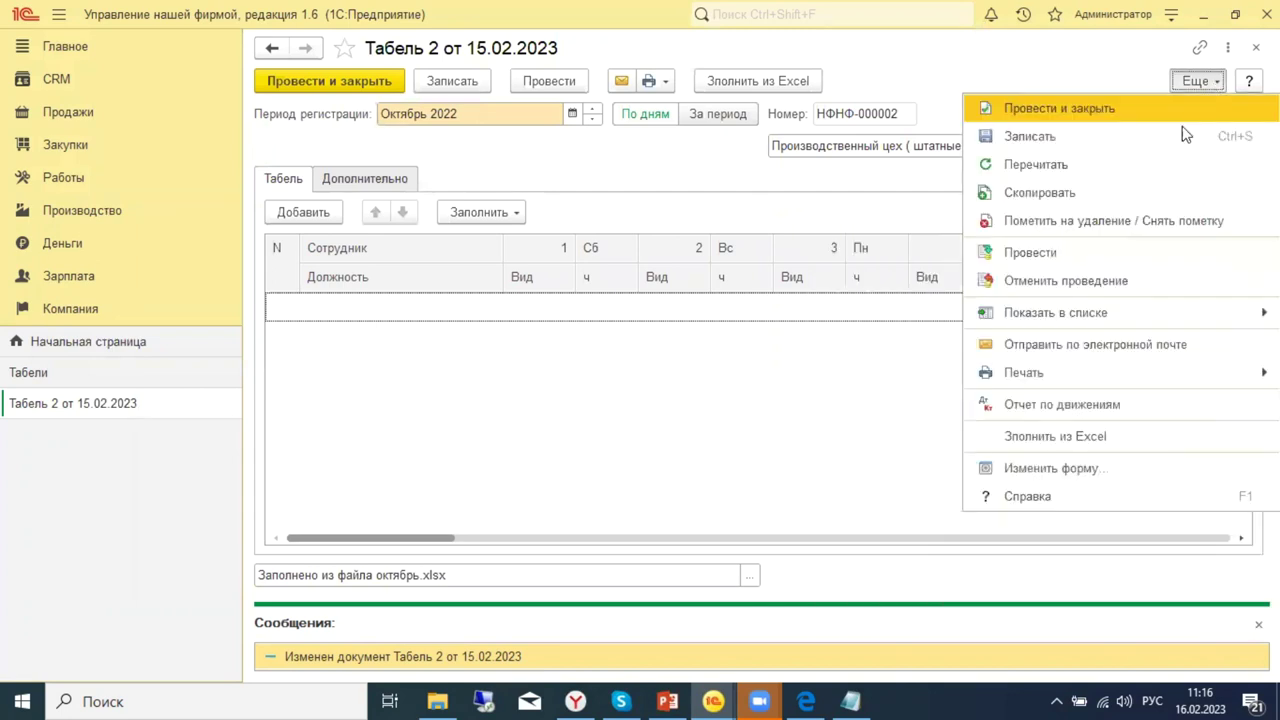
{"action": "left_click", "coordinate": [1122, 178]}
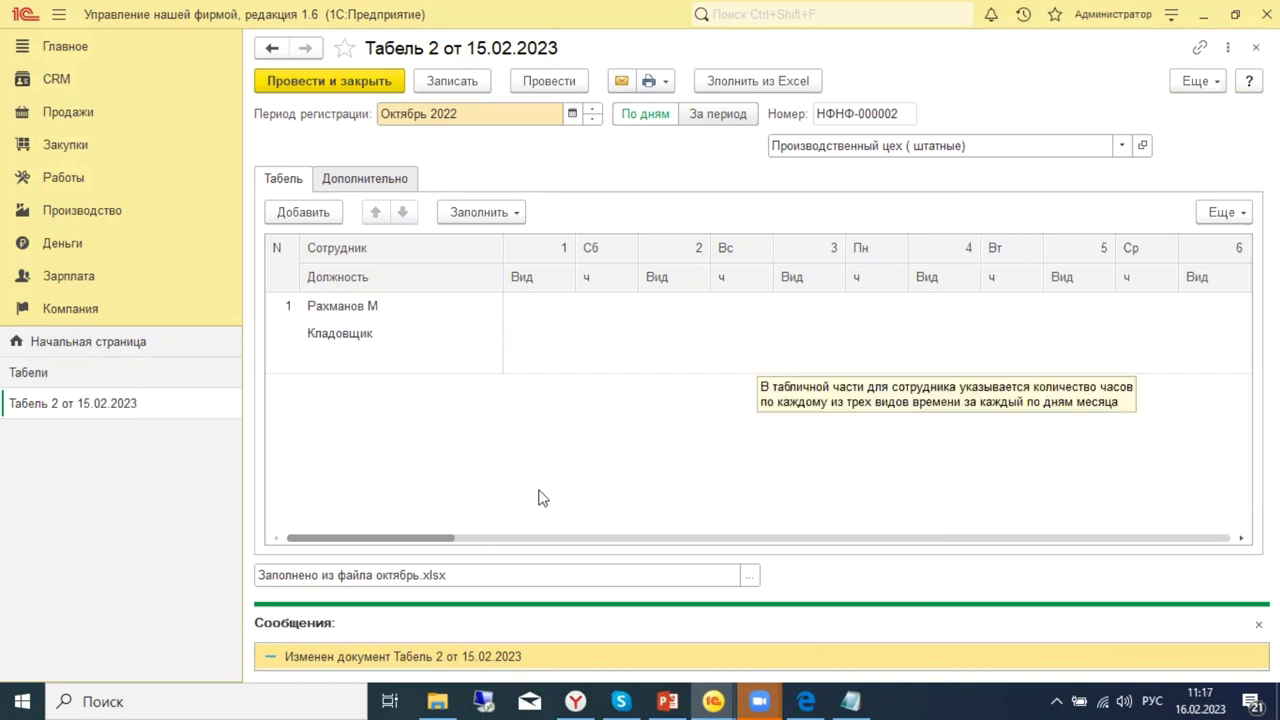
Check the attendance codes and hours loaded for the employee in the last days of October.
{"action": "left_click", "coordinate": [395, 318]}
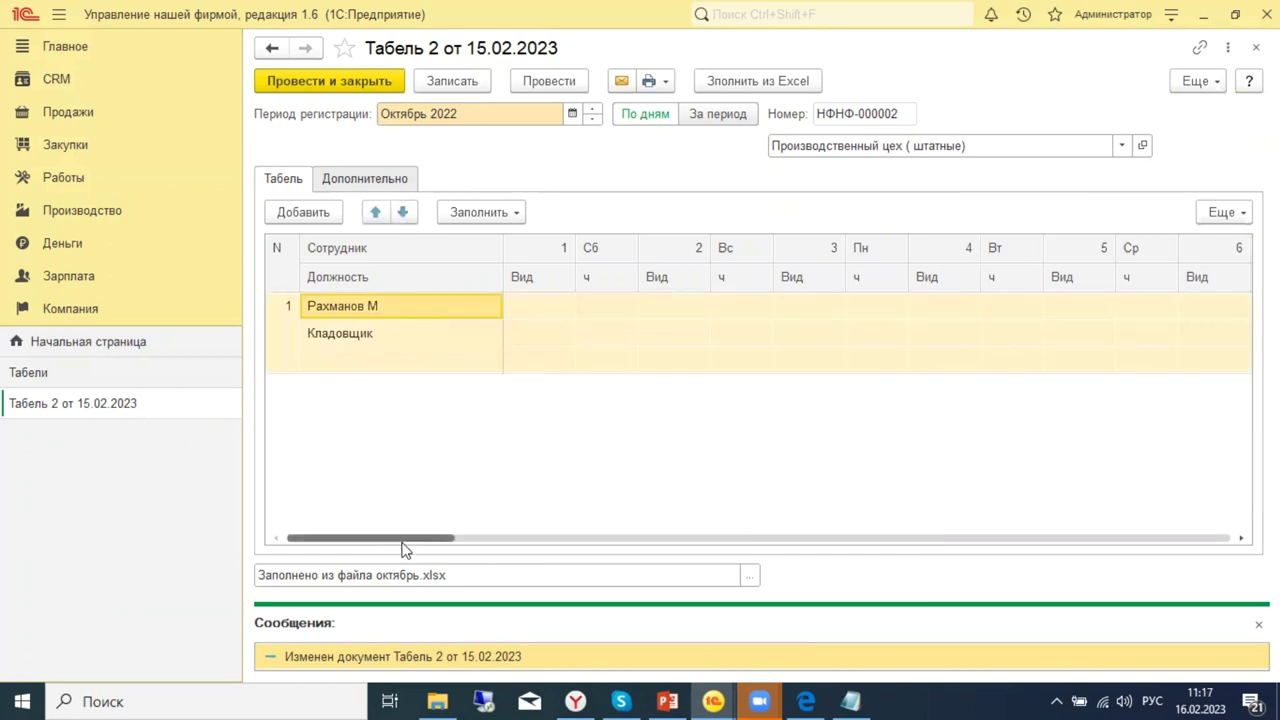
{"action": "left_click_drag", "start_coordinate": [408, 541], "coordinate": [1080, 529]}
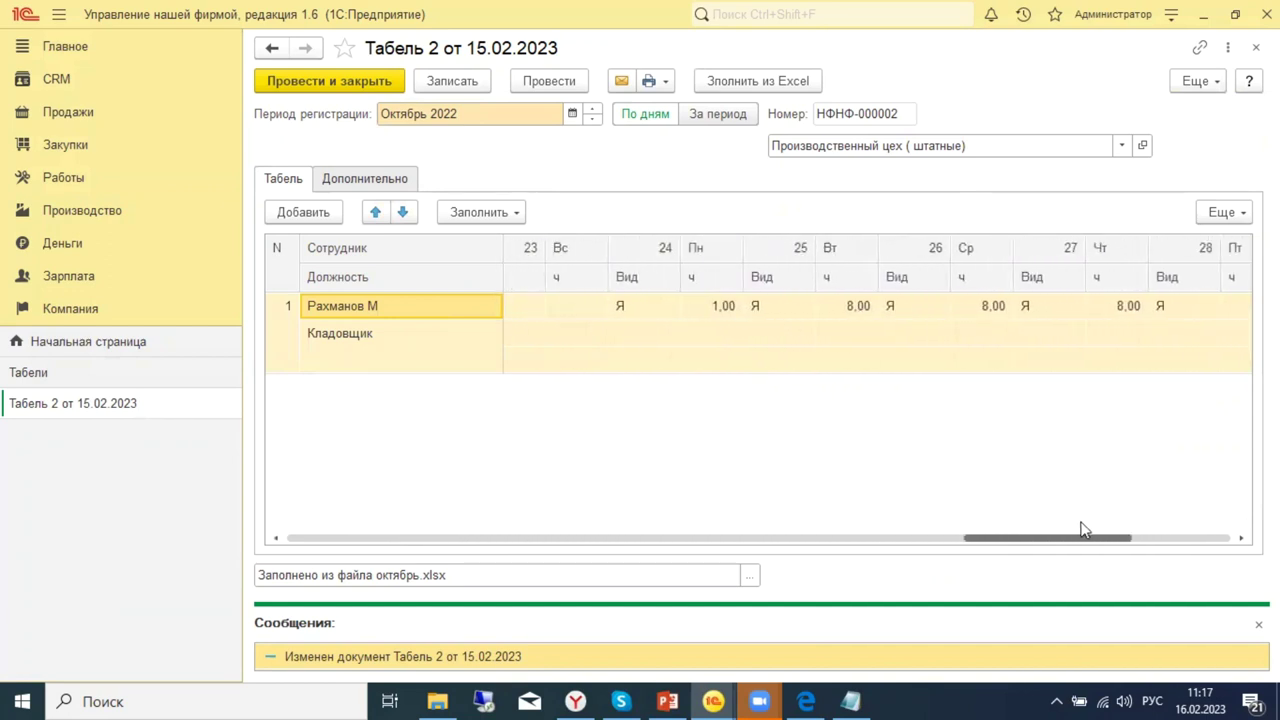
{"action": "left_click", "coordinate": [670, 317]}
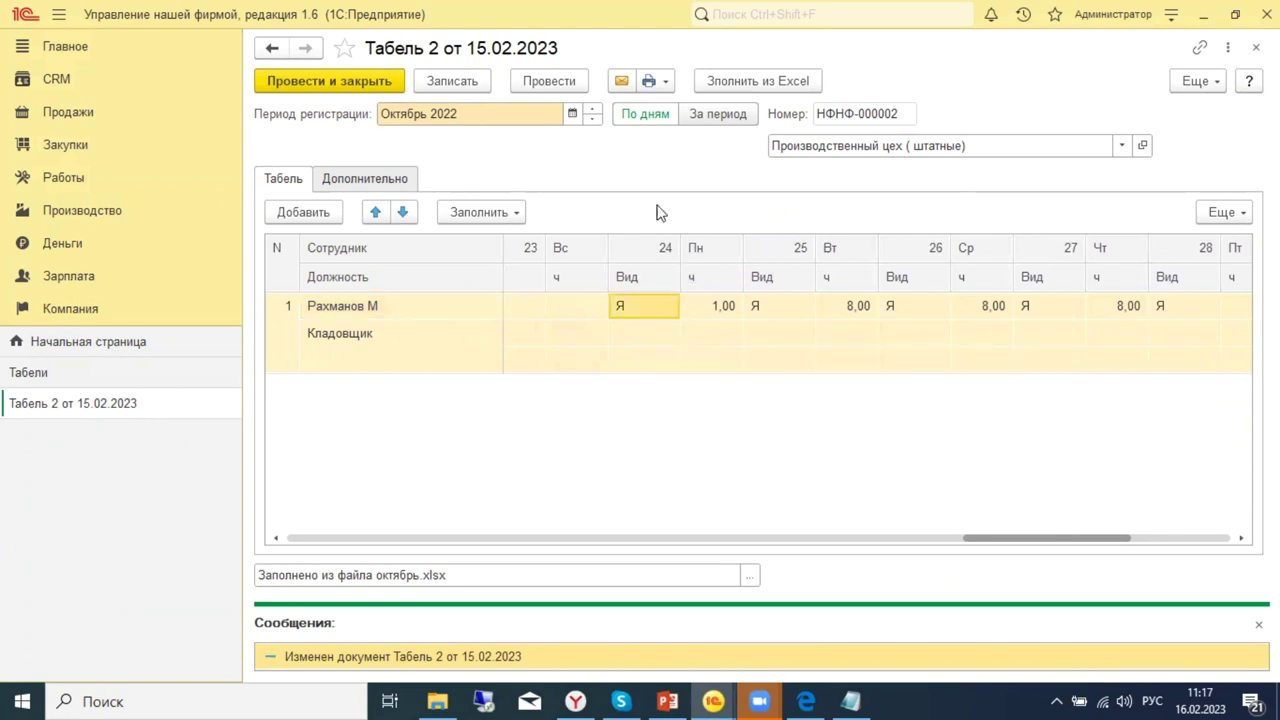
Save the timesheet and generate its printed form.
{"action": "left_click", "coordinate": [484, 88]}
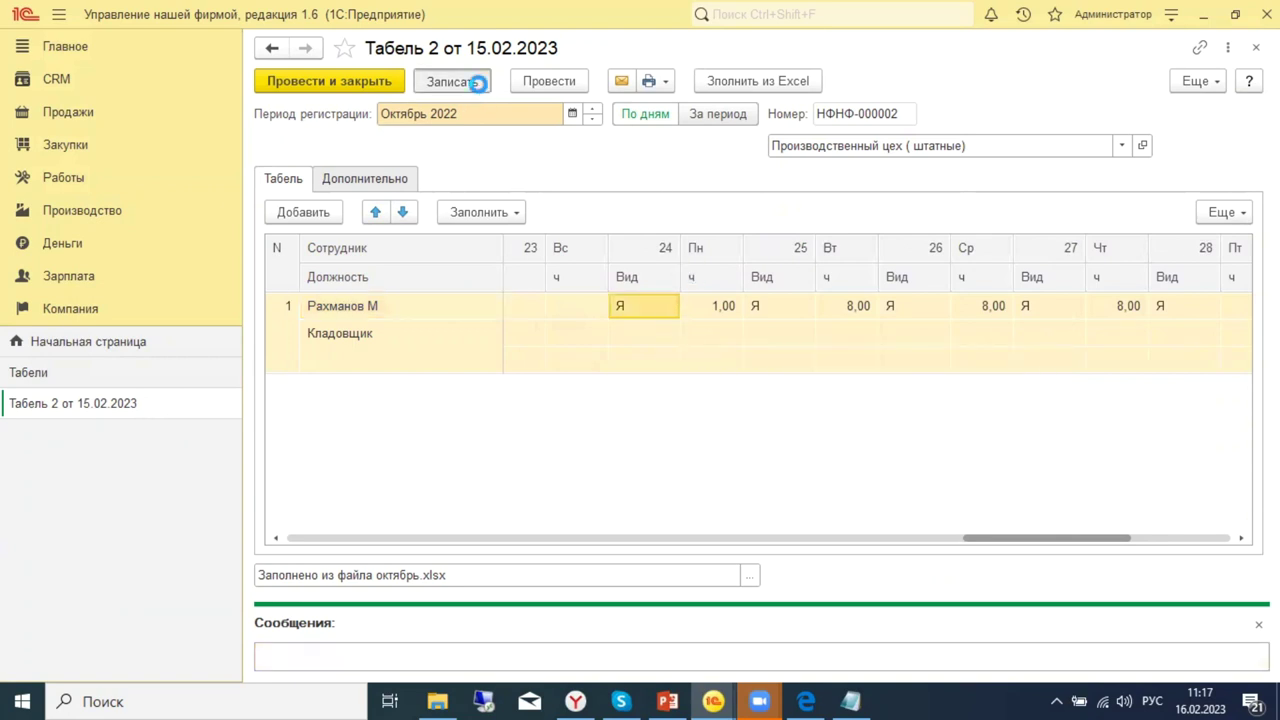
{"action": "left_click", "coordinate": [668, 83]}
{"action": "left_click", "coordinate": [692, 107]}
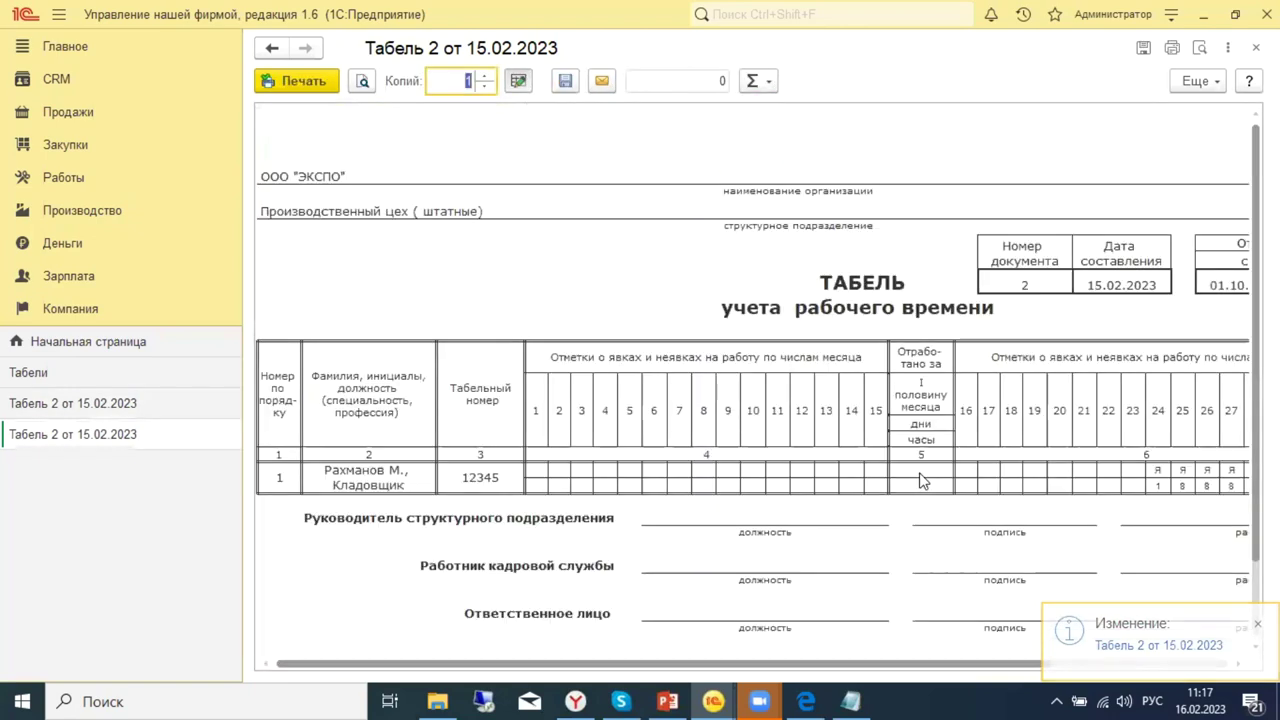
Examine the daily attendance marks from the 24th onward and the monthly totals of days and hours in the printed timesheet.
{"action": "left_click_drag", "start_coordinate": [580, 665], "coordinate": [860, 677]}
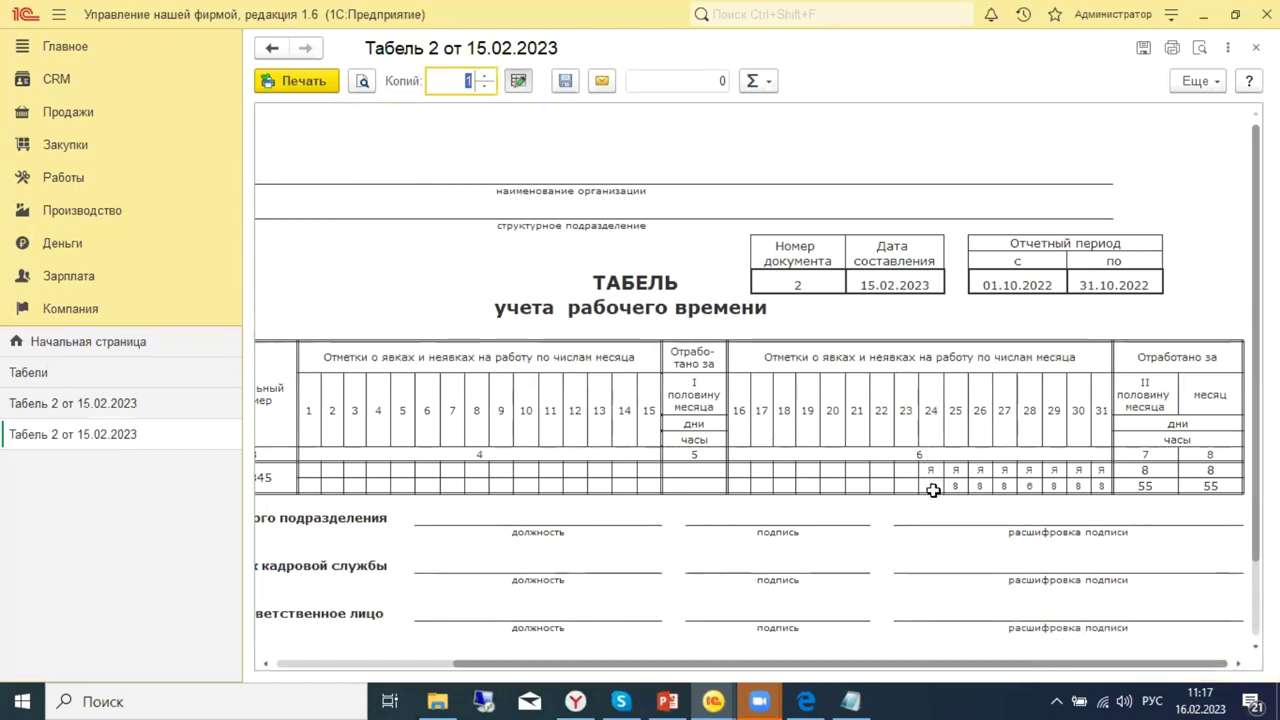
{"action": "left_click", "coordinate": [934, 429]}
{"action": "left_click", "coordinate": [929, 477]}
{"action": "type", "text": "1"}
{"action": "left_click", "coordinate": [957, 484]}
{"action": "left_click", "coordinate": [985, 471]}
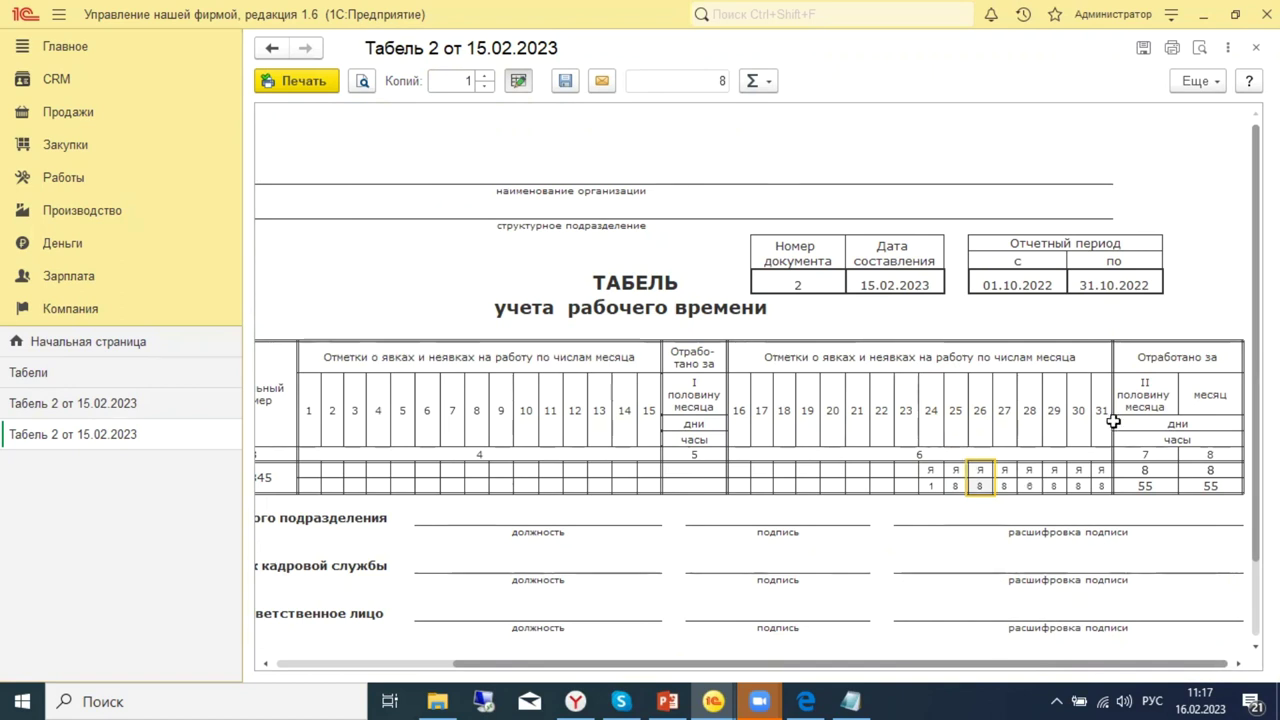
{"action": "left_click", "coordinate": [1219, 472]}
{"action": "left_click", "coordinate": [1219, 487]}
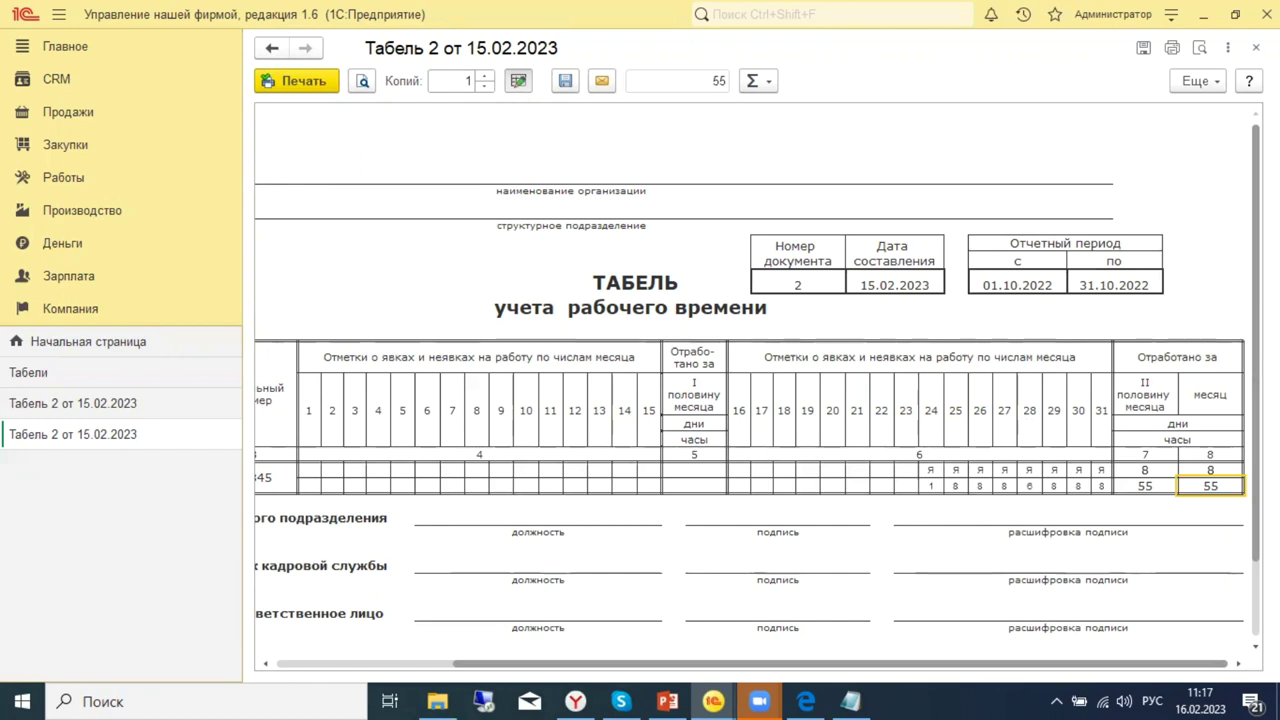
Close the printed form and exit this 1C session, confirming the end of work.
{"action": "left_click", "coordinate": [1252, 52]}
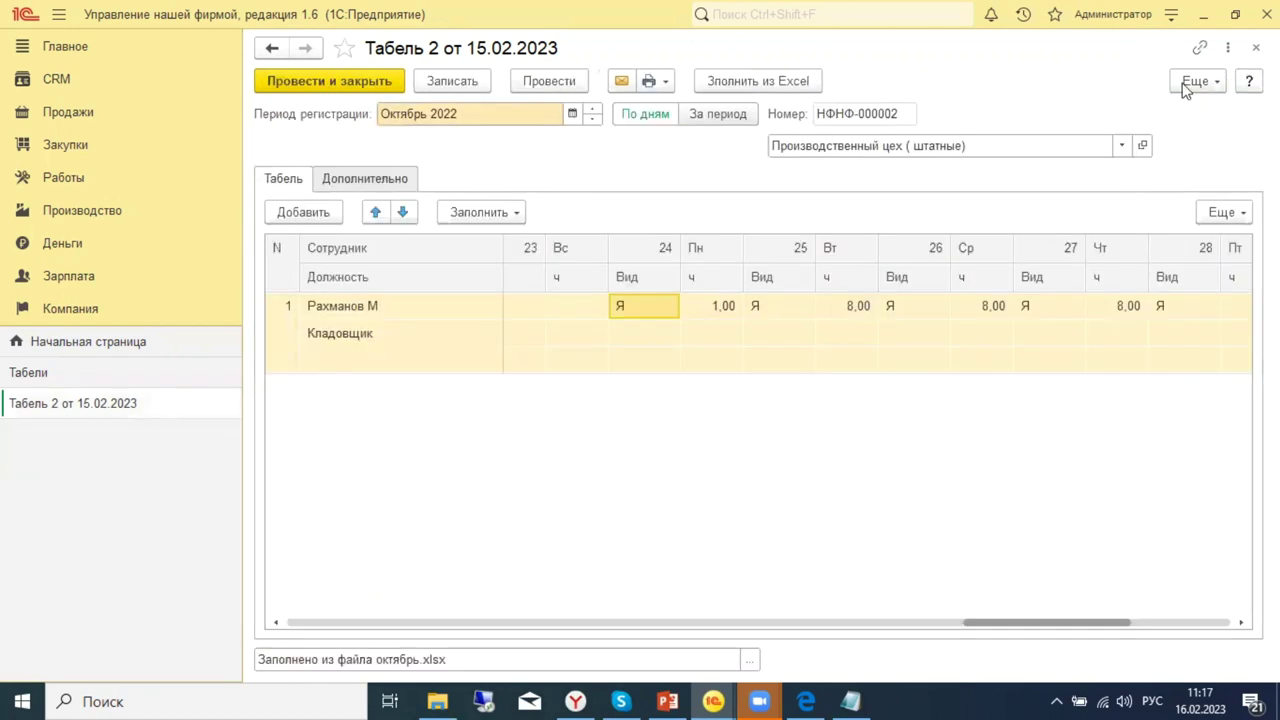
{"action": "left_click", "coordinate": [1266, 14]}
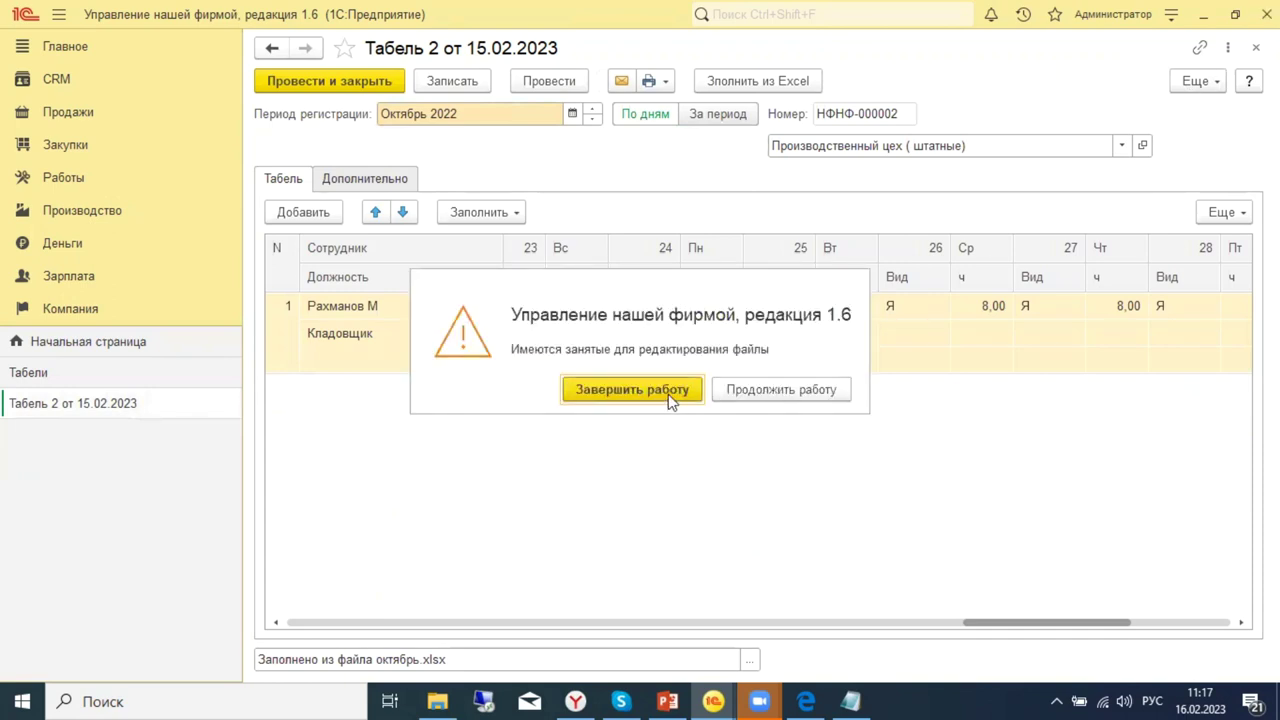
{"action": "left_click", "coordinate": [668, 394]}
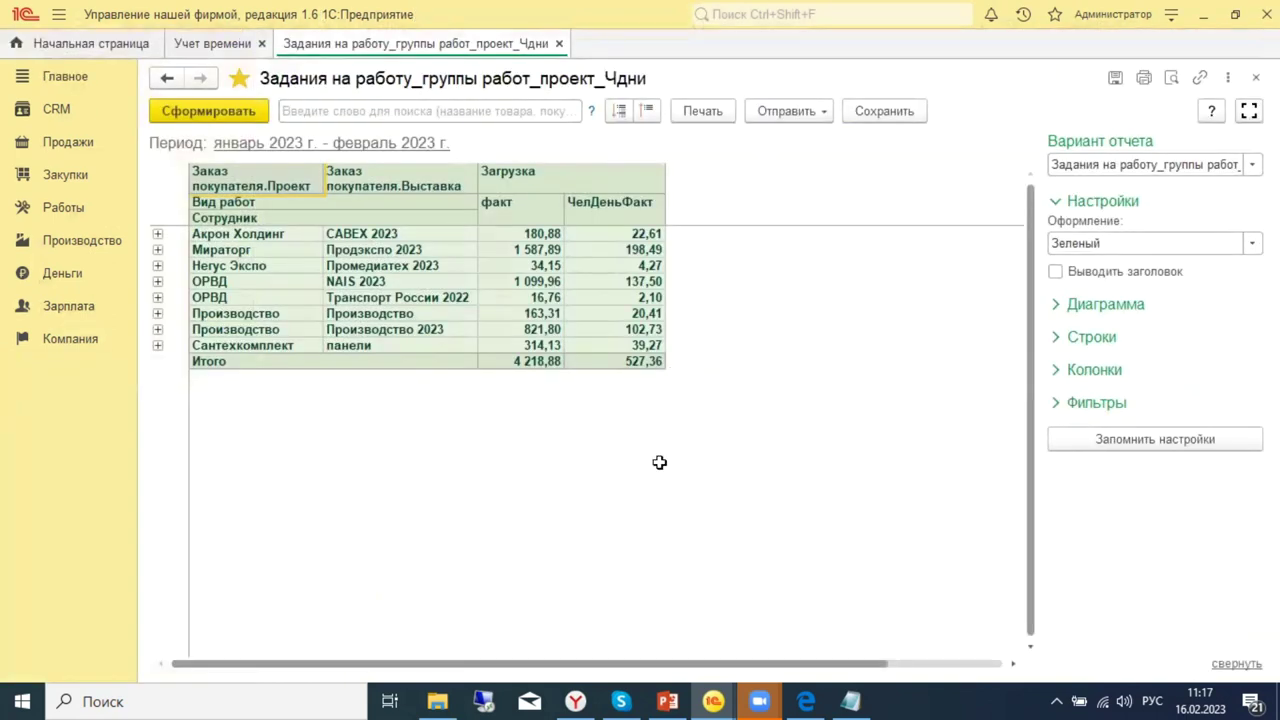
Switch to the PowerPoint presentation УНФ_v1.0 and start the slide show from the current slide.
{"action": "mouse_move", "coordinate": [724, 681]}
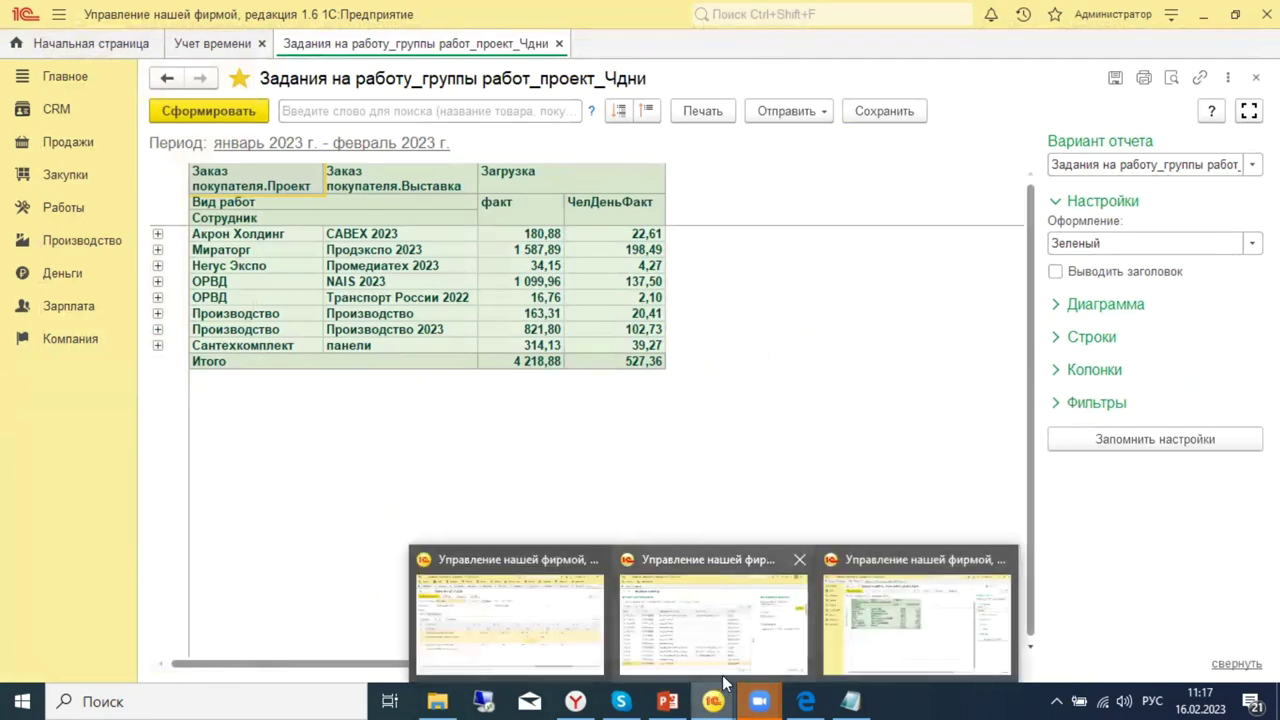
{"action": "left_click", "coordinate": [668, 701]}
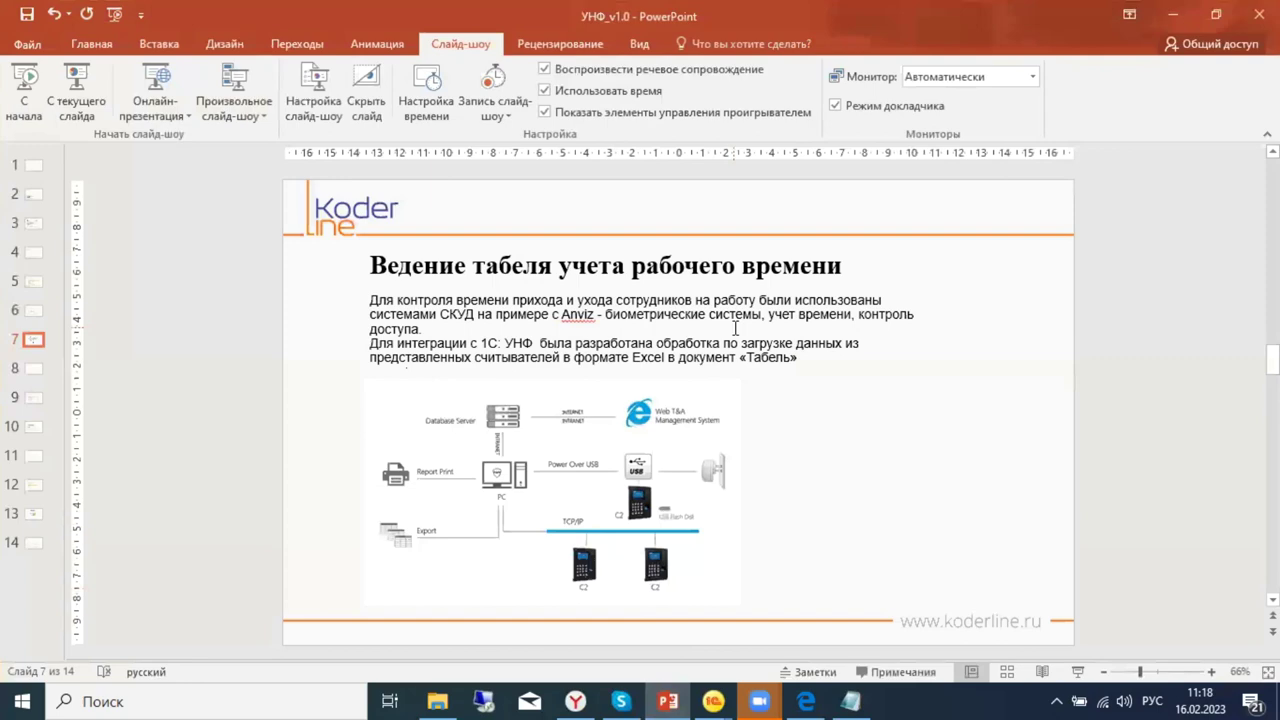
{"action": "left_click", "coordinate": [72, 105]}
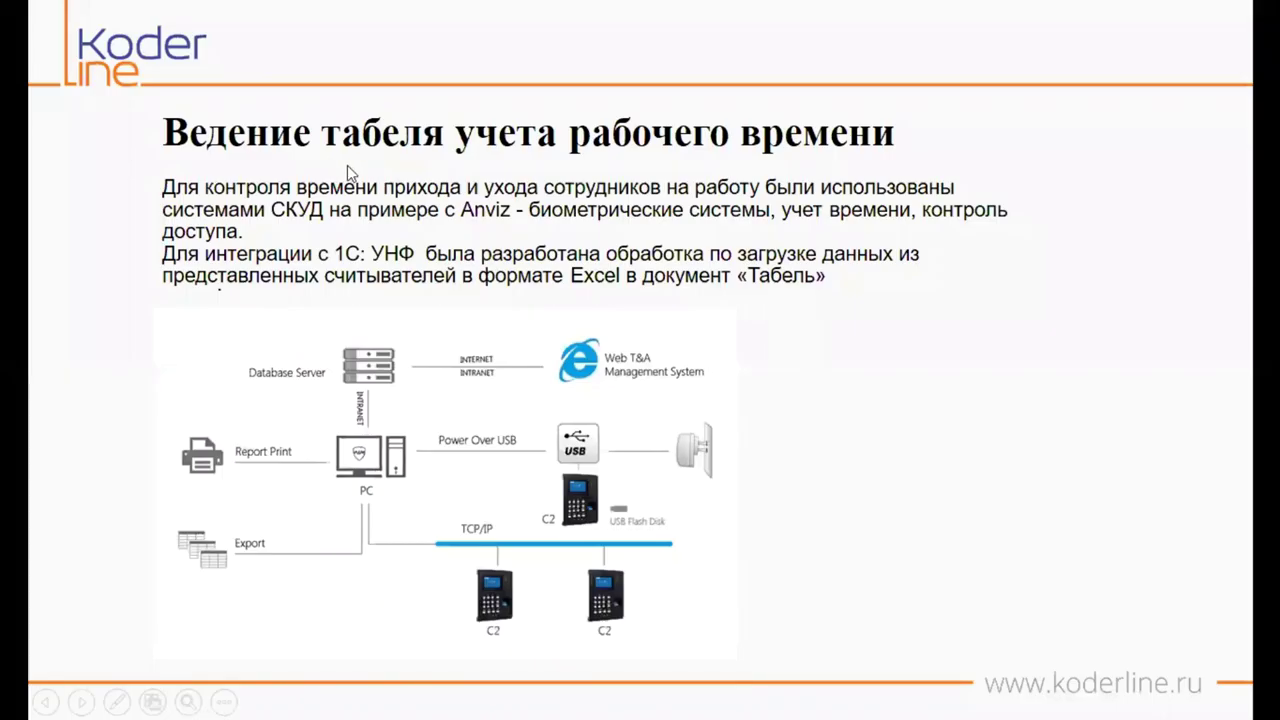
Go through the work-time planning slides to the slide «Отражение фактических трудозатрат по различным аналитикам».
{"action": "left_click", "coordinate": [347, 165]}
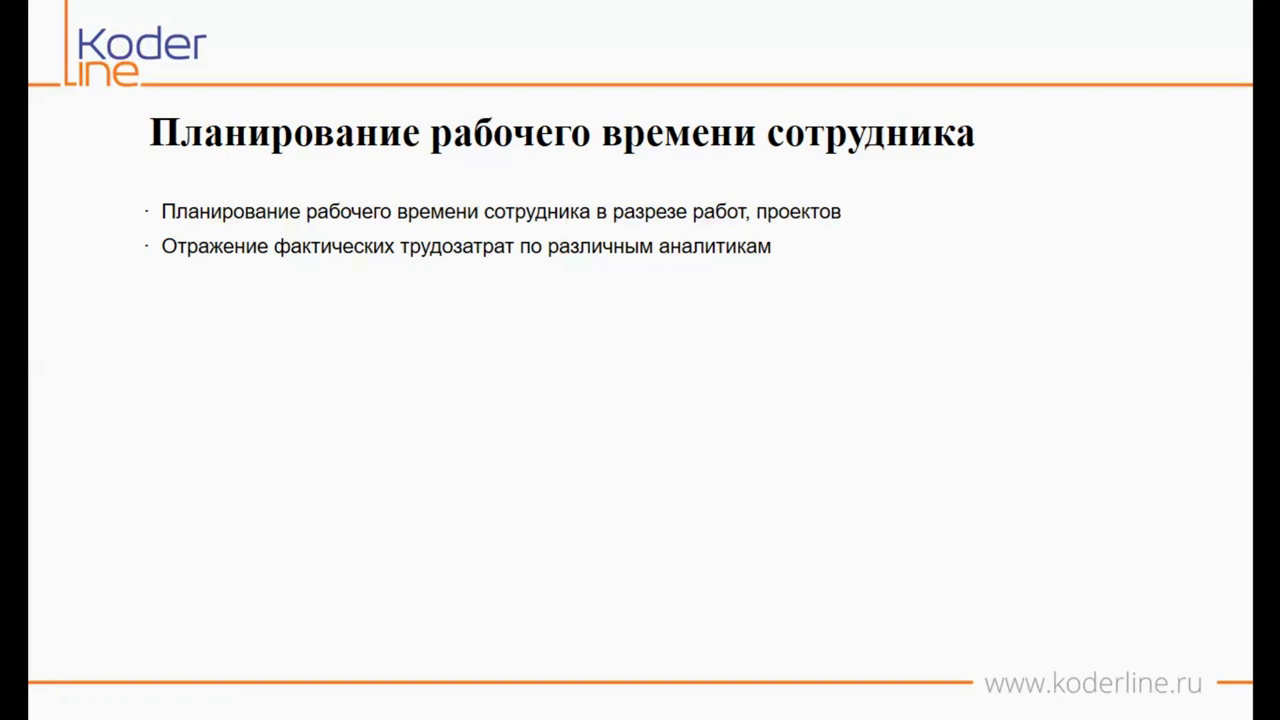
{"action": "key", "text": "Right"}
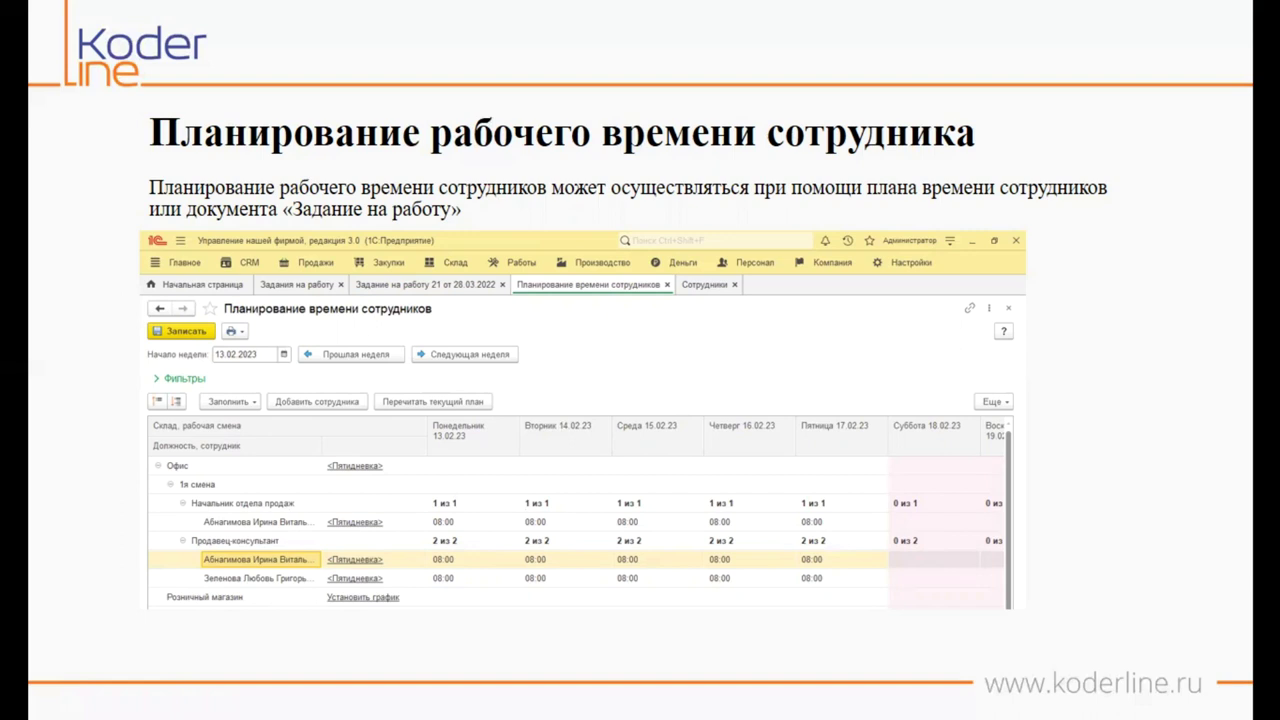
{"action": "key", "text": "Right"}
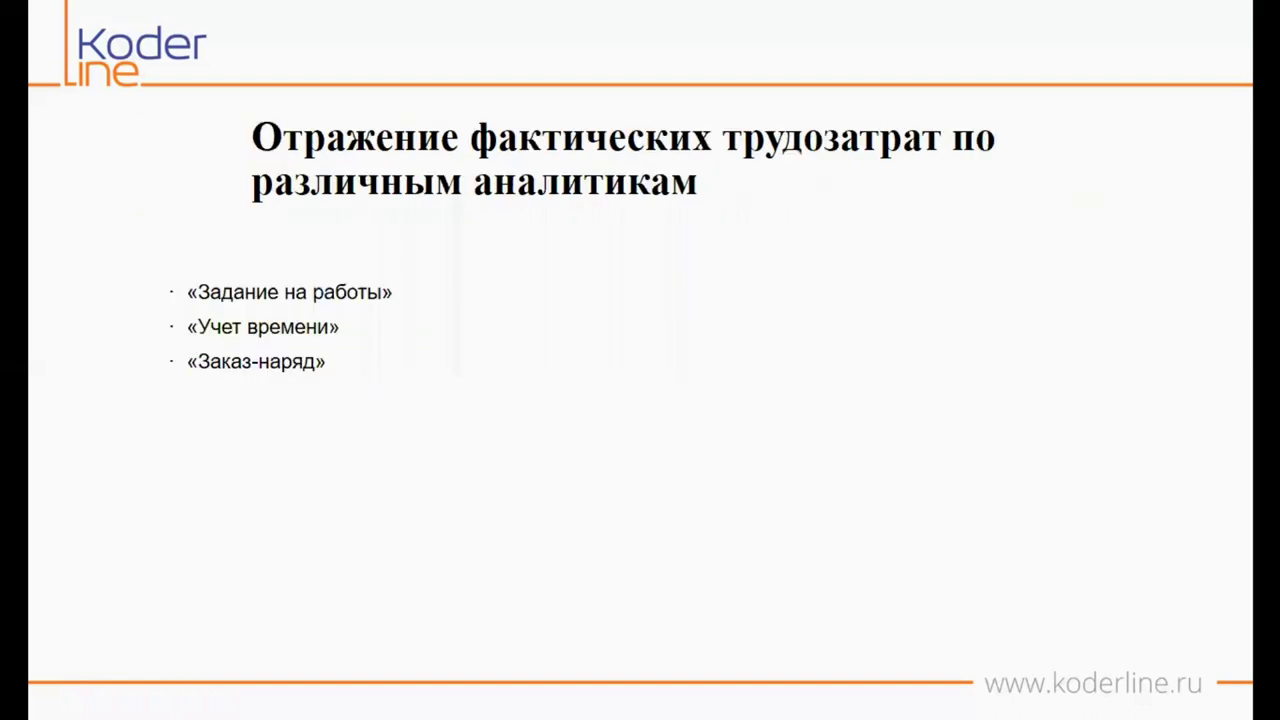
{"action": "key", "text": "Right"}
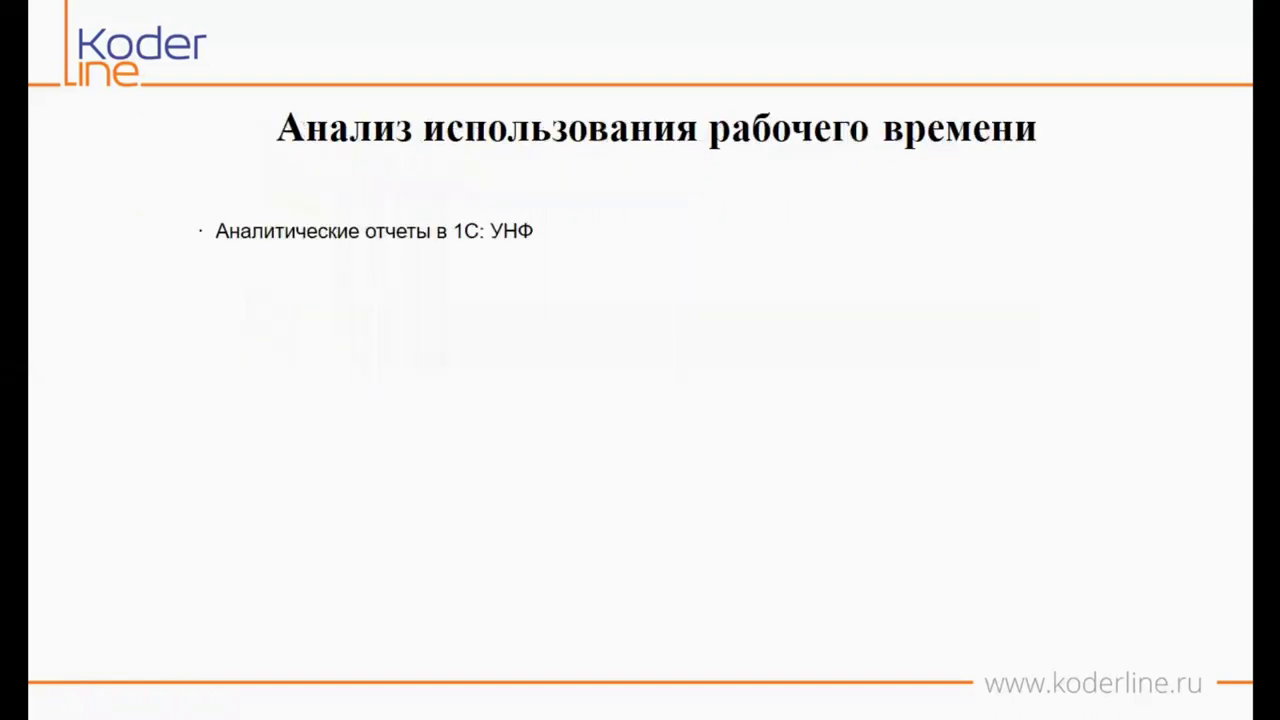
{"action": "key", "text": "Left"}
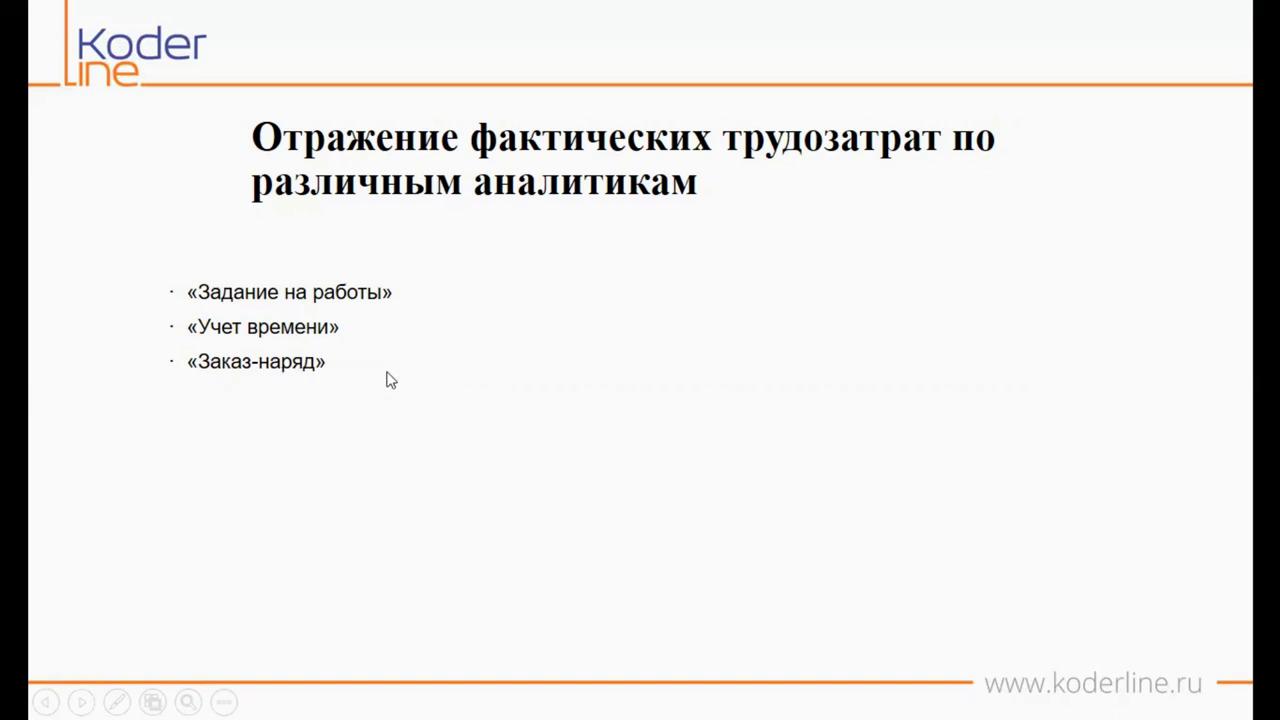
Switch to the first «Управление нашей фирмой» session and open the «Задания на работу» list.
{"action": "key", "text": "super"}
{"action": "mouse_move", "coordinate": [712, 700]}
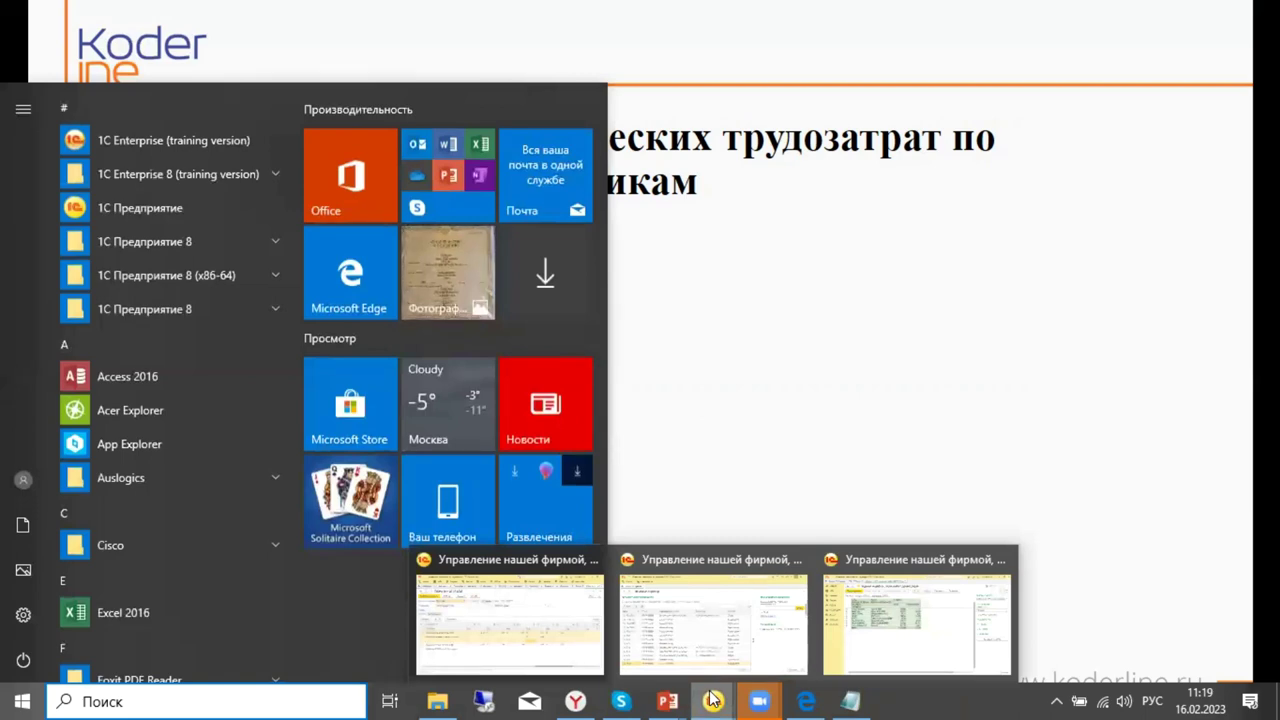
{"action": "left_click", "coordinate": [580, 634]}
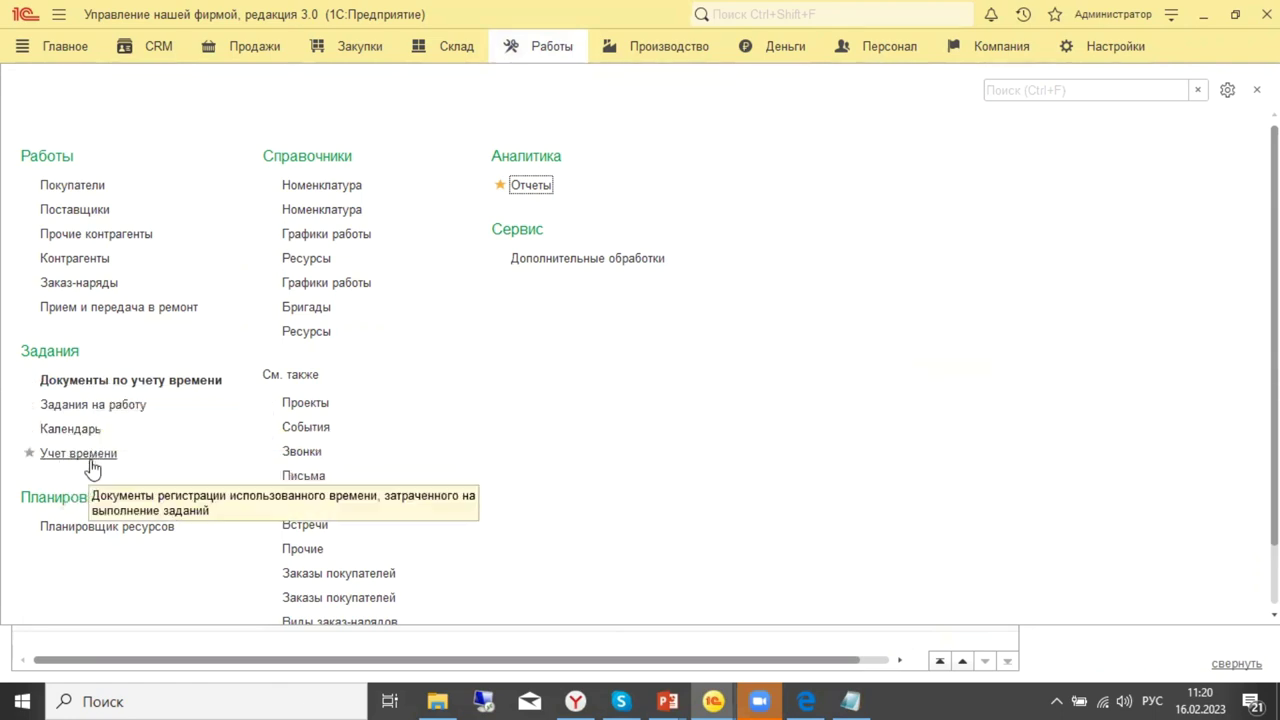
{"action": "left_click", "coordinate": [101, 405]}
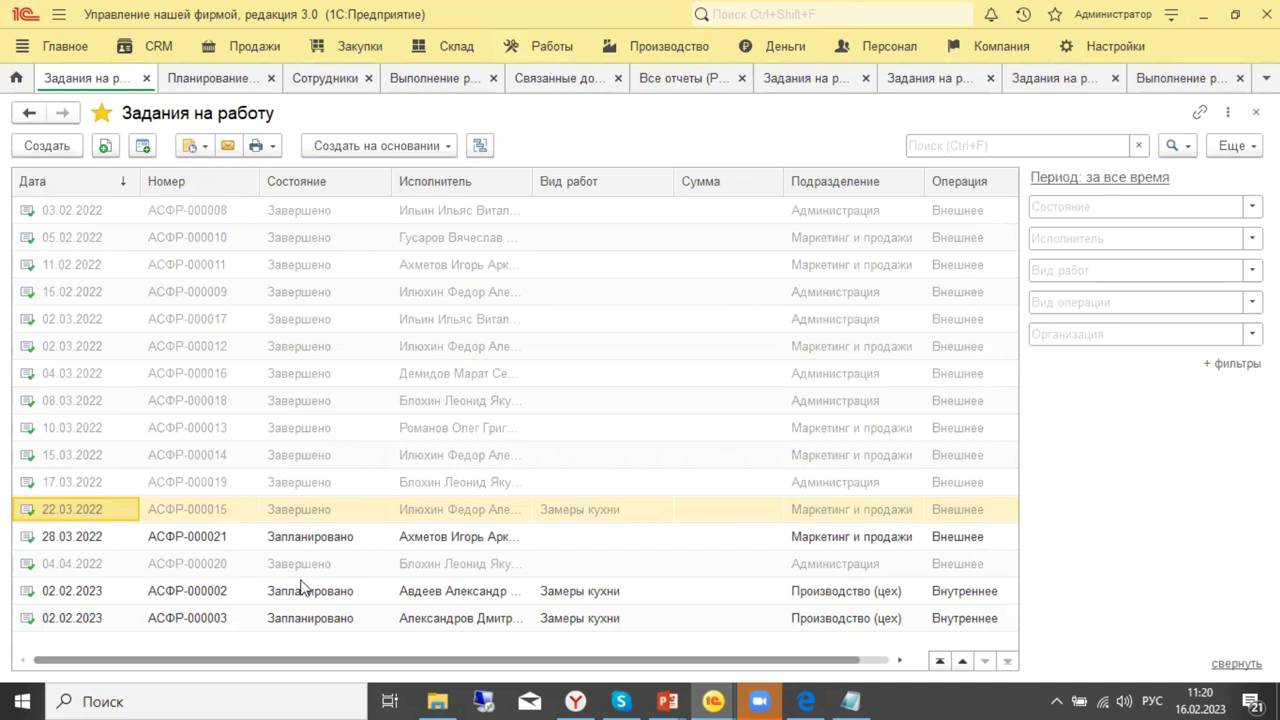
Open the planned work task 21 of 28.03.2022 and review its executor and planned start.
{"action": "left_click", "coordinate": [312, 539]}
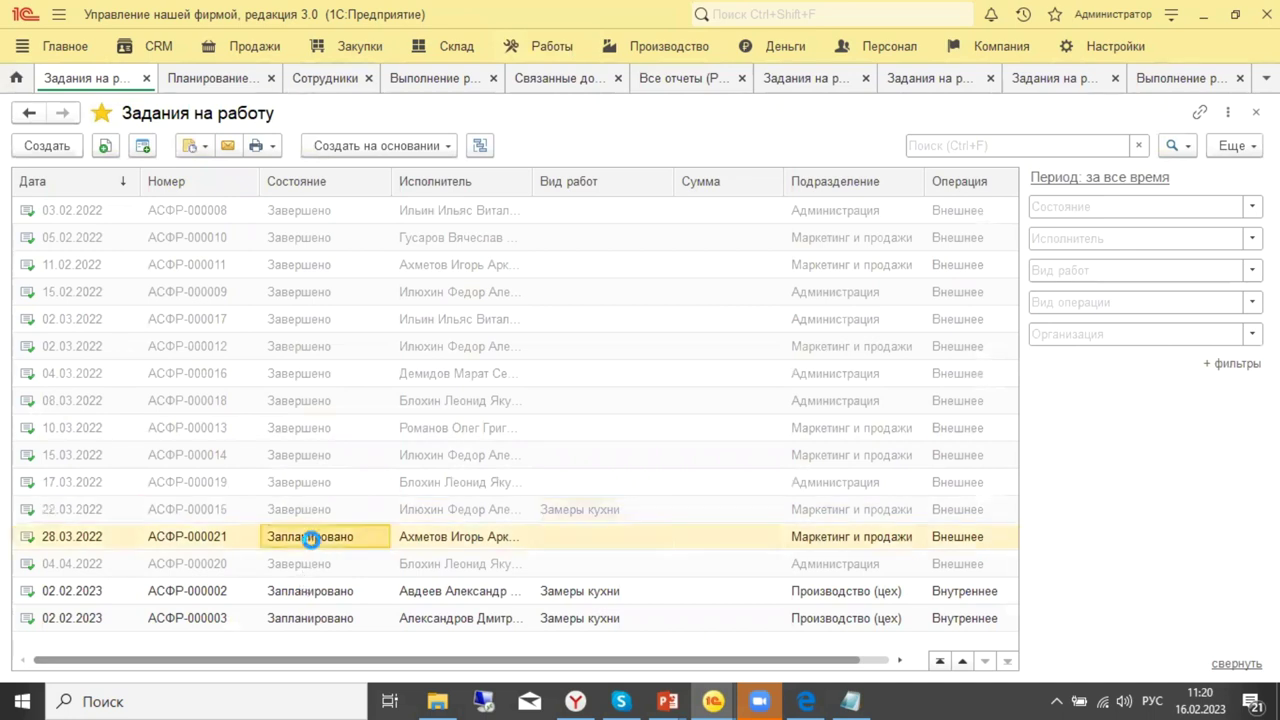
{"action": "double_click", "coordinate": [311, 539]}
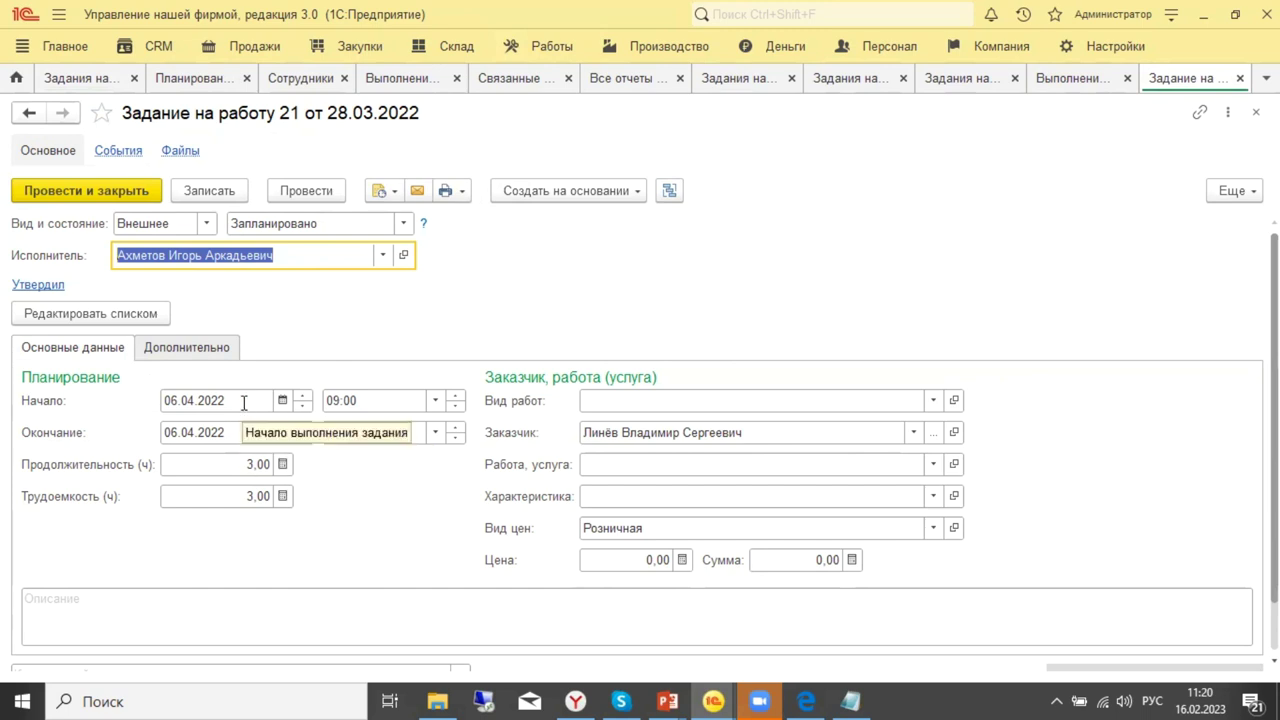
{"action": "key", "text": "Tab"}
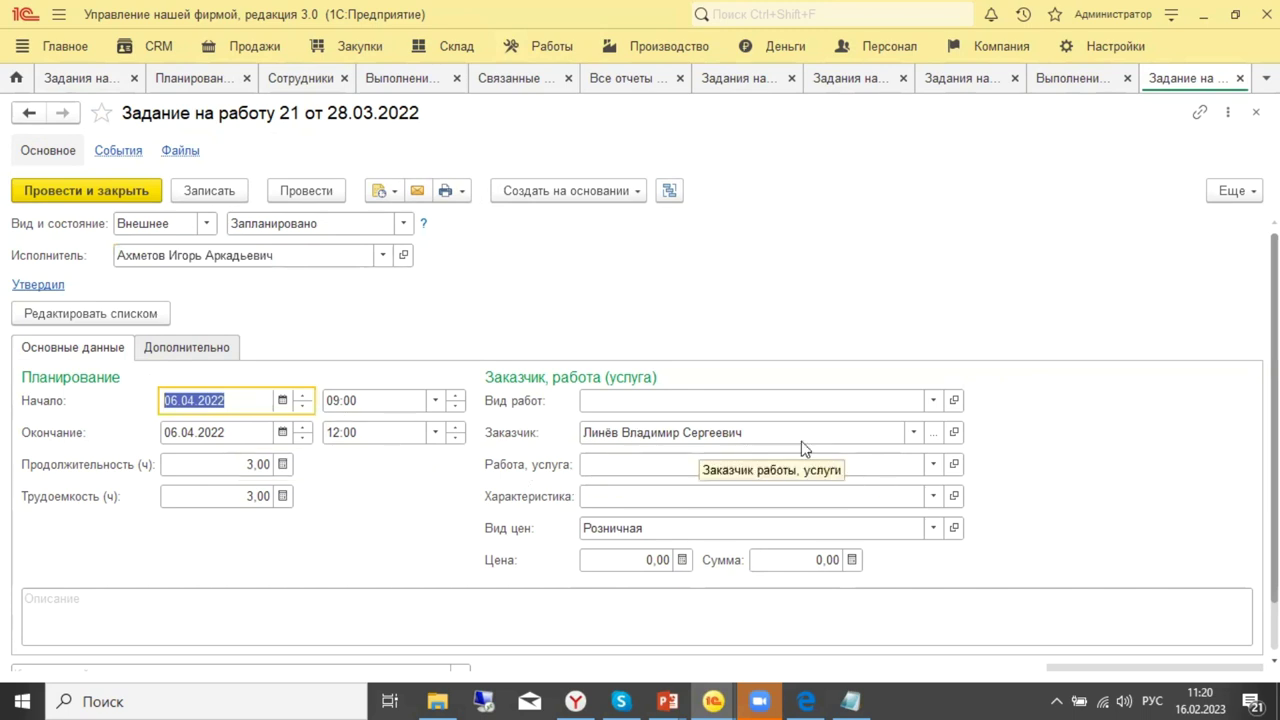
Set the task's work type to «Замеры кухни» and its work or service to «Монтаж и установка кухни».
{"action": "left_click", "coordinate": [934, 403]}
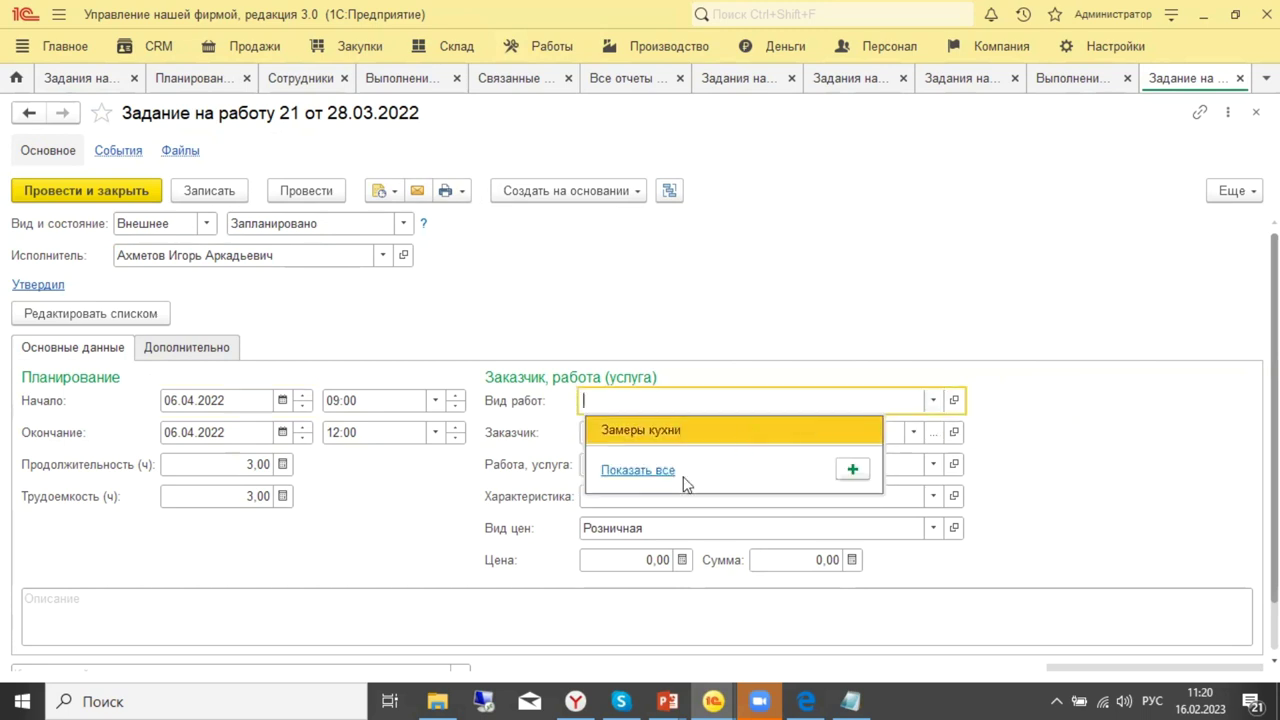
{"action": "left_click", "coordinate": [663, 431]}
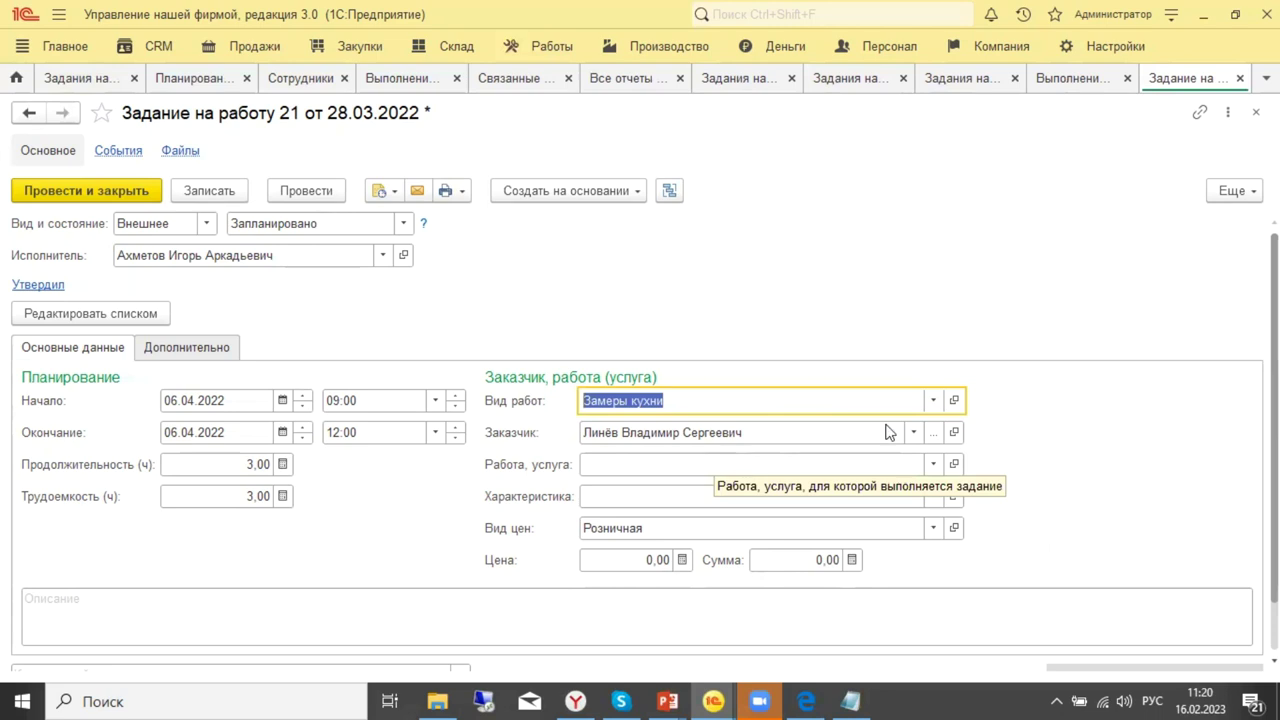
{"action": "left_click", "coordinate": [933, 464]}
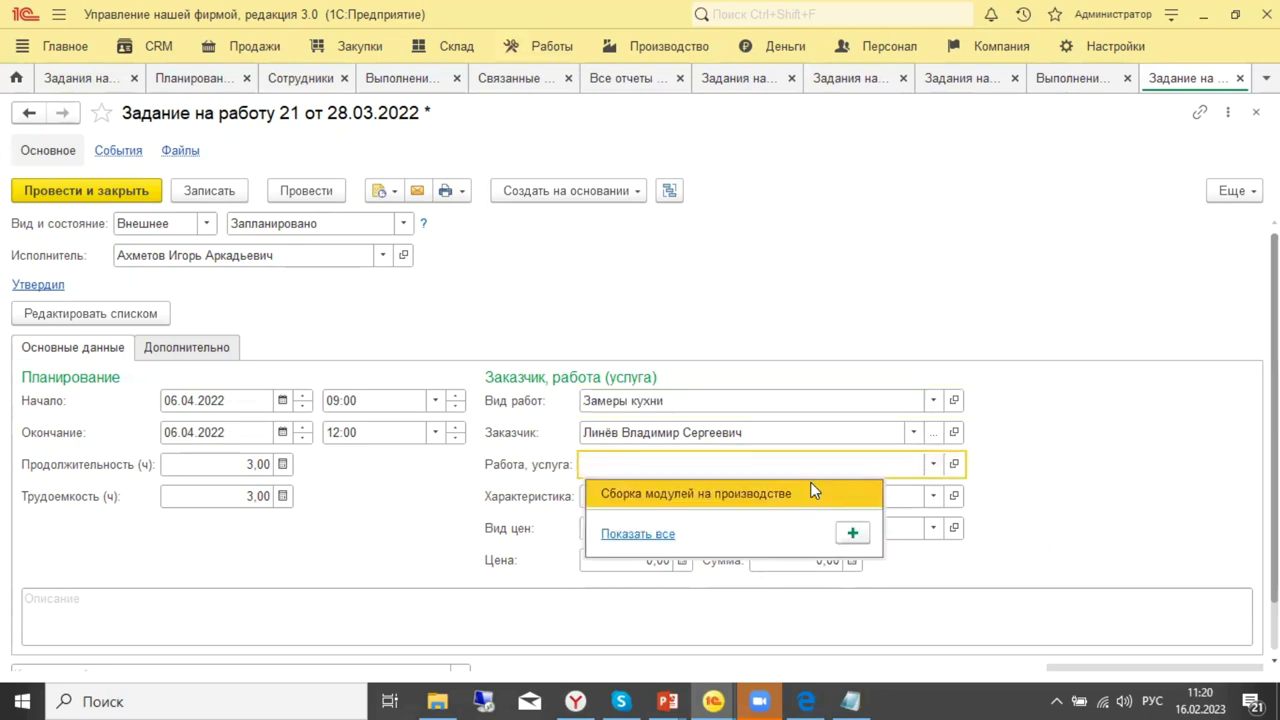
{"action": "left_click", "coordinate": [650, 534]}
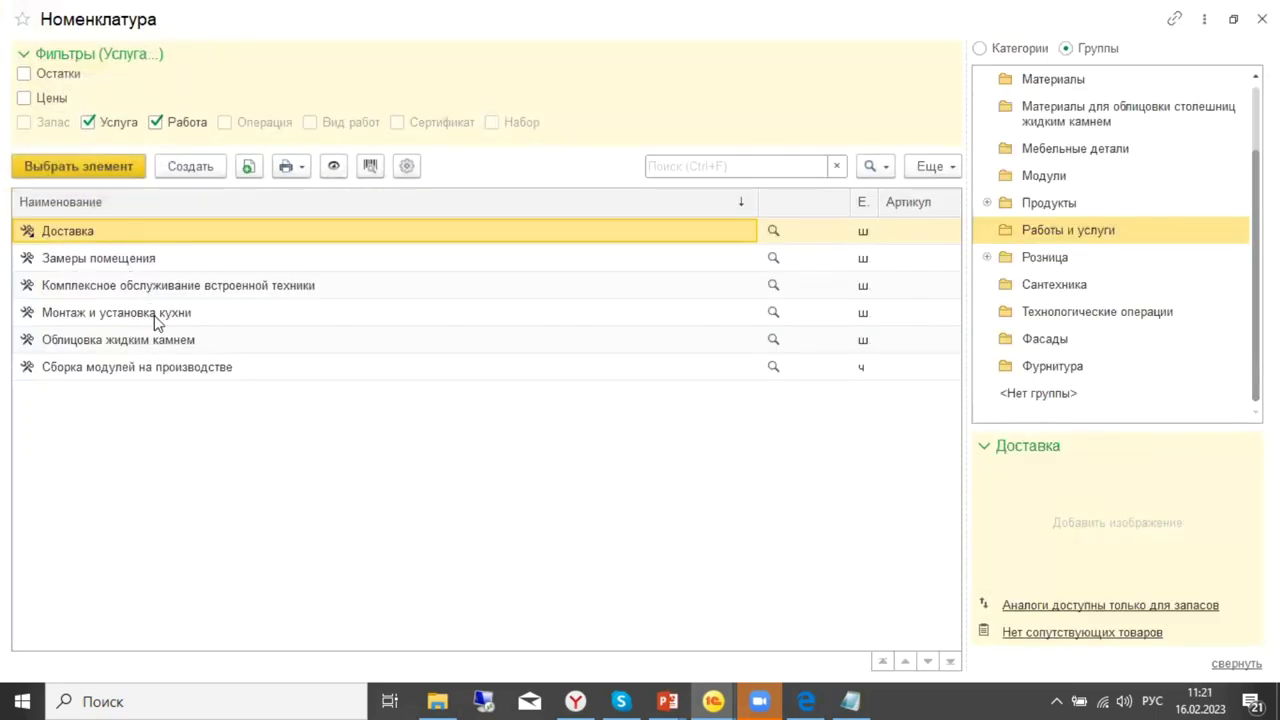
{"action": "double_click", "coordinate": [157, 320]}
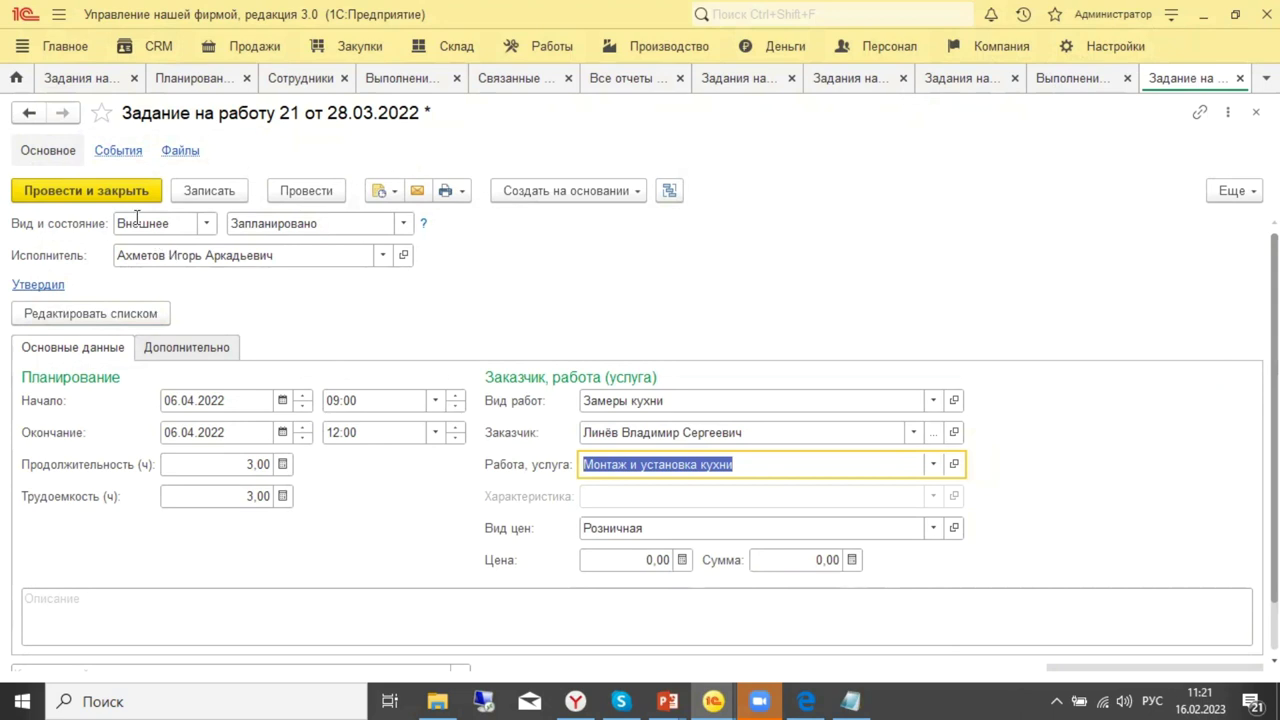
Change the kind of work task 21 to «Внутреннее» and check the executor field.
{"action": "left_click", "coordinate": [210, 225]}
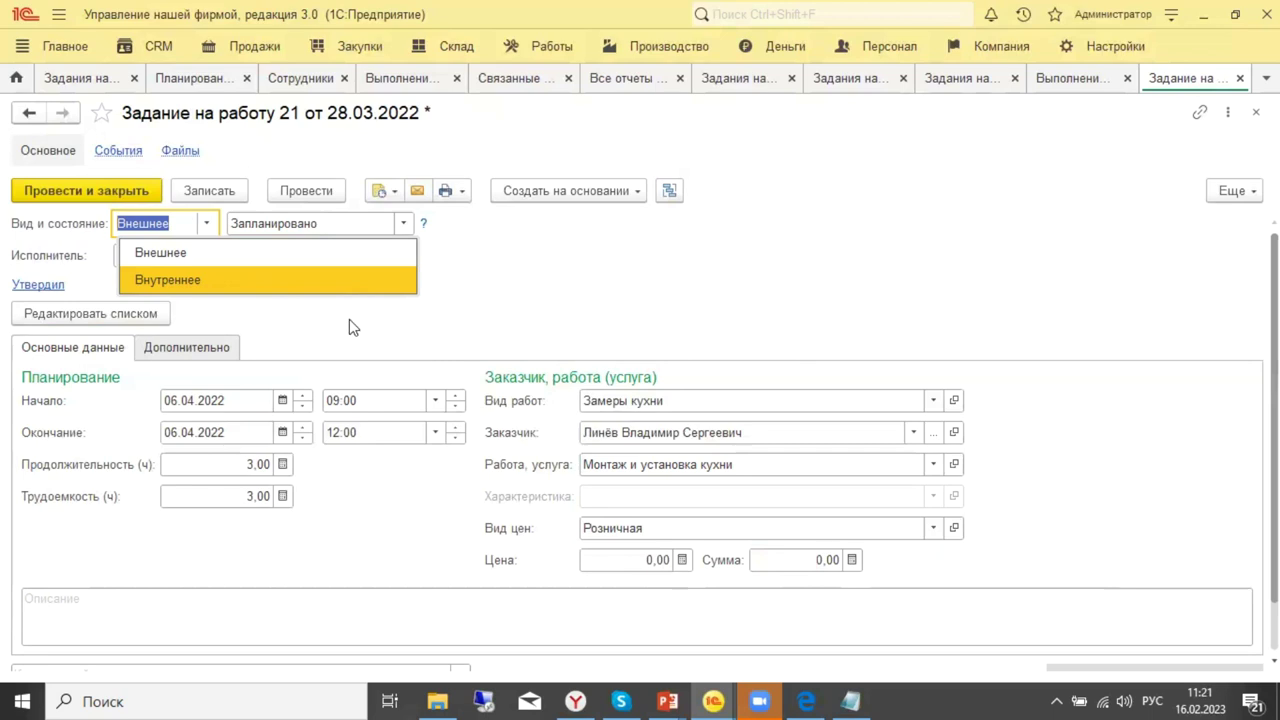
{"action": "left_click", "coordinate": [285, 278]}
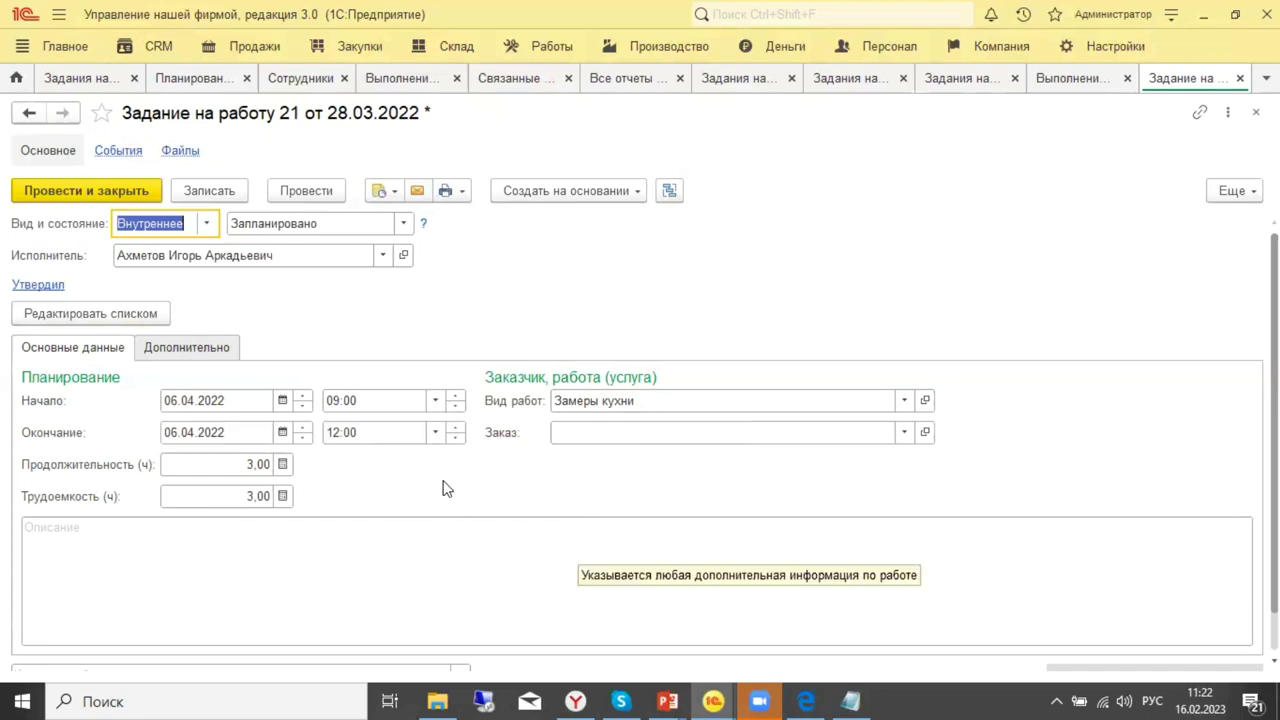
{"action": "left_click", "coordinate": [307, 258]}
{"action": "key", "text": "Escape"}
Review the task's additional details, including department and organization, and close it without saving the changes.
{"action": "left_click", "coordinate": [227, 349]}
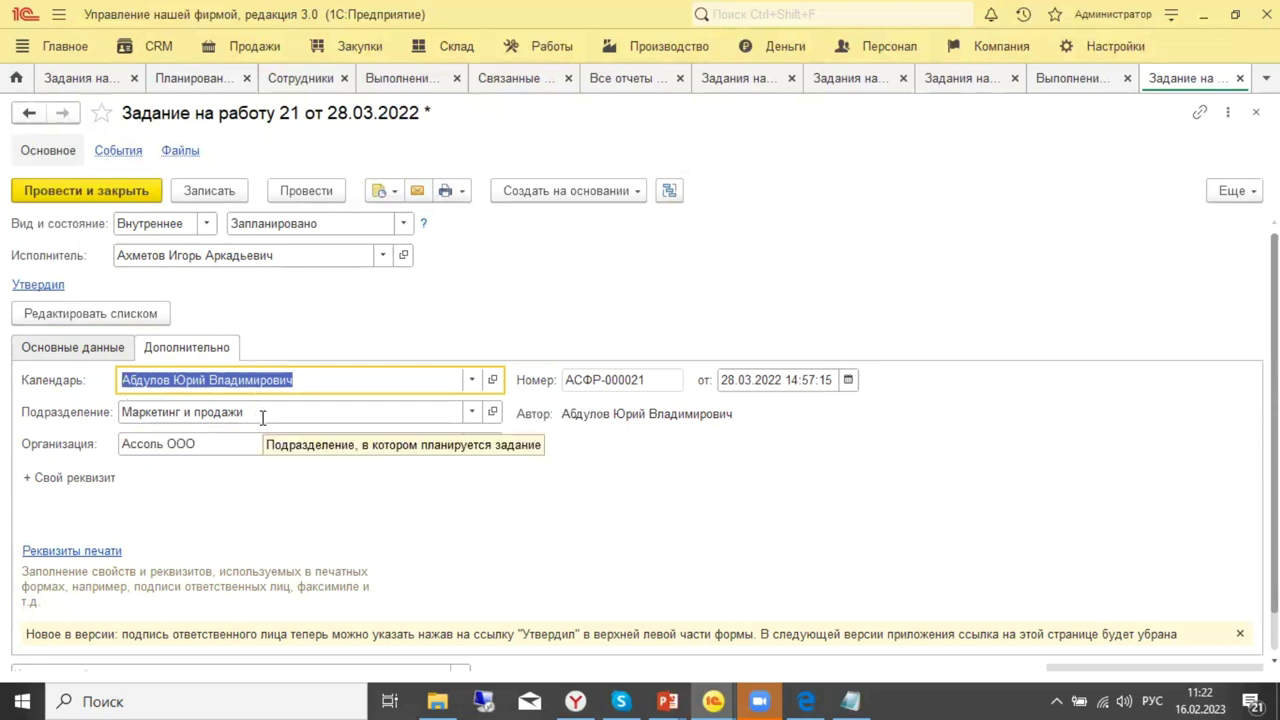
{"action": "scroll", "coordinate": [548, 503], "scroll_direction": "down", "scroll_amount": 1}
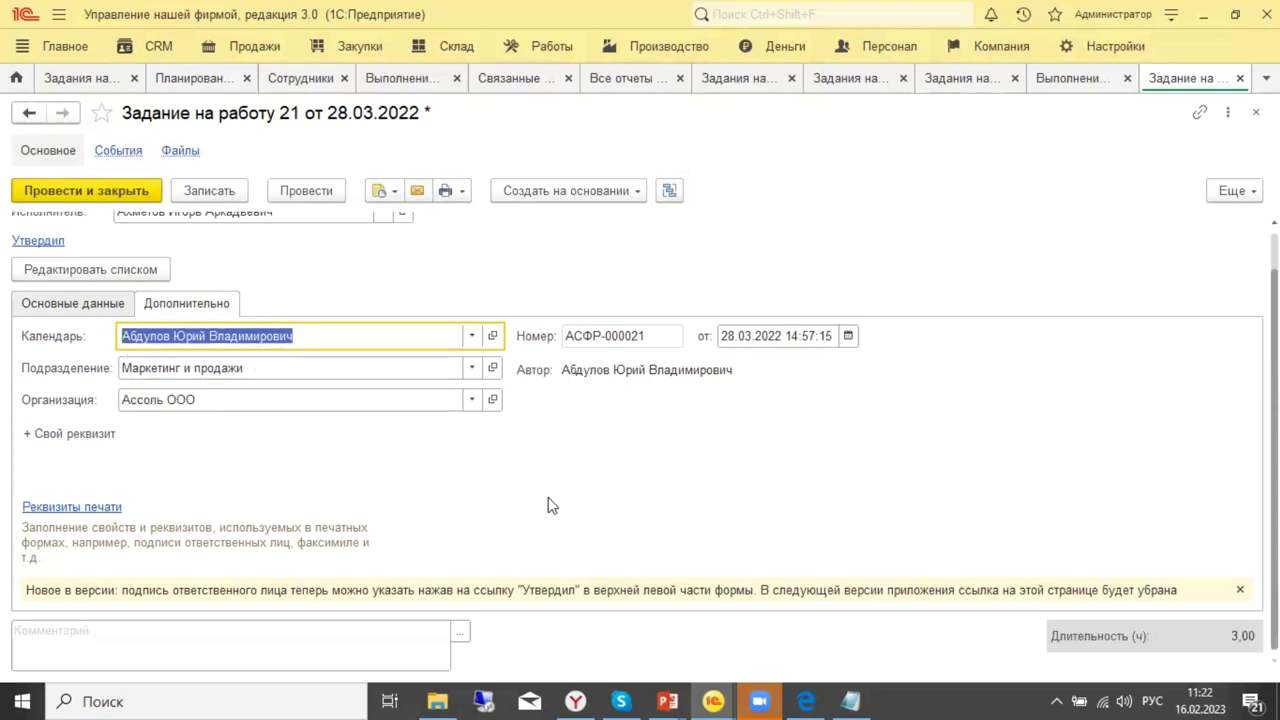
{"action": "scroll", "coordinate": [548, 505], "scroll_direction": "up", "scroll_amount": 1}
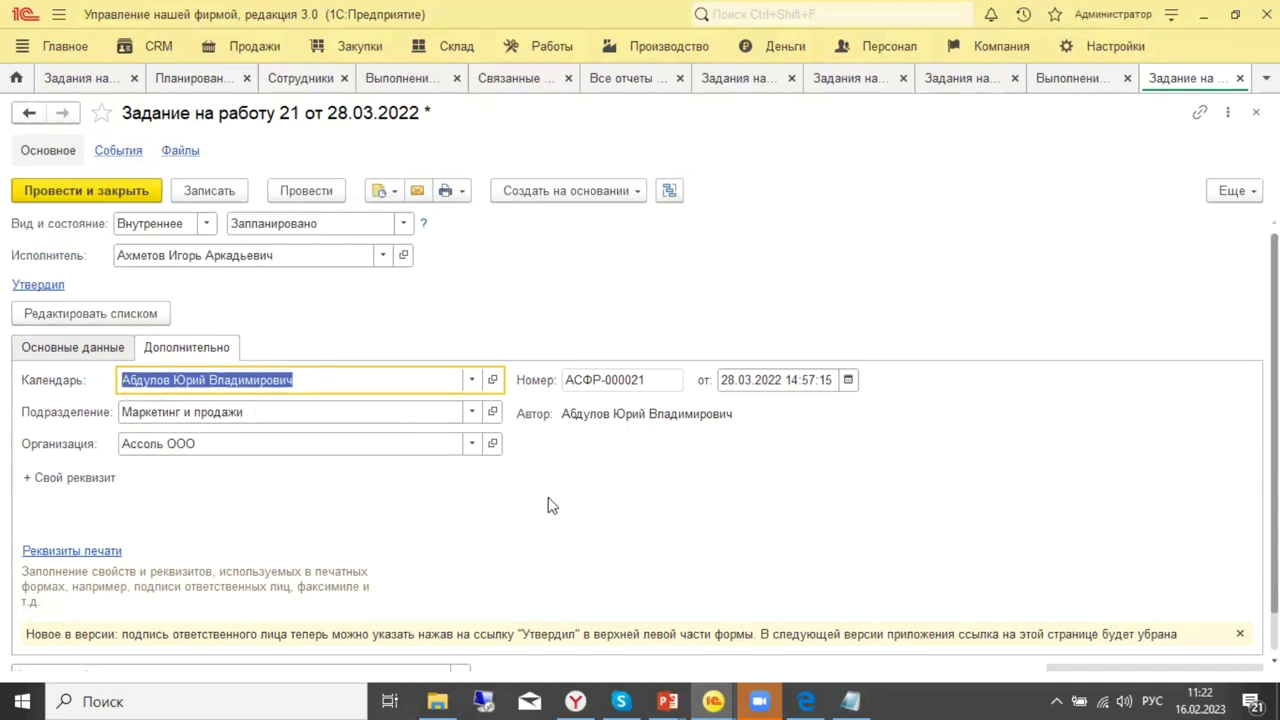
{"action": "left_click", "coordinate": [72, 349]}
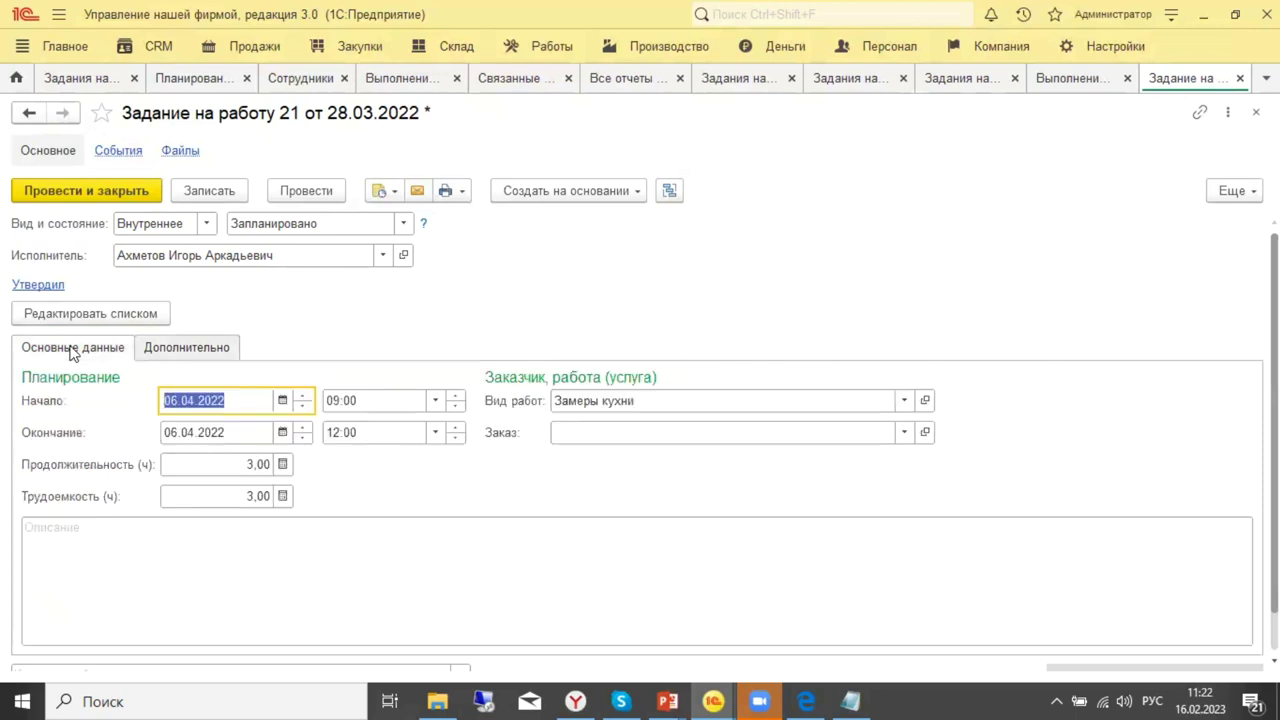
{"action": "left_click", "coordinate": [1240, 78]}
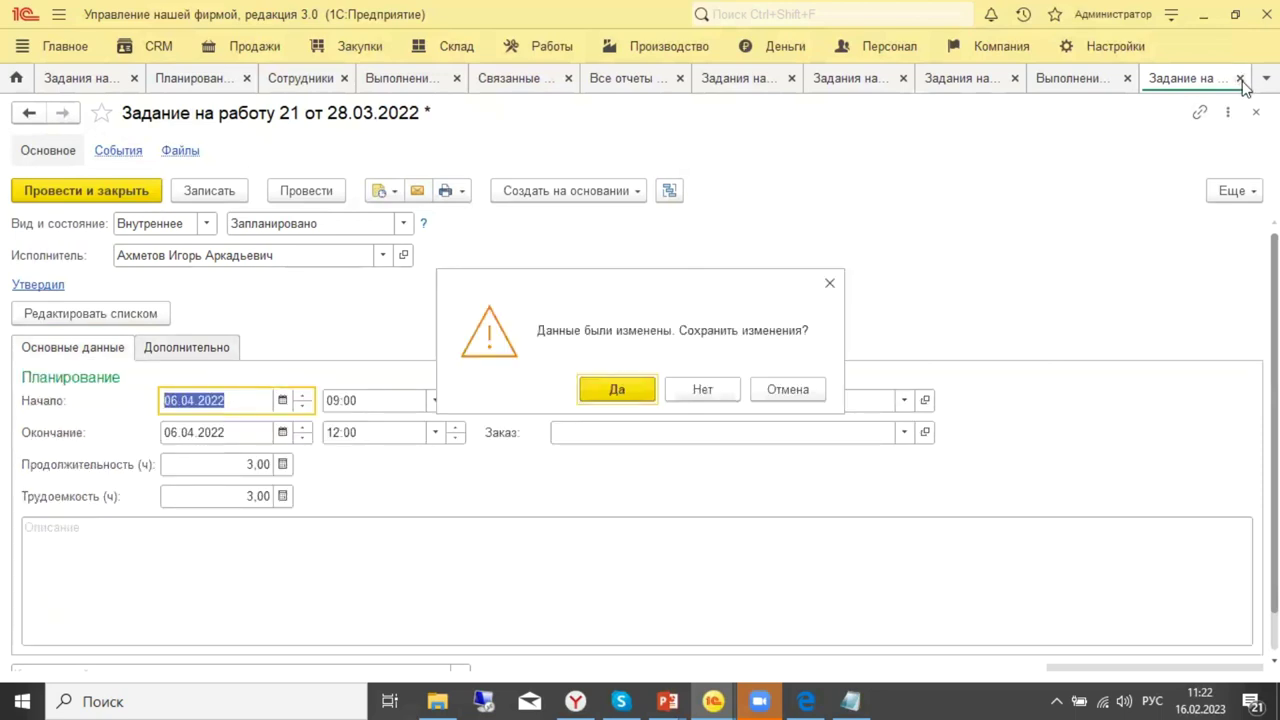
{"action": "left_click", "coordinate": [700, 390]}
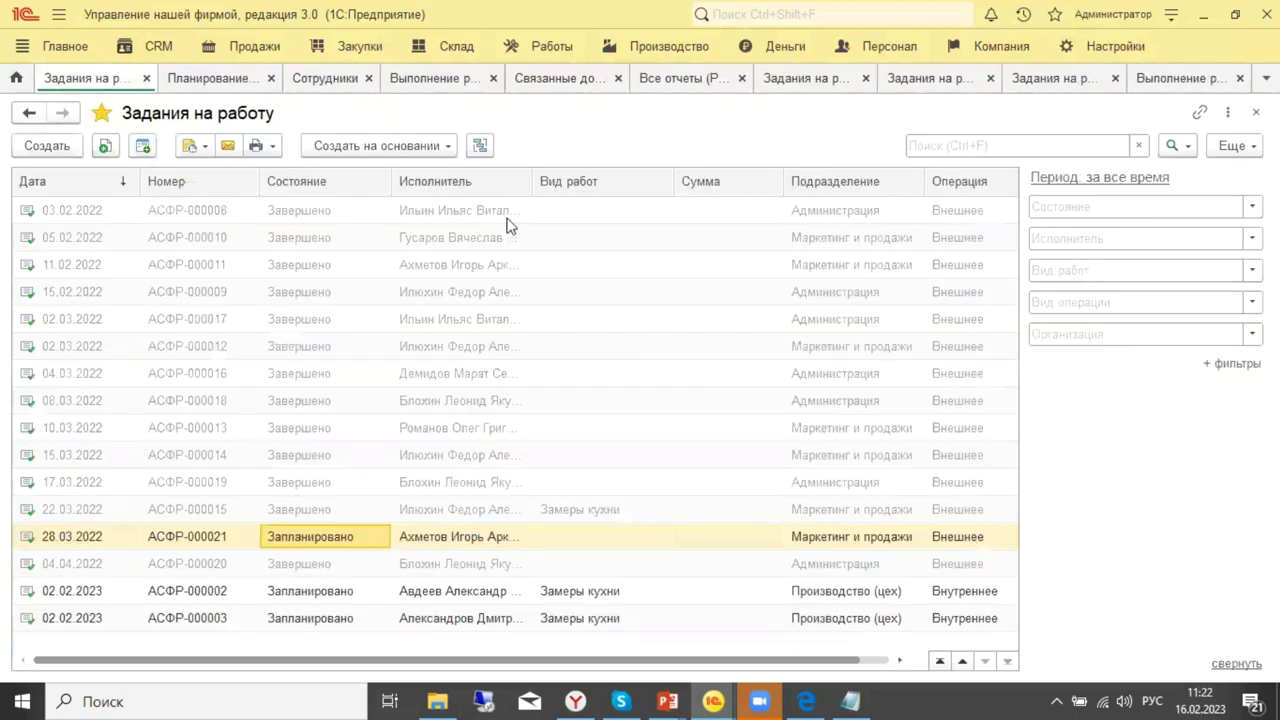
Generate the «Задание на работу» print form for task 2 of 02.02.2023 from the list, examine it and close it.
{"action": "left_click", "coordinate": [313, 600]}
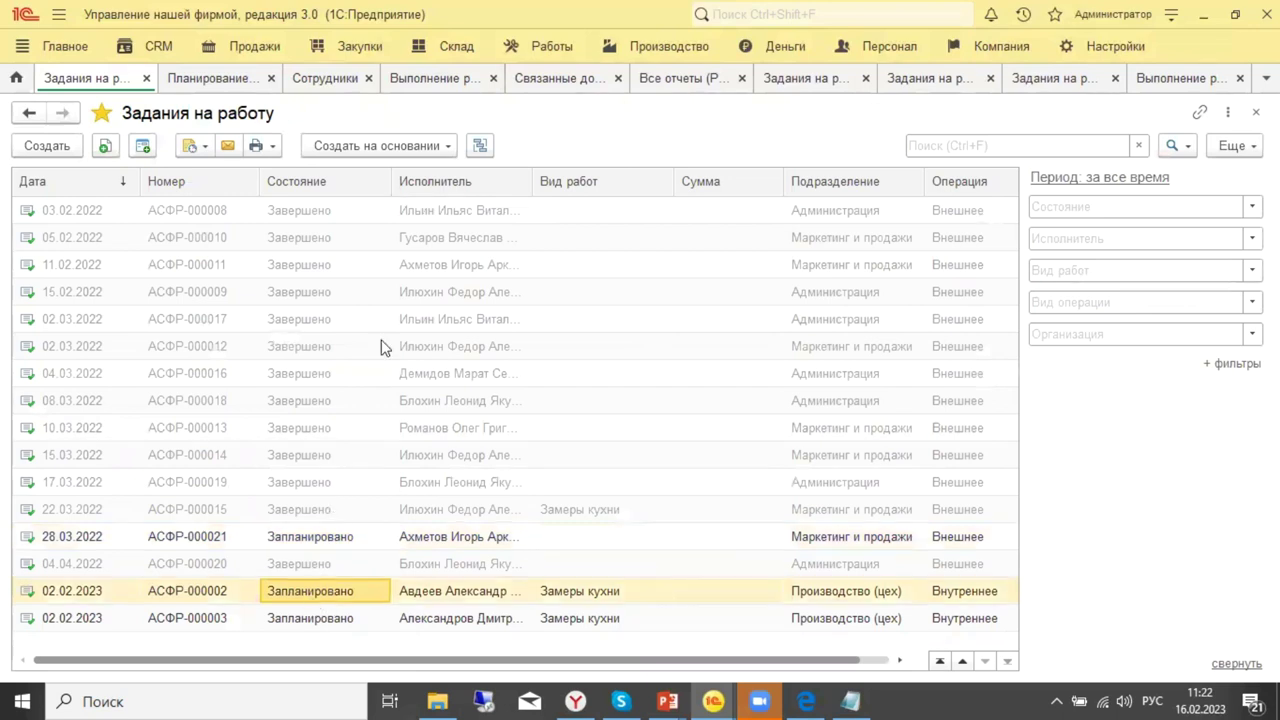
{"action": "left_click", "coordinate": [274, 148]}
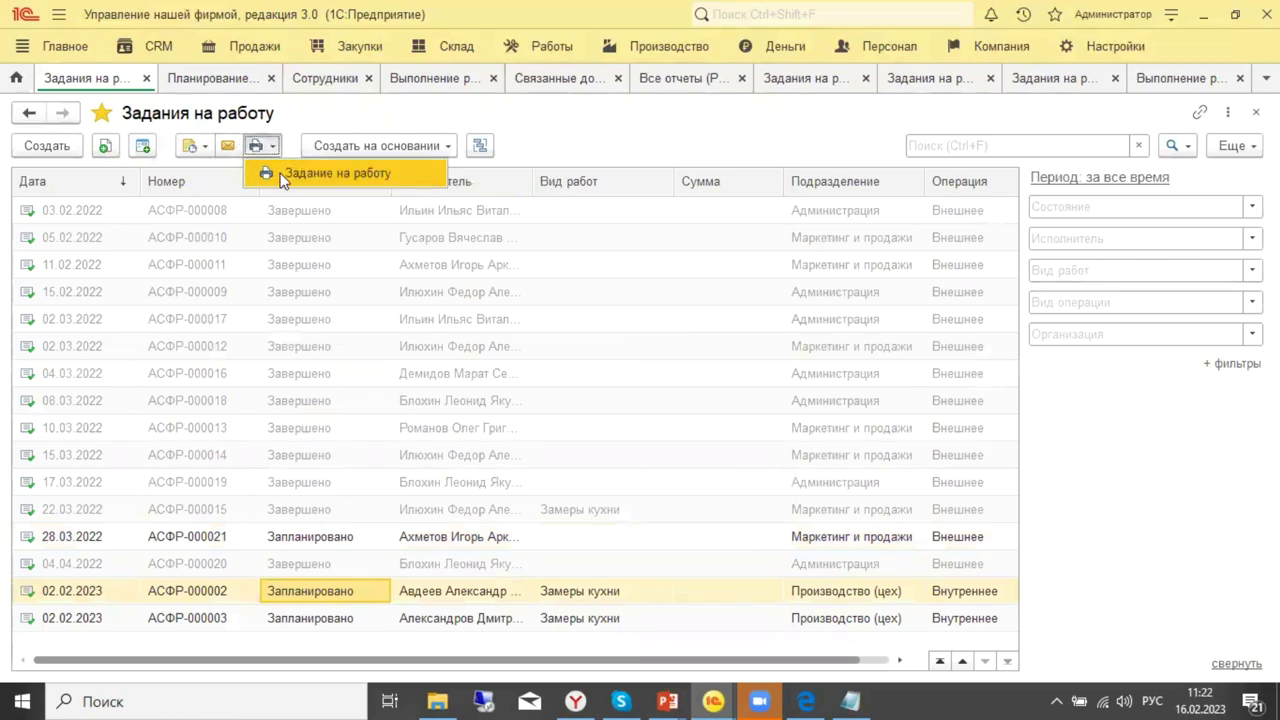
{"action": "left_click", "coordinate": [285, 172]}
{"action": "scroll", "coordinate": [732, 399], "scroll_direction": "down", "scroll_amount": 3}
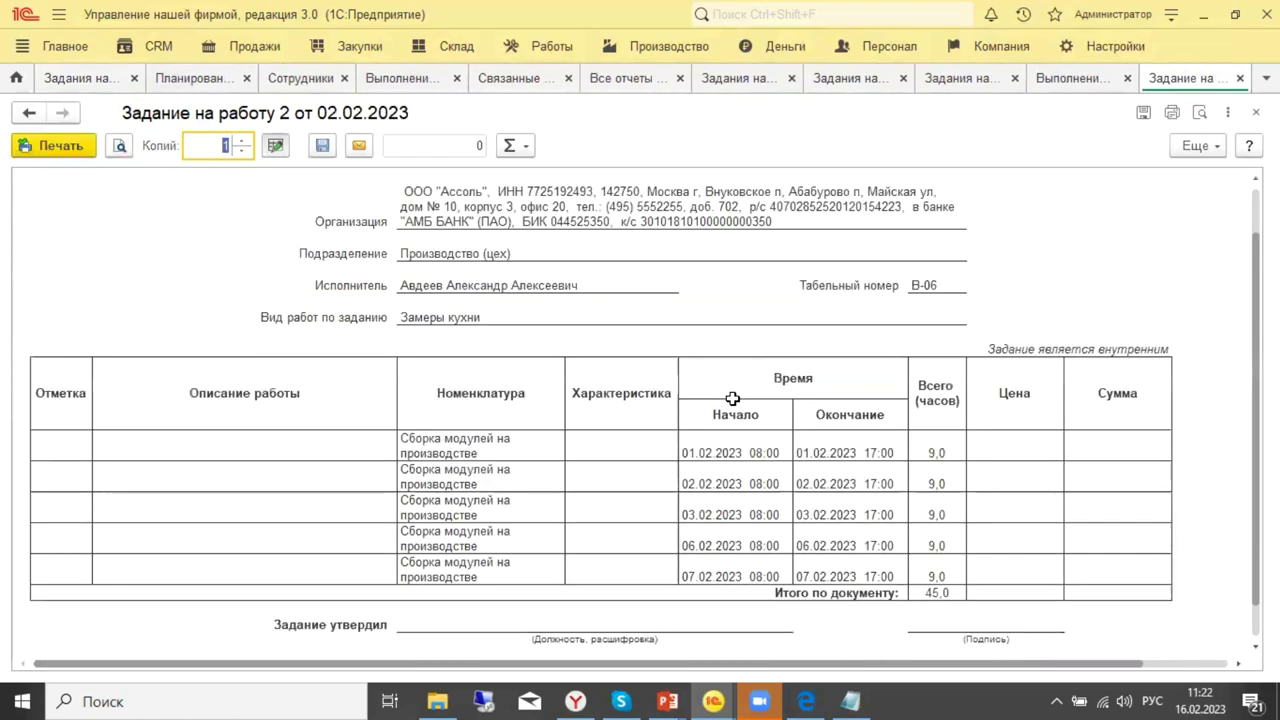
{"action": "scroll", "coordinate": [732, 399], "scroll_direction": "up", "scroll_amount": 3}
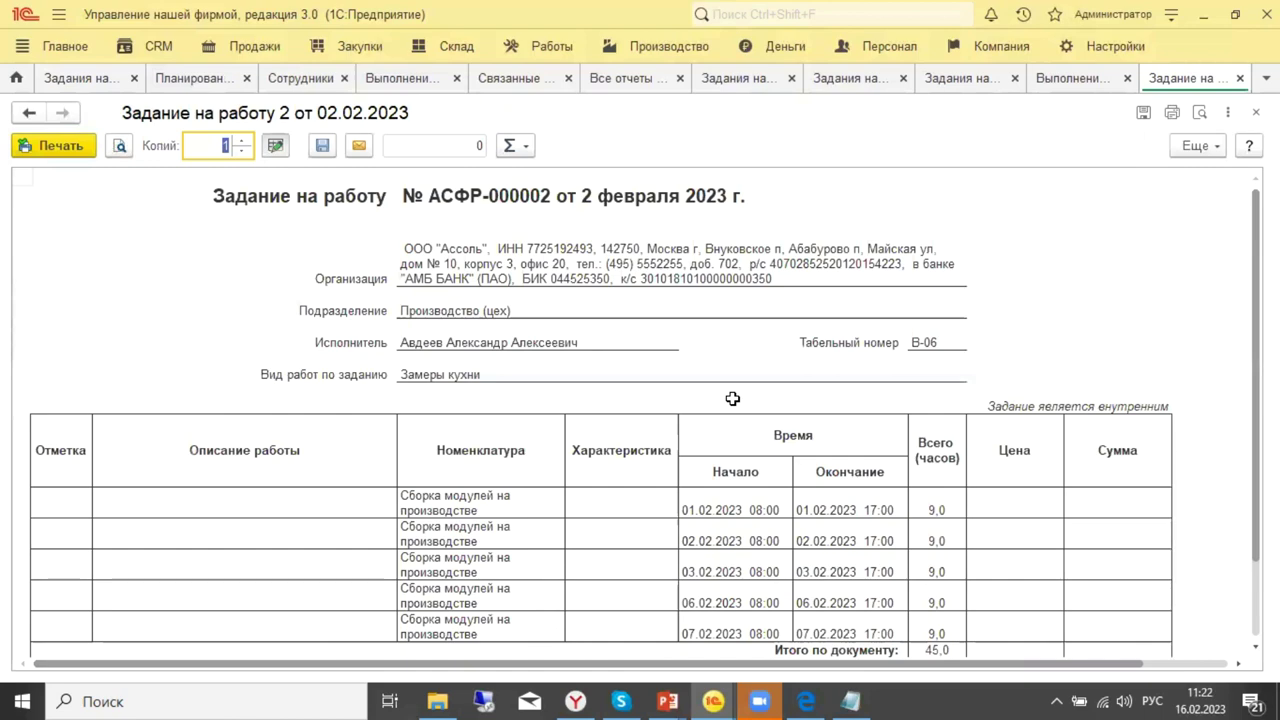
{"action": "scroll", "coordinate": [732, 399], "scroll_direction": "down", "scroll_amount": 1}
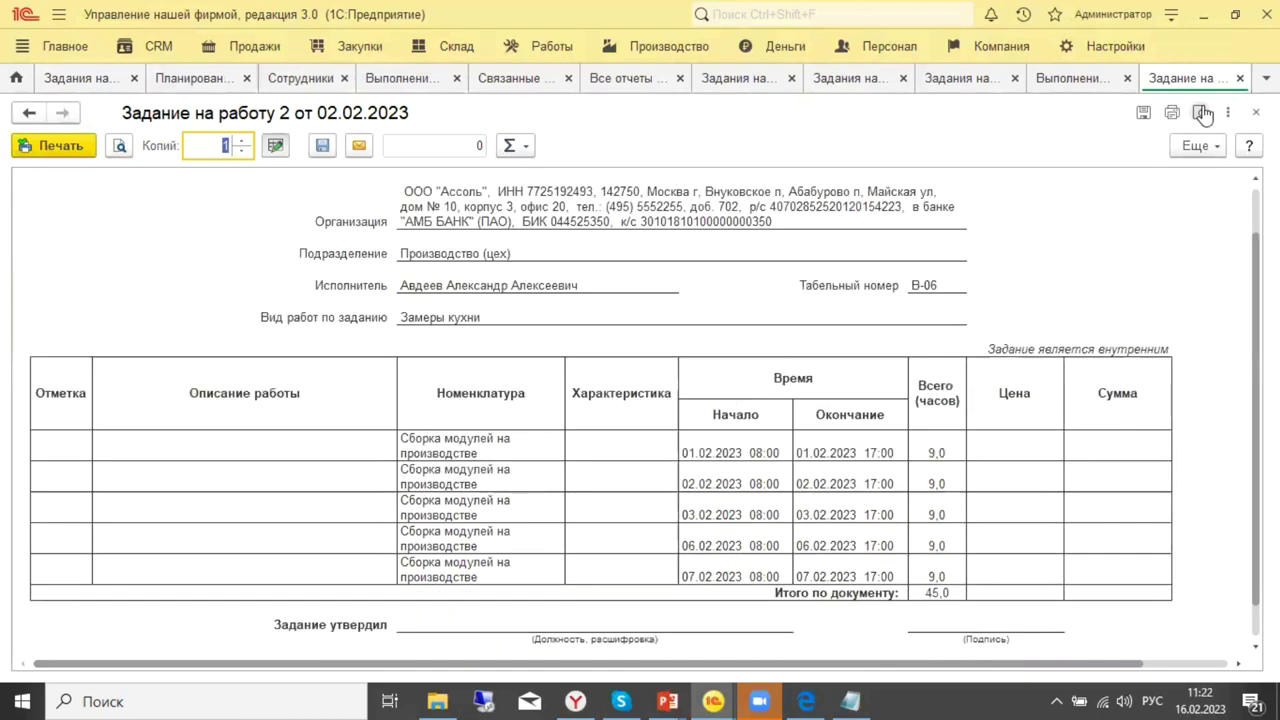
{"action": "left_click", "coordinate": [1240, 78]}
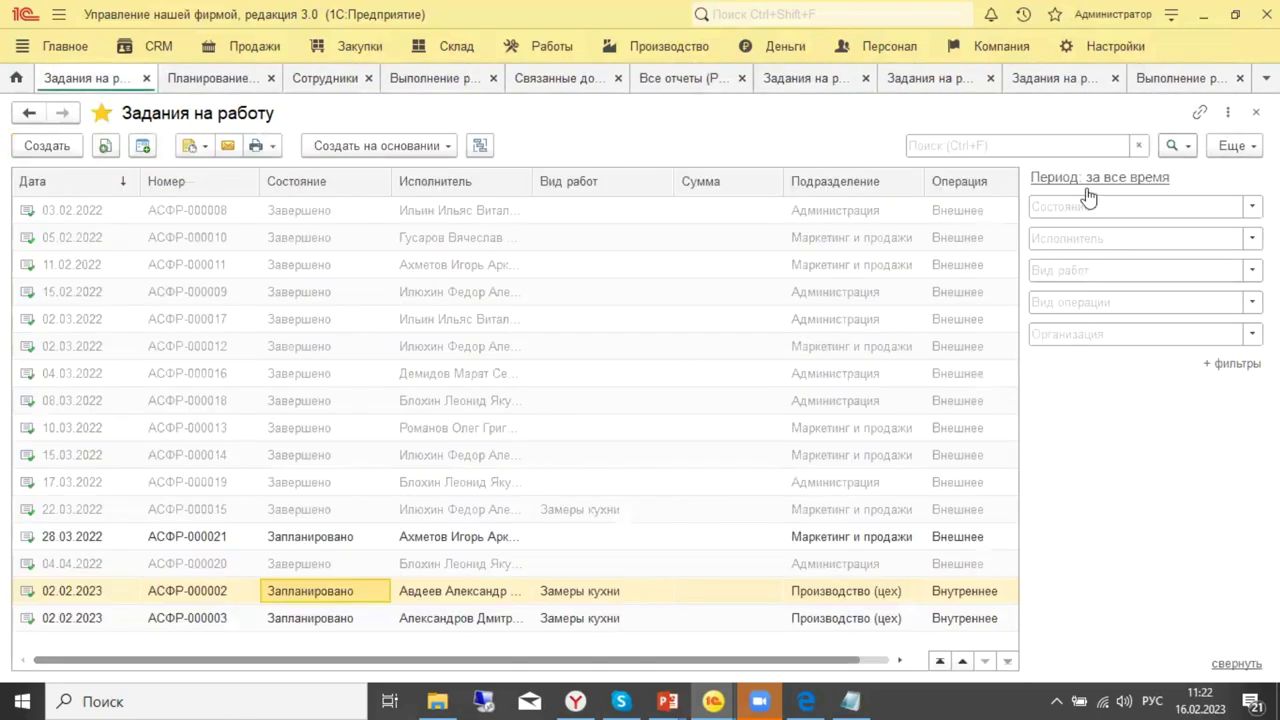
Open internal work task 2 of 02.02.2023 and inspect its schedule rows and the order choice for the first row.
{"action": "double_click", "coordinate": [349, 537]}
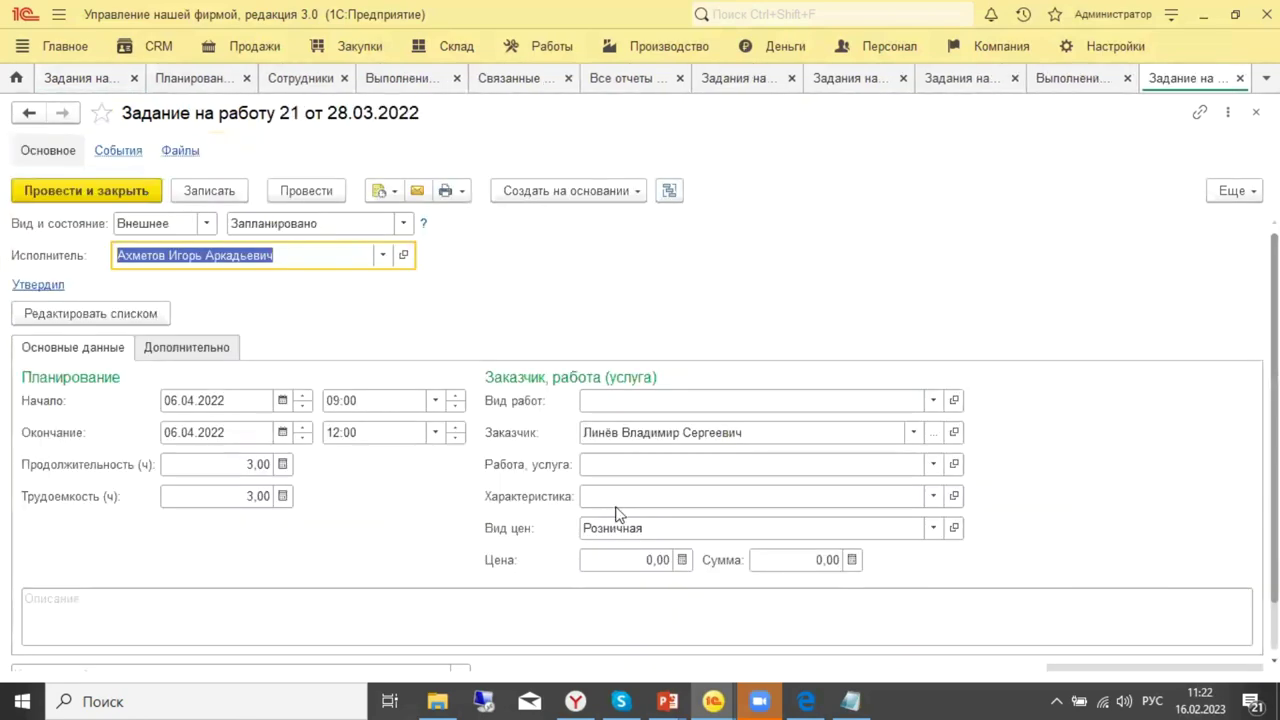
{"action": "left_click", "coordinate": [1239, 79]}
{"action": "left_click", "coordinate": [316, 591]}
{"action": "double_click", "coordinate": [316, 591]}
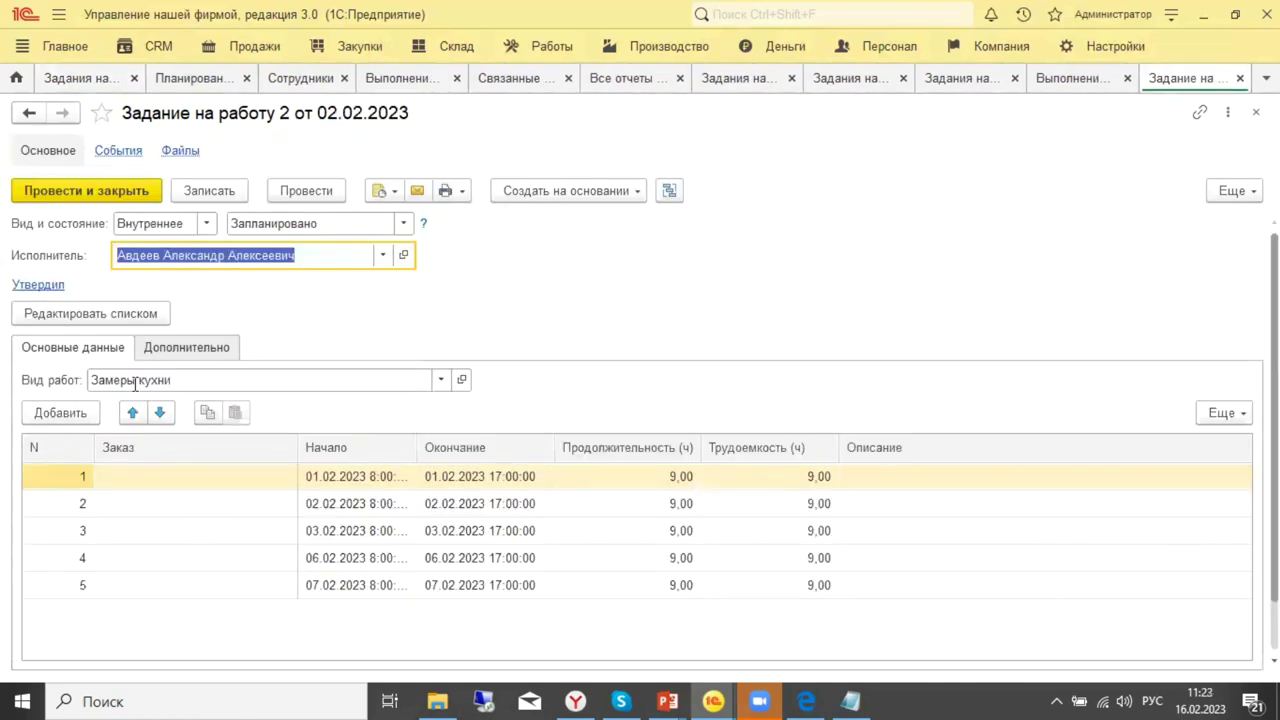
{"action": "scroll", "coordinate": [619, 539], "scroll_direction": "down", "scroll_amount": 1}
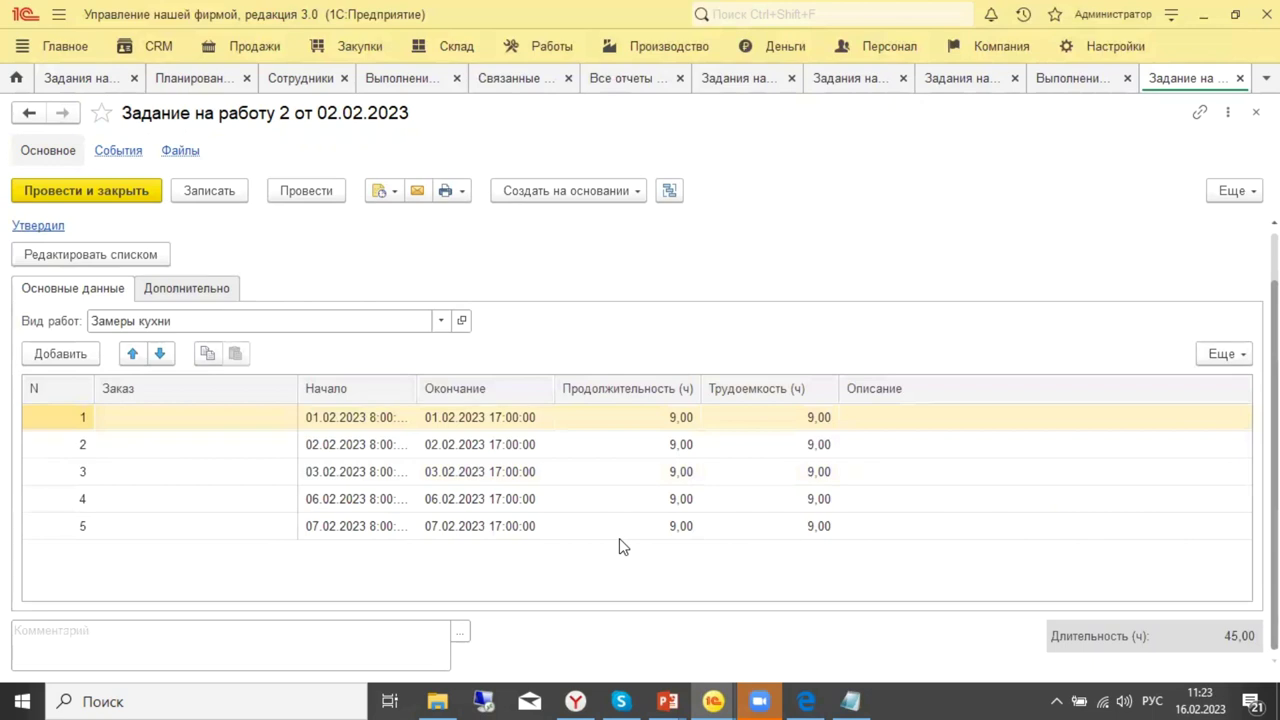
{"action": "double_click", "coordinate": [182, 425]}
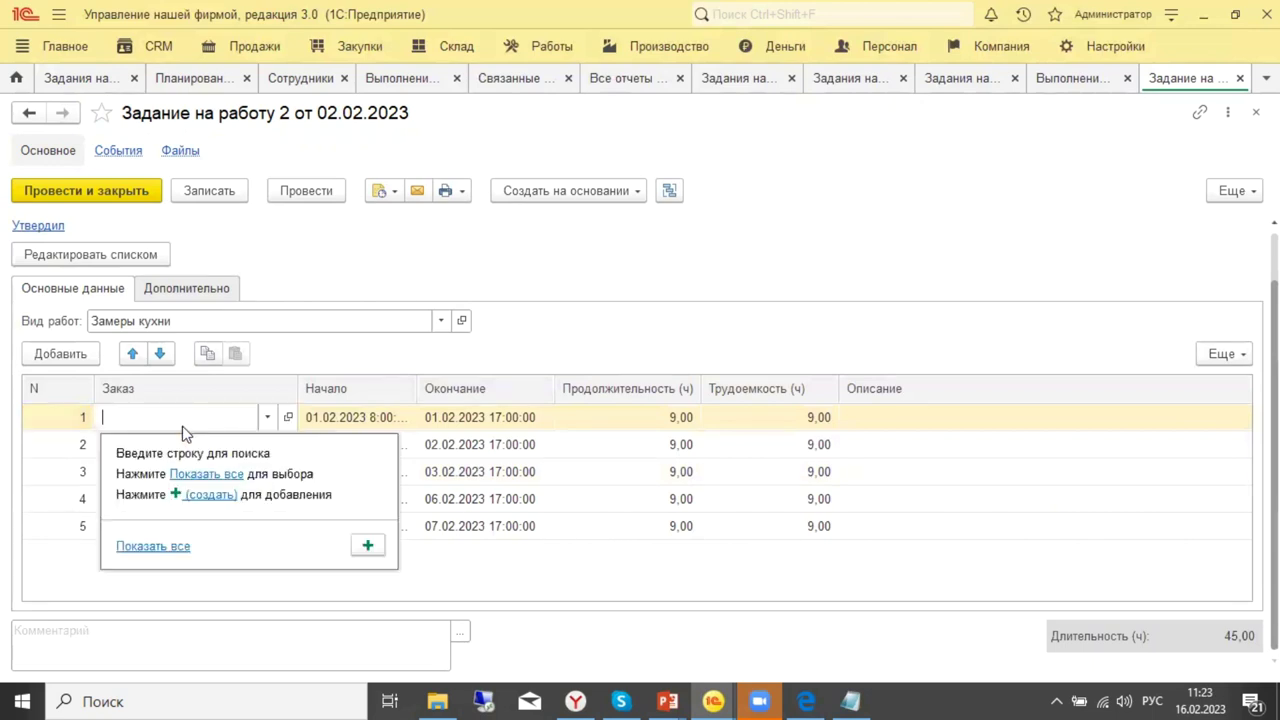
Generate the print form from within task 2, examine its work descriptions, hours and signature lines, and close it.
{"action": "left_click", "coordinate": [454, 191]}
{"action": "left_click", "coordinate": [464, 218]}
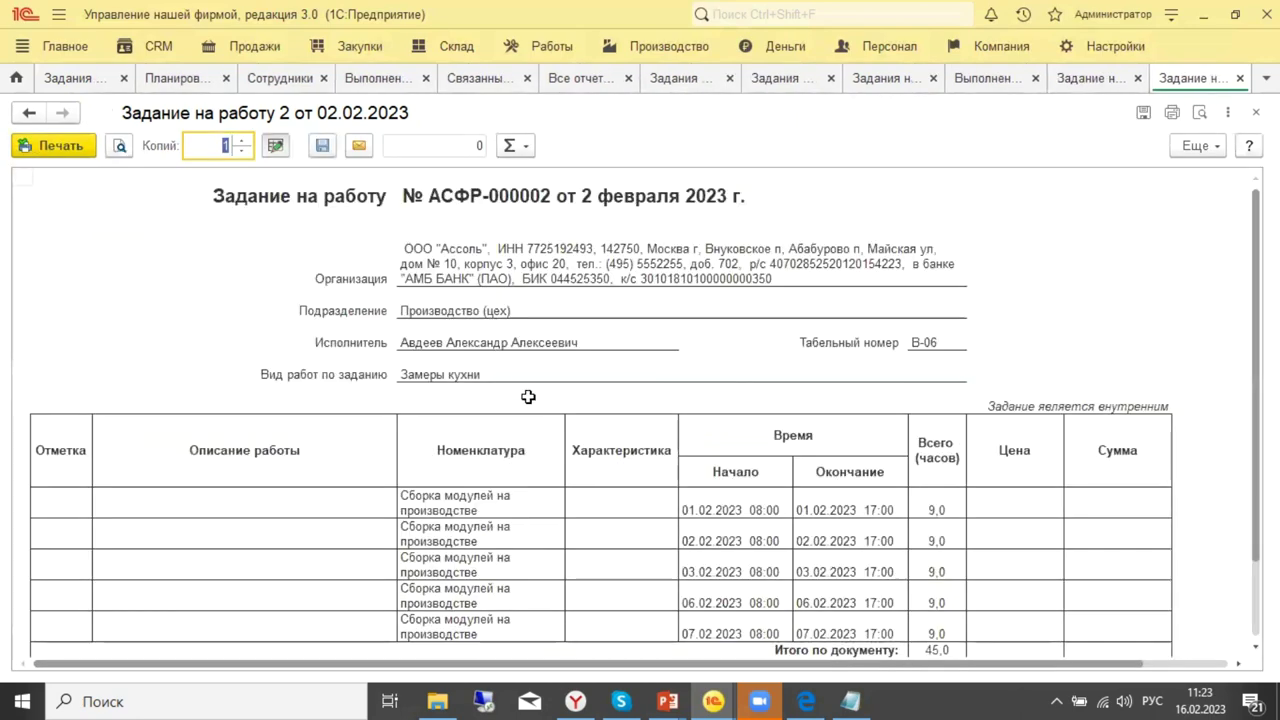
{"action": "scroll", "coordinate": [518, 435], "scroll_direction": "down", "scroll_amount": 4}
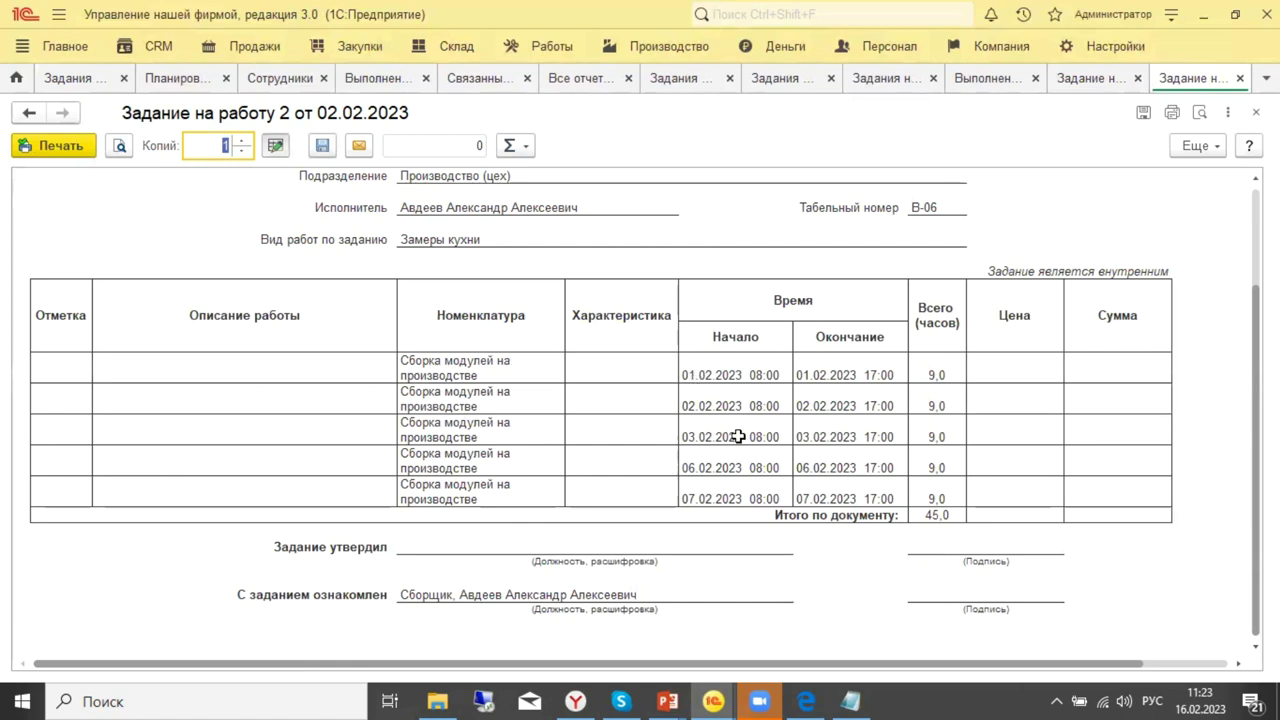
{"action": "scroll", "coordinate": [663, 372], "scroll_direction": "up", "scroll_amount": 3}
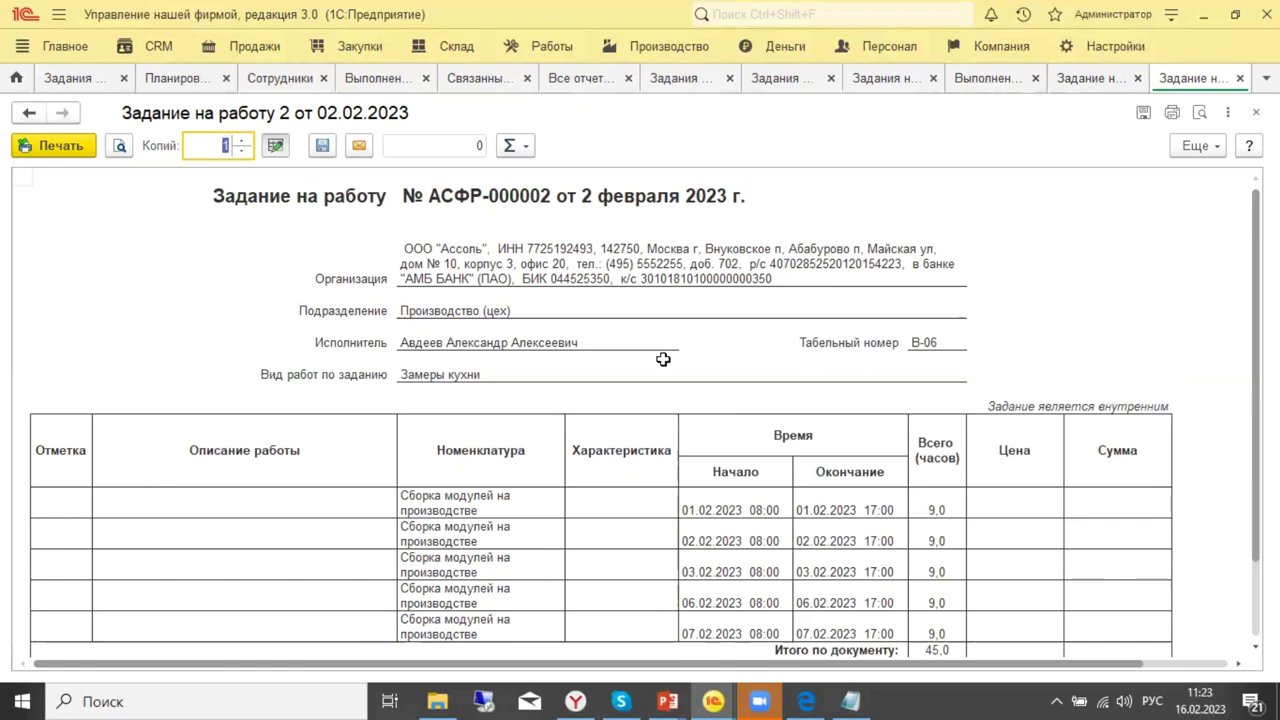
{"action": "left_click", "coordinate": [269, 507]}
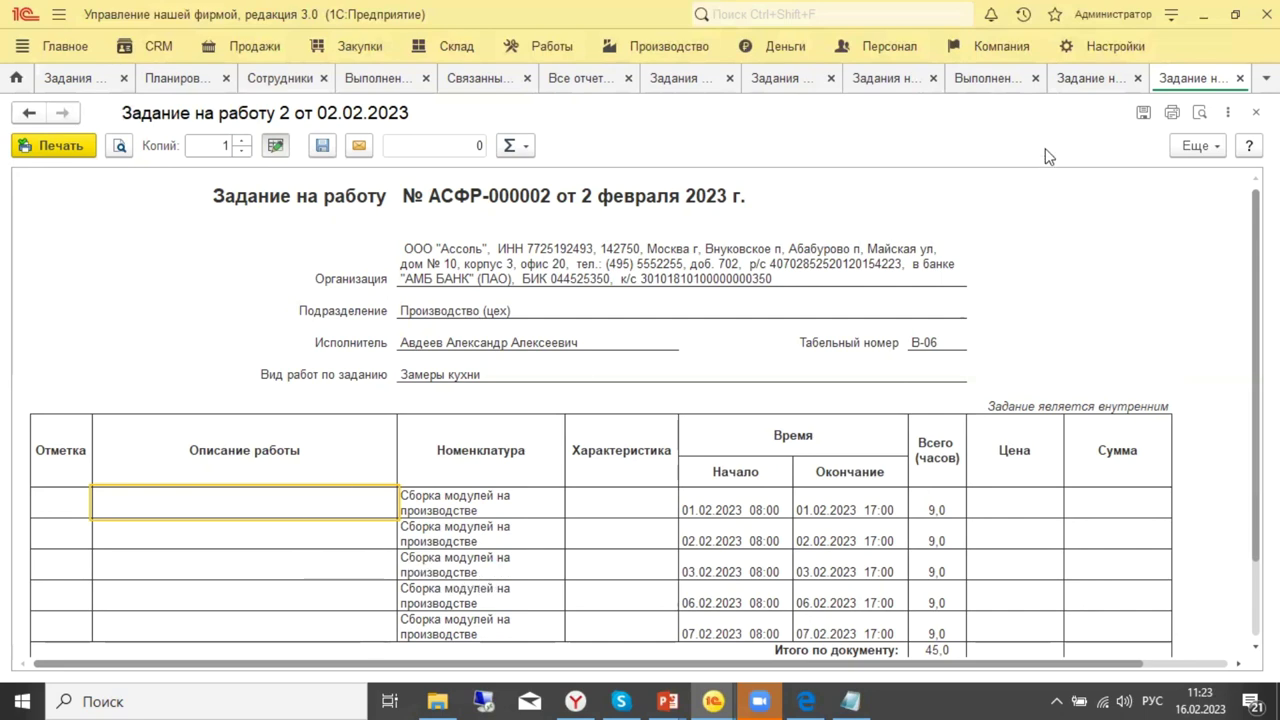
{"action": "left_click", "coordinate": [1239, 79]}
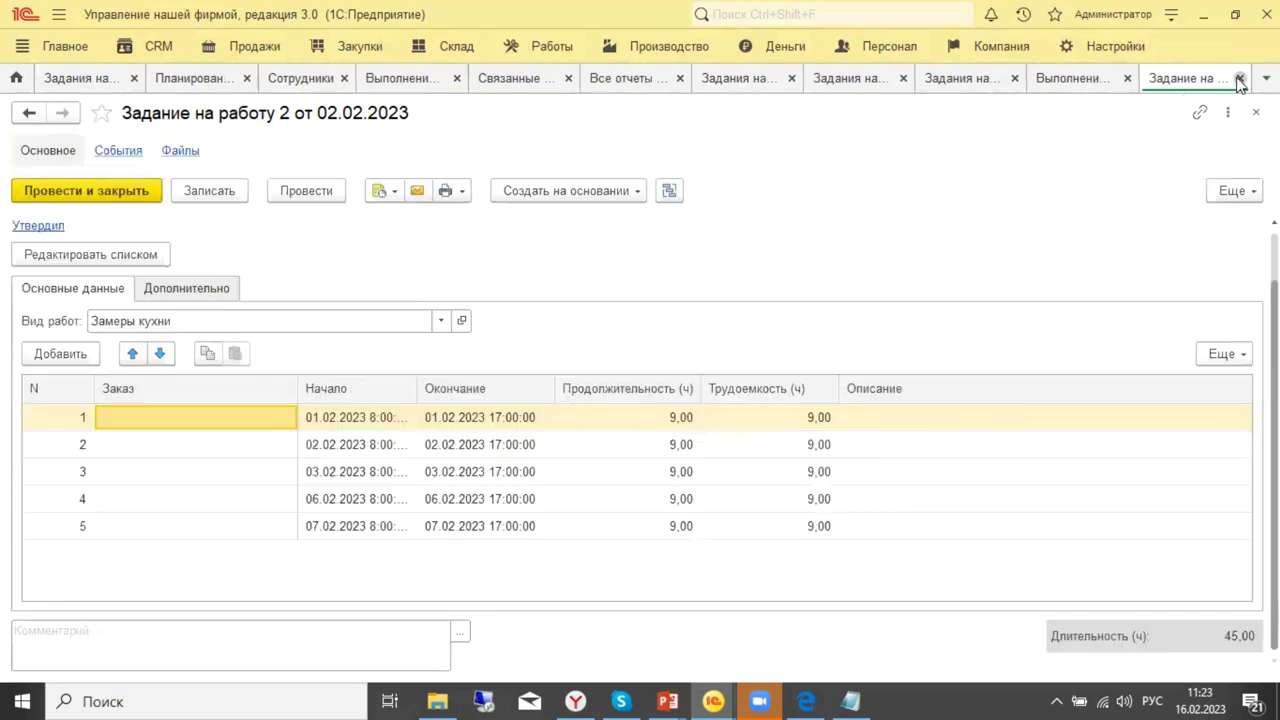
Enter «покрасить мебель» as the description of the first schedule row in work task 2 and save the task.
{"action": "left_click", "coordinate": [1035, 424]}
{"action": "left_click", "coordinate": [1239, 418]}
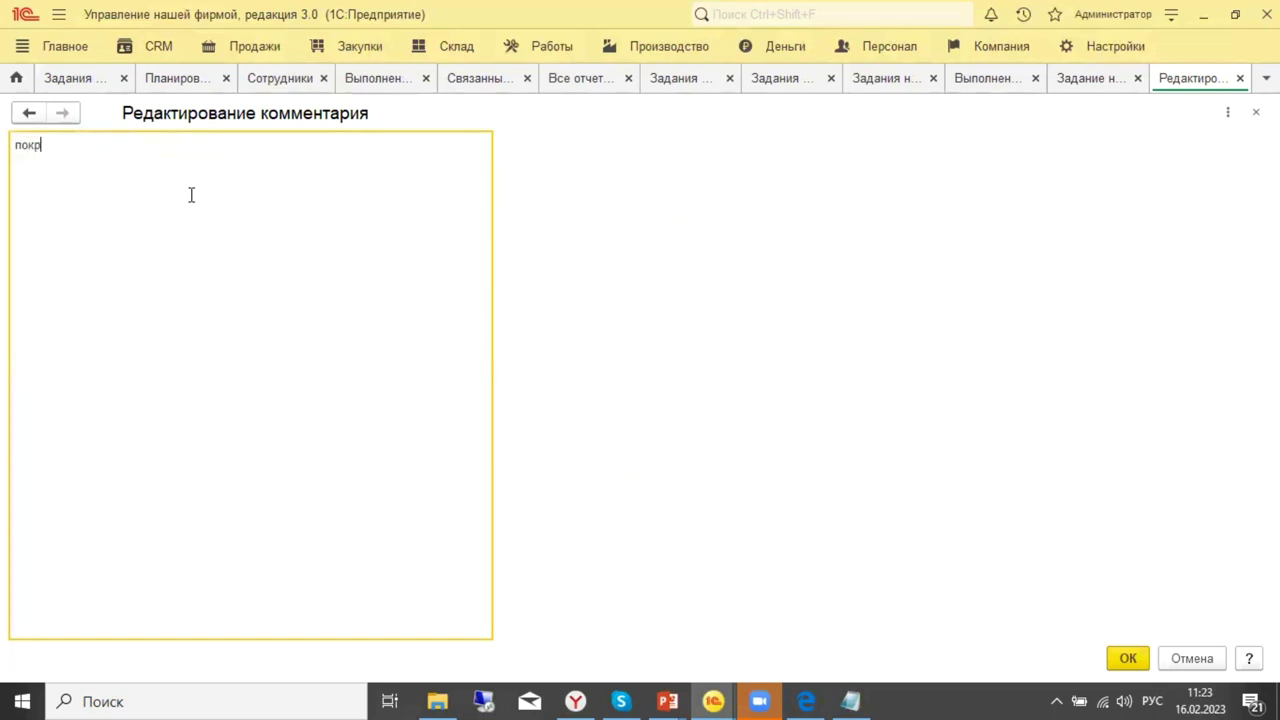
{"action": "type", "text": "покрасить мебель"}
{"action": "left_click", "coordinate": [1128, 659]}
{"action": "left_click", "coordinate": [942, 455]}
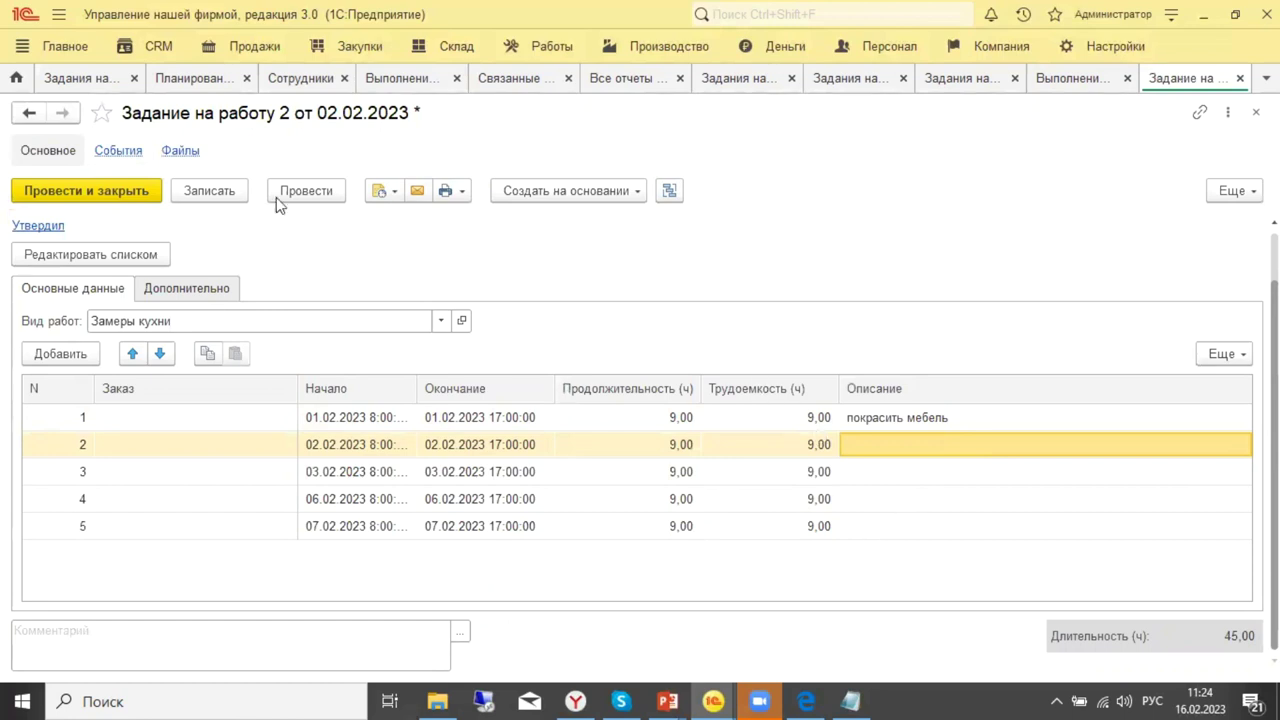
{"action": "left_click", "coordinate": [229, 189]}
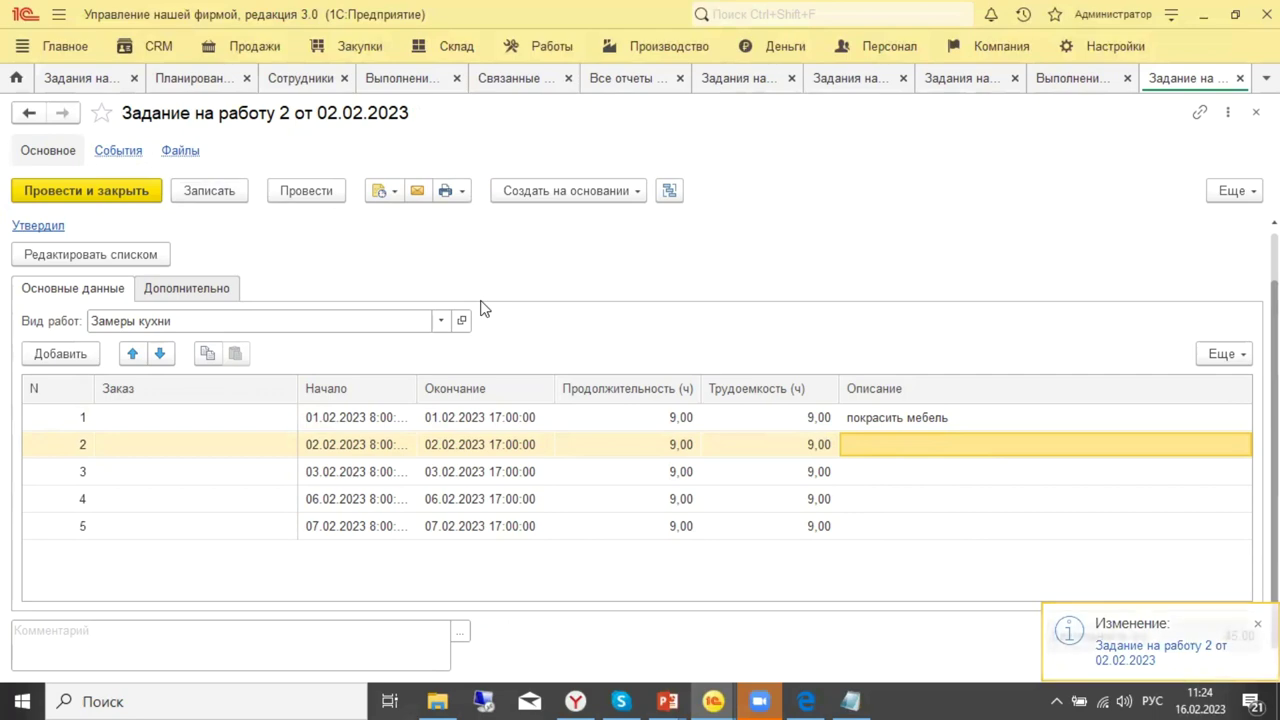
Generate the «Задание на работу» print form to check the work description, performer and hours, and close it along with the task.
{"action": "left_click", "coordinate": [452, 191]}
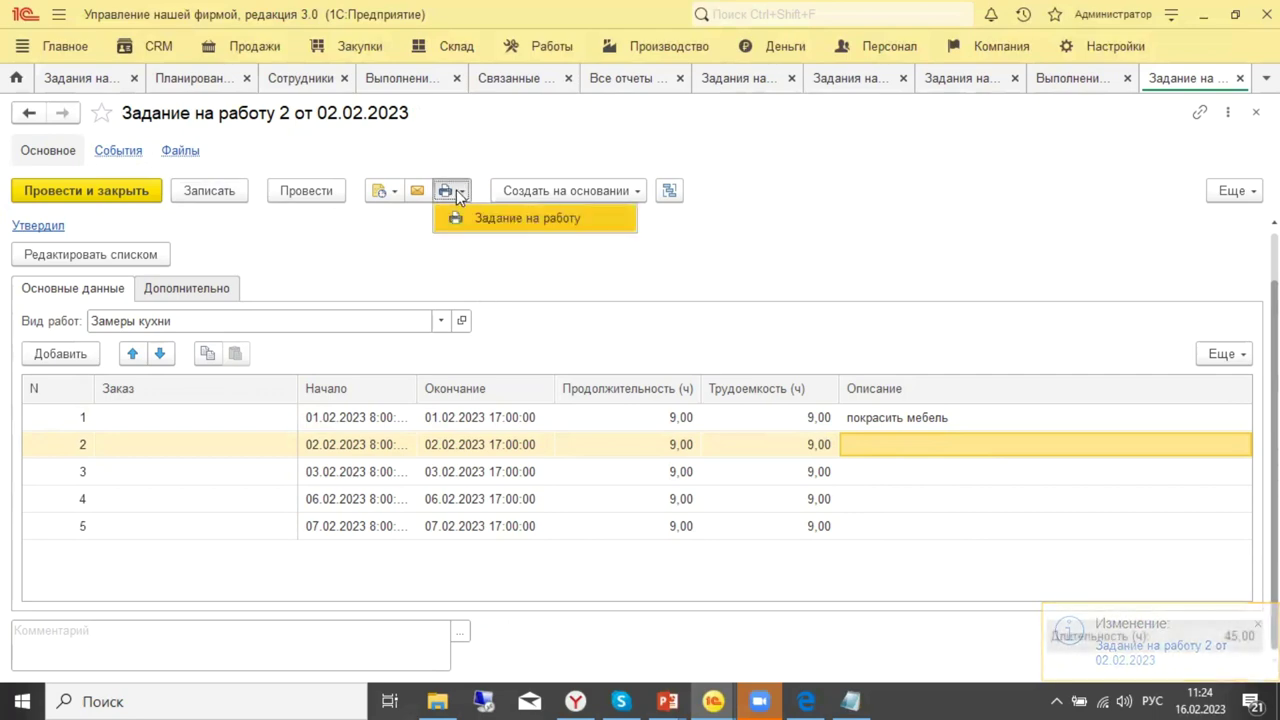
{"action": "left_click", "coordinate": [490, 218]}
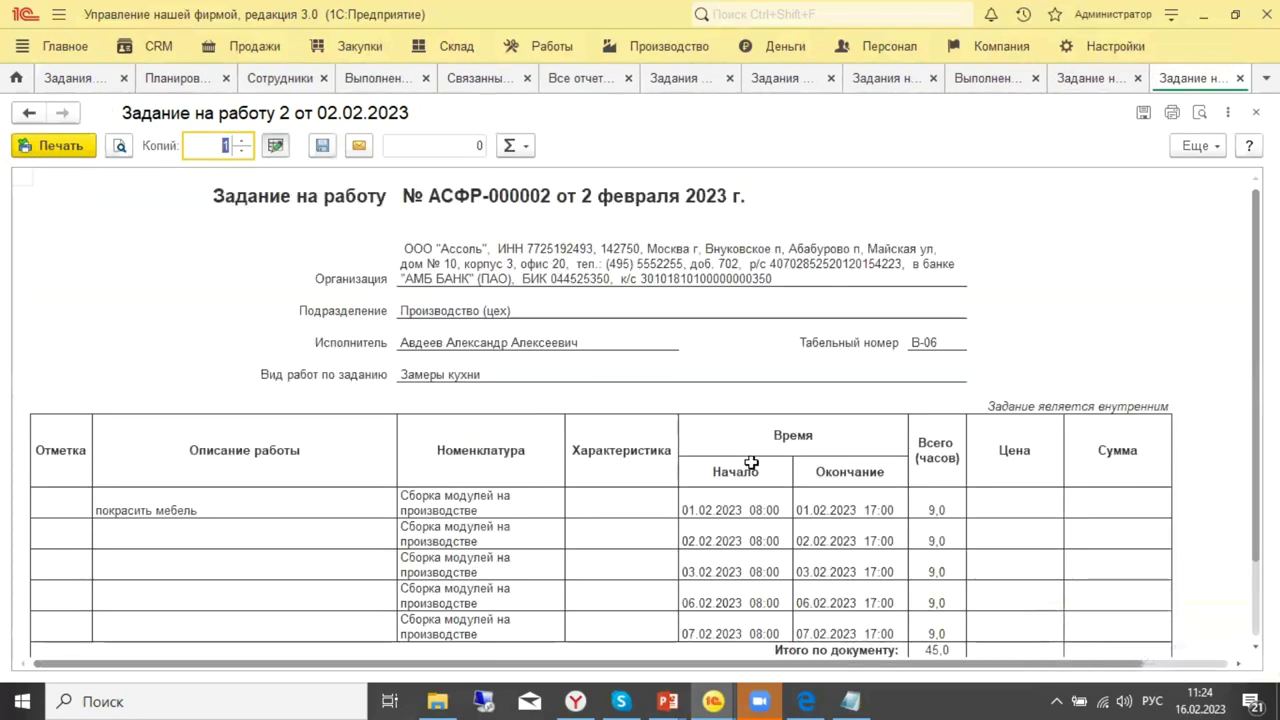
{"action": "scroll", "coordinate": [750, 462], "scroll_direction": "down", "scroll_amount": 2}
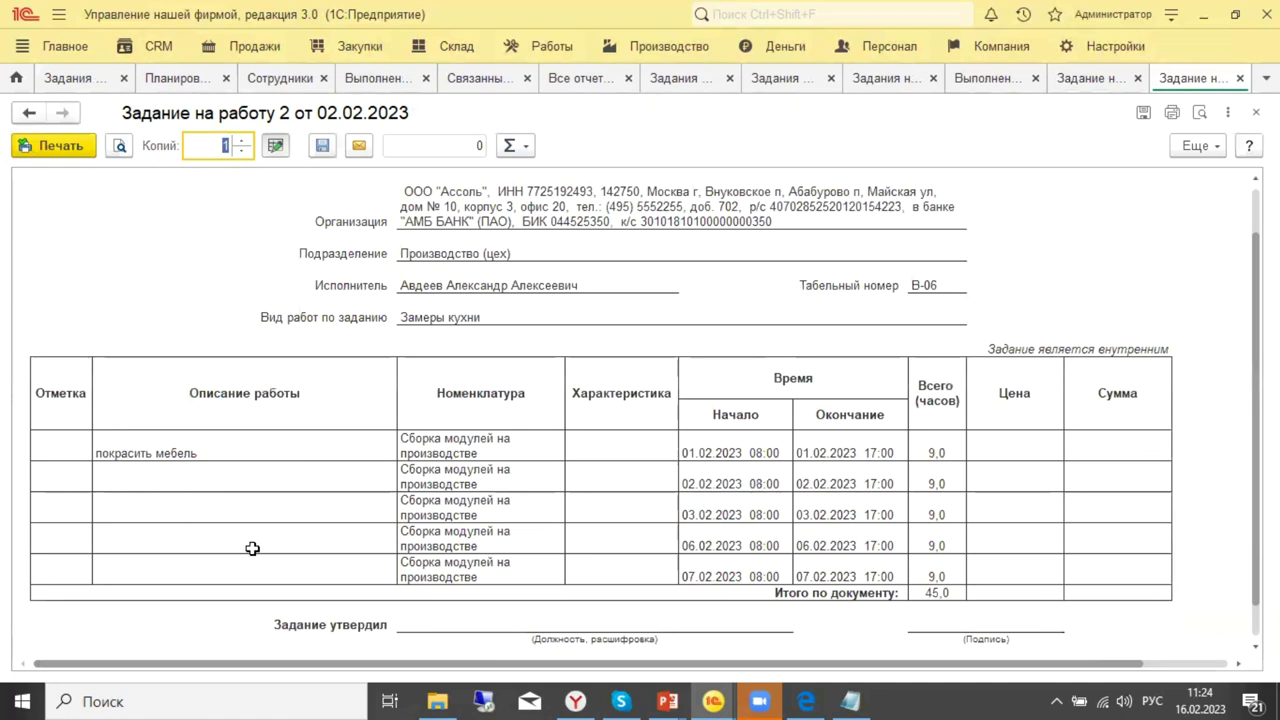
{"action": "left_click", "coordinate": [500, 287]}
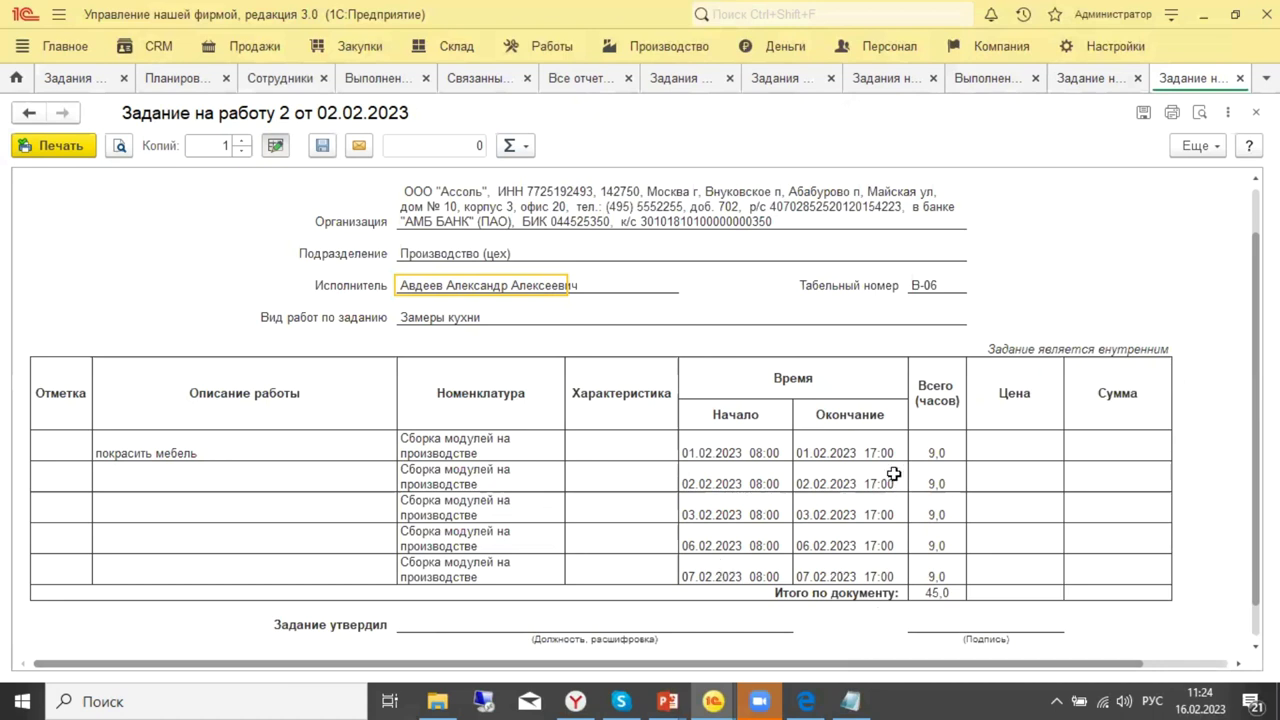
{"action": "left_click", "coordinate": [1240, 83]}
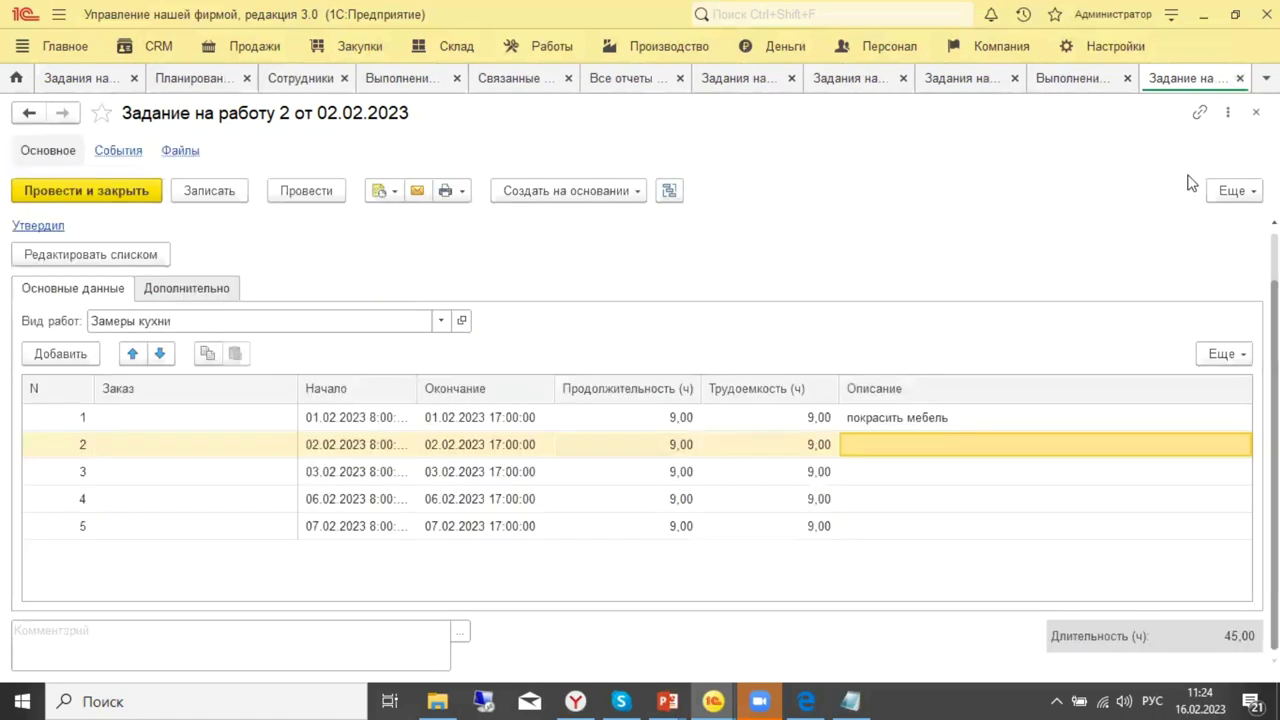
{"action": "left_click", "coordinate": [1240, 78]}
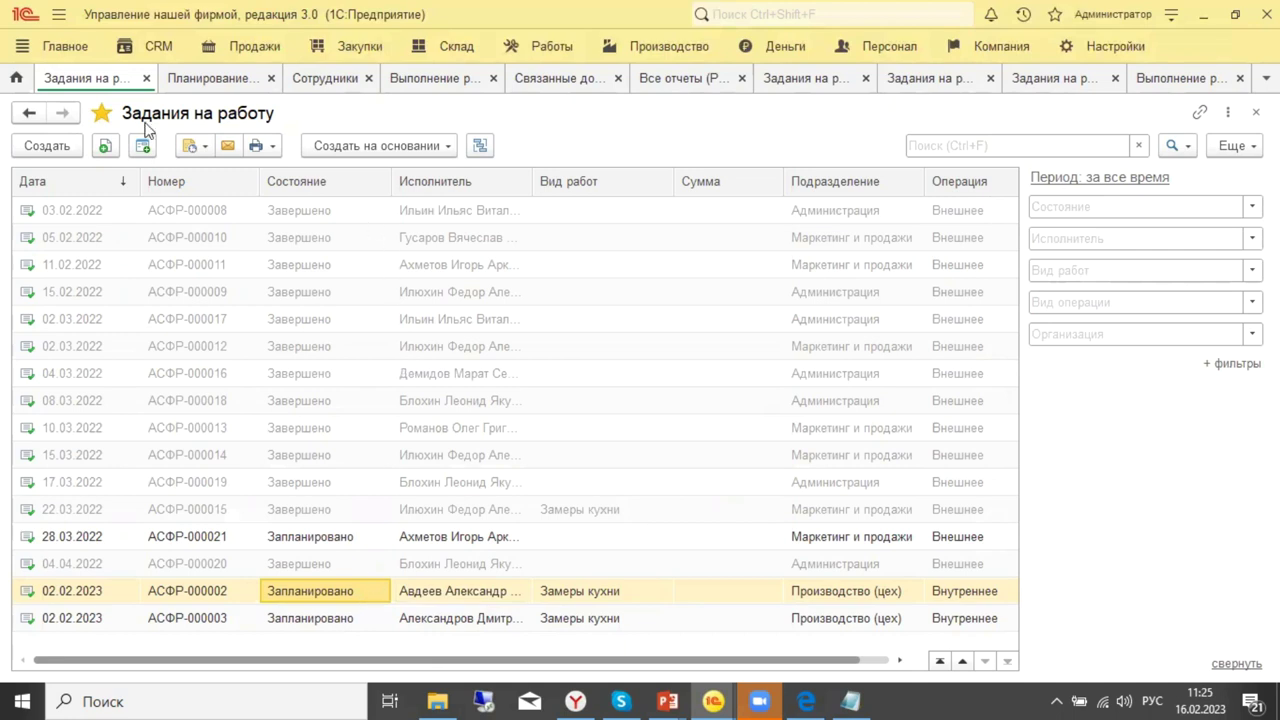
Show the documents related to work task 2 of 02.02.2023 and open «Учет времени 1» from them.
{"action": "left_click", "coordinate": [478, 146]}
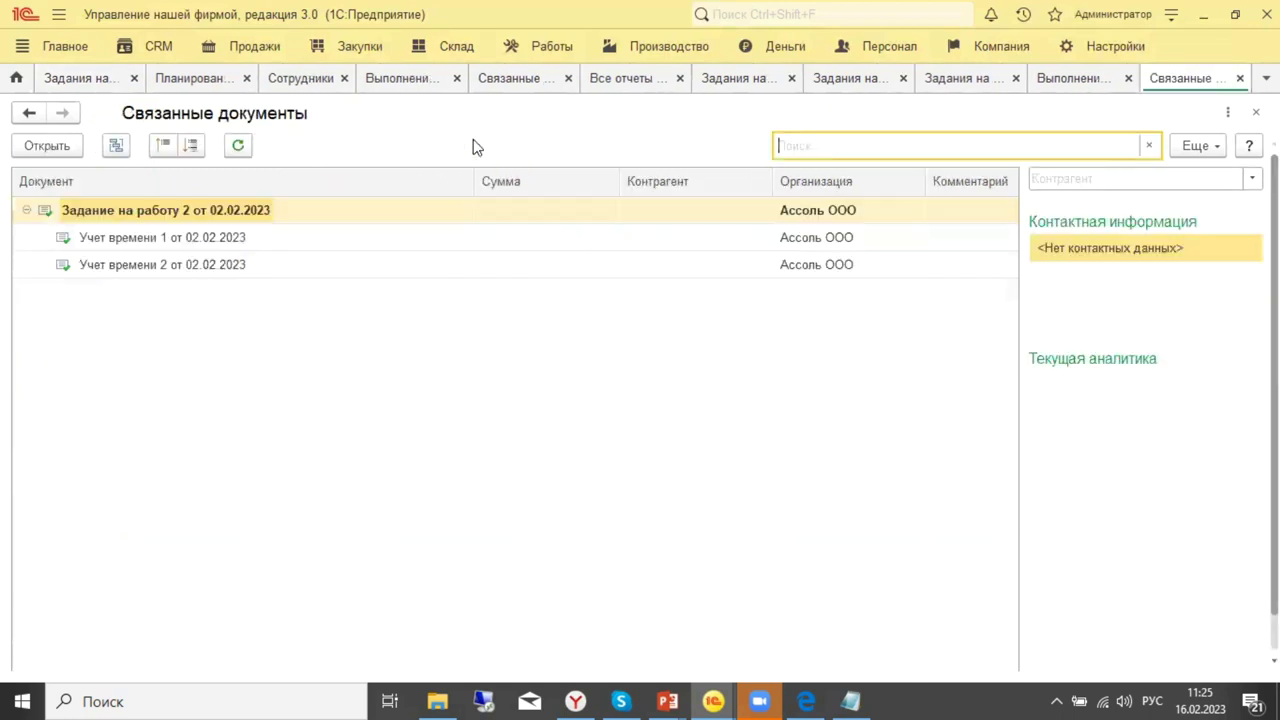
{"action": "left_click", "coordinate": [212, 238]}
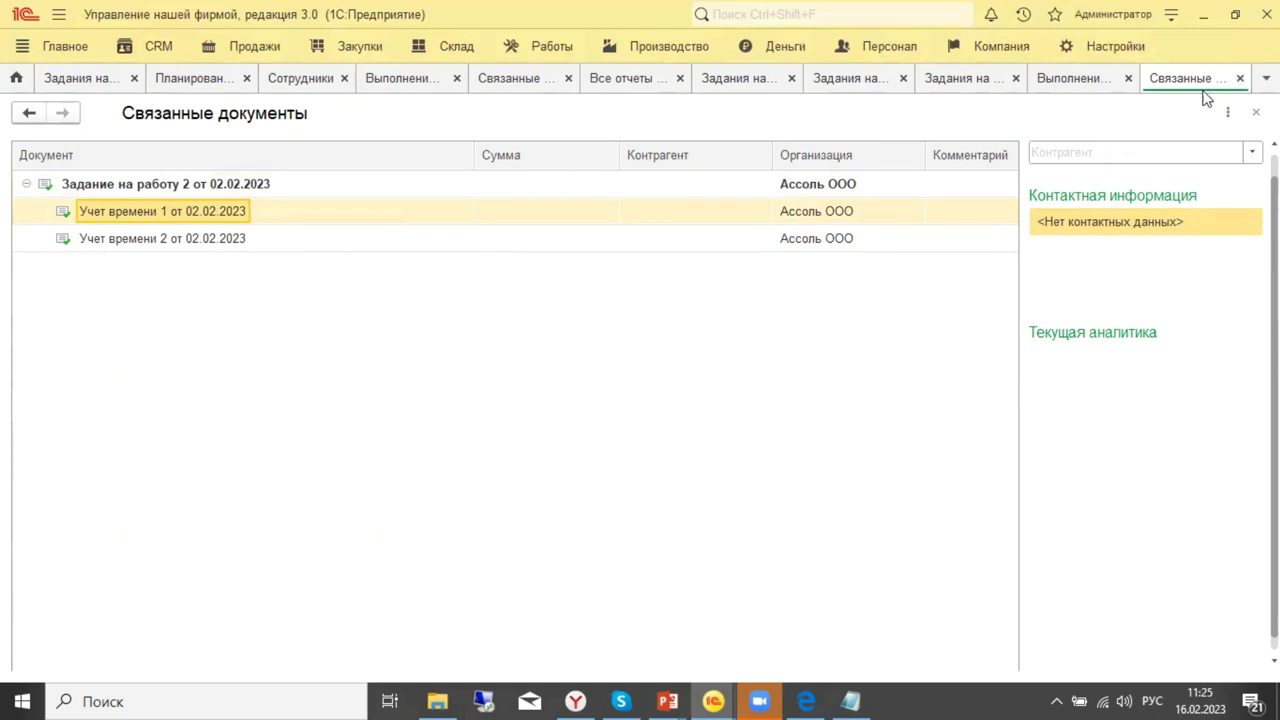
{"action": "double_click", "coordinate": [241, 218]}
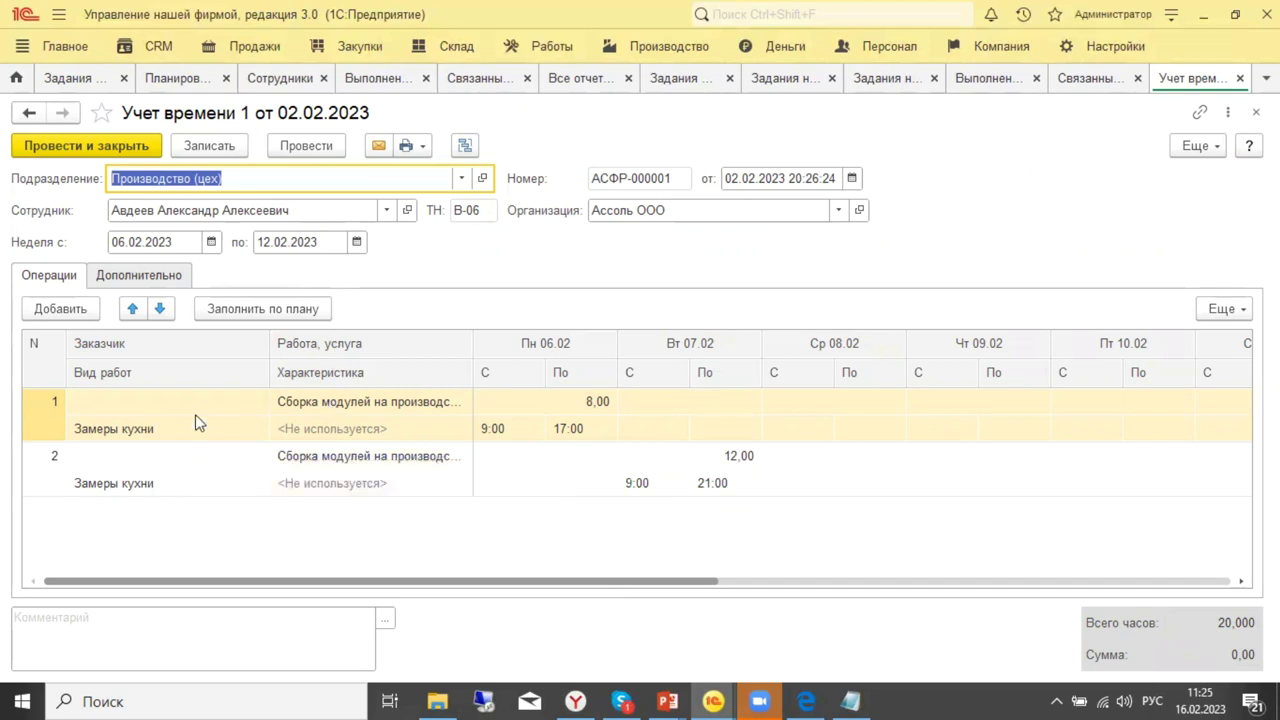
Check the work item and the start and end times for 06.02 and 07.02 in the time record, and post and close it.
{"action": "left_click", "coordinate": [510, 432]}
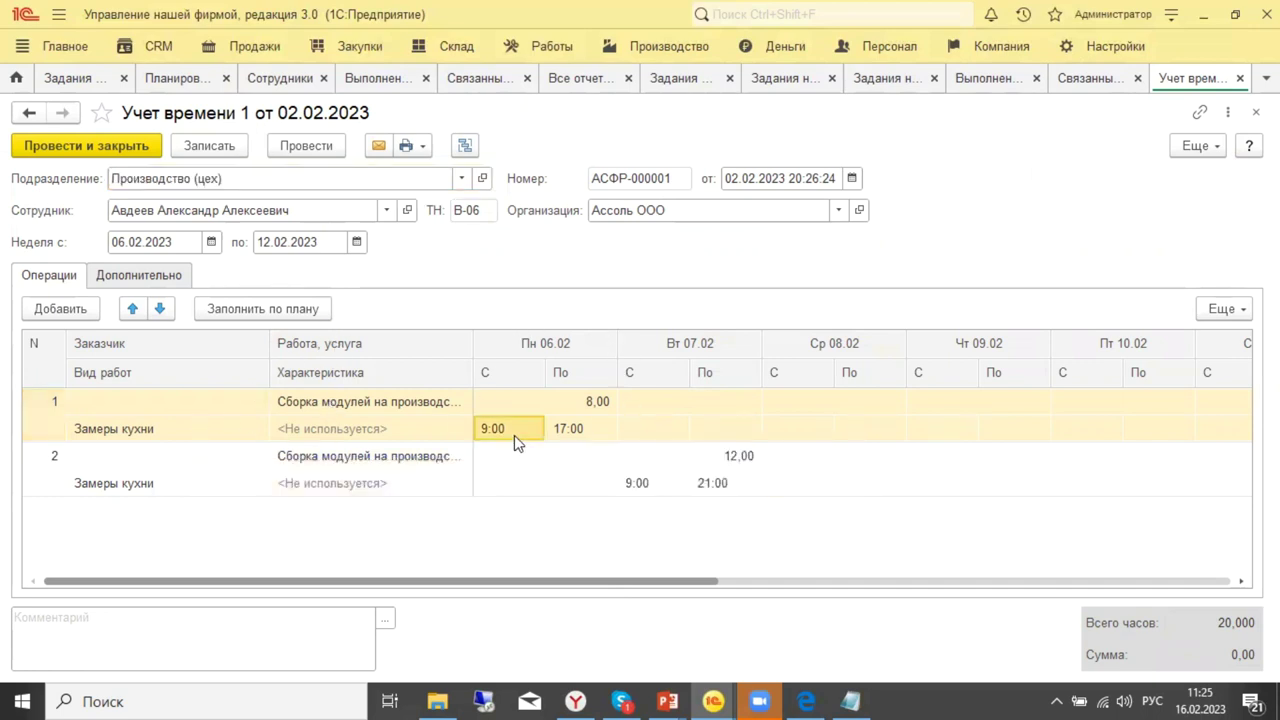
{"action": "left_click", "coordinate": [592, 432]}
{"action": "left_click", "coordinate": [385, 408]}
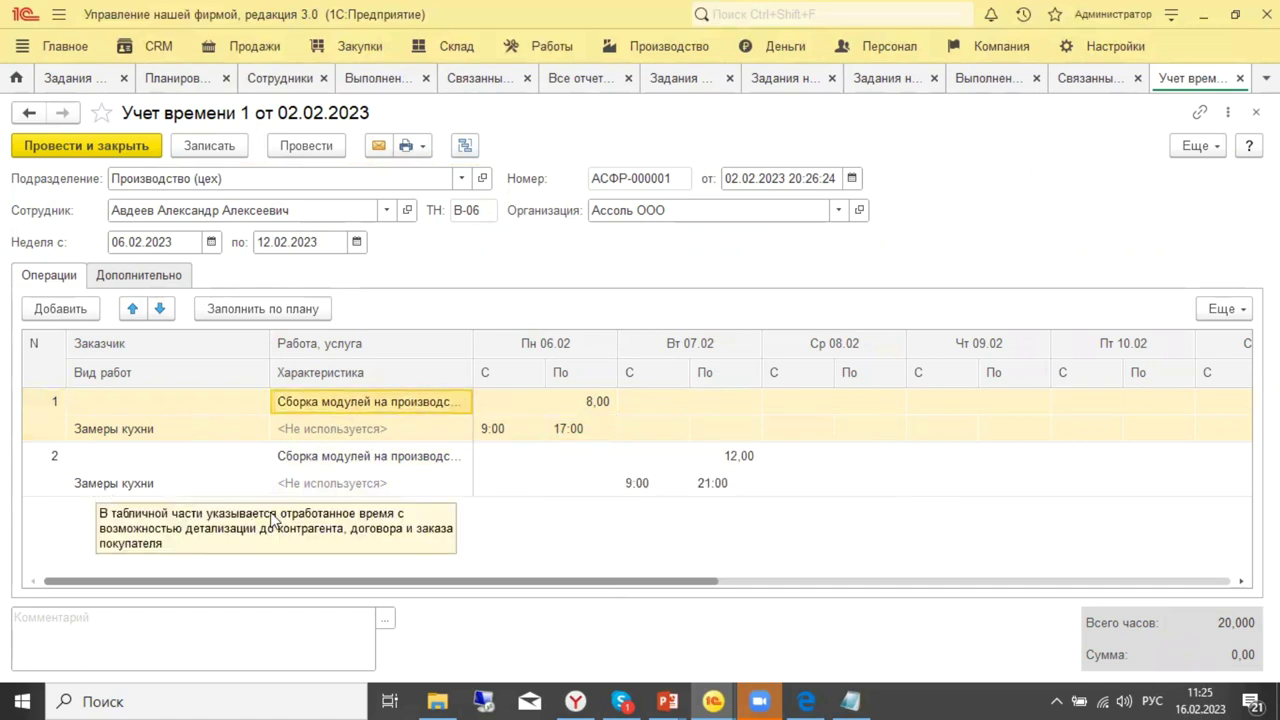
{"action": "left_click", "coordinate": [484, 462]}
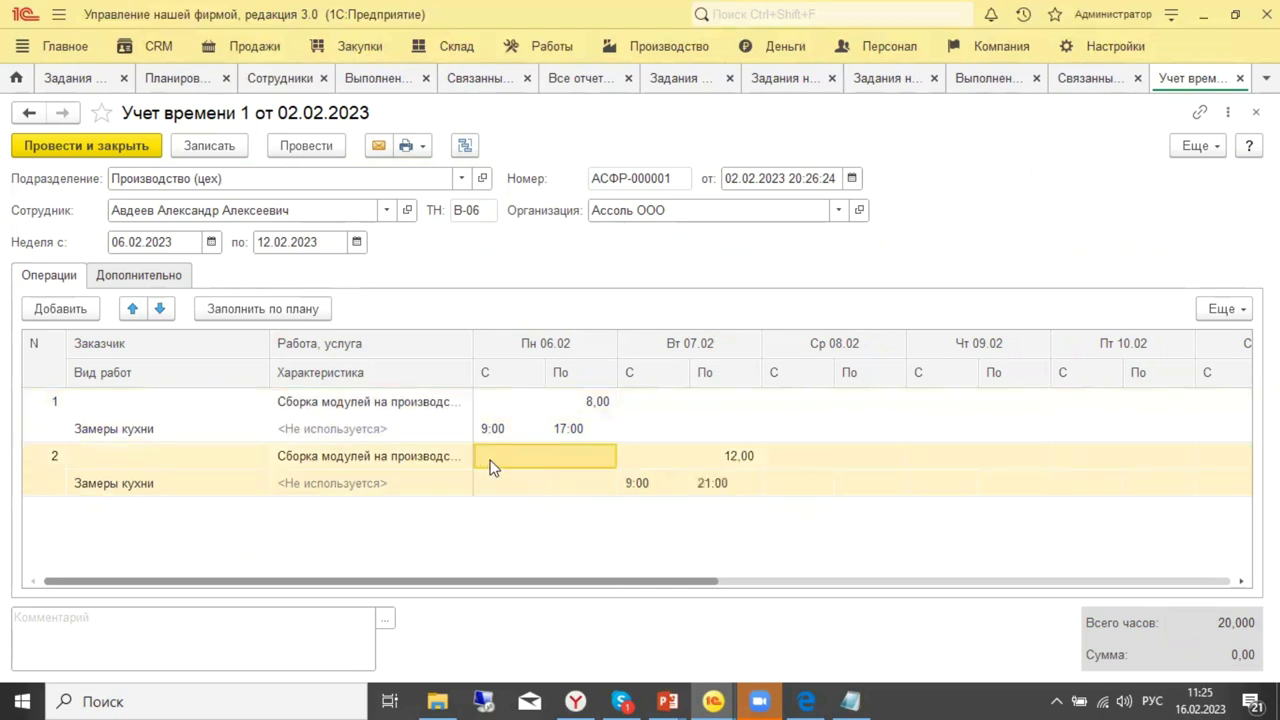
{"action": "left_click", "coordinate": [643, 484]}
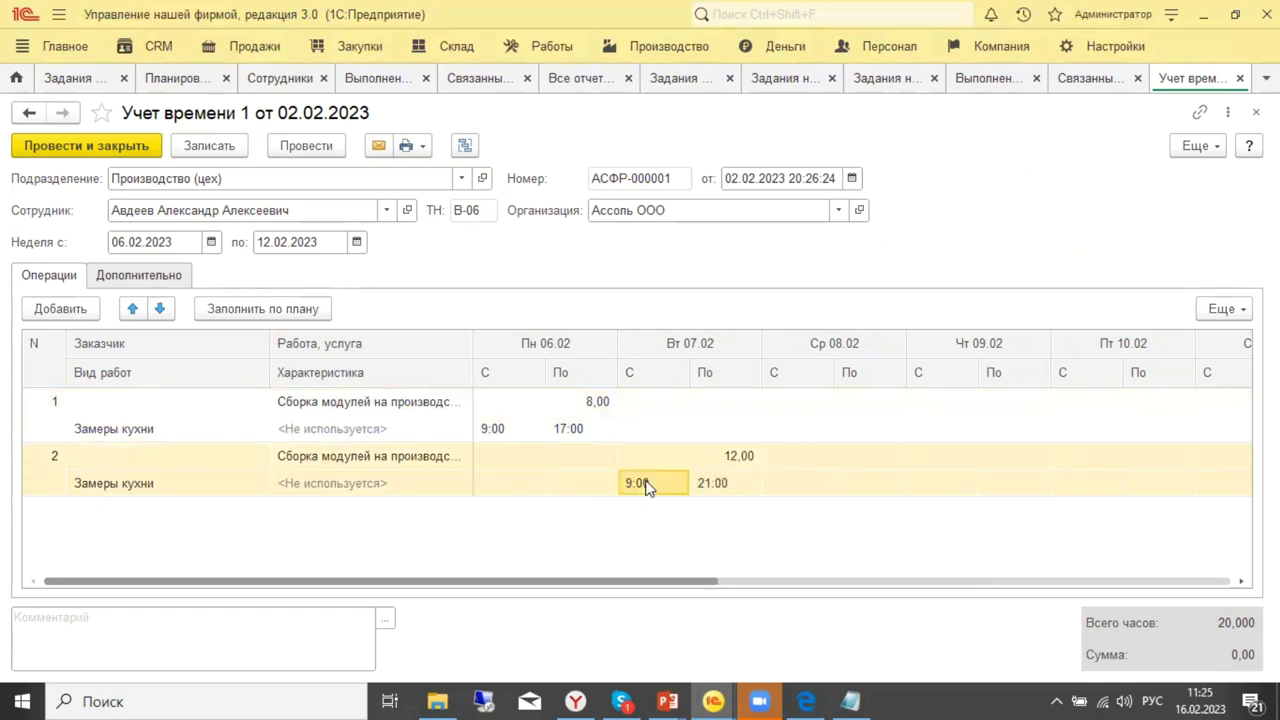
{"action": "left_click", "coordinate": [728, 490]}
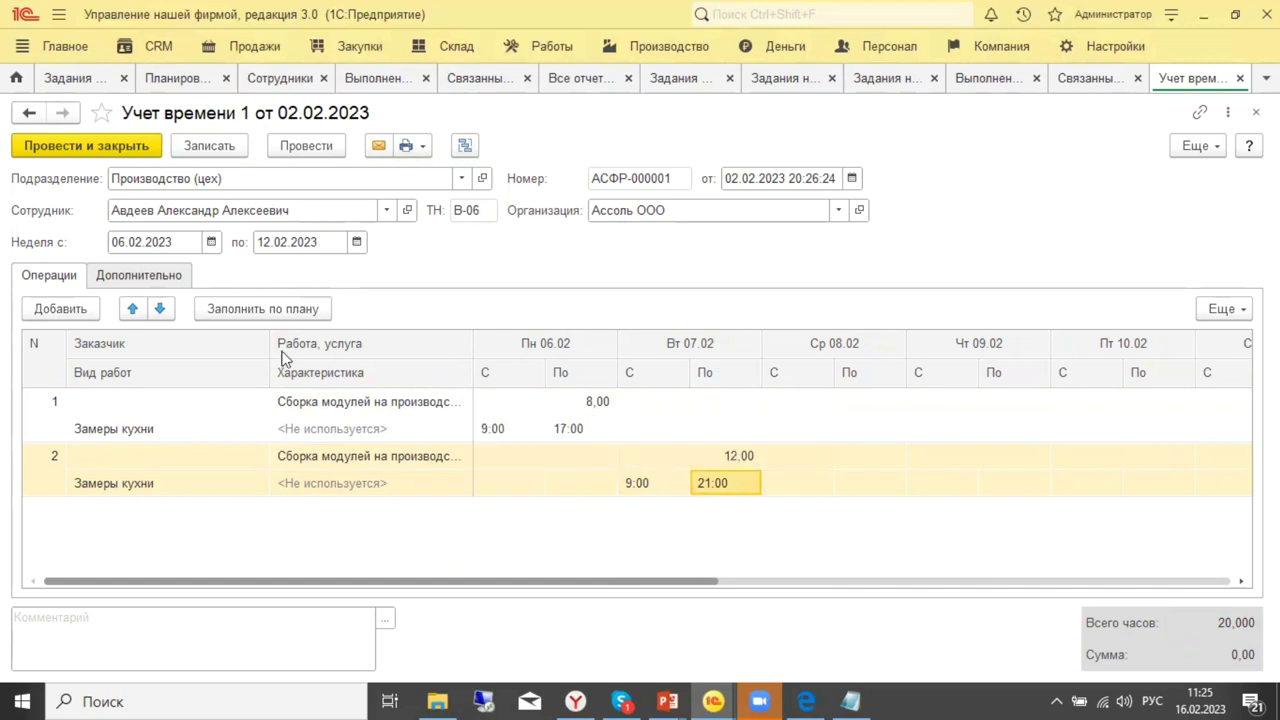
{"action": "left_click", "coordinate": [85, 146]}
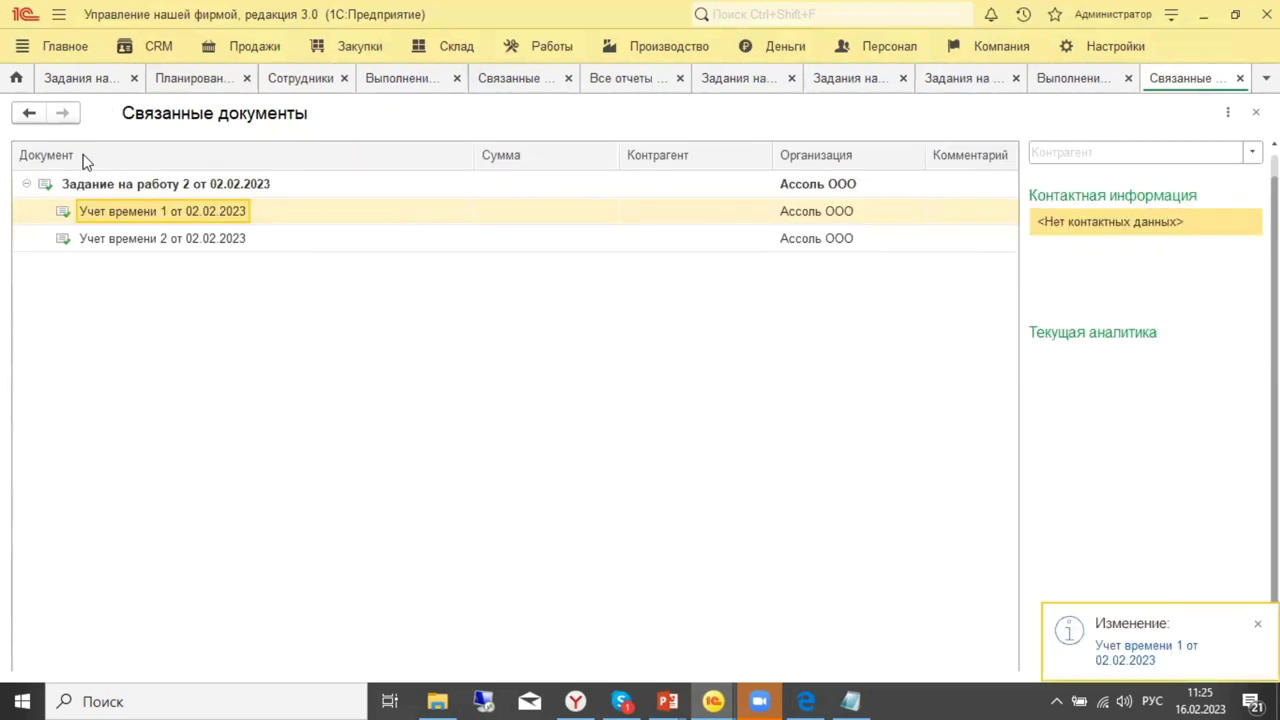
Open the related «Учет времени 2» record, review the hours worked on 01.02, 02.02 and 03.02, and close it.
{"action": "double_click", "coordinate": [222, 238]}
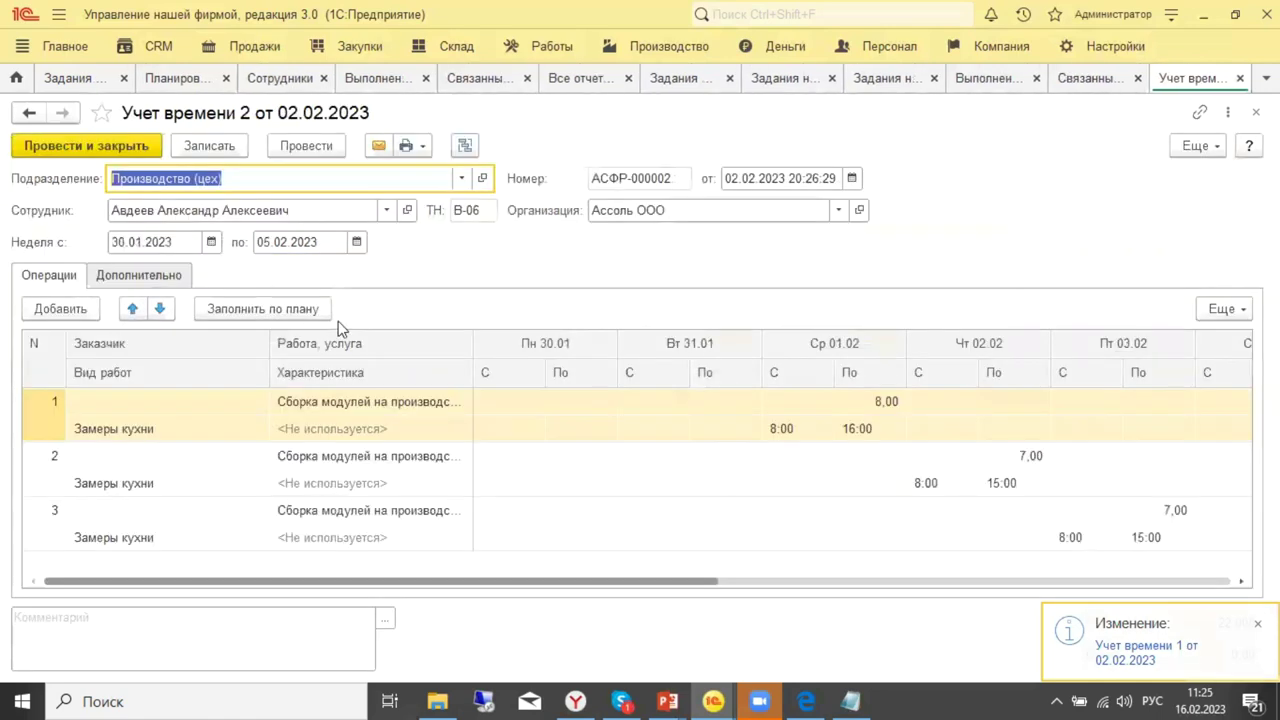
{"action": "left_click_drag", "start_coordinate": [400, 580], "coordinate": [495, 574]}
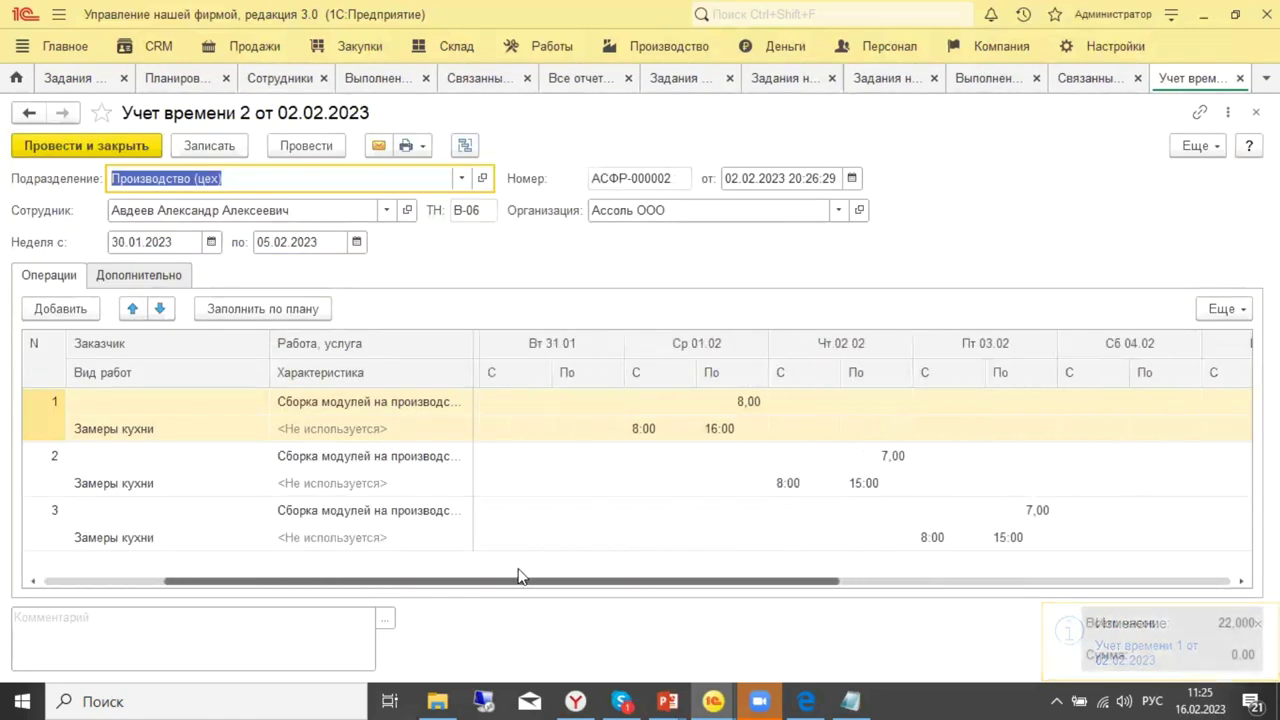
{"action": "left_click", "coordinate": [664, 403]}
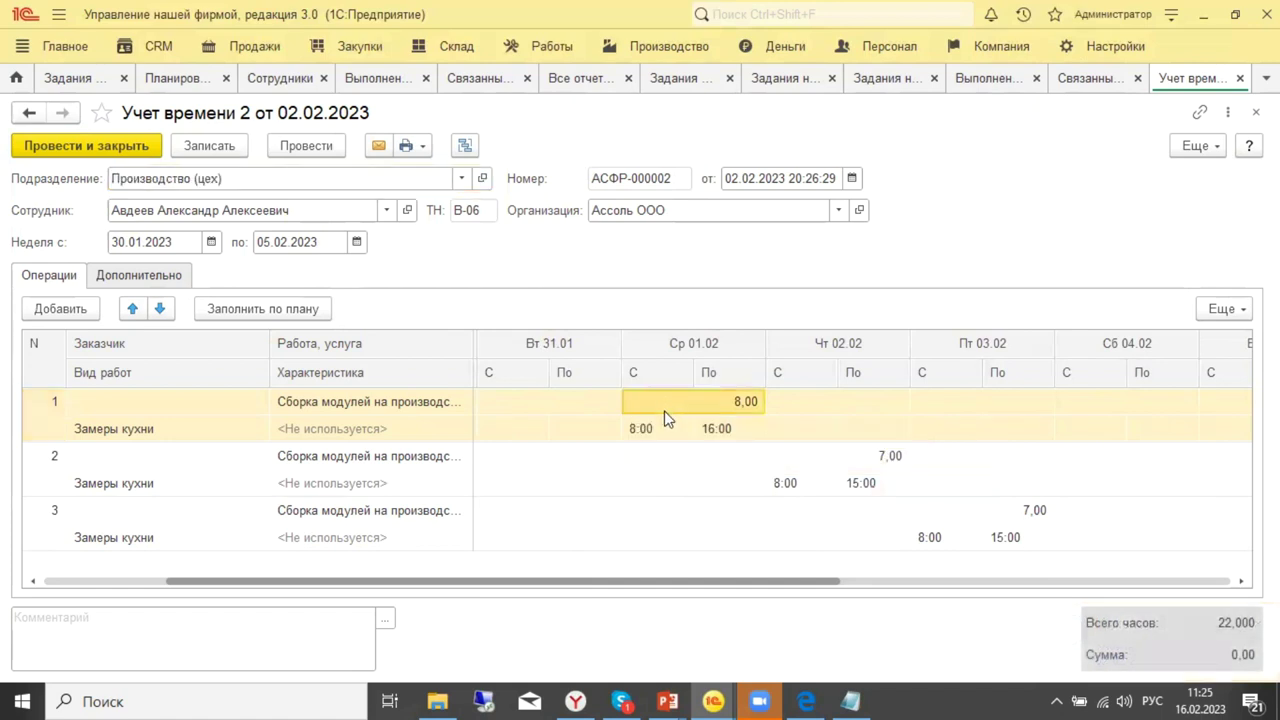
{"action": "left_click", "coordinate": [814, 460]}
{"action": "left_click", "coordinate": [977, 512]}
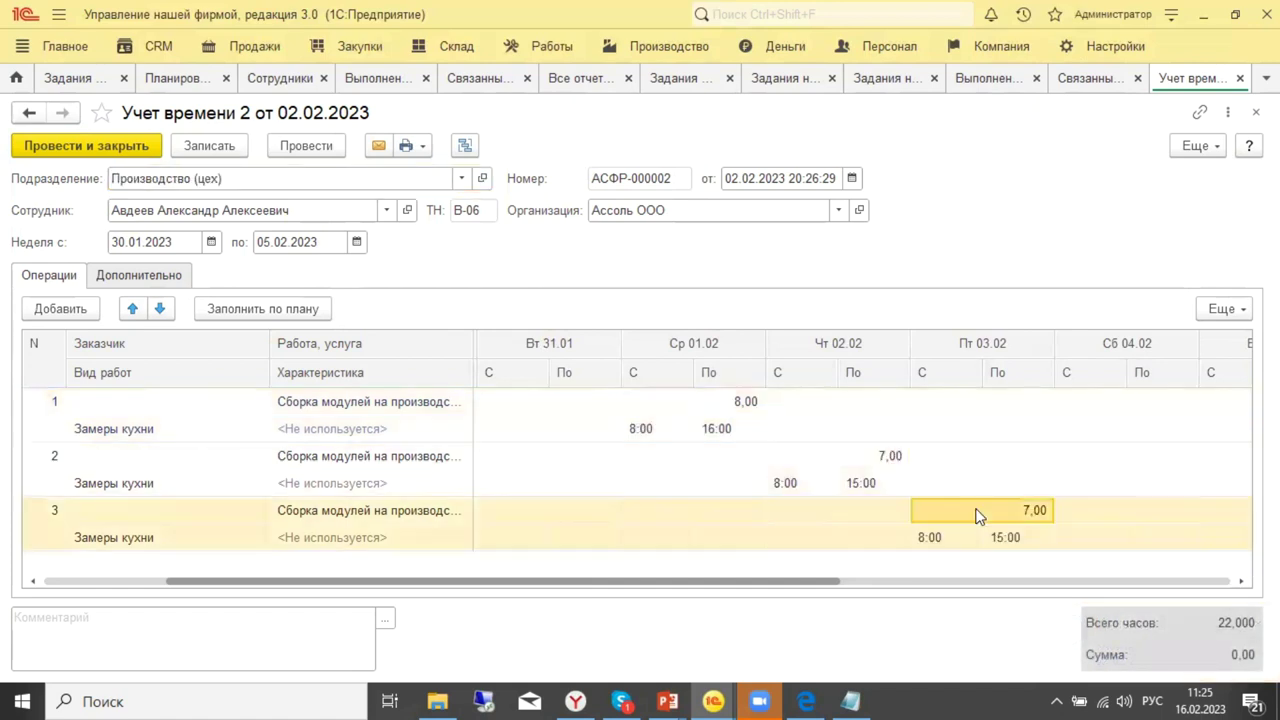
{"action": "left_click_drag", "start_coordinate": [677, 582], "coordinate": [364, 595]}
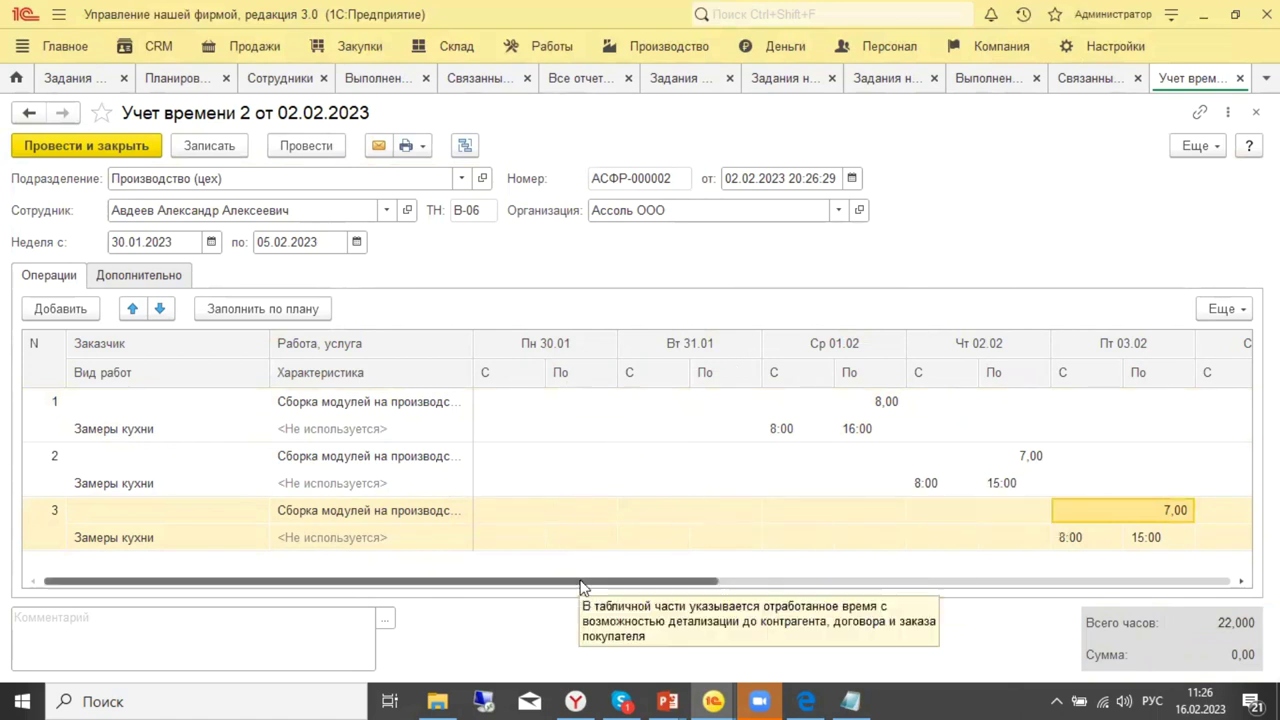
{"action": "left_click_drag", "start_coordinate": [588, 585], "coordinate": [758, 604]}
{"action": "scroll", "coordinate": [617, 616], "scroll_direction": "left", "scroll_amount": 2}
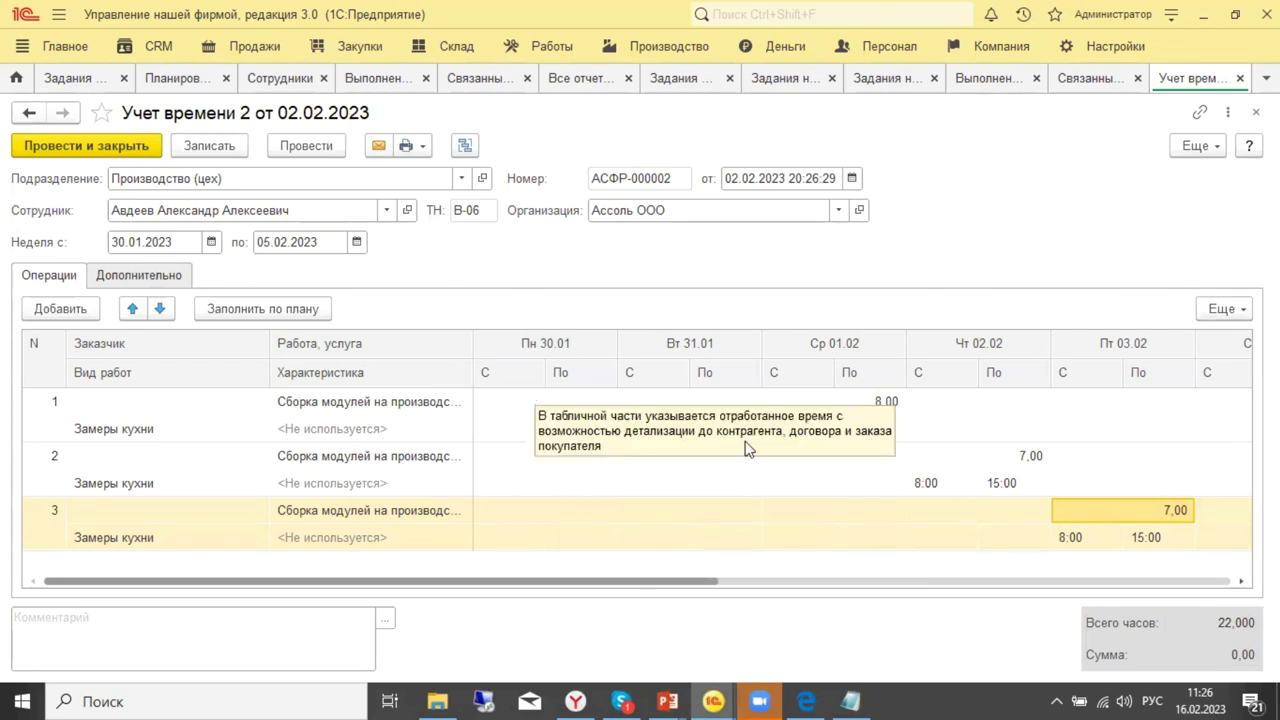
{"action": "left_click", "coordinate": [1239, 79]}
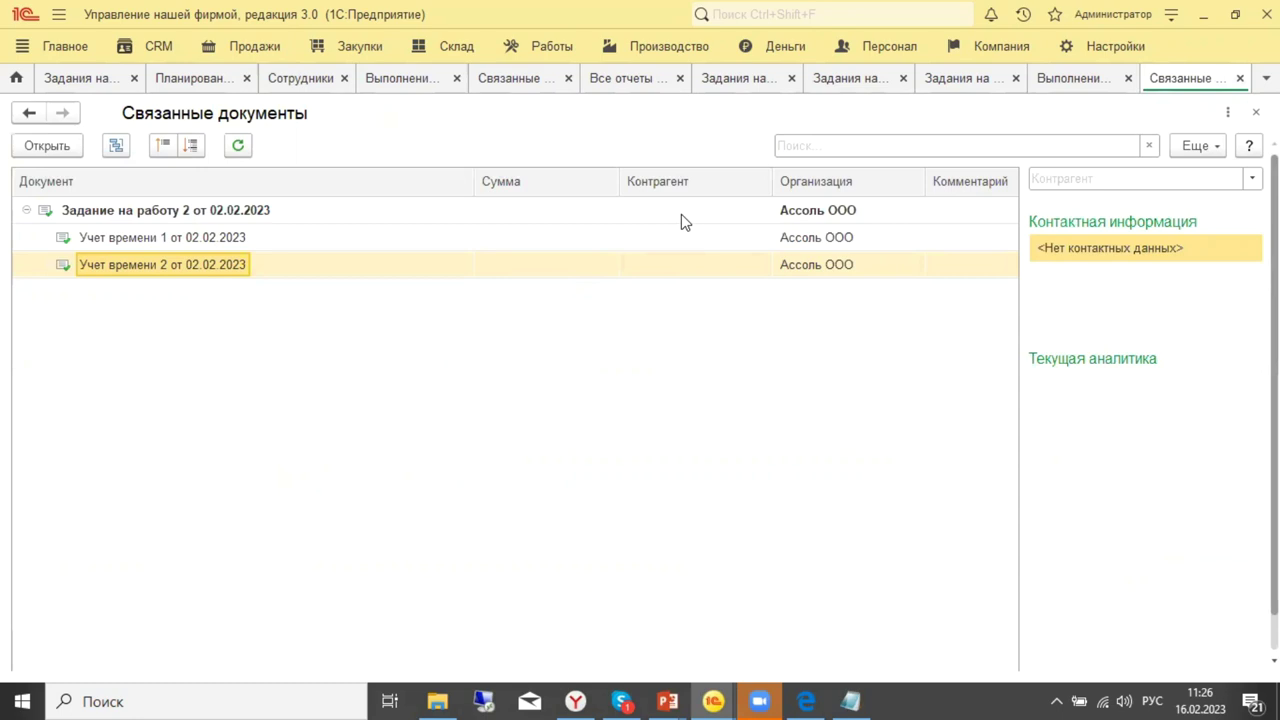
Open the «Задания на работу - пф» report from the list of work reports and generate it for 01.02.2023–28.02.2023.
{"action": "left_click", "coordinate": [420, 80]}
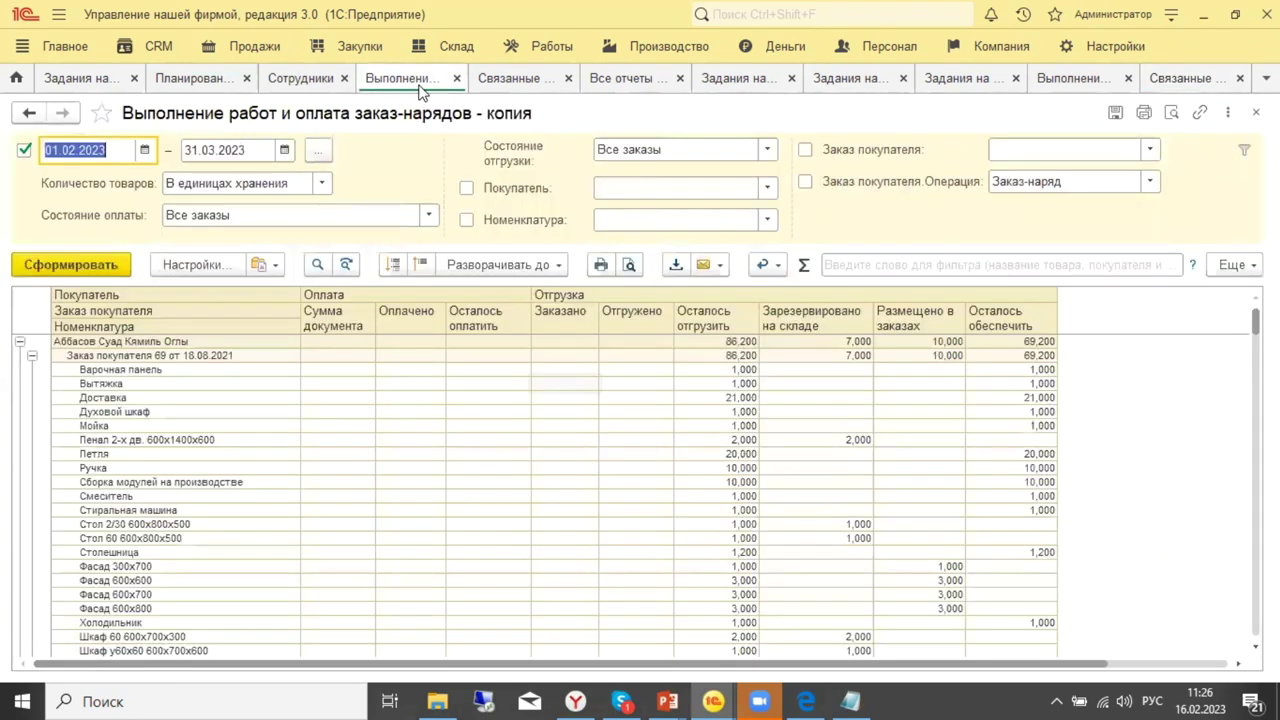
{"action": "left_click", "coordinate": [606, 84]}
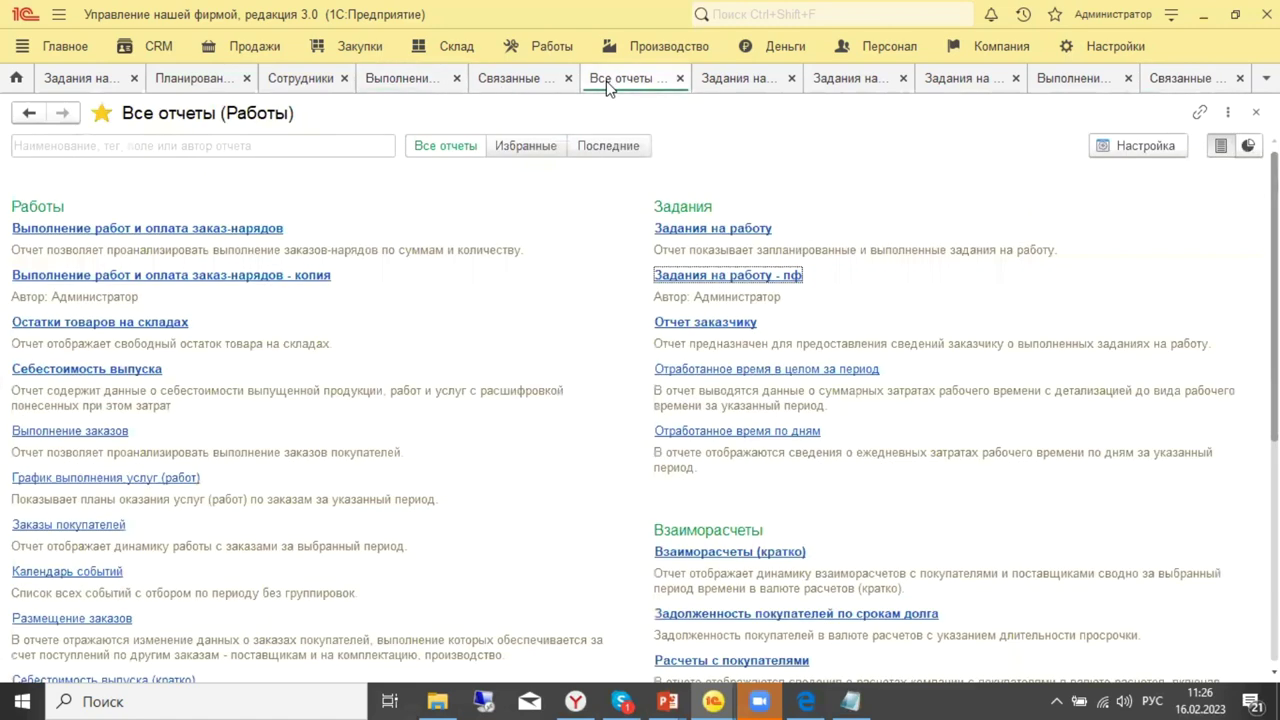
{"action": "left_click", "coordinate": [731, 287]}
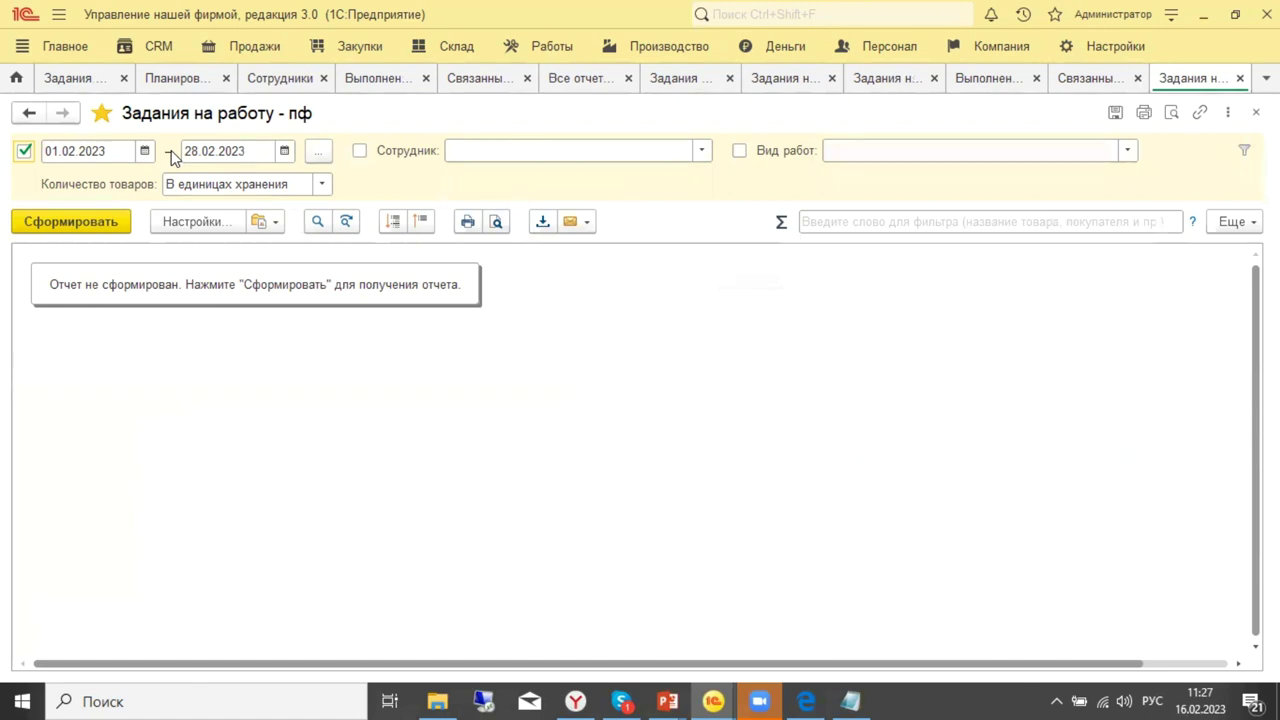
{"action": "left_click", "coordinate": [112, 217]}
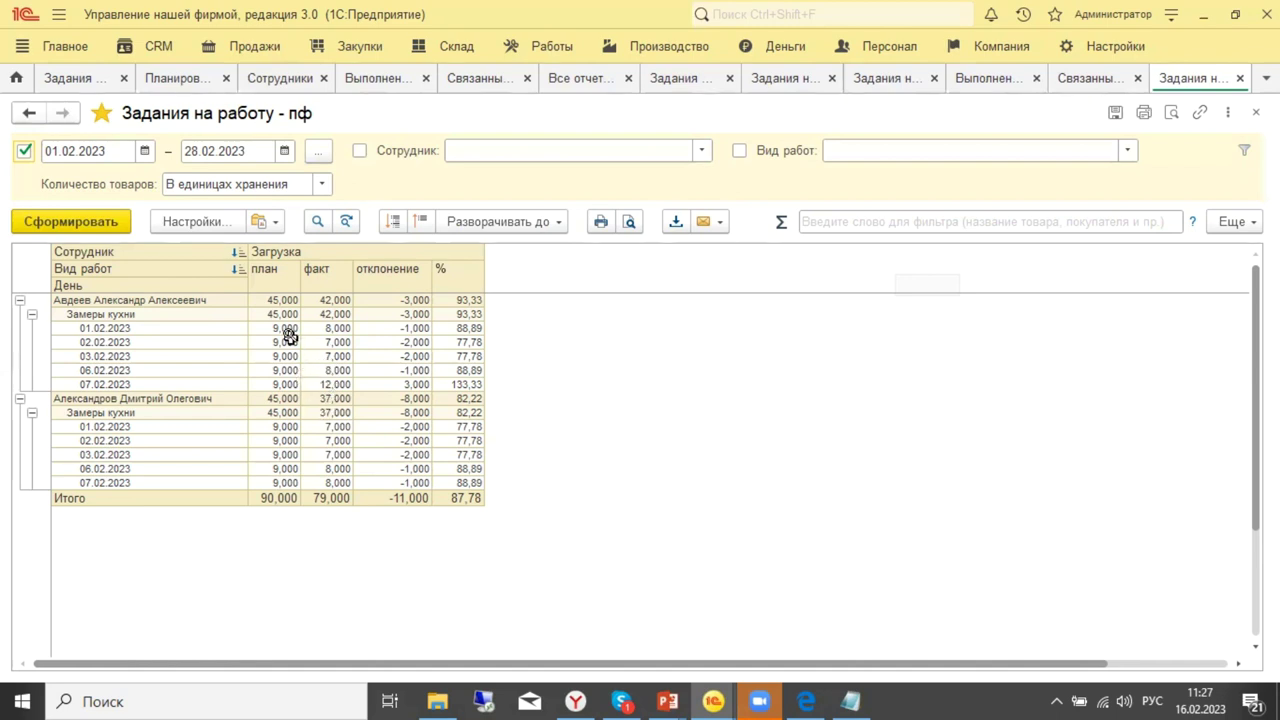
Examine the first employee's planned hours, actual hours, deviations and percentages in the report, including the plan and actual for 07.02.2023.
{"action": "left_click_drag", "start_coordinate": [285, 330], "coordinate": [282, 384]}
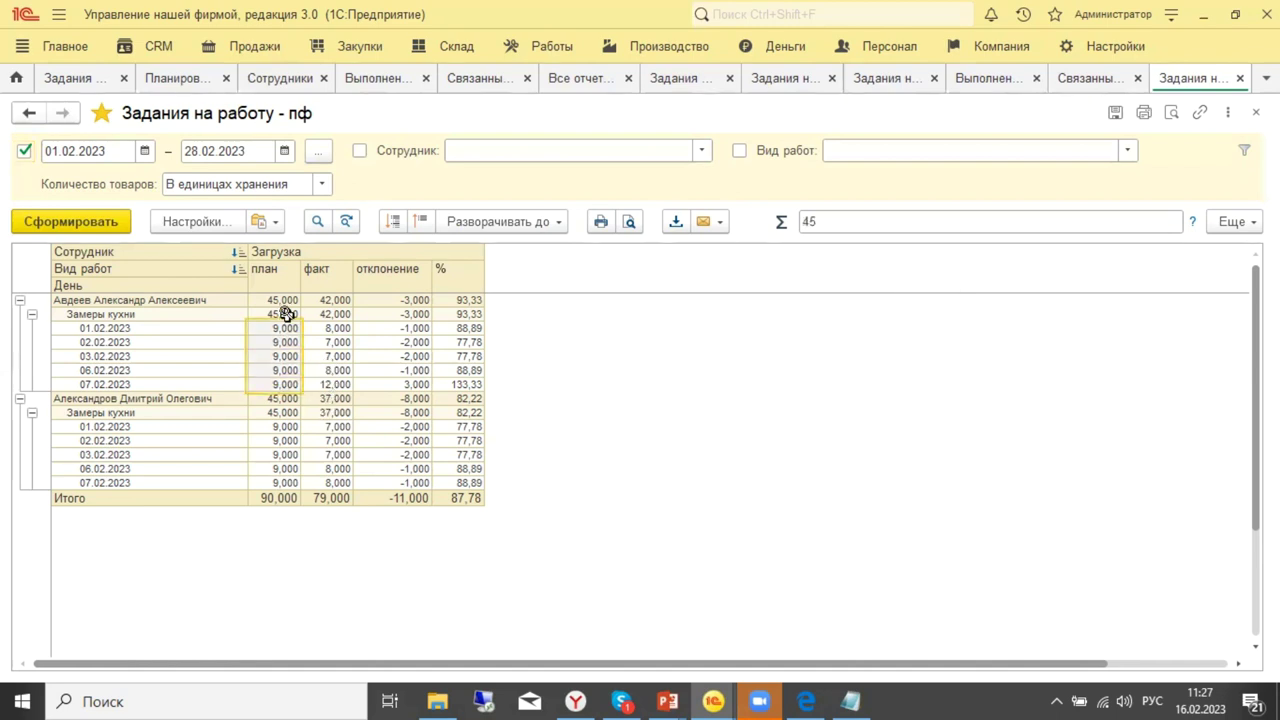
{"action": "left_click_drag", "start_coordinate": [289, 298], "coordinate": [283, 388]}
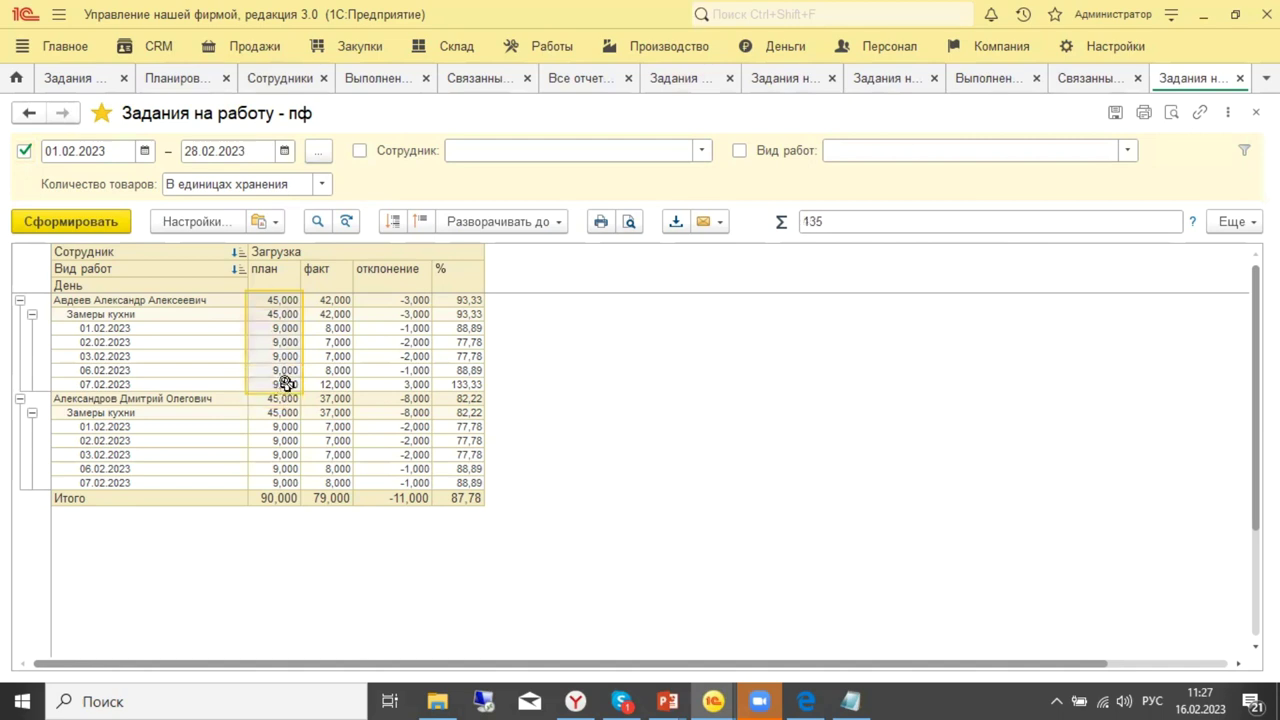
{"action": "left_click_drag", "start_coordinate": [330, 299], "coordinate": [321, 383]}
{"action": "left_click_drag", "start_coordinate": [414, 299], "coordinate": [401, 378]}
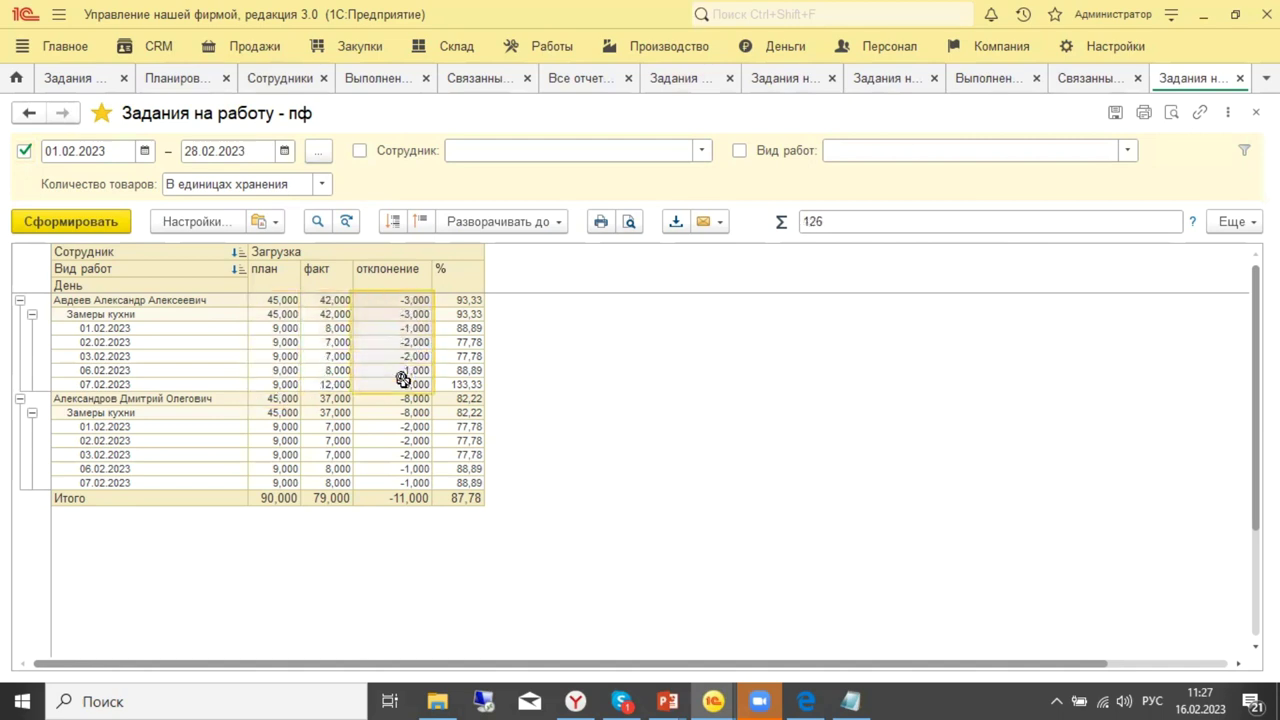
{"action": "left_click_drag", "start_coordinate": [452, 298], "coordinate": [452, 384]}
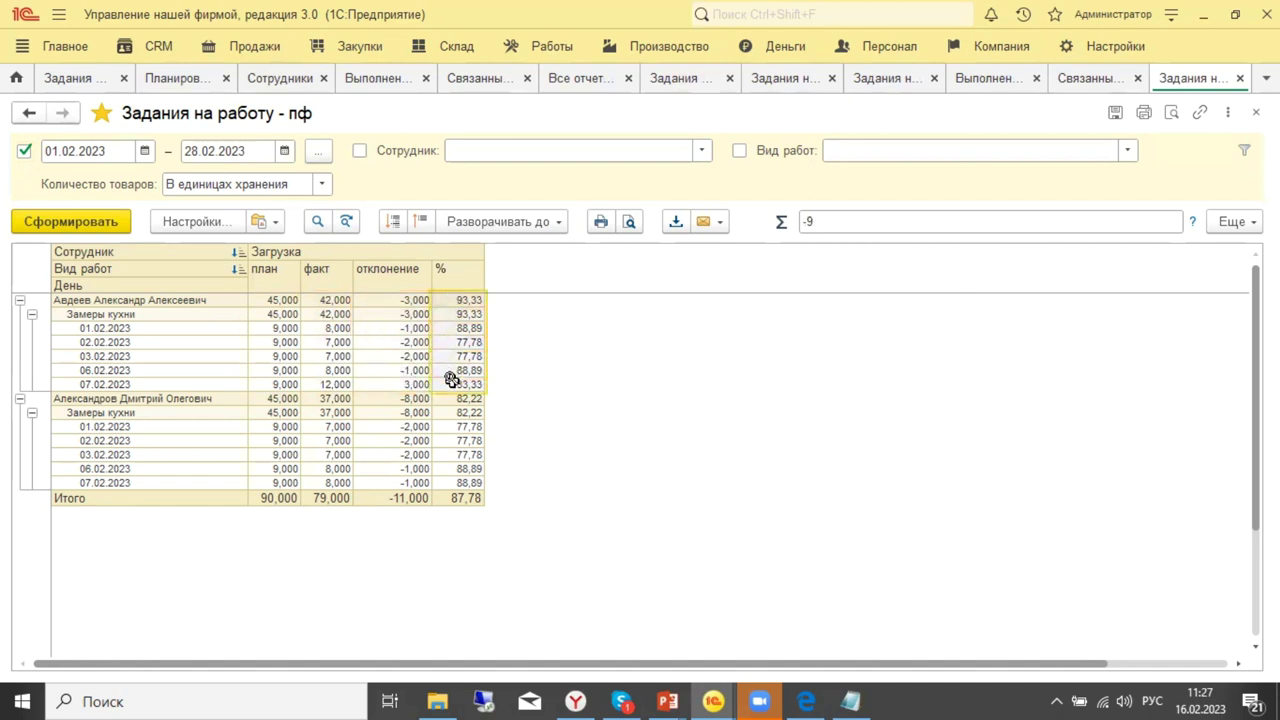
{"action": "left_click_drag", "start_coordinate": [278, 300], "coordinate": [280, 379]}
{"action": "left_click", "coordinate": [282, 383]}
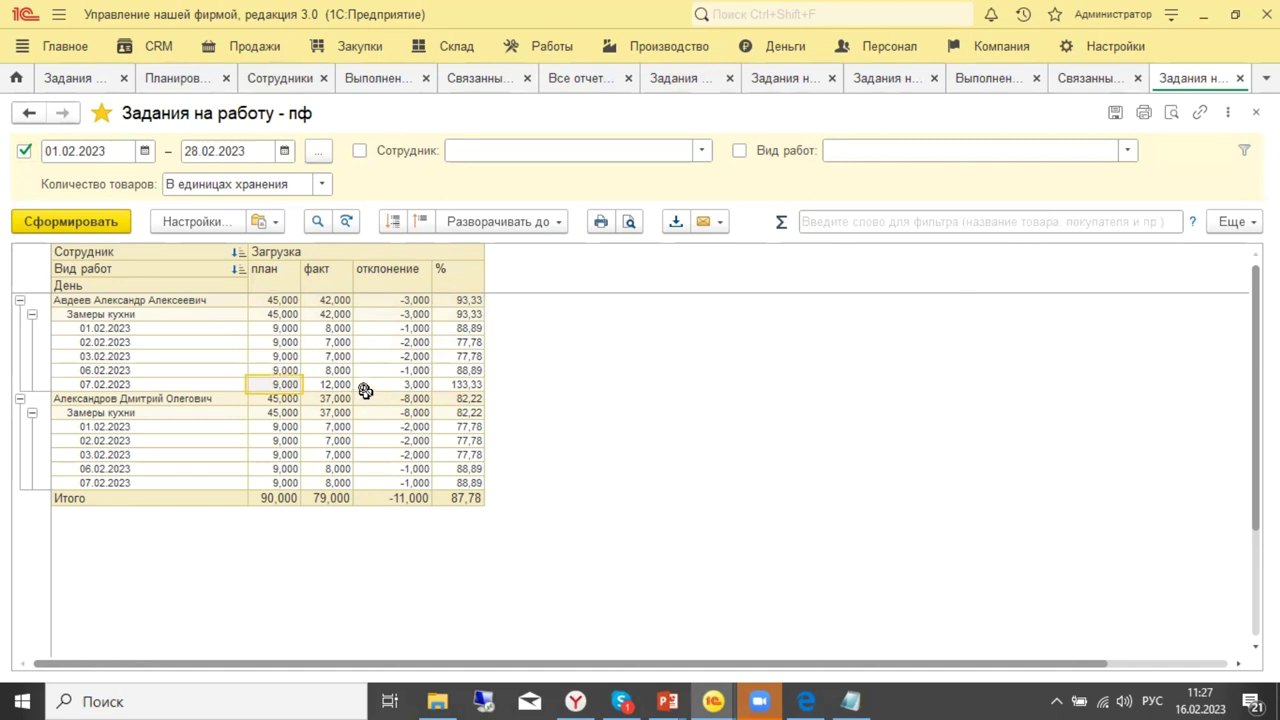
{"action": "left_click", "coordinate": [340, 385]}
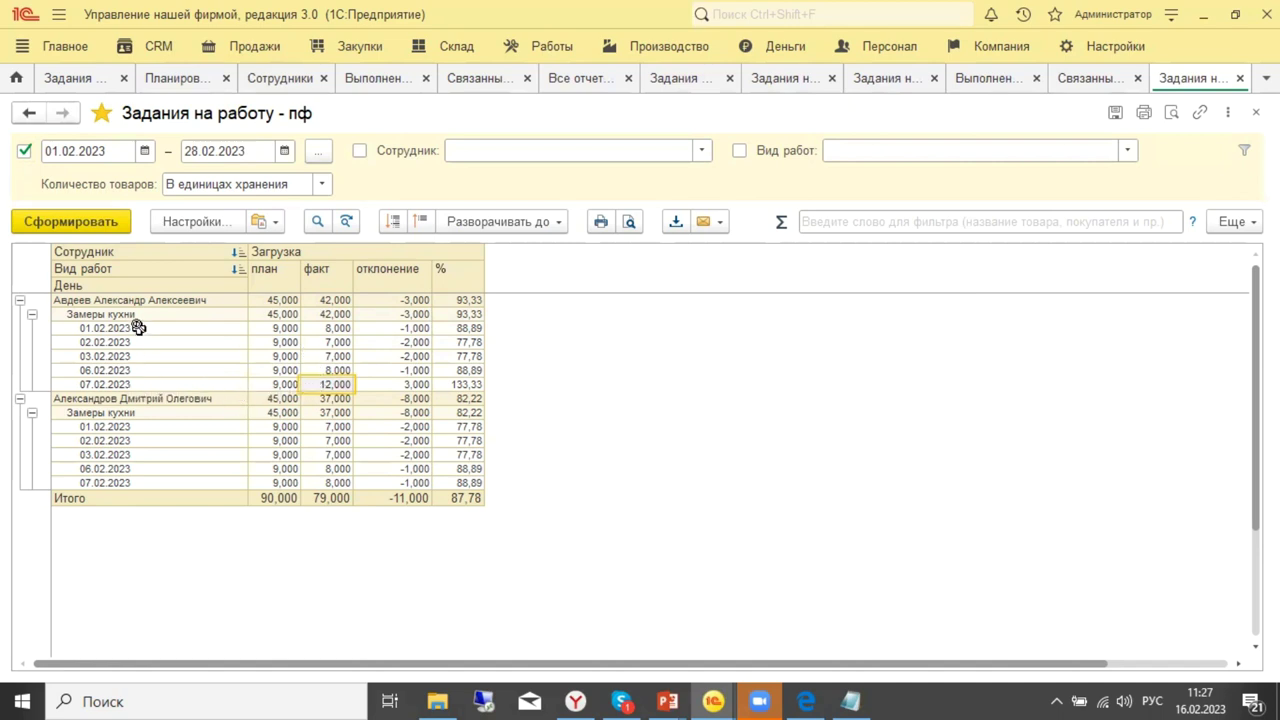
Break down the first employee's actual hours for 07.02.2023 by «Документ движения», review the plan and actual documents, and close the breakdown.
{"action": "left_click", "coordinate": [208, 222]}
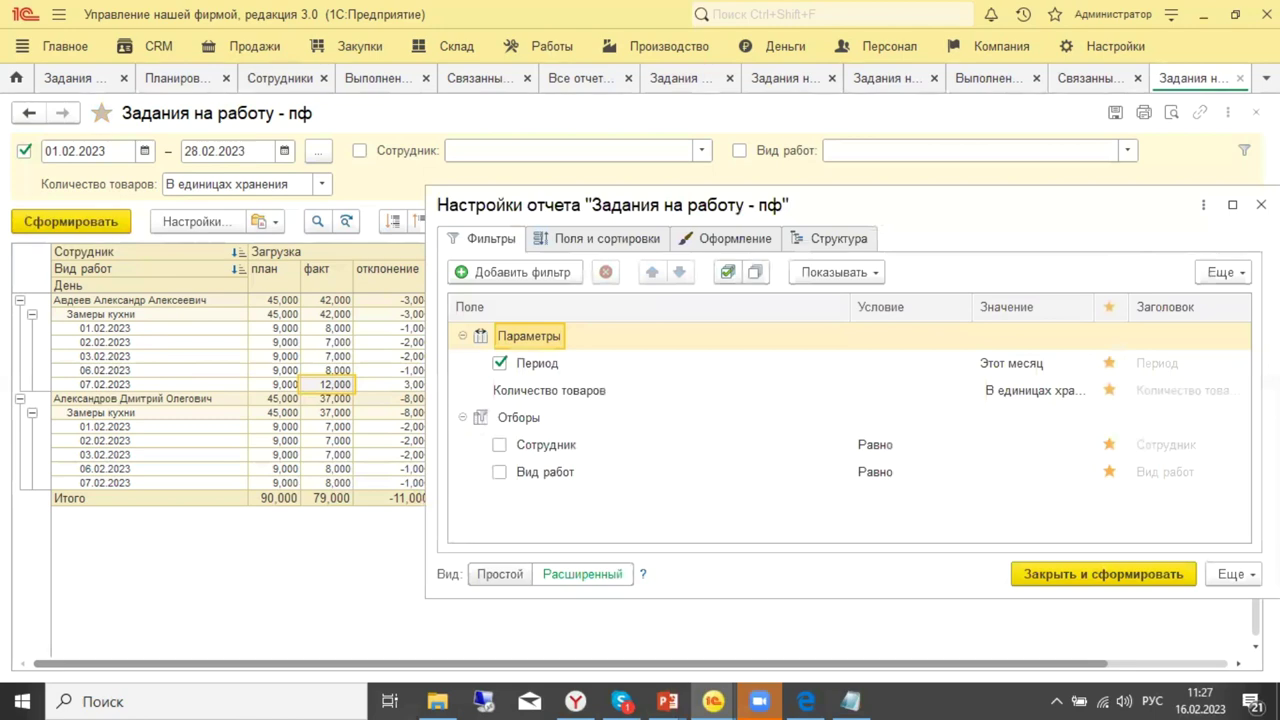
{"action": "left_click", "coordinate": [1261, 204]}
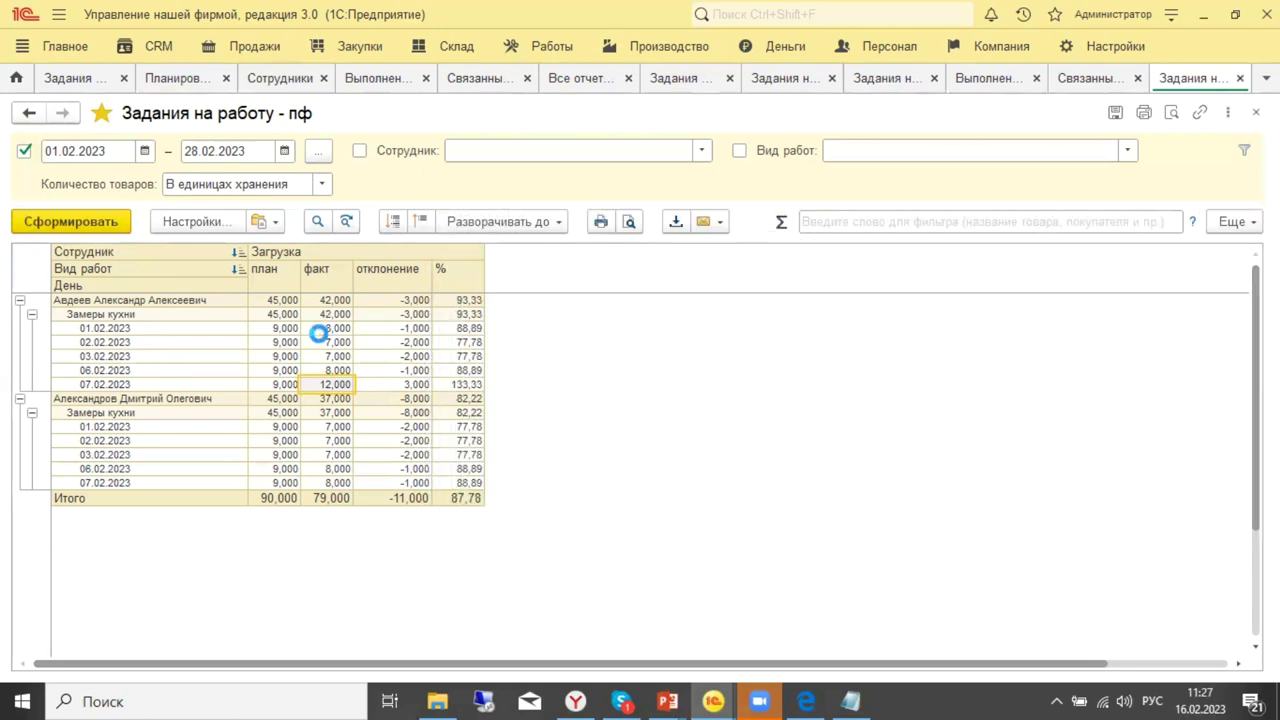
{"action": "double_click", "coordinate": [338, 384]}
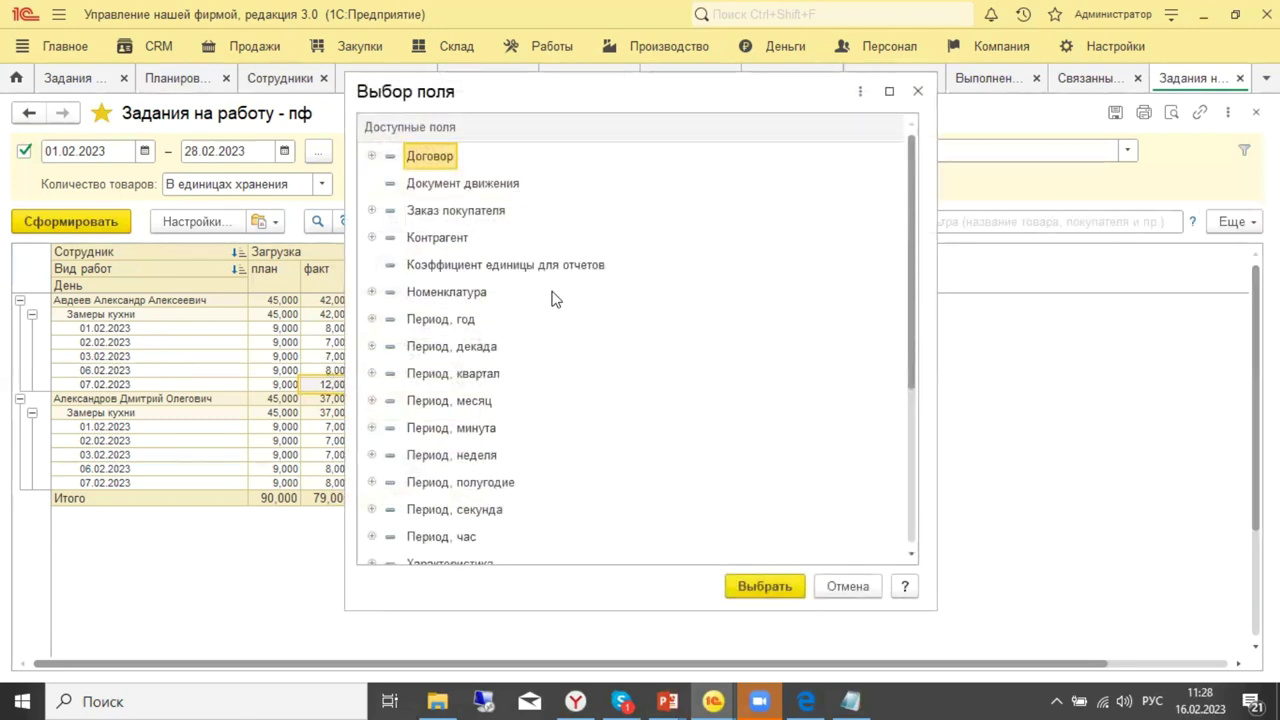
{"action": "left_click", "coordinate": [491, 189]}
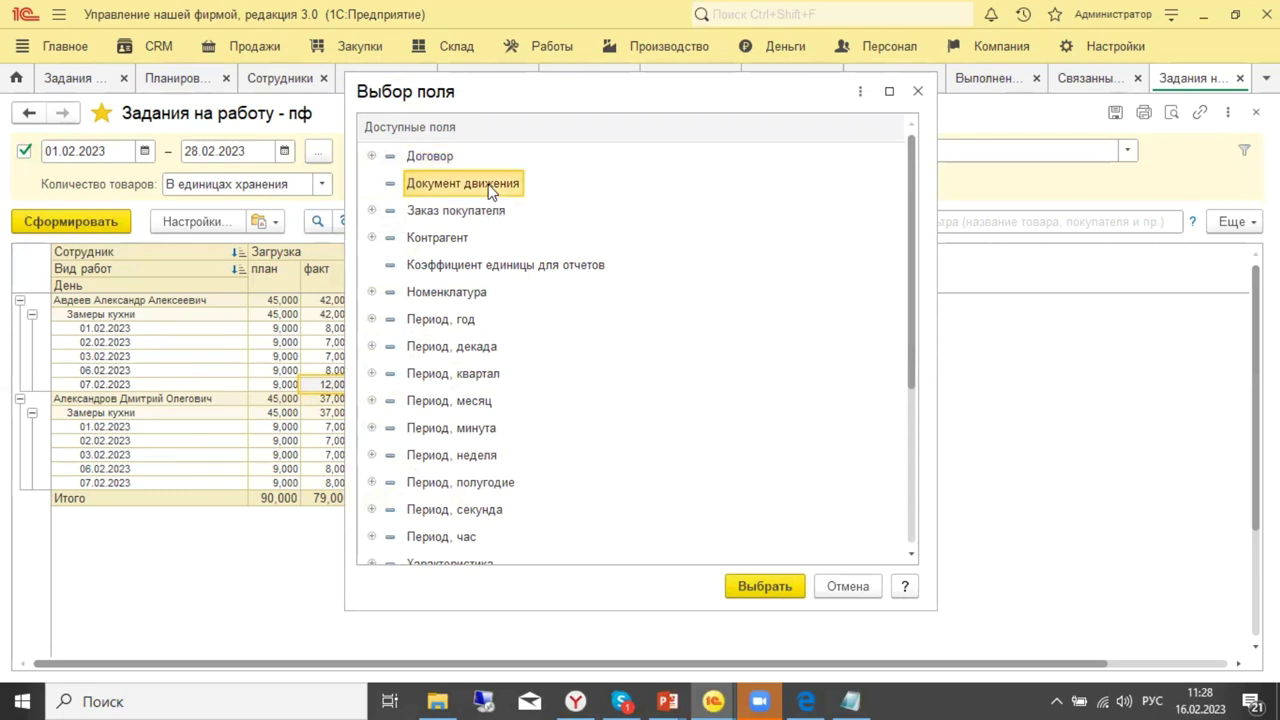
{"action": "double_click", "coordinate": [491, 186]}
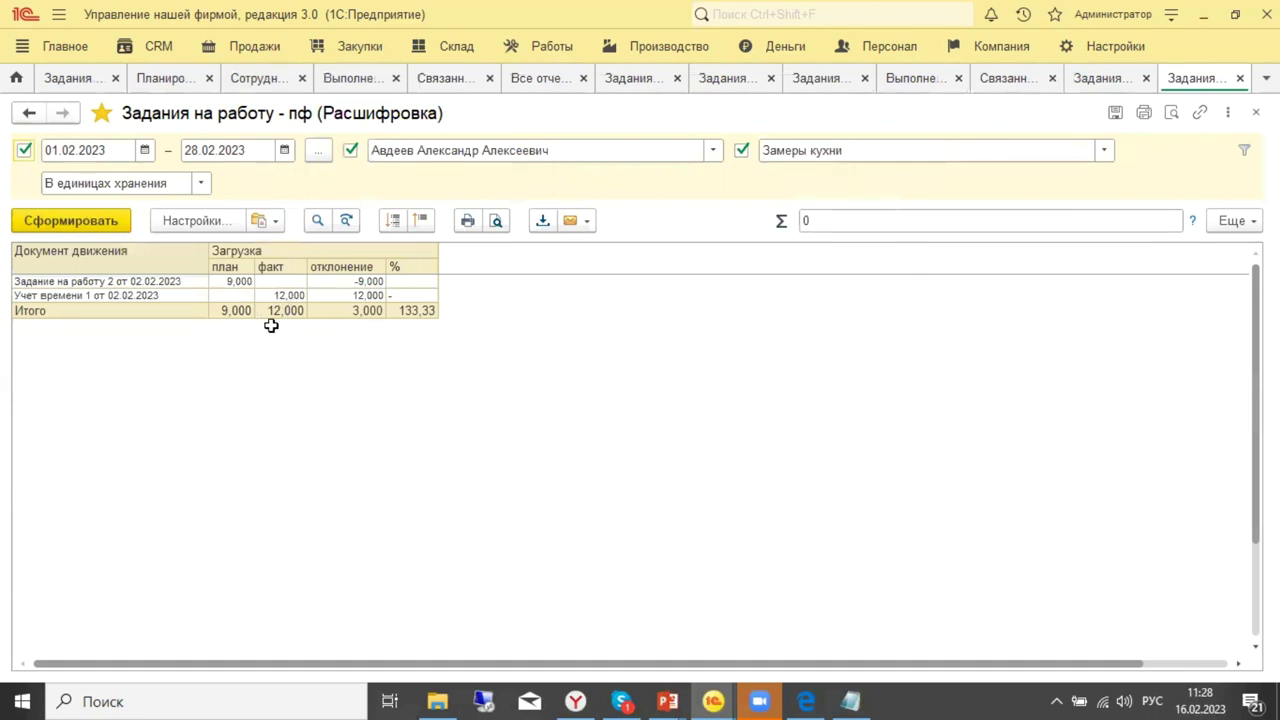
{"action": "left_click", "coordinate": [240, 283]}
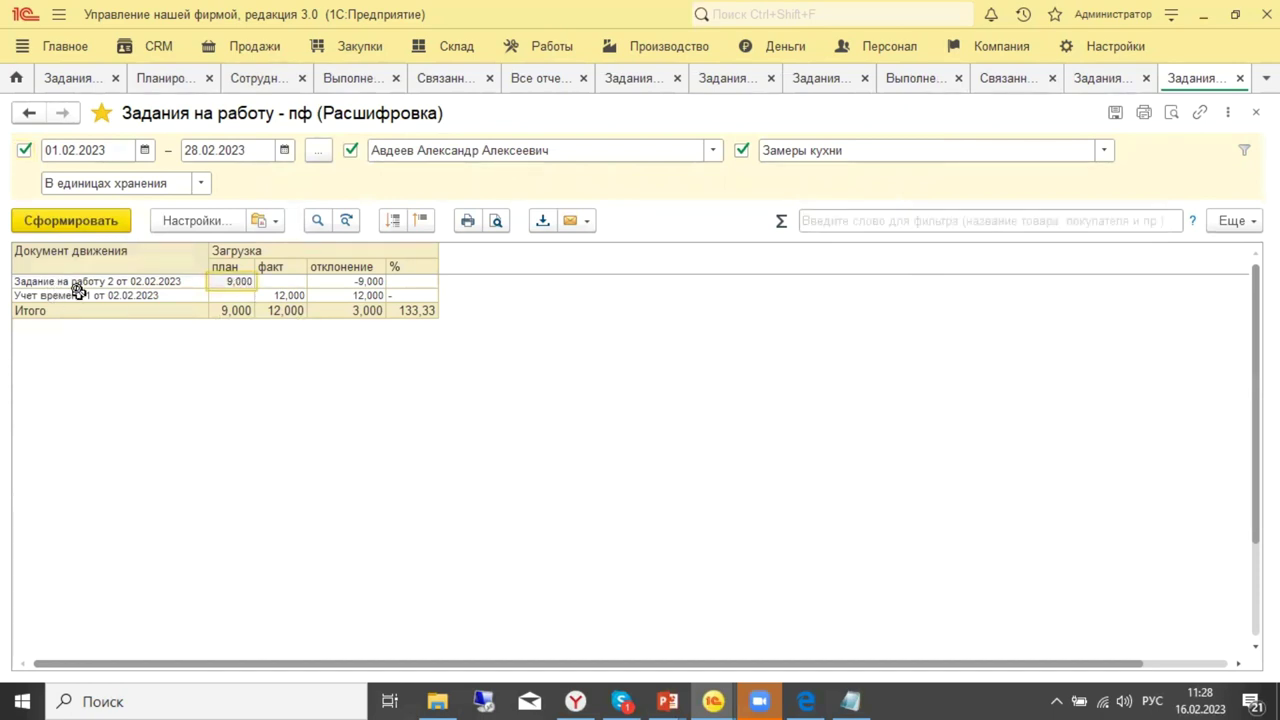
{"action": "left_click", "coordinate": [278, 295]}
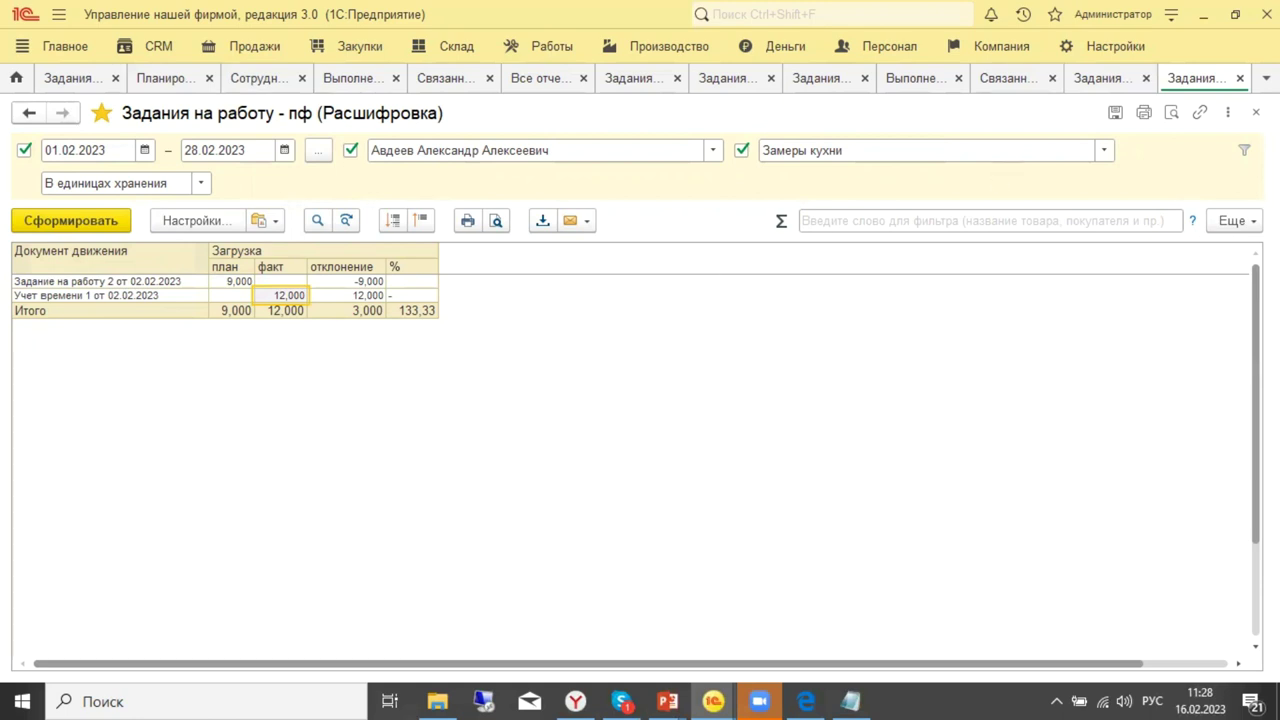
{"action": "left_click", "coordinate": [1240, 78]}
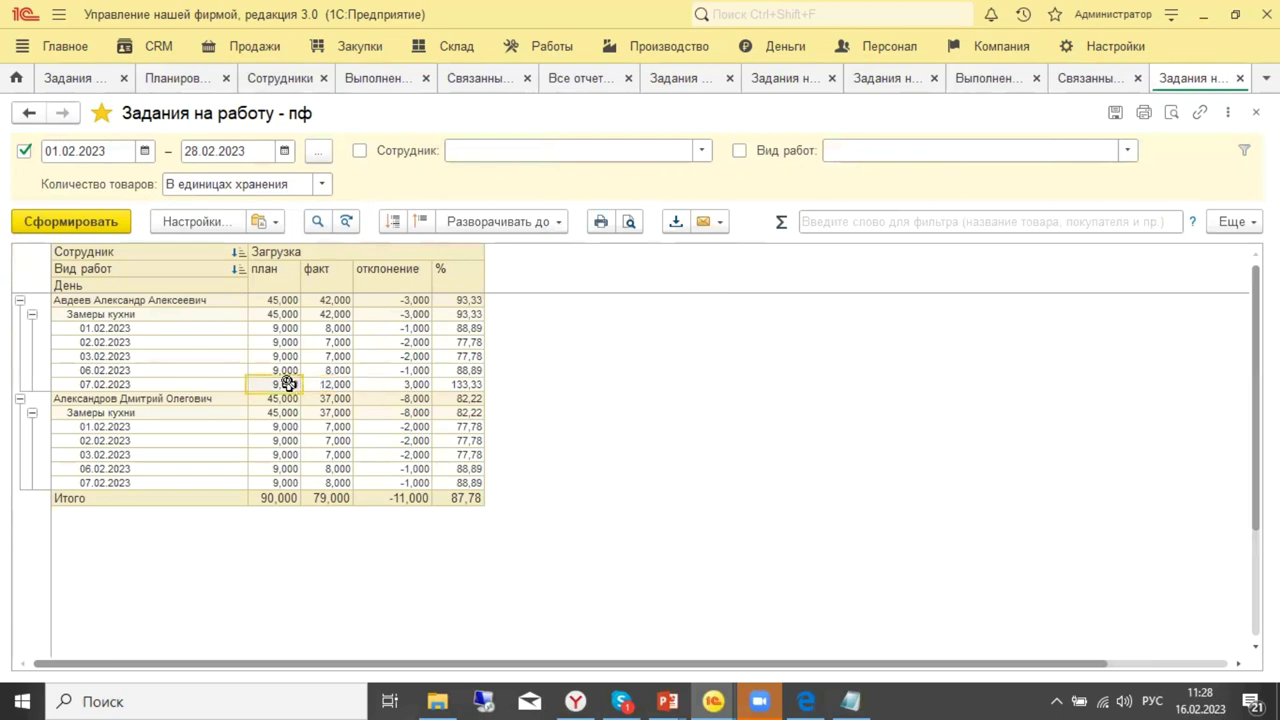
Examine the first employee's deviation and percentage for 07.02.2023 and compare them with the second employee's deviation for 01.02.2023.
{"action": "left_click", "coordinate": [422, 384]}
{"action": "left_click", "coordinate": [458, 384]}
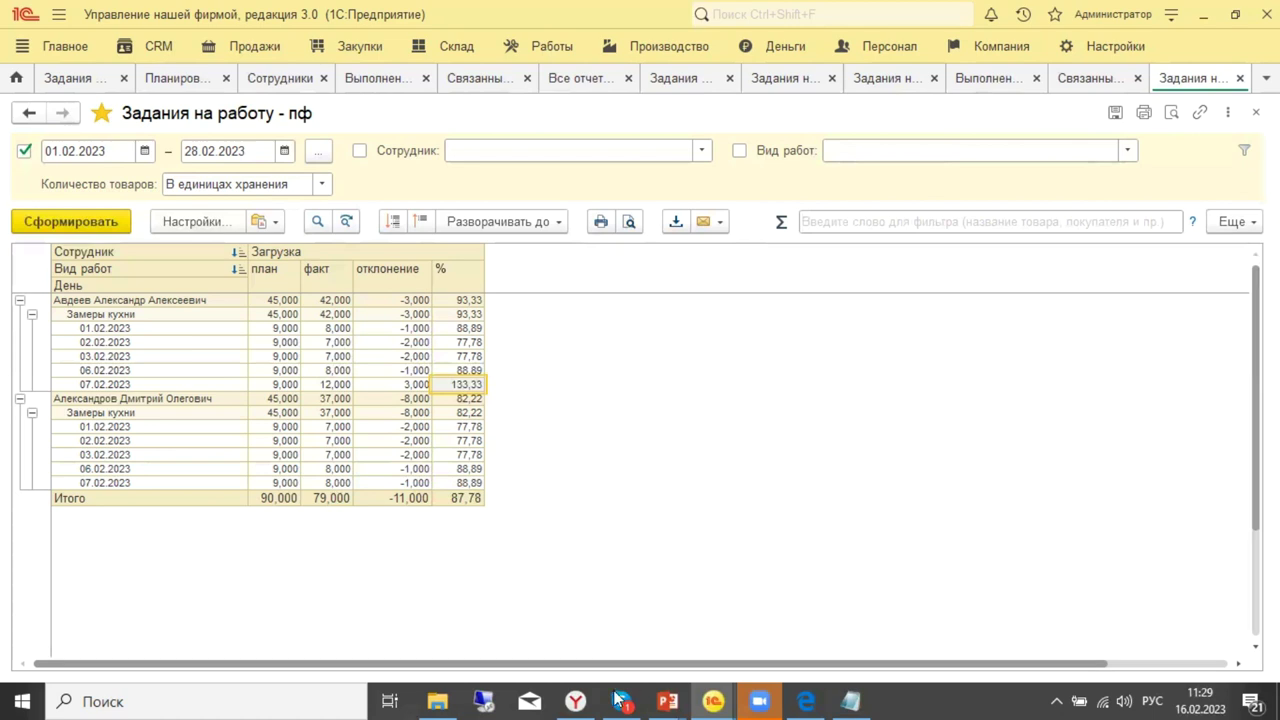
{"action": "mouse_move", "coordinate": [618, 700]}
{"action": "left_click", "coordinate": [597, 410]}
{"action": "left_click", "coordinate": [391, 427]}
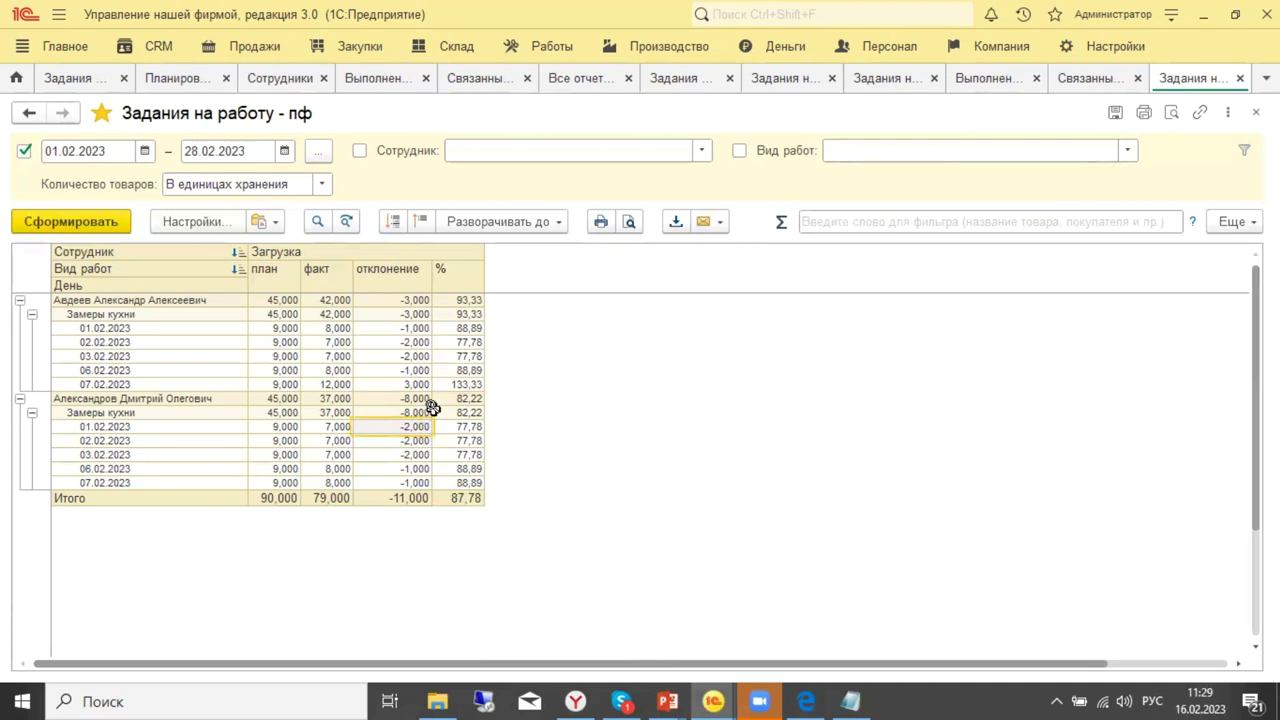
{"action": "left_click", "coordinate": [440, 383]}
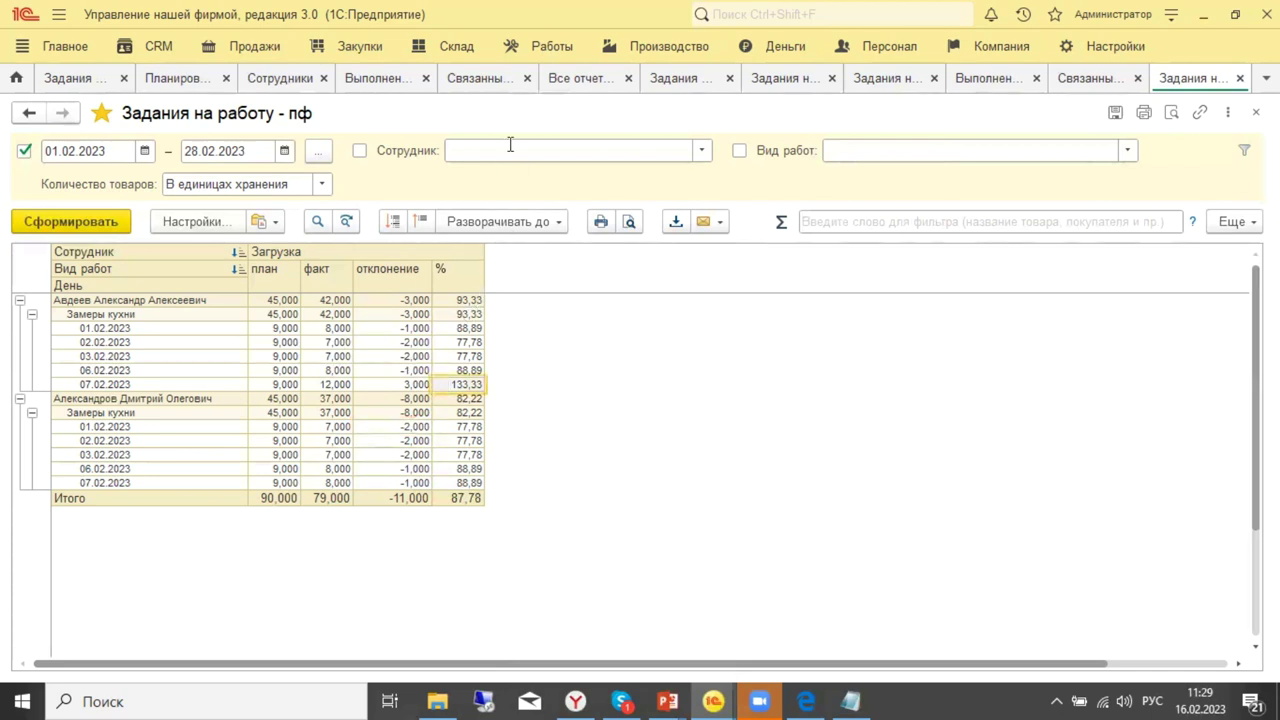
Add all available commands to the navigation of the «Производство» section and look over the expanded command list.
{"action": "left_click", "coordinate": [570, 50]}
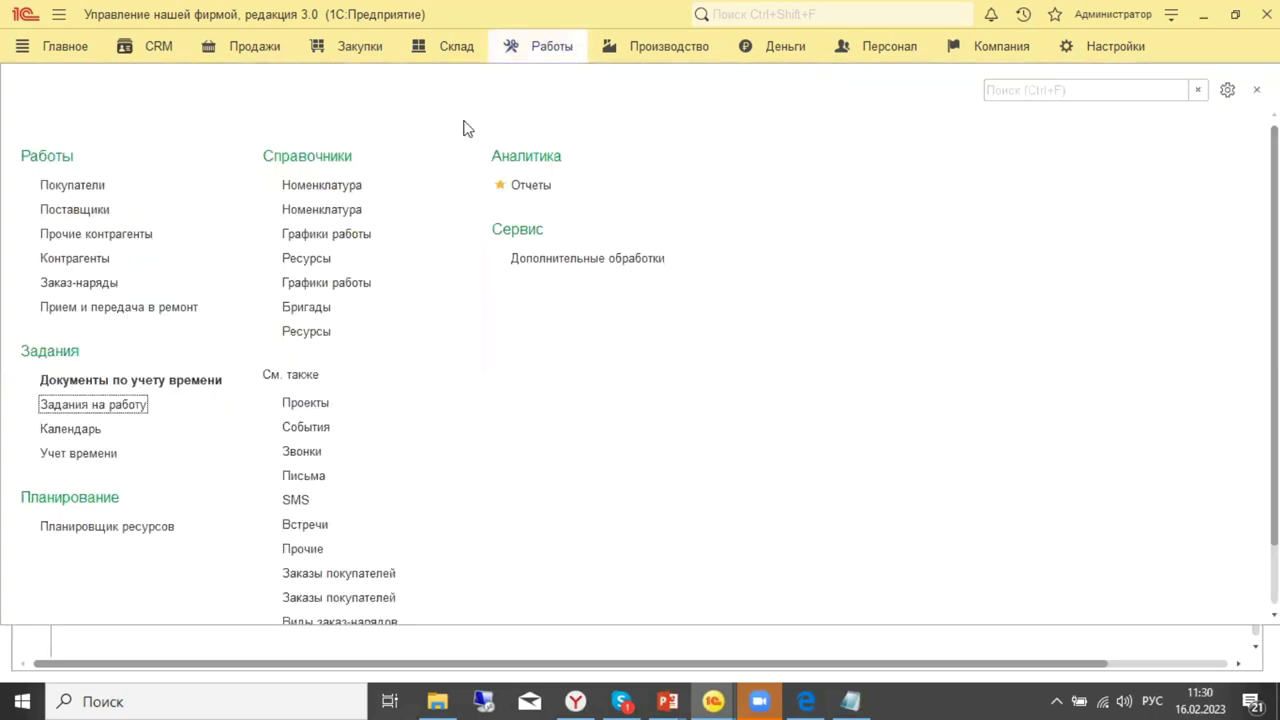
{"action": "left_click", "coordinate": [660, 50]}
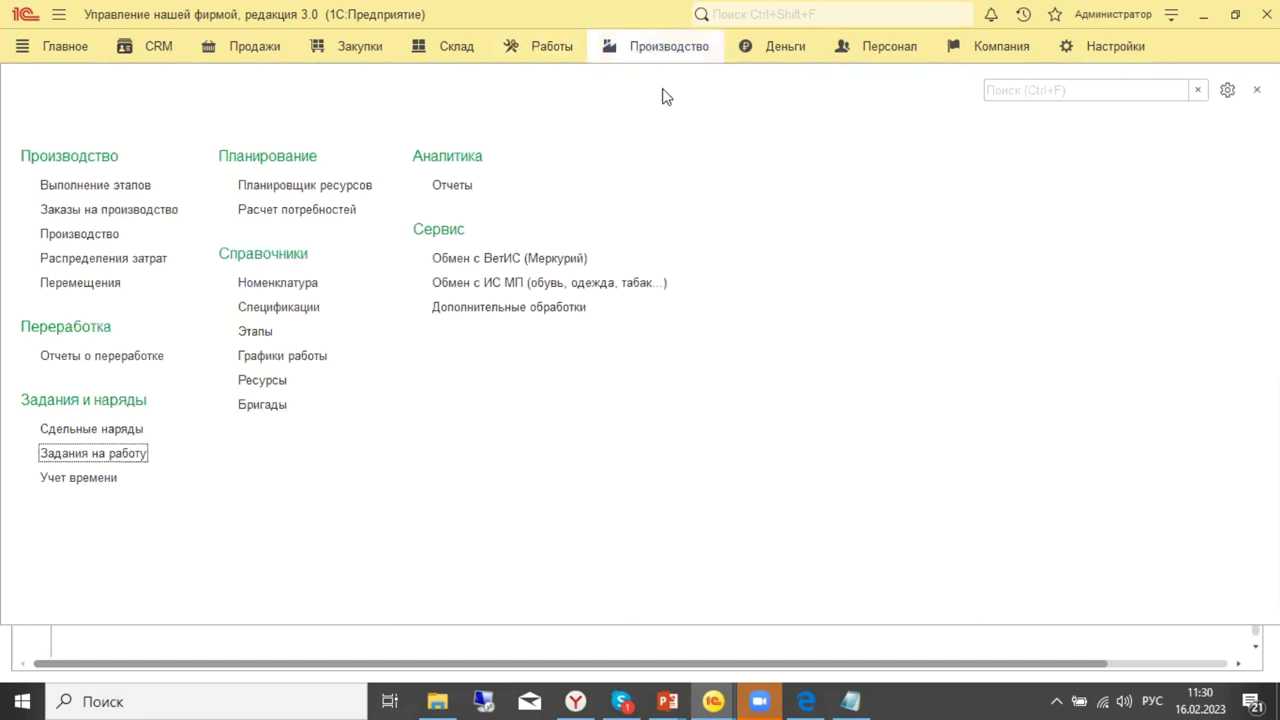
{"action": "left_click", "coordinate": [1227, 92]}
{"action": "left_click", "coordinate": [1155, 113]}
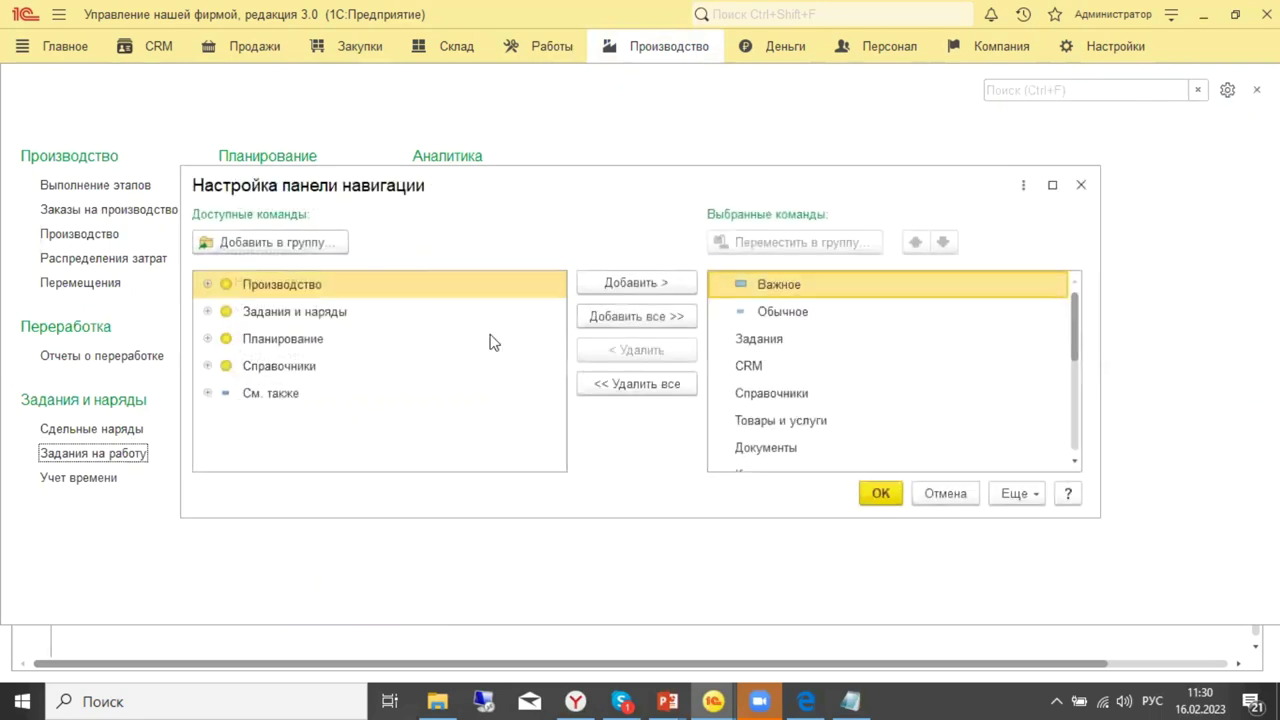
{"action": "left_click", "coordinate": [688, 318]}
{"action": "left_click", "coordinate": [881, 493]}
{"action": "scroll", "coordinate": [407, 455], "scroll_direction": "down", "scroll_amount": 3}
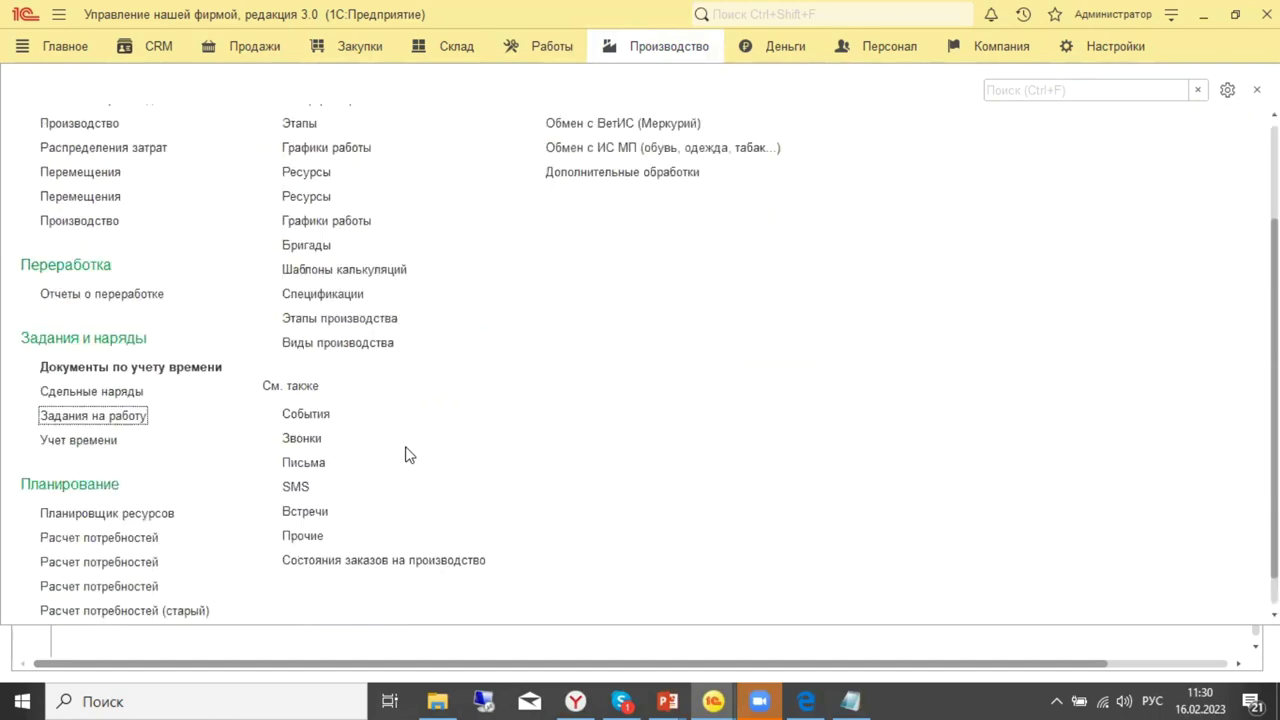
{"action": "scroll", "coordinate": [407, 455], "scroll_direction": "up", "scroll_amount": 4}
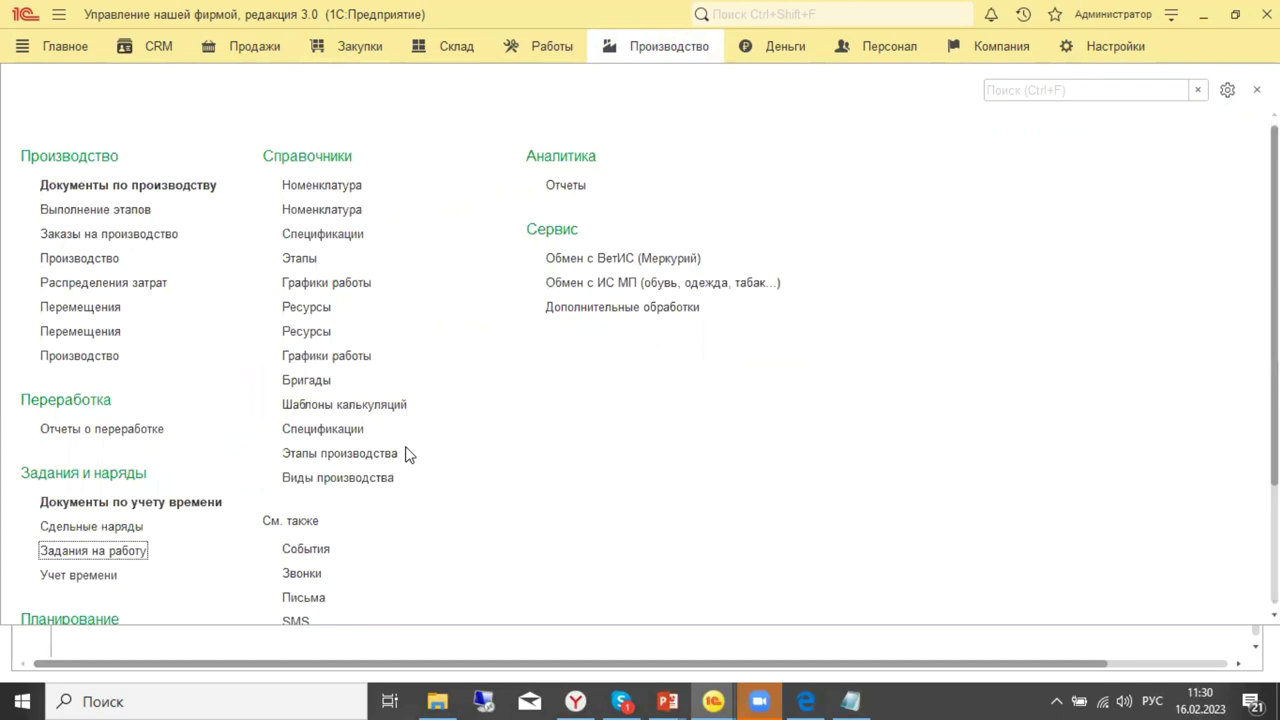
Check the navigation settings of the «Работы» section for commands still available to add, and close them without changes.
{"action": "left_click", "coordinate": [557, 58]}
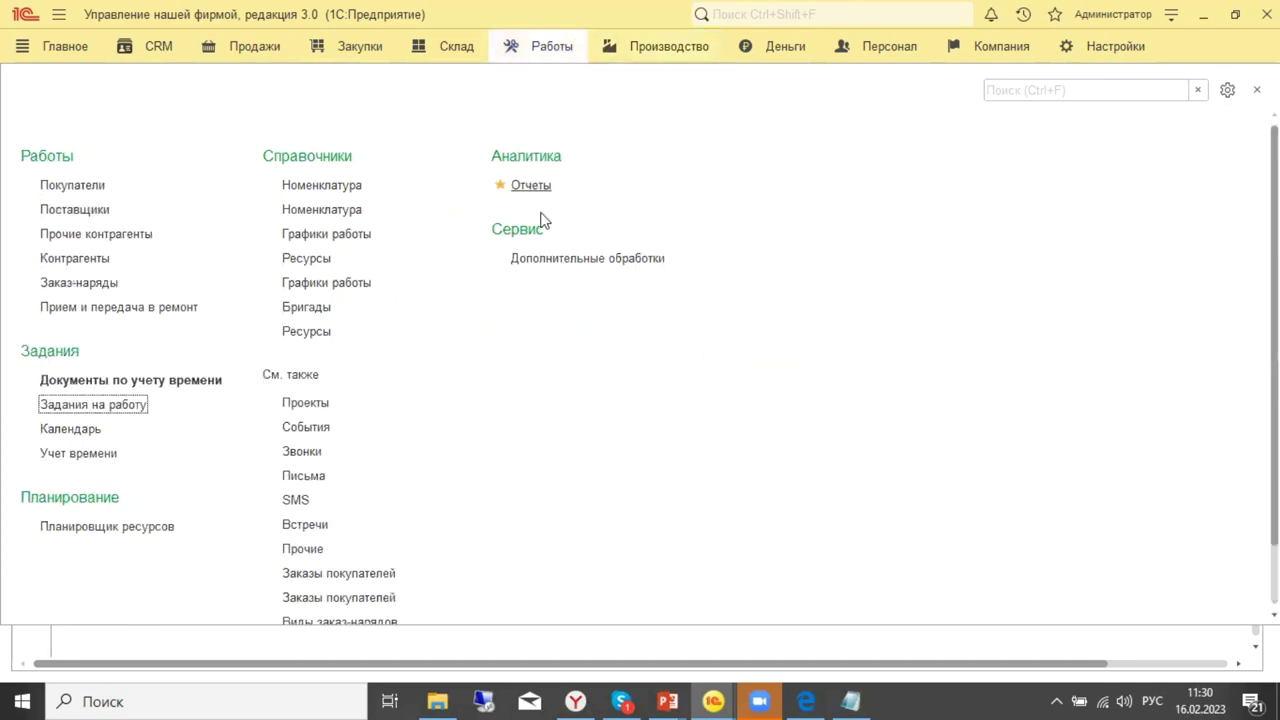
{"action": "left_click", "coordinate": [1226, 95]}
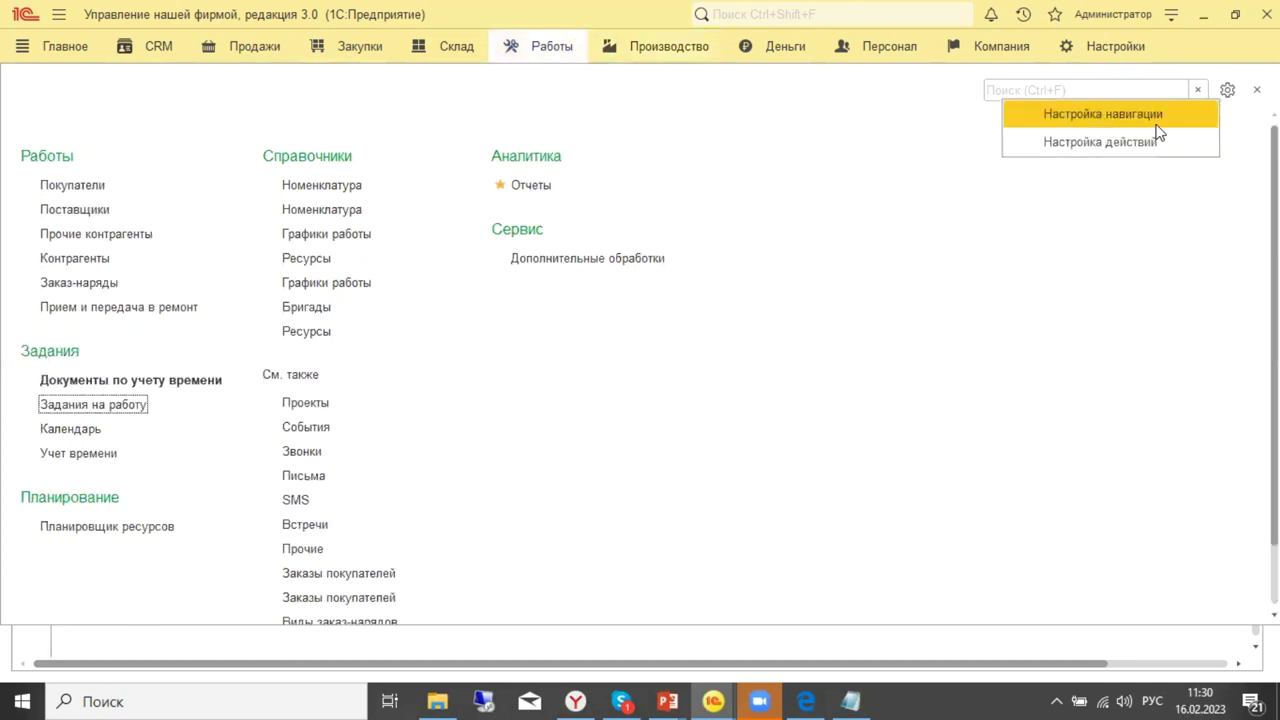
{"action": "left_click", "coordinate": [1084, 126]}
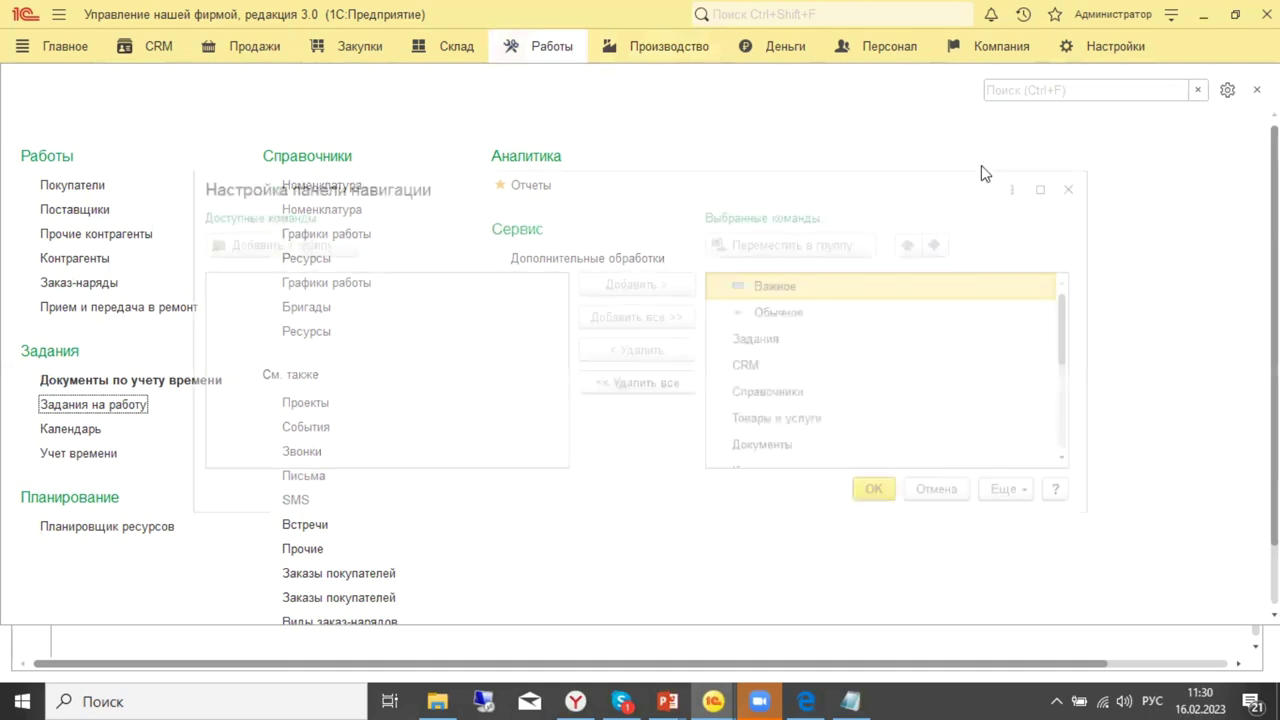
{"action": "left_click", "coordinate": [942, 493]}
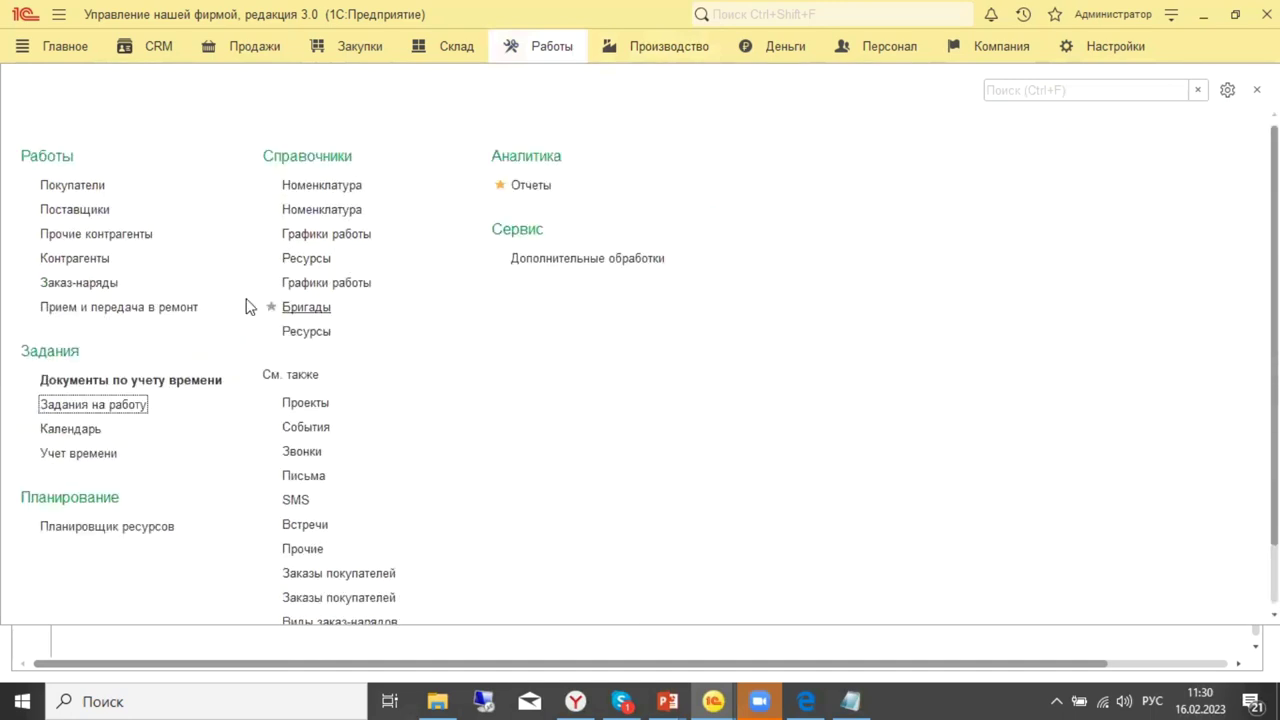
Open the work order dated 06.04.2022 from the «Заказ-наряды» list.
{"action": "left_click", "coordinate": [78, 283]}
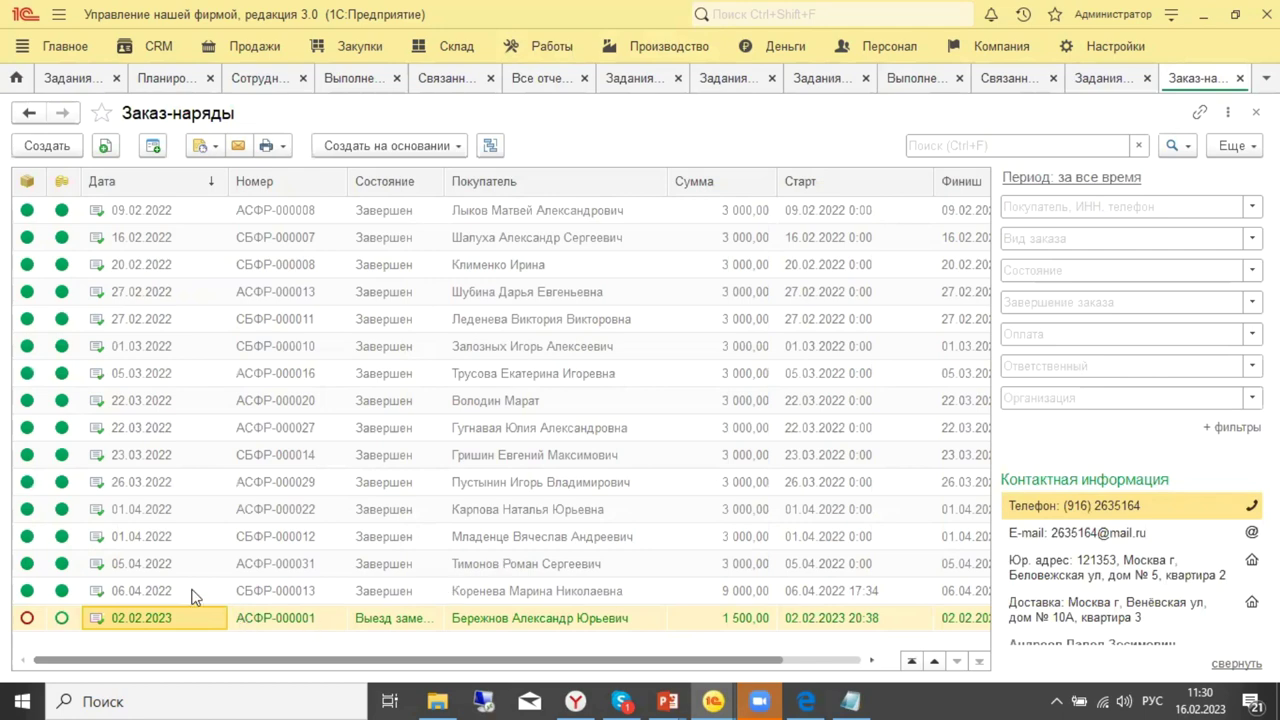
{"action": "left_click", "coordinate": [160, 586]}
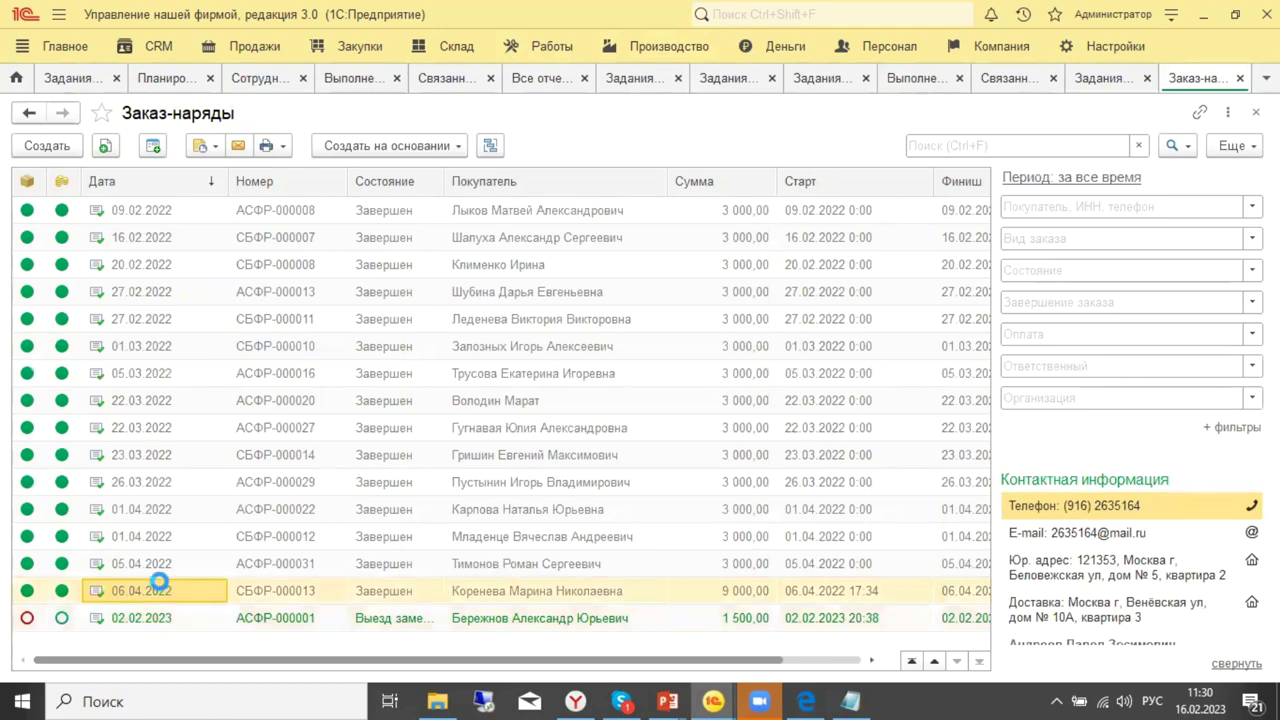
{"action": "double_click", "coordinate": [160, 585]}
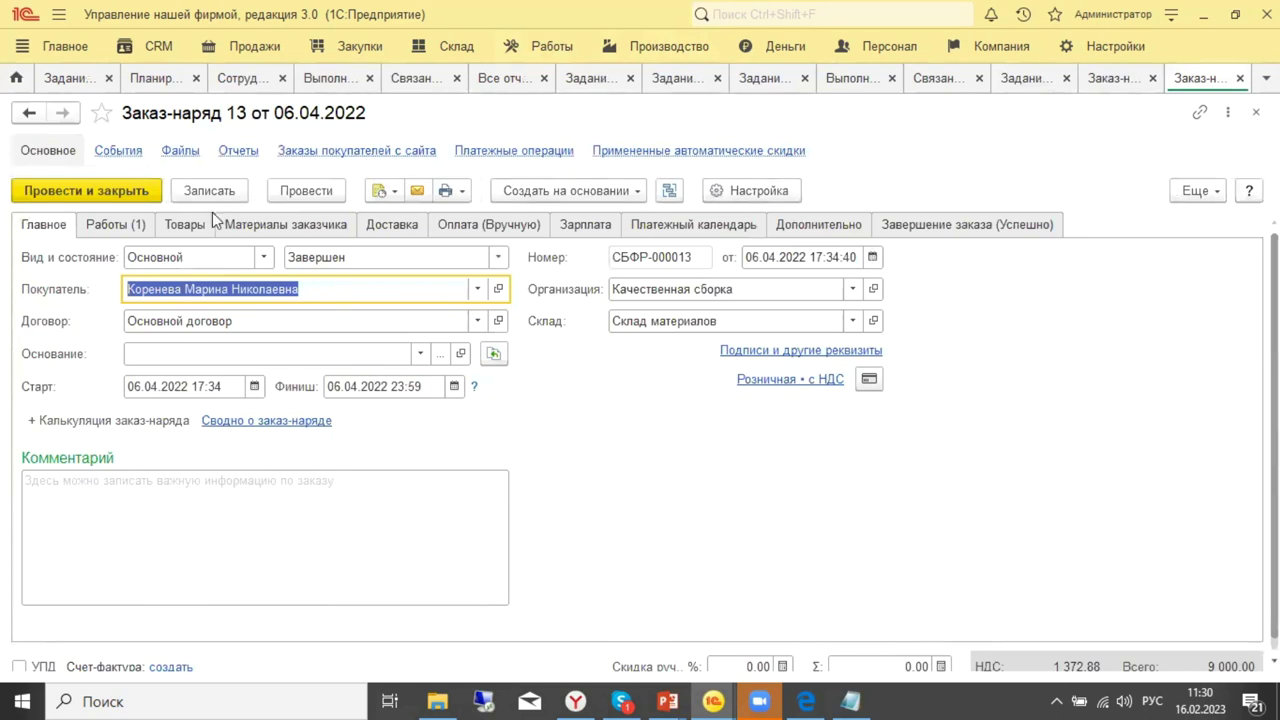
Review the work order's works and materials, goods, customer materials, delivery, payment, salary and payment calendar details.
{"action": "left_click", "coordinate": [112, 226]}
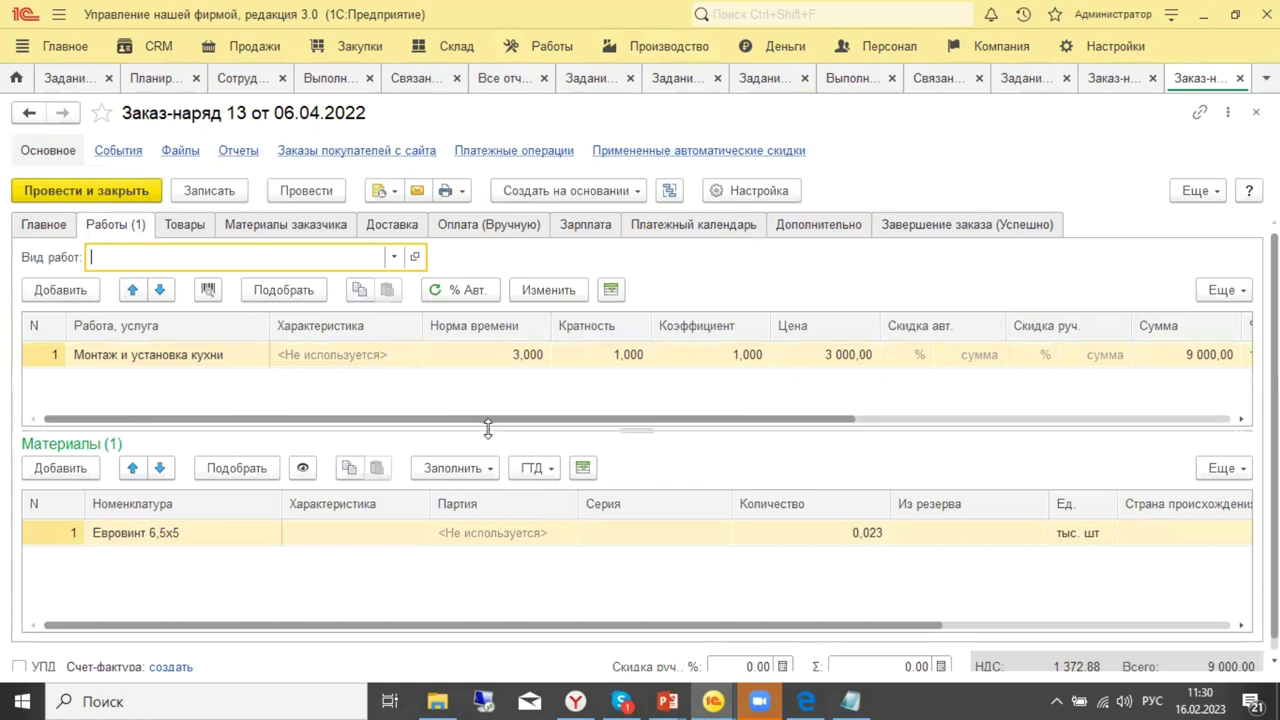
{"action": "left_click_drag", "start_coordinate": [486, 430], "coordinate": [482, 474]}
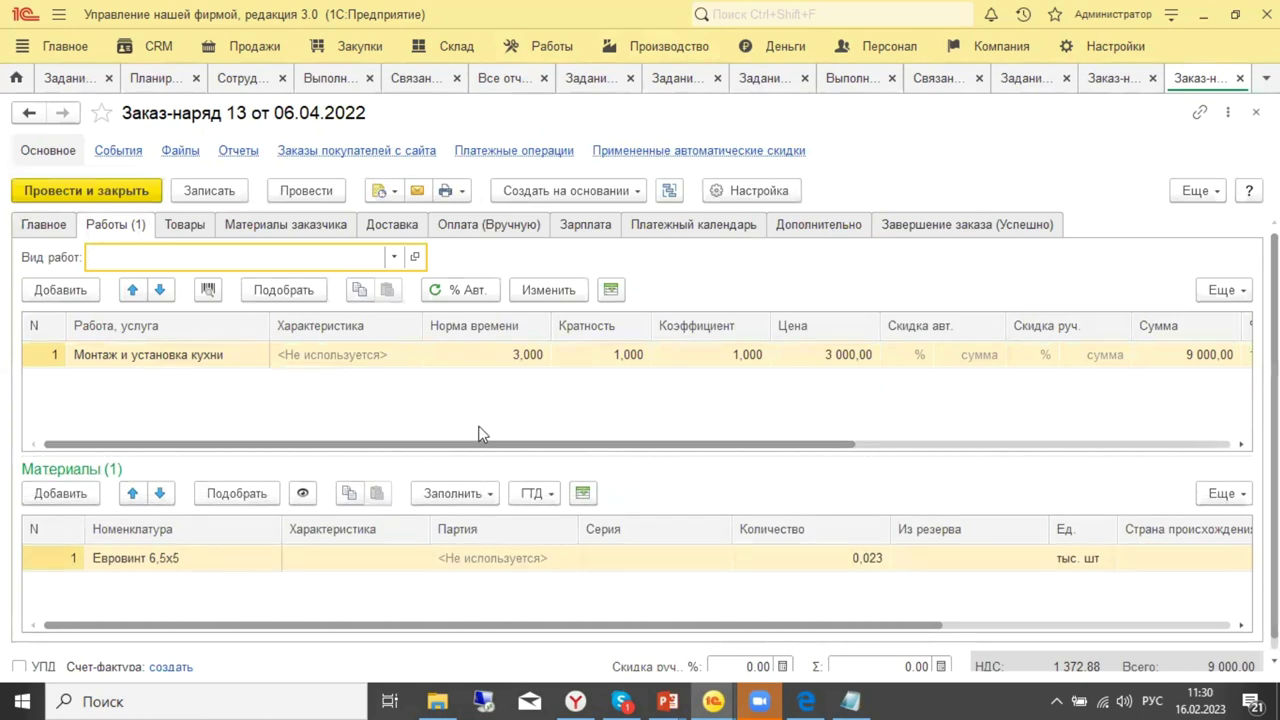
{"action": "left_click_drag", "start_coordinate": [424, 634], "coordinate": [263, 611]}
{"action": "left_click", "coordinate": [182, 226]}
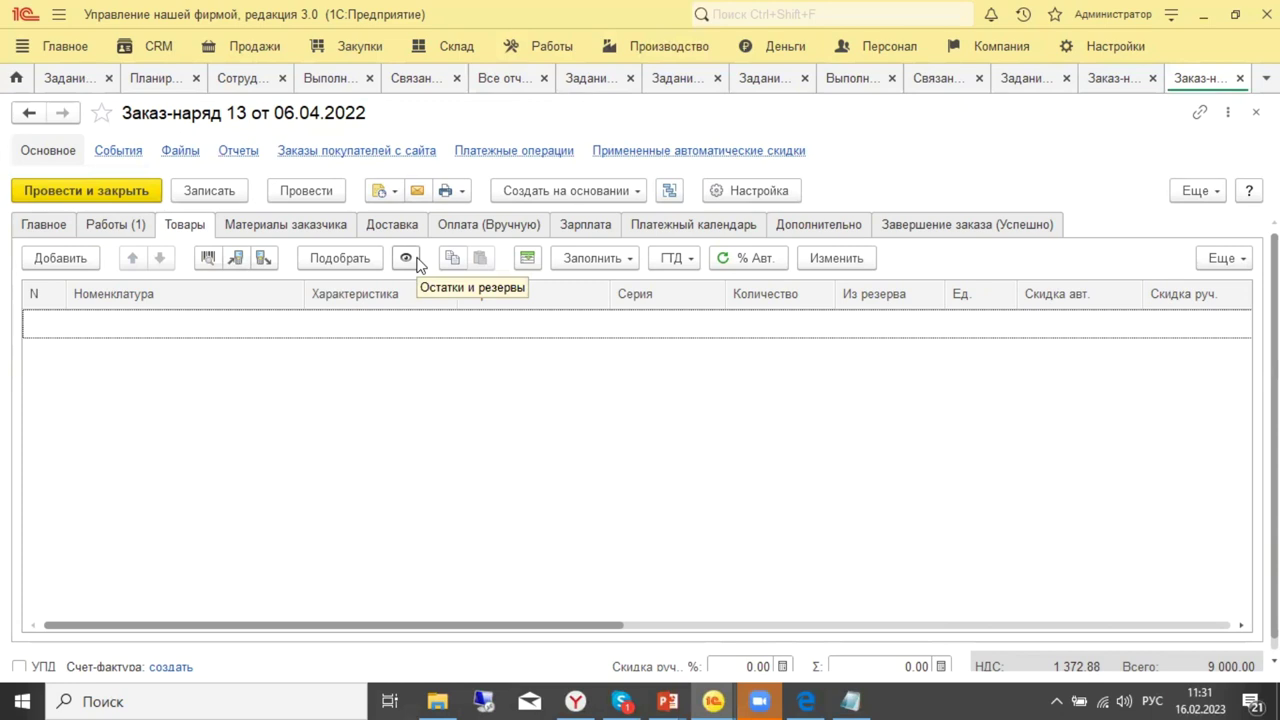
{"action": "left_click", "coordinate": [336, 224]}
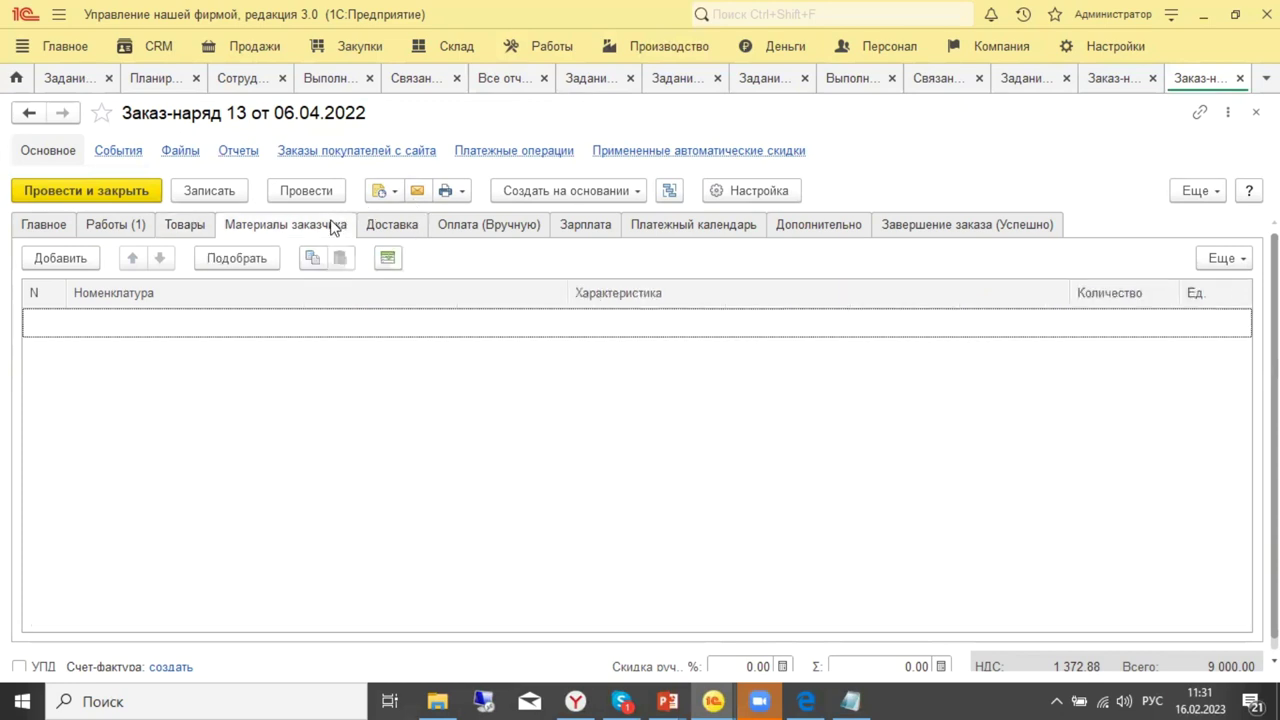
{"action": "left_click", "coordinate": [398, 230]}
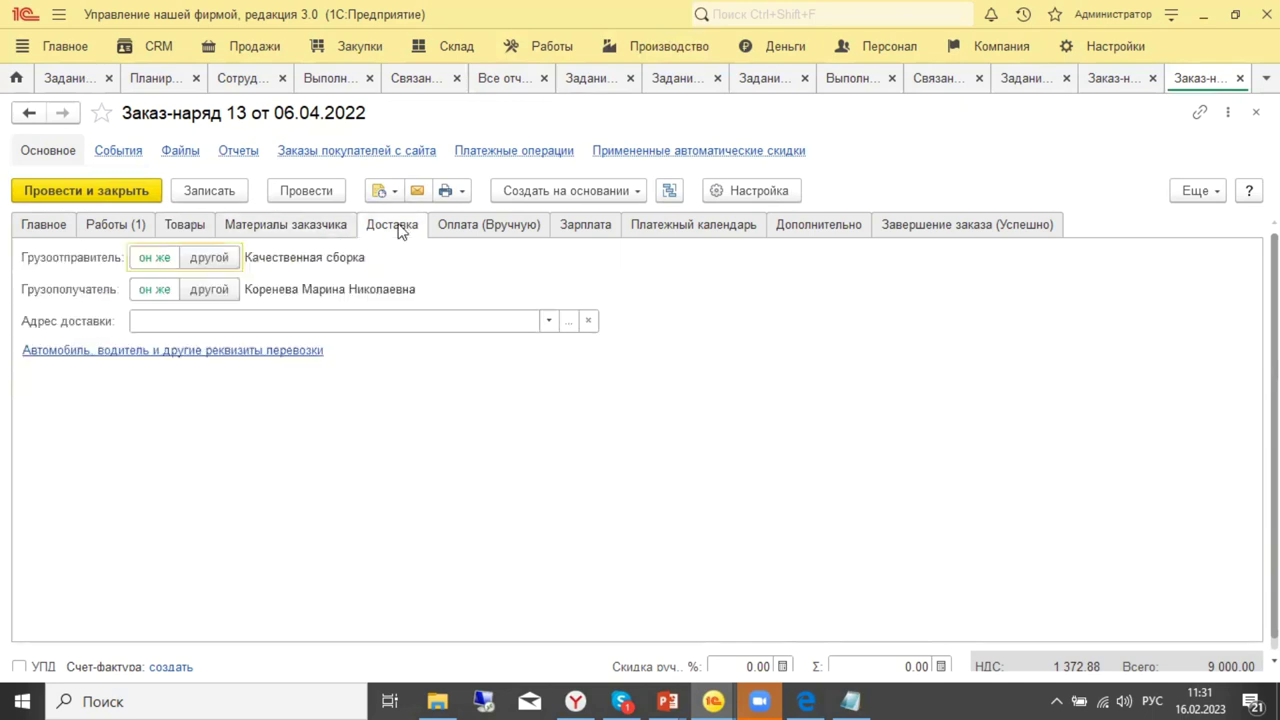
{"action": "left_click", "coordinate": [491, 226]}
{"action": "left_click", "coordinate": [594, 227]}
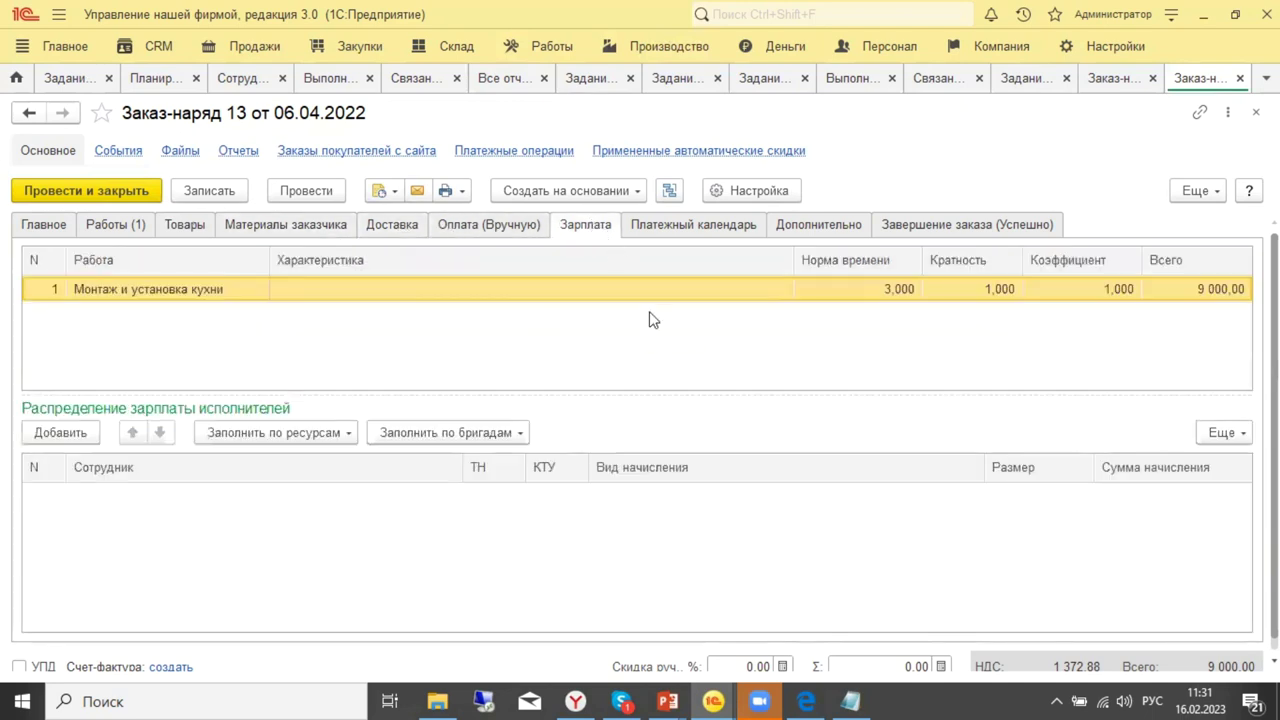
{"action": "left_click", "coordinate": [688, 228]}
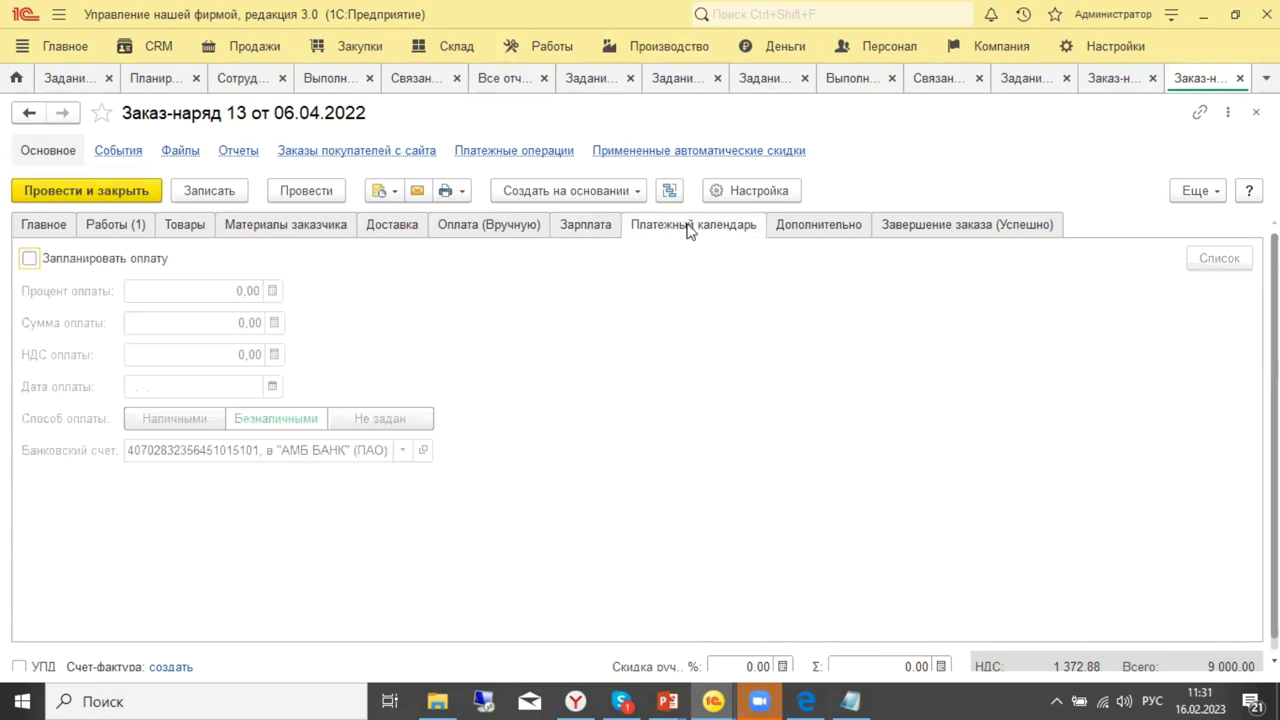
Set the project in the work order's additional details to «Проект №1».
{"action": "left_click", "coordinate": [831, 230]}
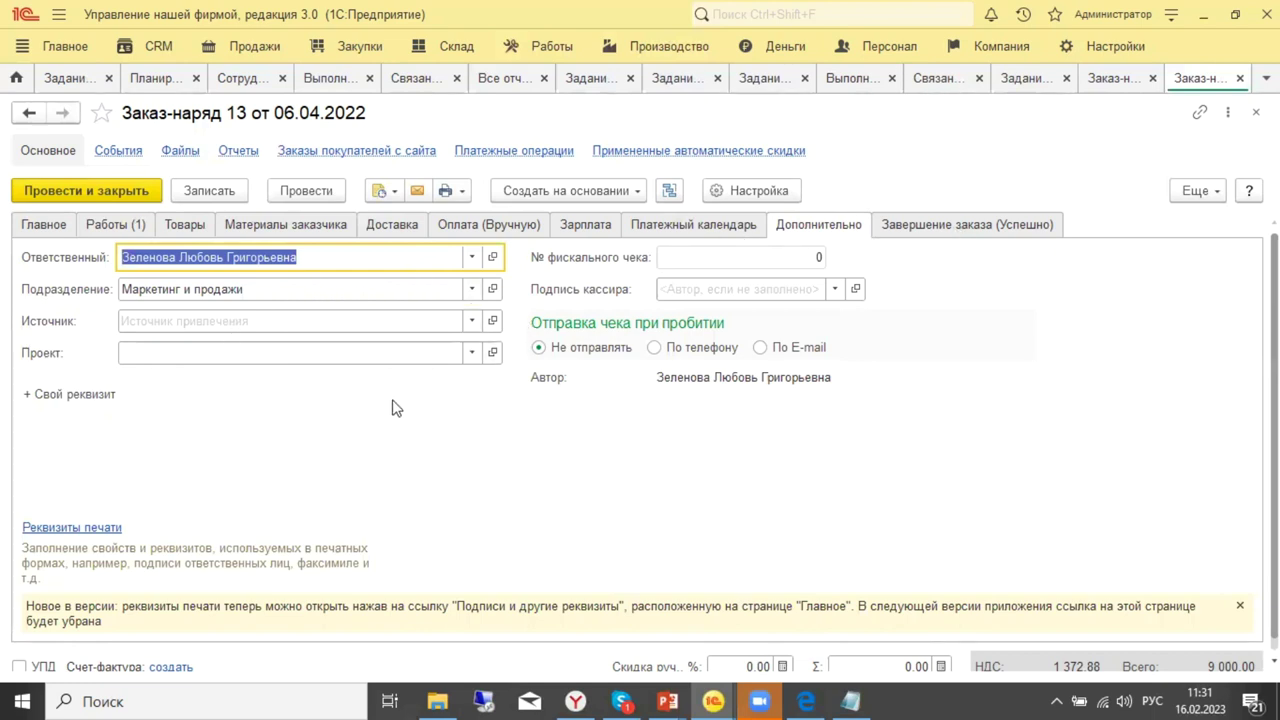
{"action": "left_click", "coordinate": [469, 358]}
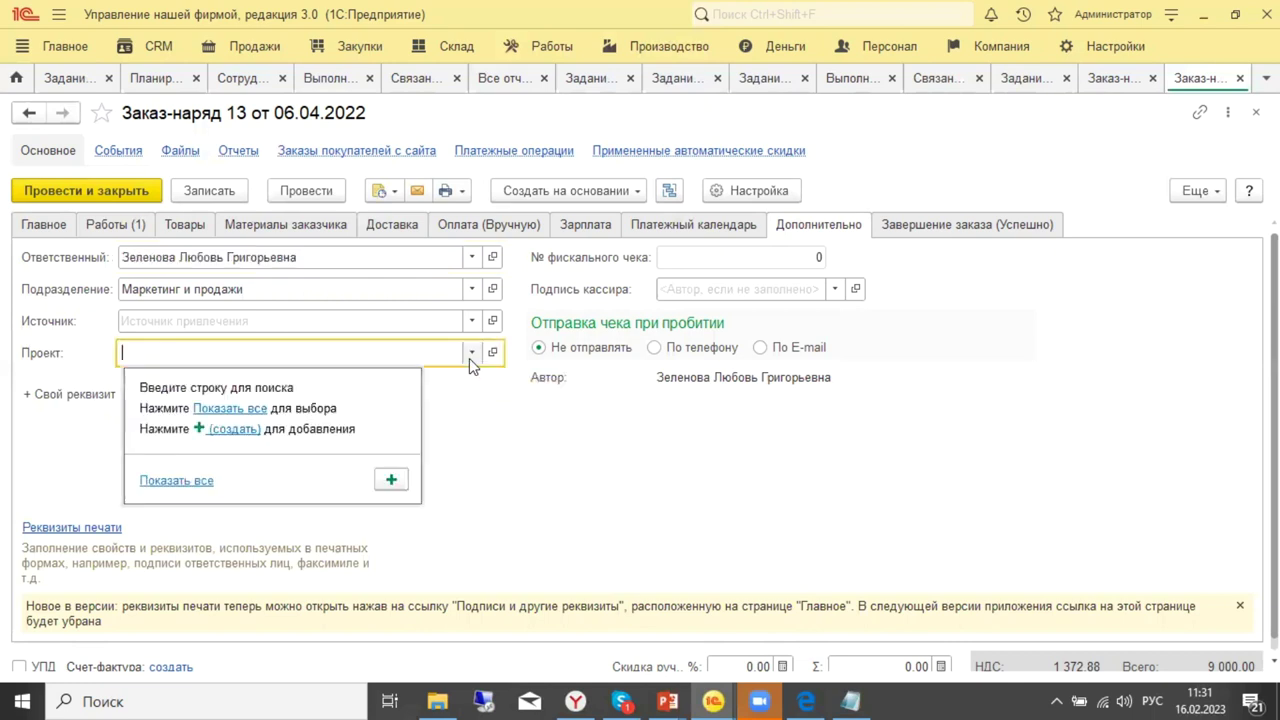
{"action": "left_click", "coordinate": [190, 480]}
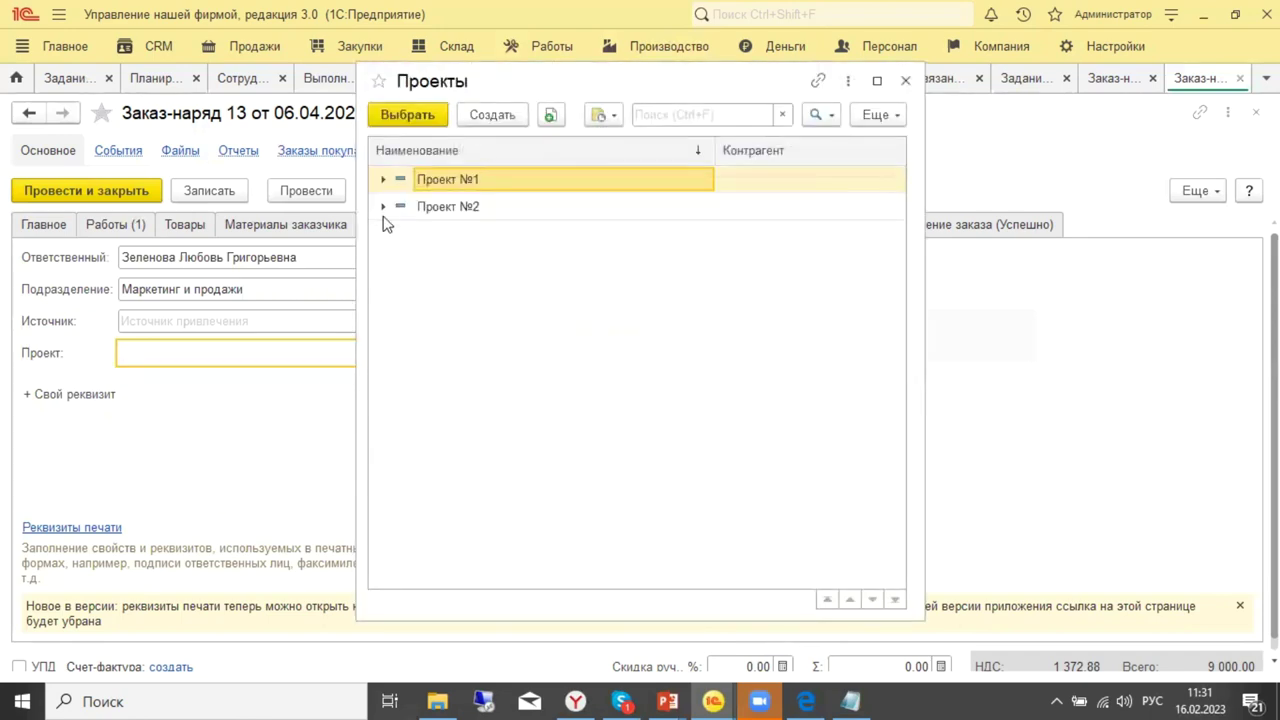
{"action": "left_click", "coordinate": [460, 210]}
{"action": "double_click", "coordinate": [467, 185]}
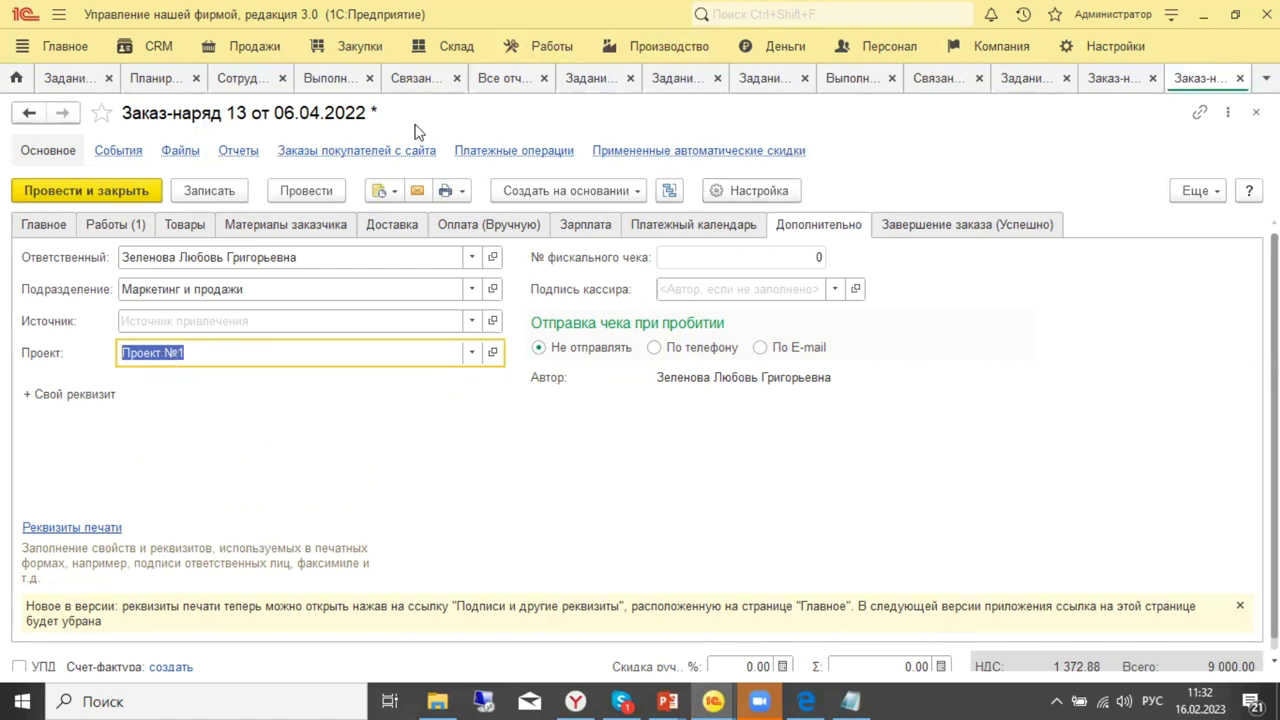
Review the work order's main details: contract, start and finish dates, organization and comment.
{"action": "left_click", "coordinate": [104, 224]}
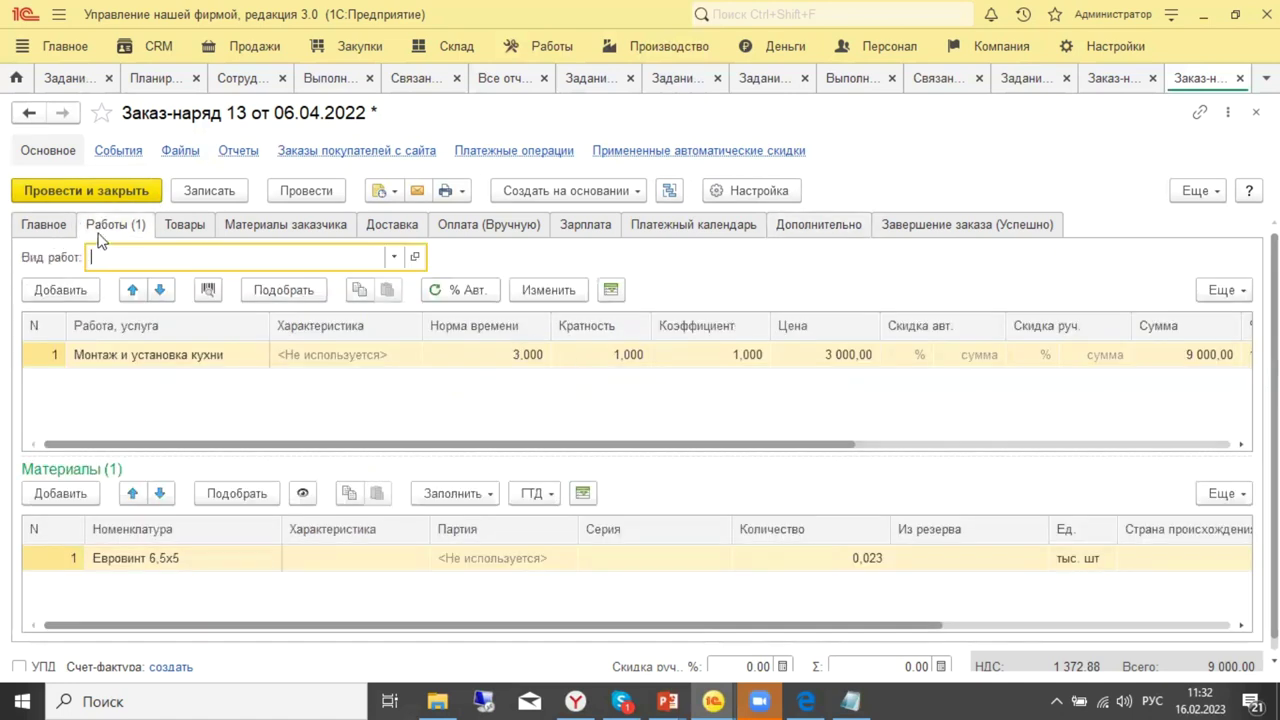
{"action": "left_click", "coordinate": [64, 227]}
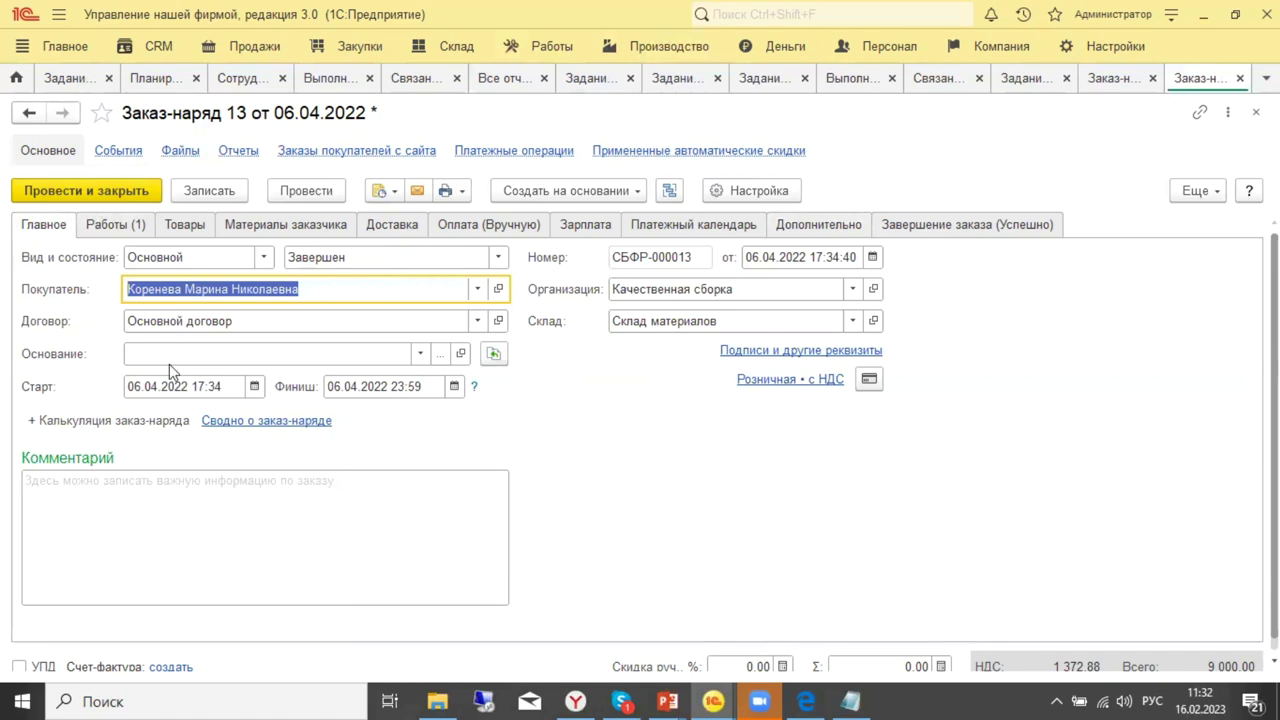
{"action": "left_click", "coordinate": [184, 320]}
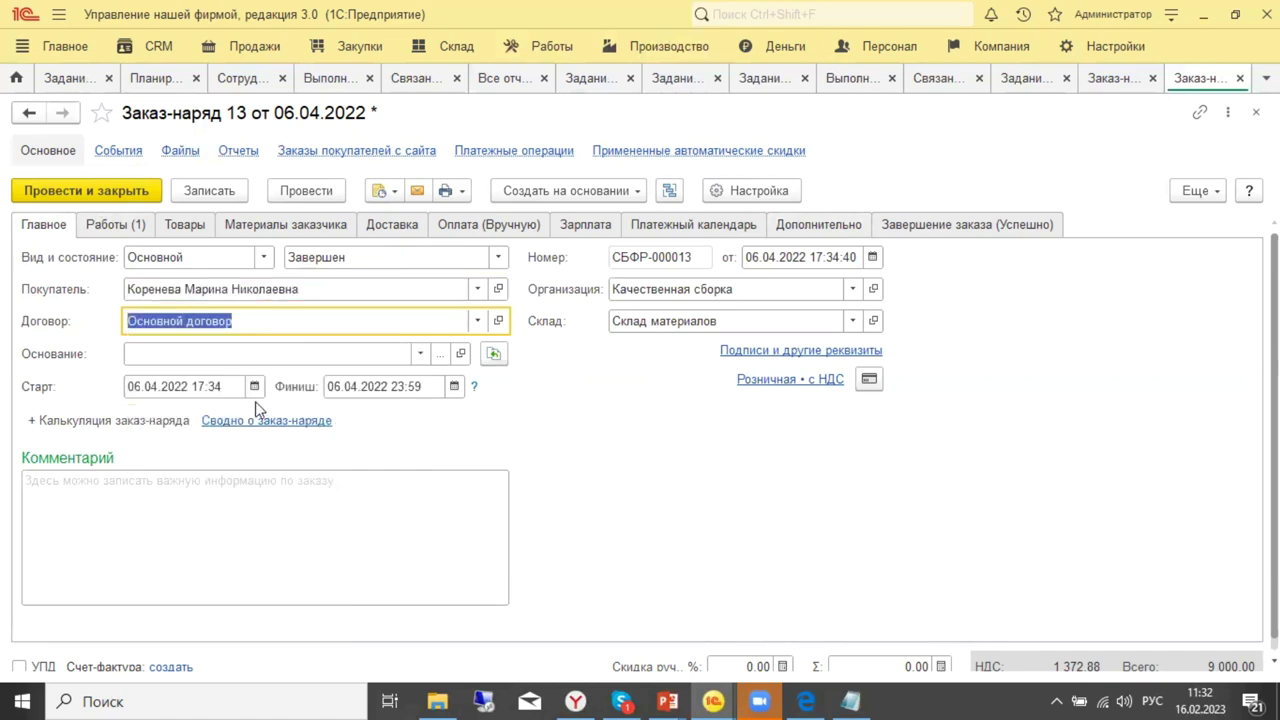
{"action": "left_click", "coordinate": [205, 388]}
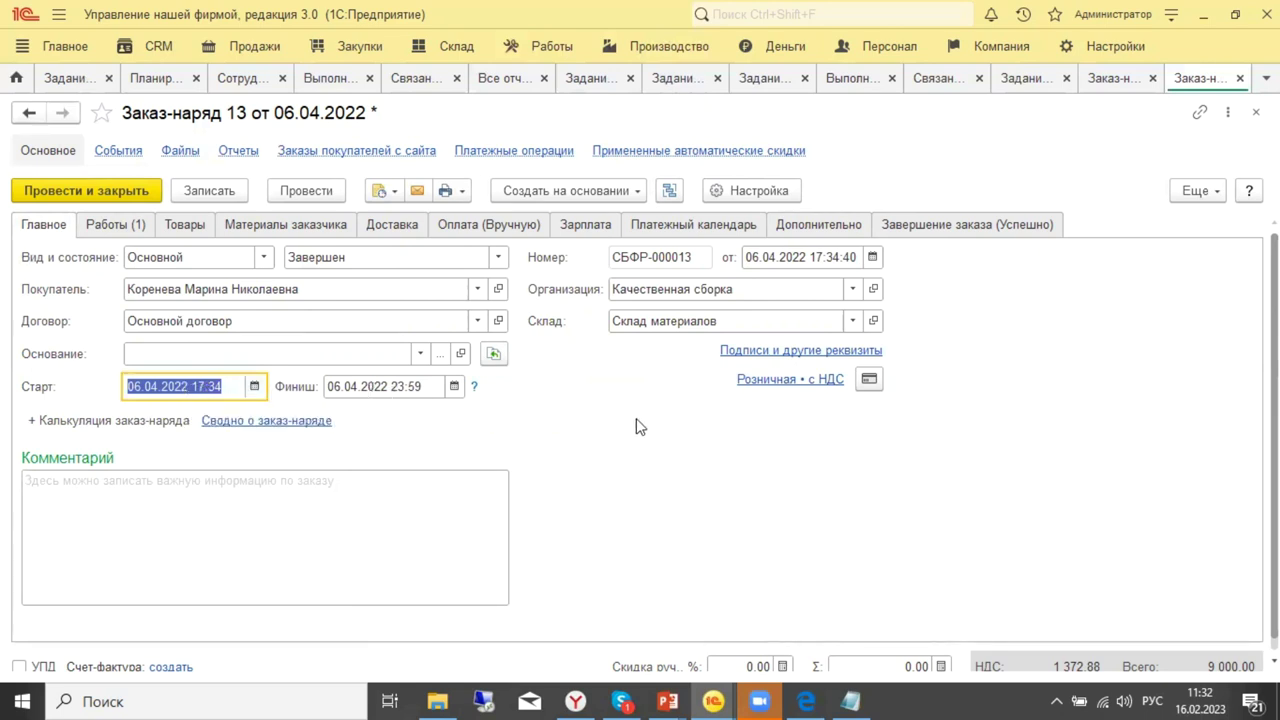
{"action": "left_click", "coordinate": [666, 290]}
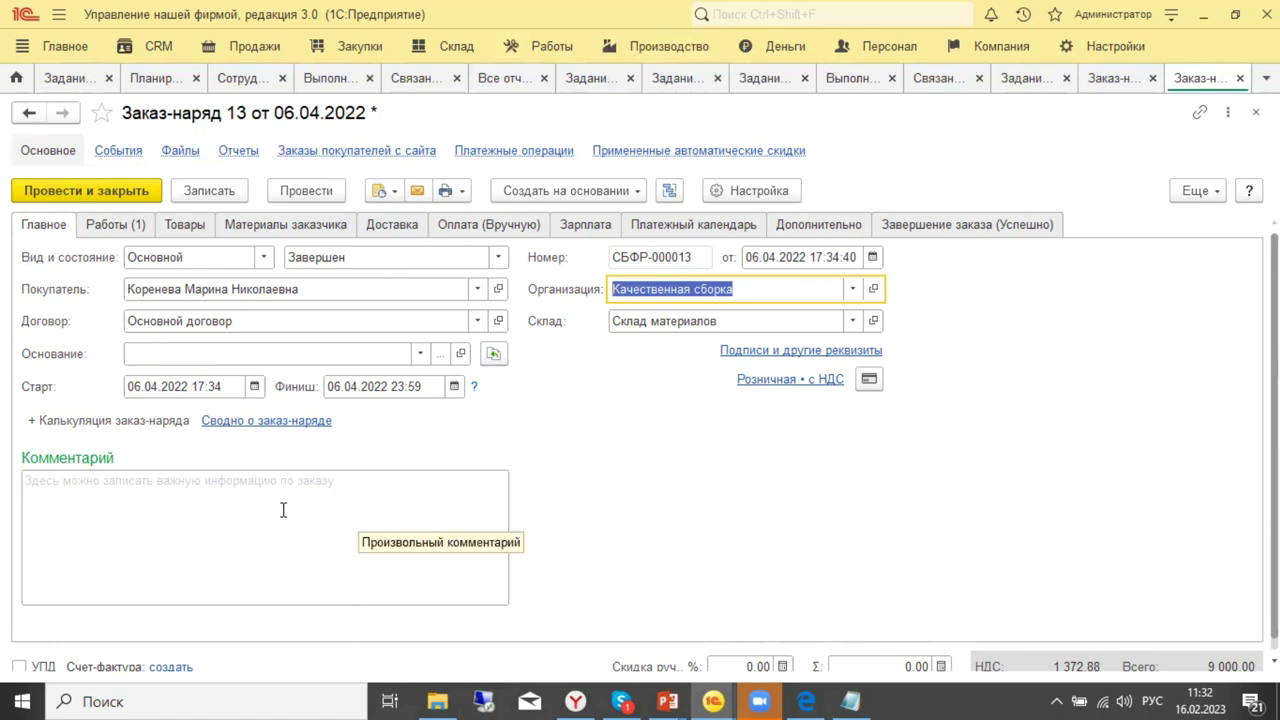
{"action": "left_click", "coordinate": [154, 509]}
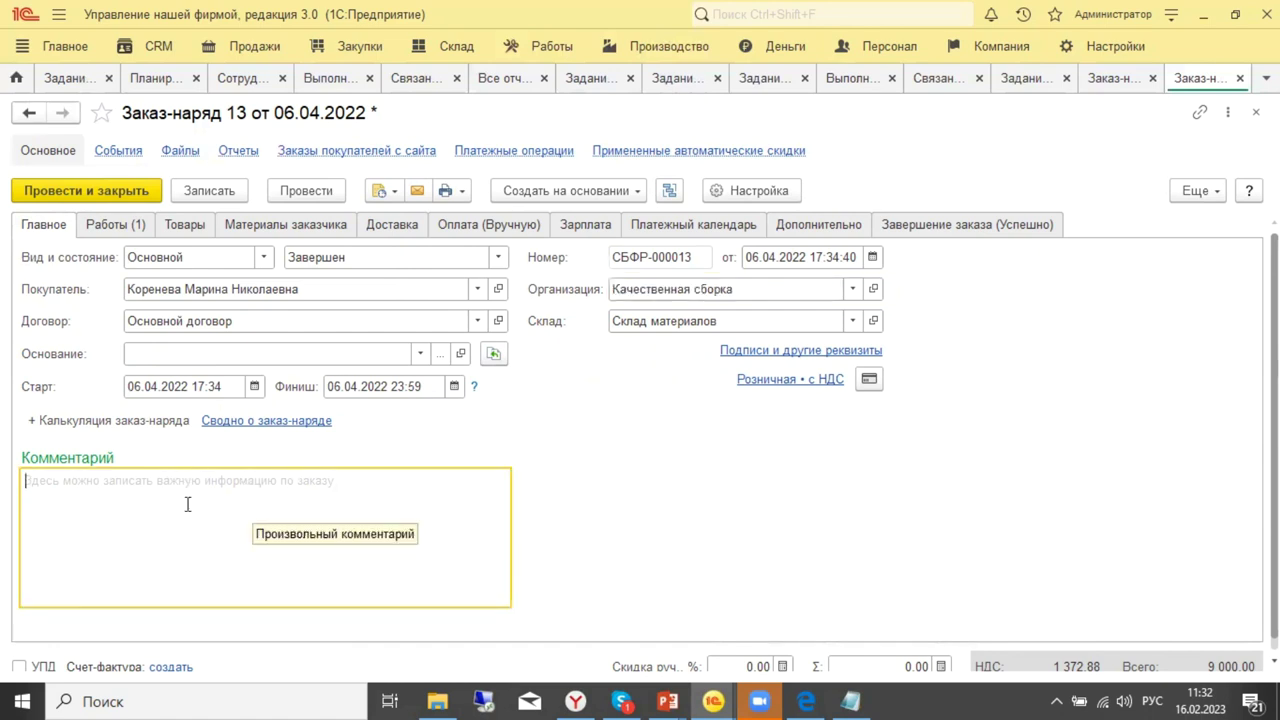
{"action": "scroll", "coordinate": [191, 510], "scroll_direction": "down", "scroll_amount": 1}
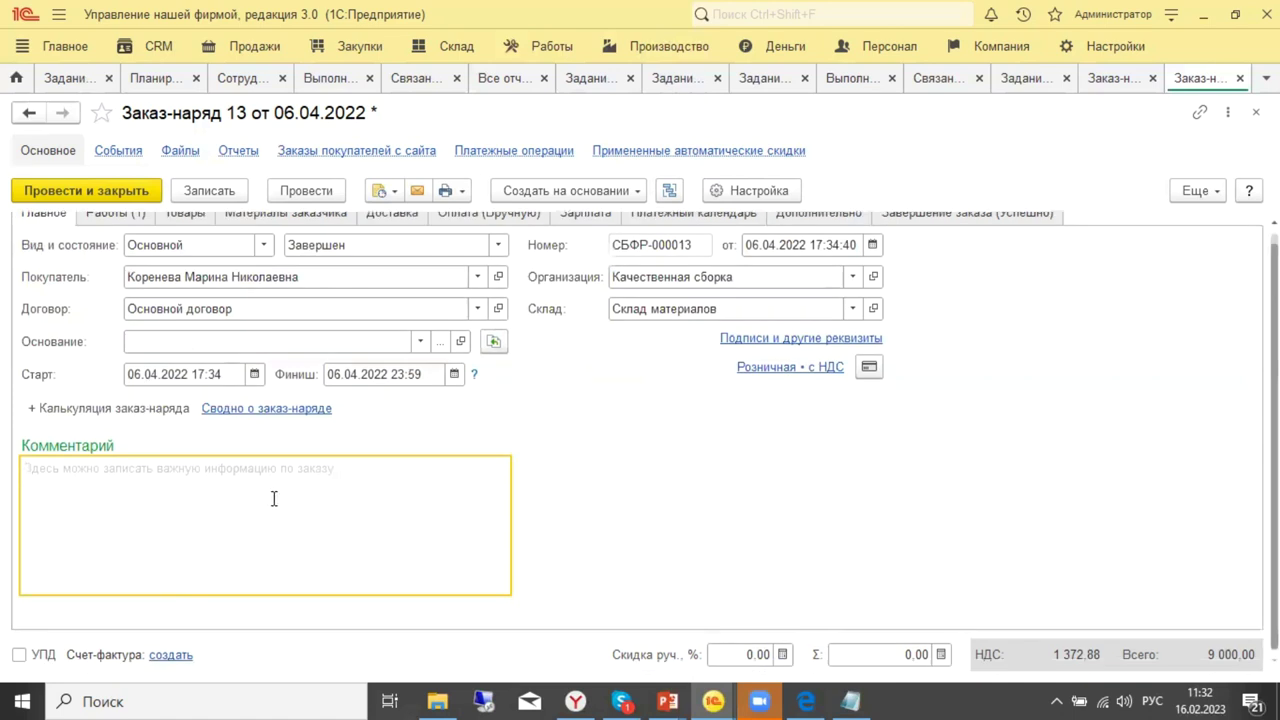
{"action": "scroll", "coordinate": [274, 497], "scroll_direction": "up", "scroll_amount": 1}
Examine the works table and the materials listed for the work in the work order.
{"action": "left_click", "coordinate": [132, 224]}
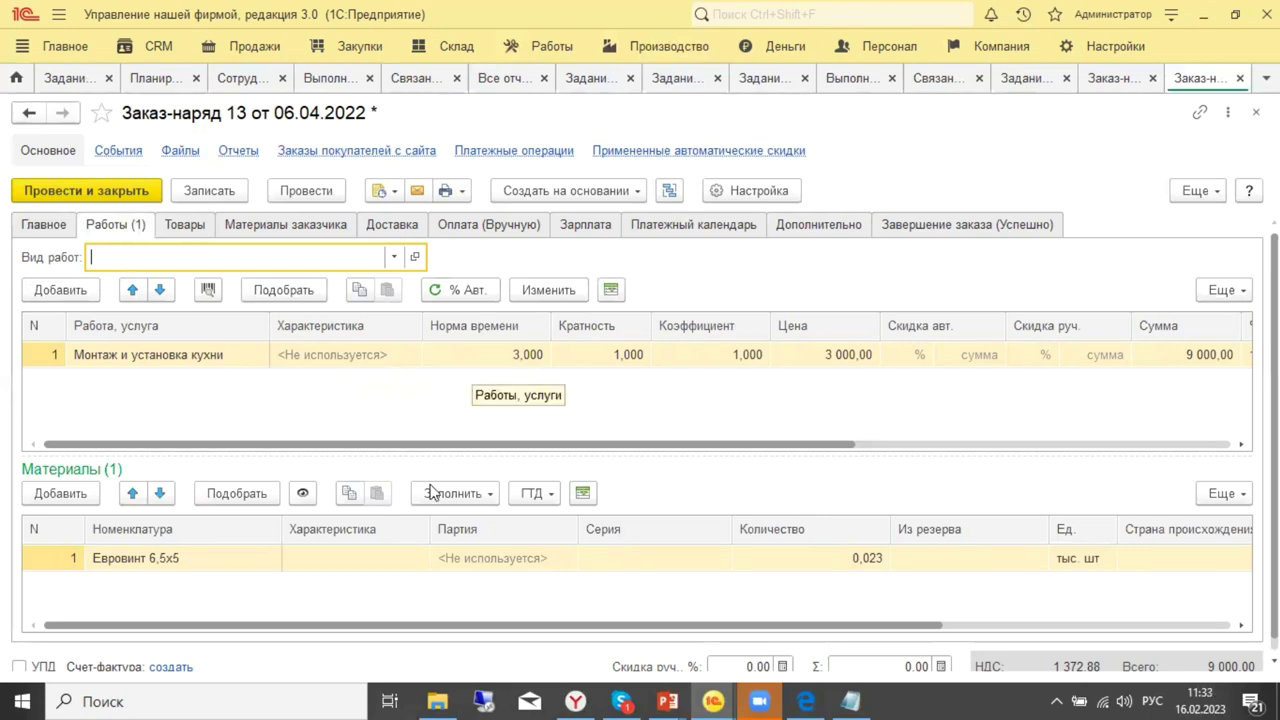
{"action": "left_click", "coordinate": [197, 556]}
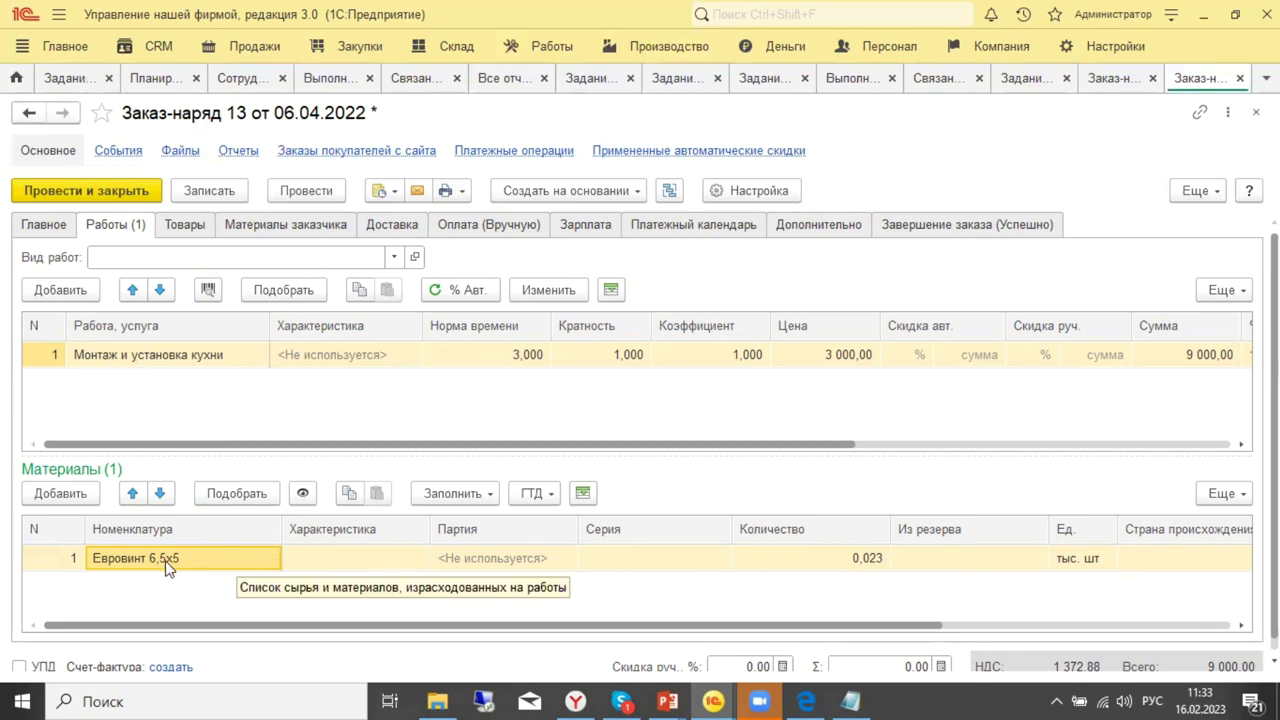
{"action": "left_click_drag", "start_coordinate": [403, 446], "coordinate": [249, 444]}
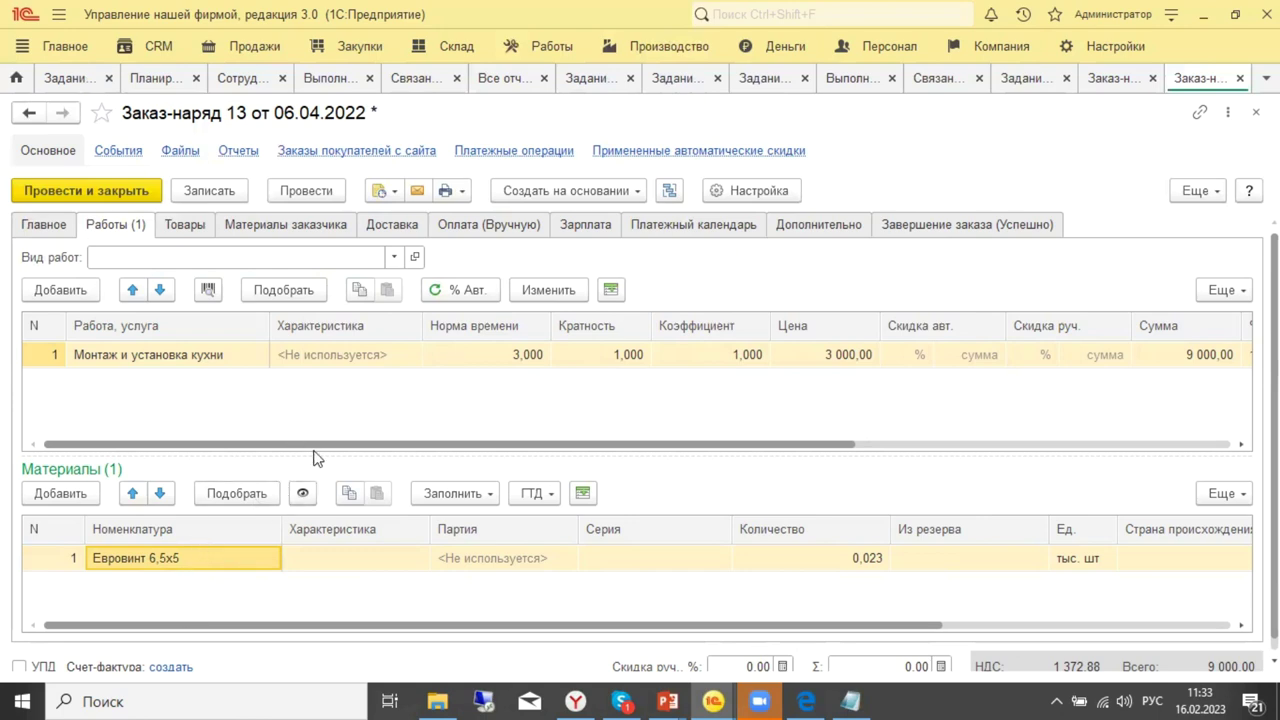
Open item selection for the works table and examine the services and their prices in the «Работы и услуги» group.
{"action": "left_click", "coordinate": [280, 290]}
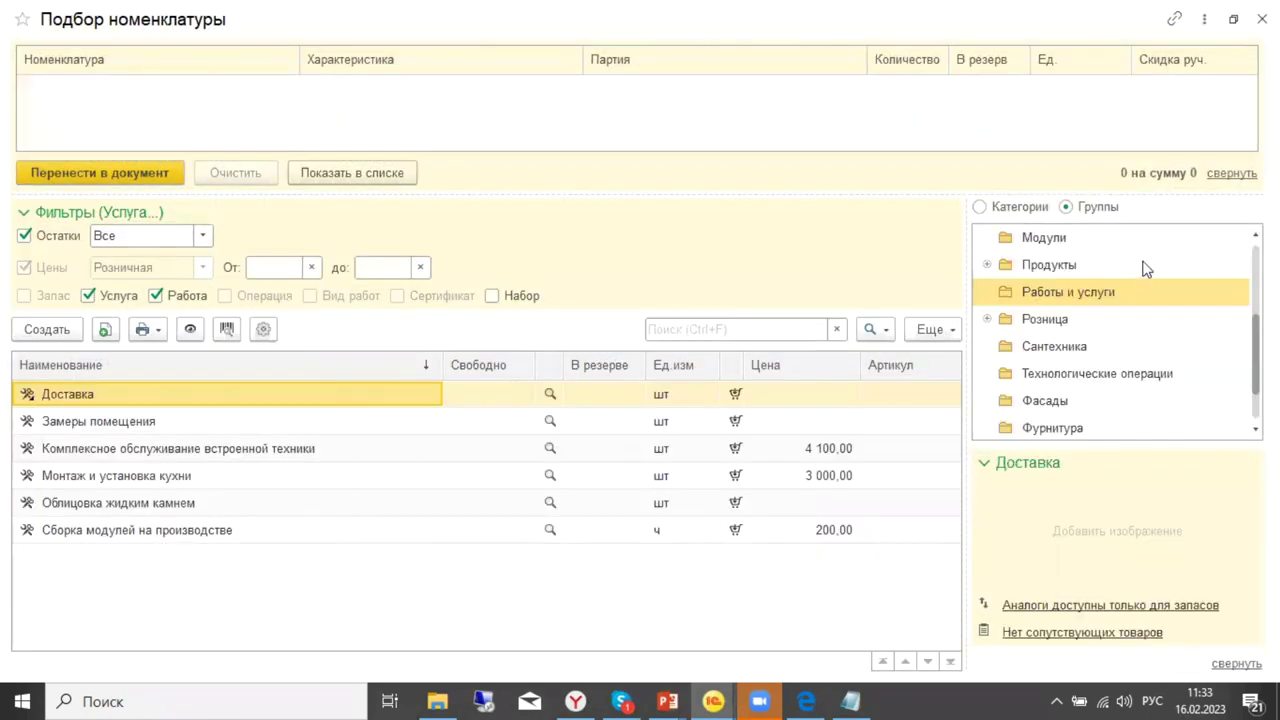
{"action": "left_click", "coordinate": [1060, 291]}
{"action": "left_click", "coordinate": [92, 457]}
{"action": "left_click", "coordinate": [94, 477]}
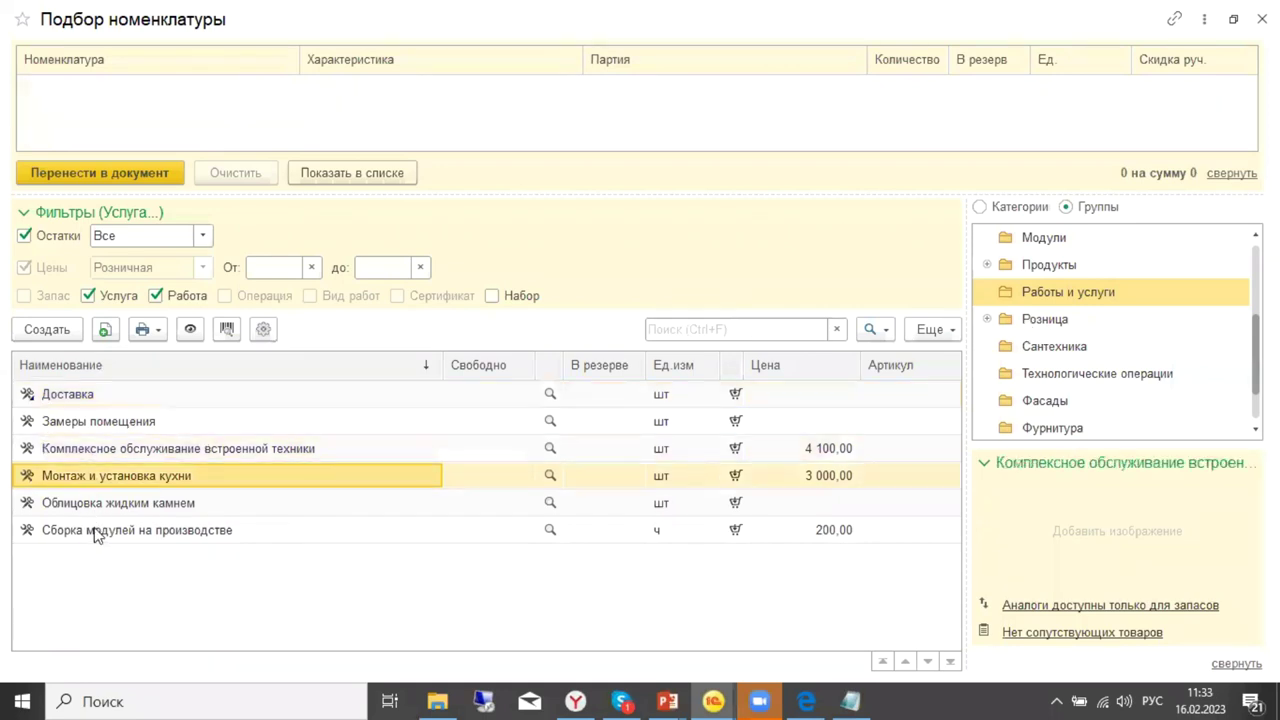
{"action": "left_click", "coordinate": [107, 457]}
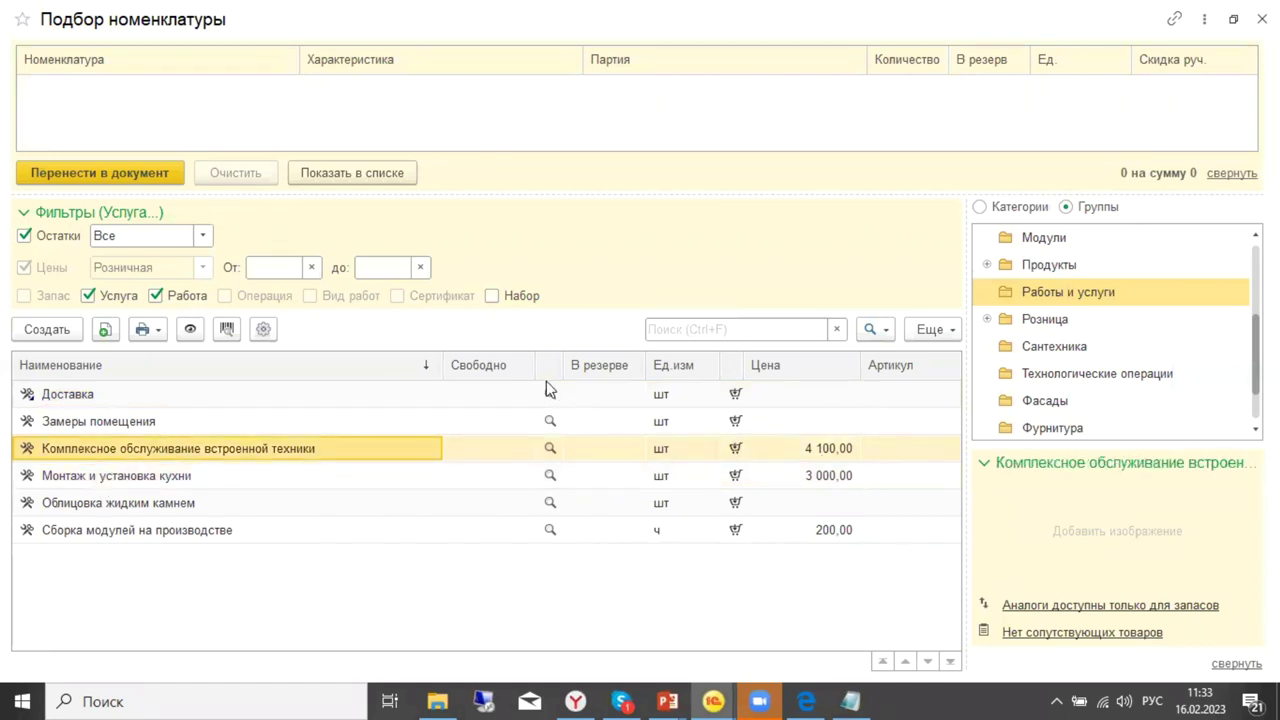
{"action": "left_click_drag", "start_coordinate": [536, 365], "coordinate": [508, 365]}
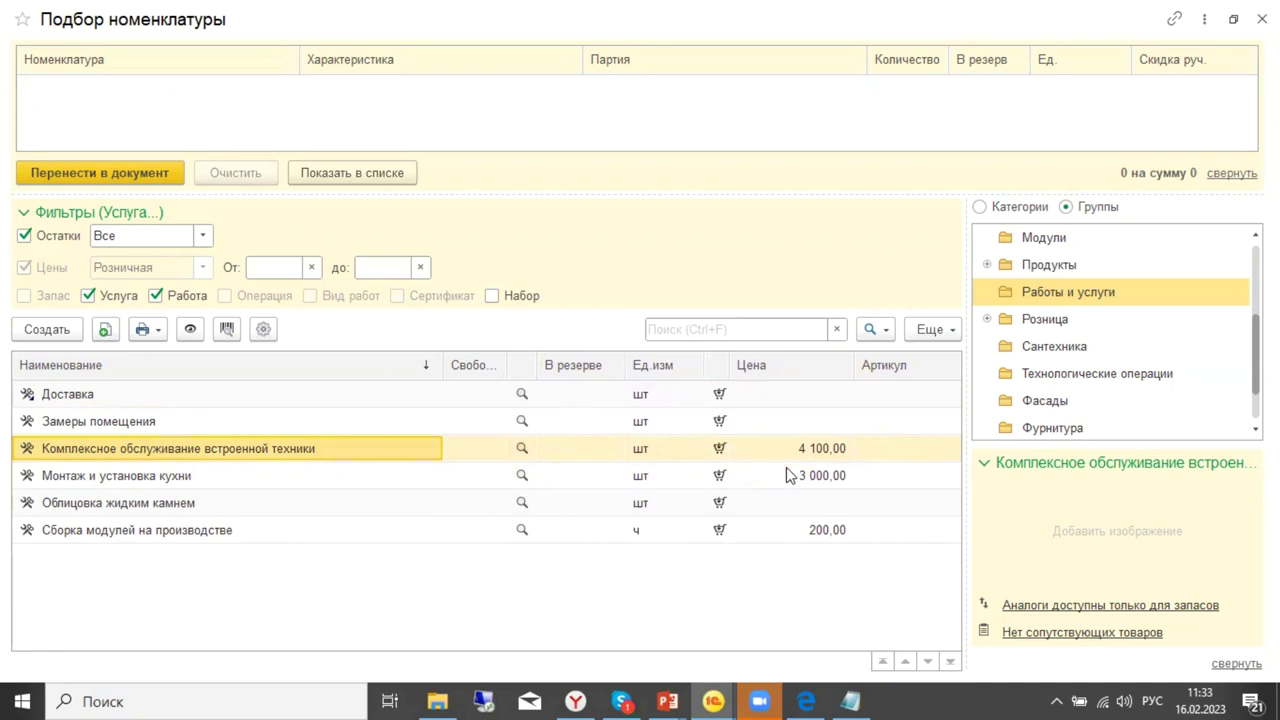
{"action": "left_click", "coordinate": [835, 454]}
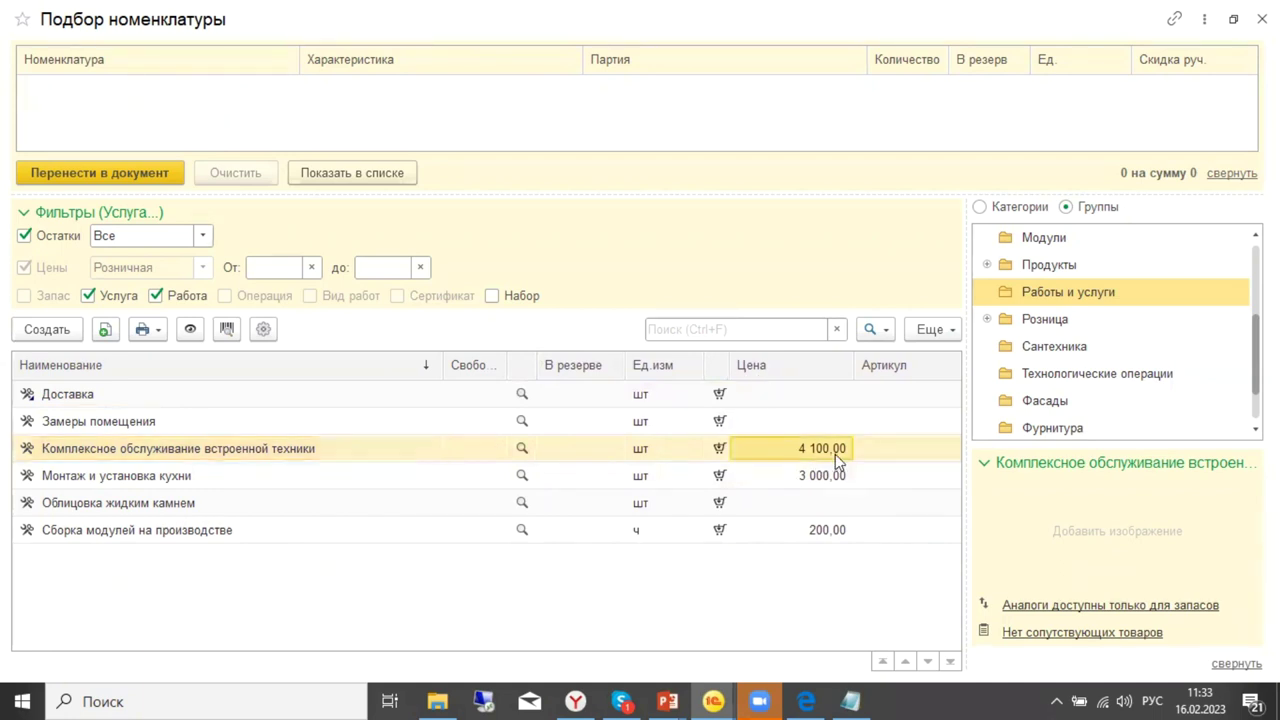
{"action": "left_click", "coordinate": [836, 475]}
{"action": "left_click", "coordinate": [833, 532]}
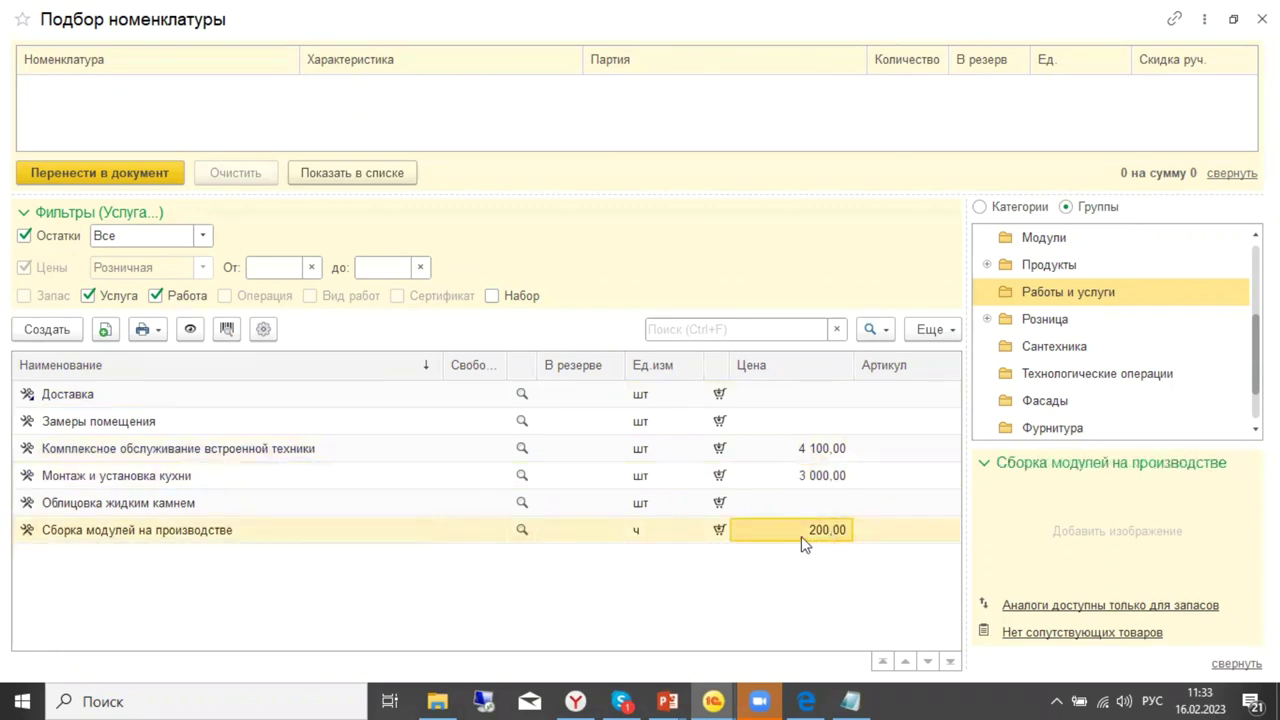
Select «Монтаж и установка кухни» and transfer it to the work order as an additional work line.
{"action": "left_click", "coordinate": [812, 482]}
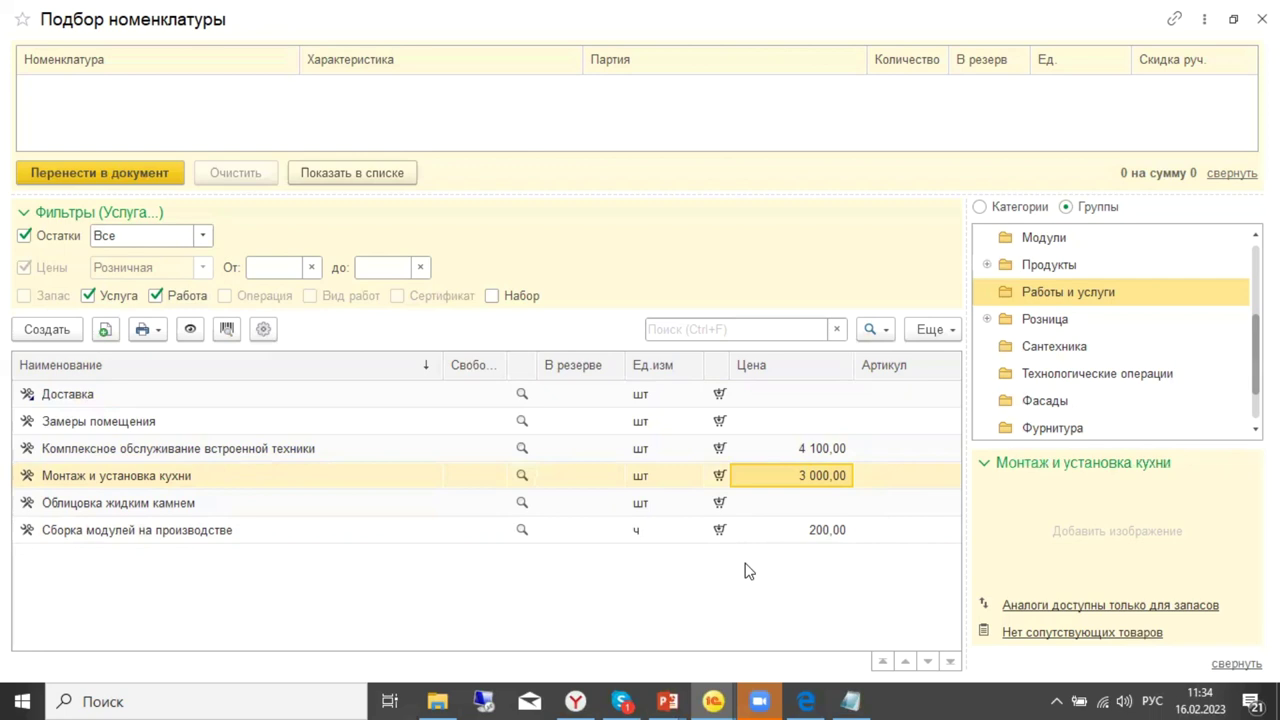
{"action": "double_click", "coordinate": [321, 482]}
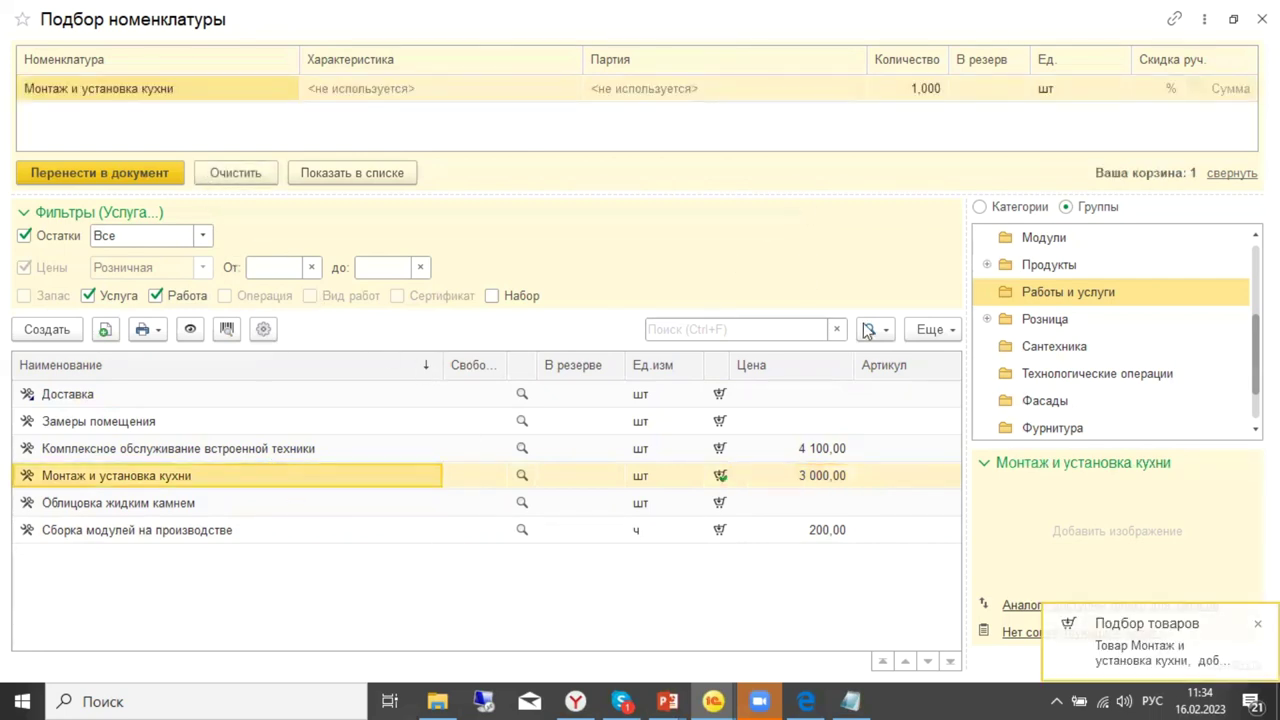
{"action": "left_click", "coordinate": [145, 168]}
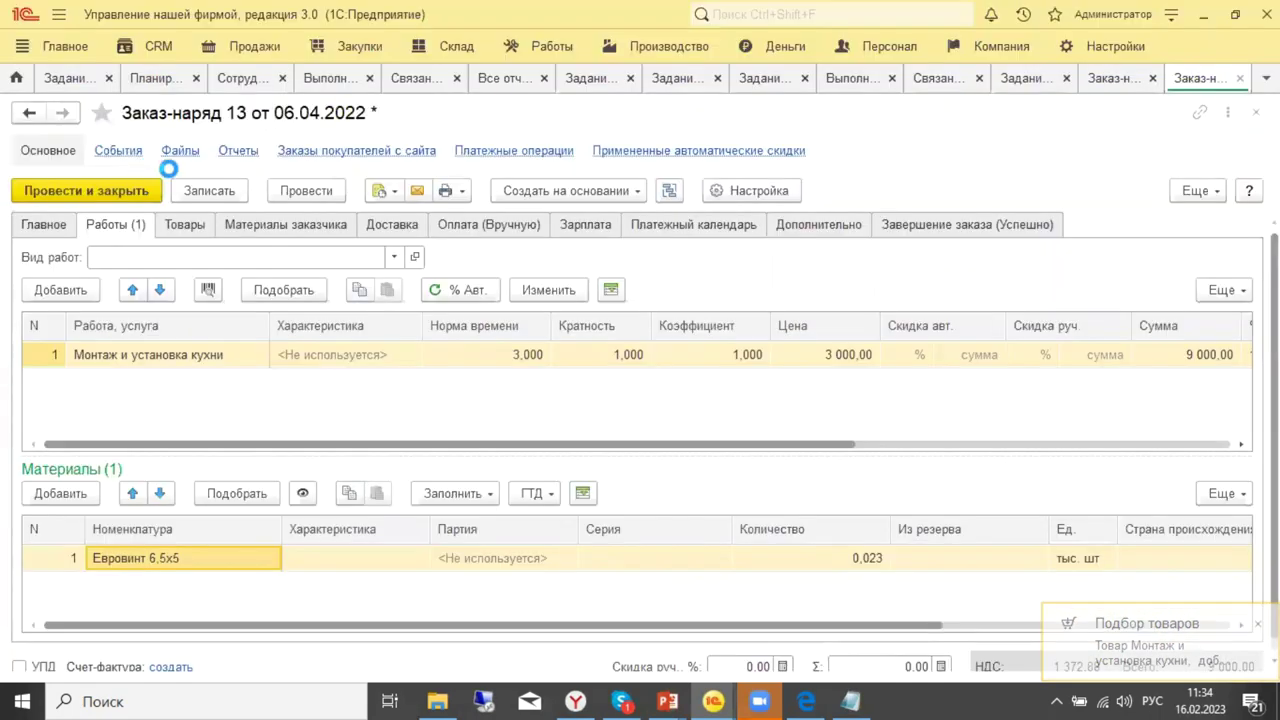
Open the item card of the added «Монтаж и установка кухни» line and review its type, sales chart and price list.
{"action": "double_click", "coordinate": [262, 410]}
{"action": "left_click", "coordinate": [259, 383]}
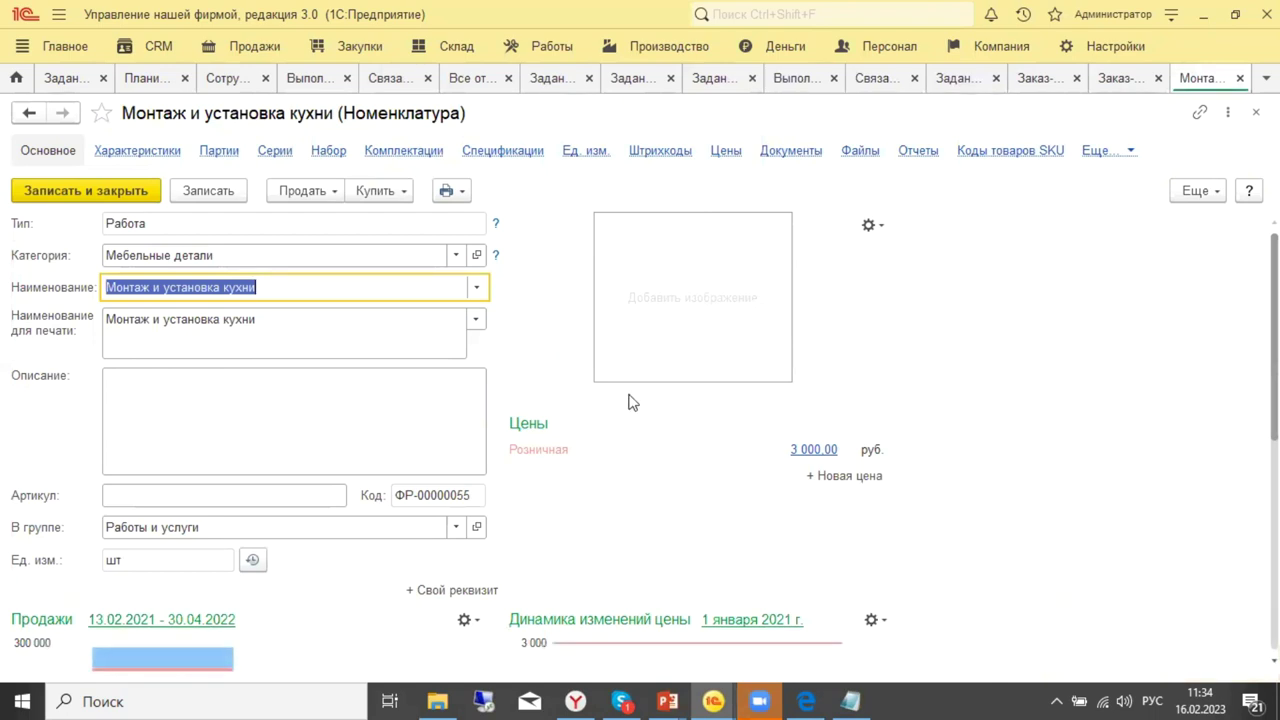
{"action": "scroll", "coordinate": [575, 314], "scroll_direction": "down", "scroll_amount": 3}
{"action": "scroll", "coordinate": [575, 314], "scroll_direction": "up", "scroll_amount": 3}
{"action": "scroll", "coordinate": [405, 398], "scroll_direction": "down", "scroll_amount": 3}
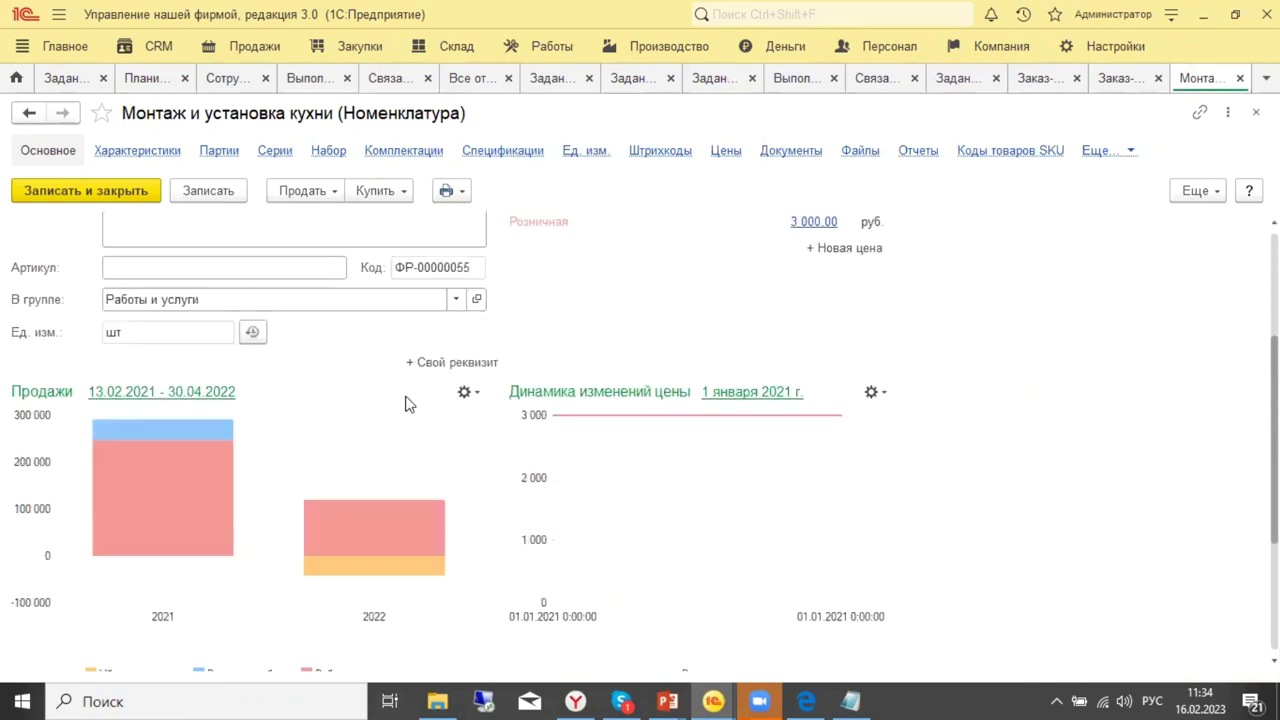
{"action": "scroll", "coordinate": [405, 403], "scroll_direction": "up", "scroll_amount": 3}
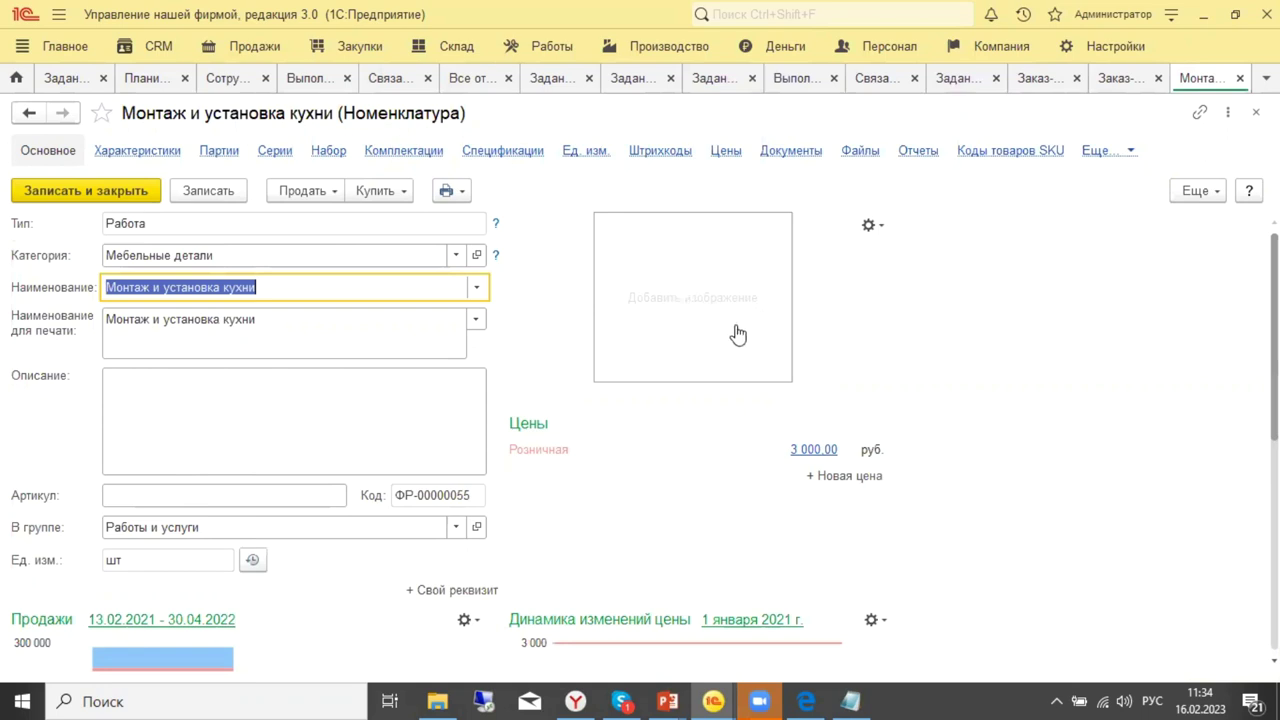
{"action": "left_click", "coordinate": [382, 230]}
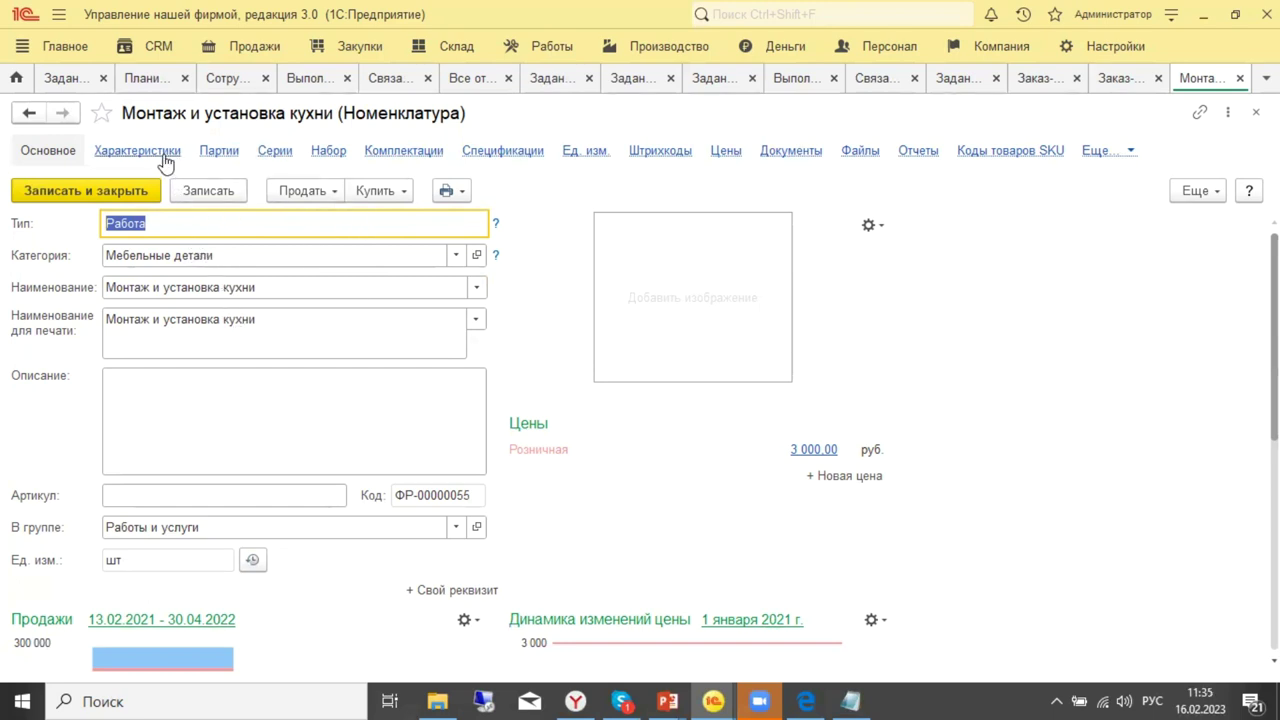
{"action": "left_click", "coordinate": [722, 156]}
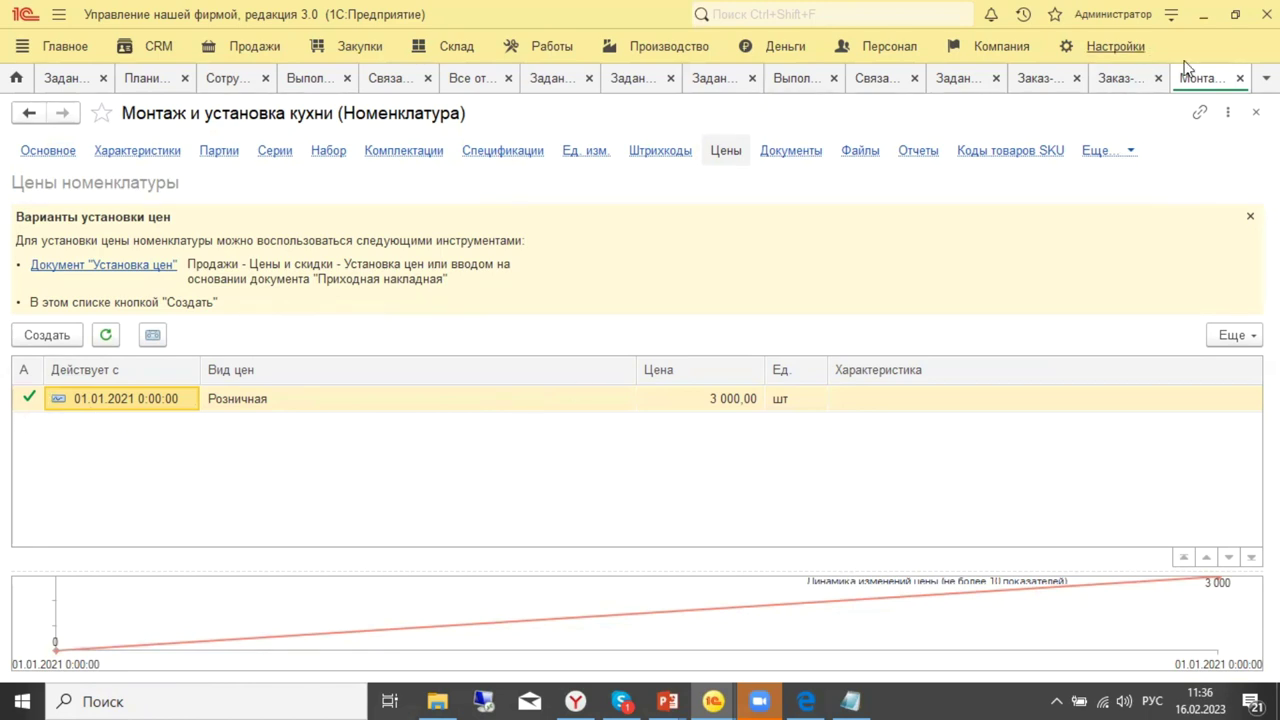
Close the item card and the work order without saving the changes.
{"action": "left_click", "coordinate": [1240, 78]}
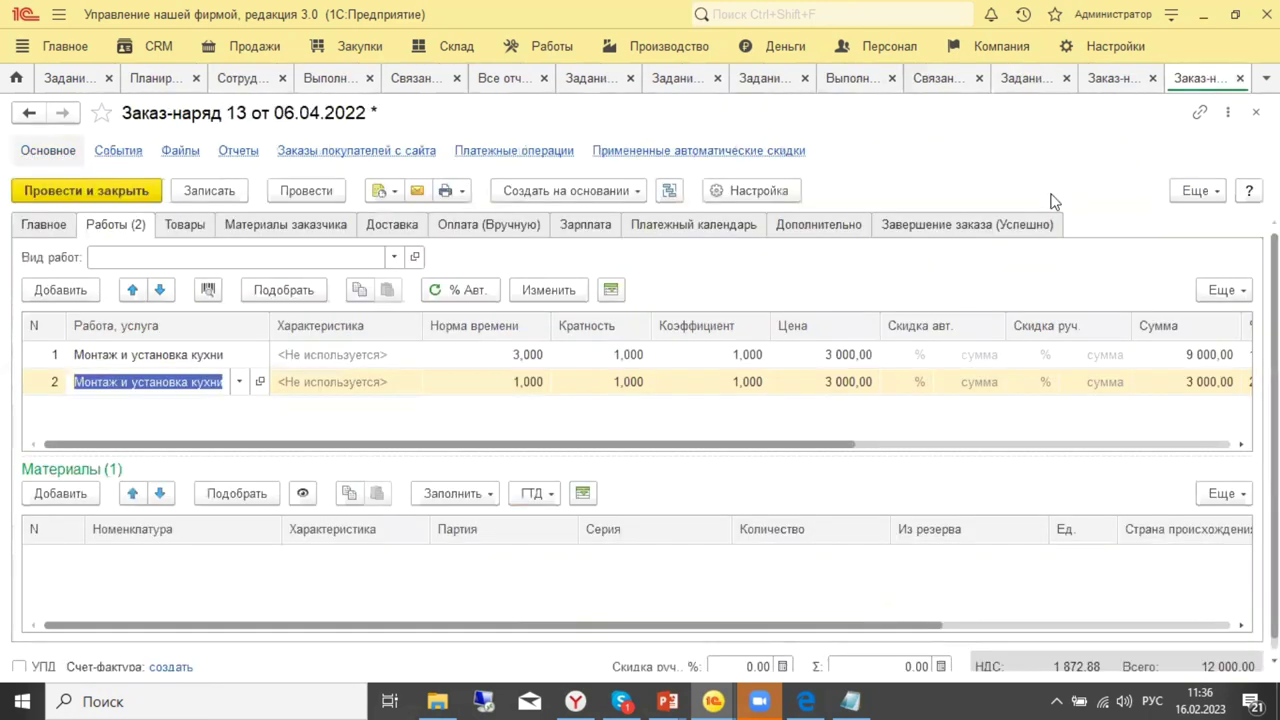
{"action": "left_click", "coordinate": [1240, 78]}
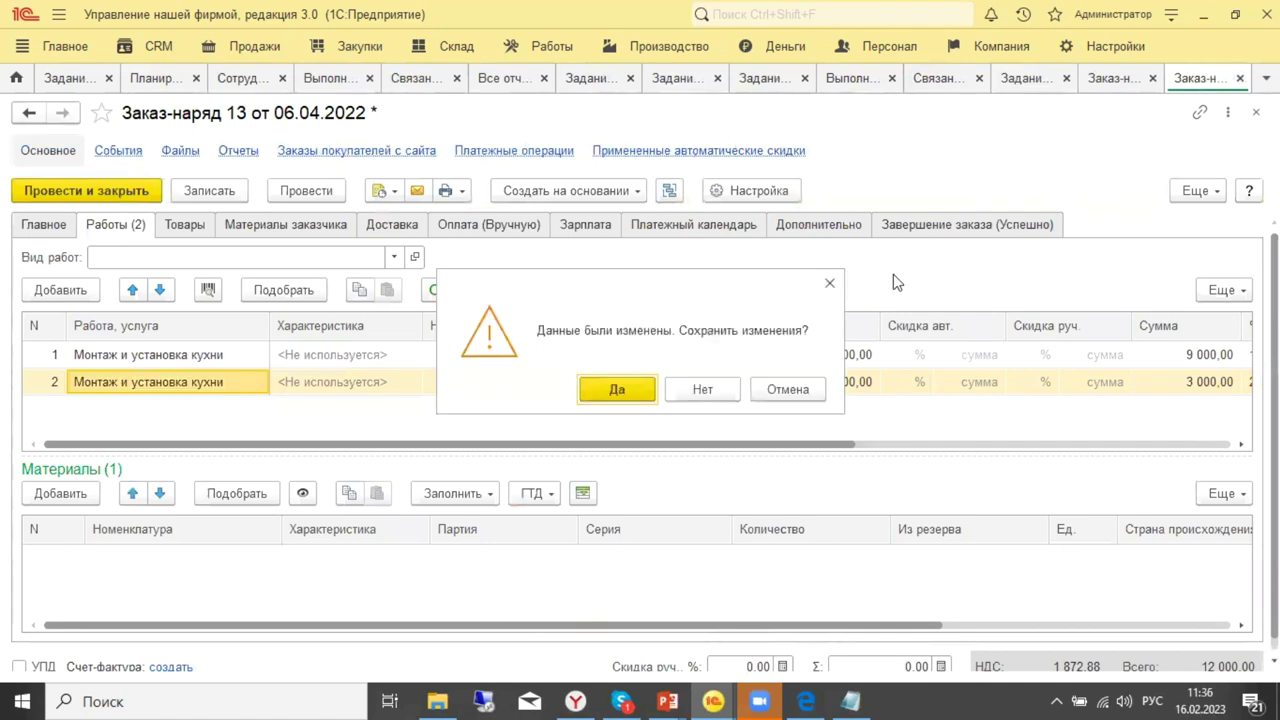
{"action": "left_click", "coordinate": [699, 388]}
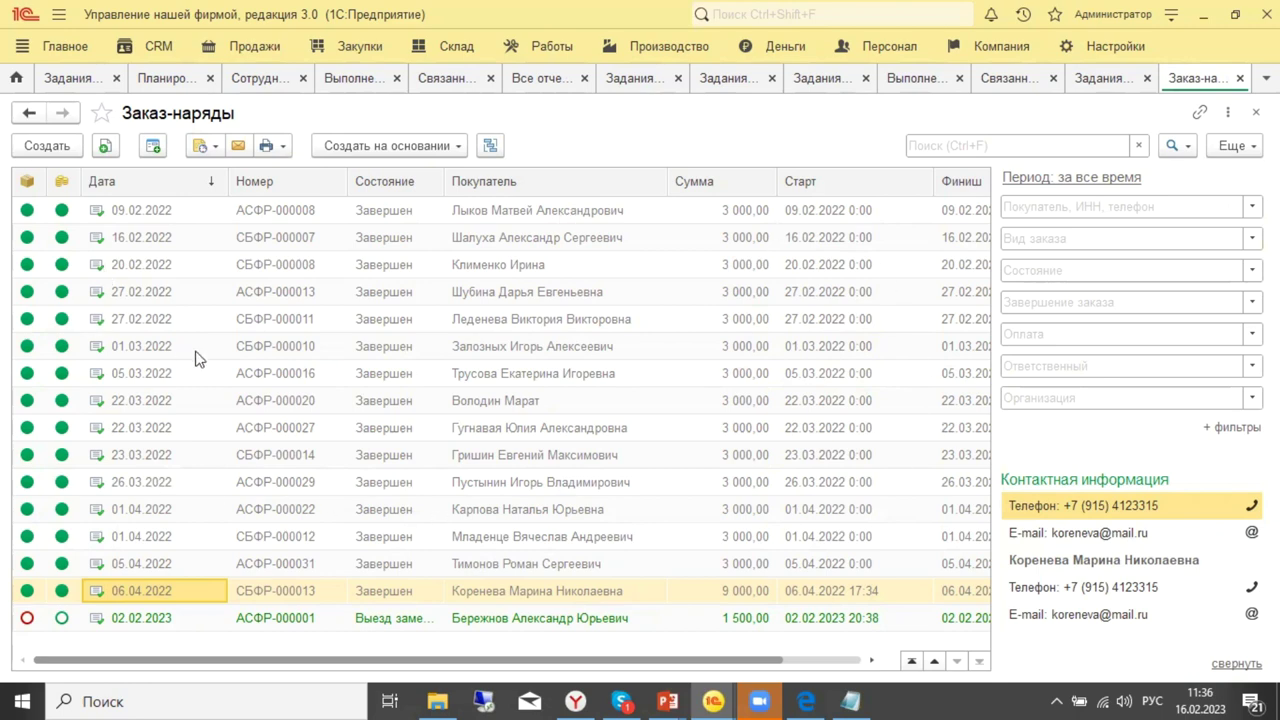
Reopen the work order dated 06.04.2022 to view the available order states, and close it without changes.
{"action": "left_click_drag", "start_coordinate": [336, 665], "coordinate": [606, 590]}
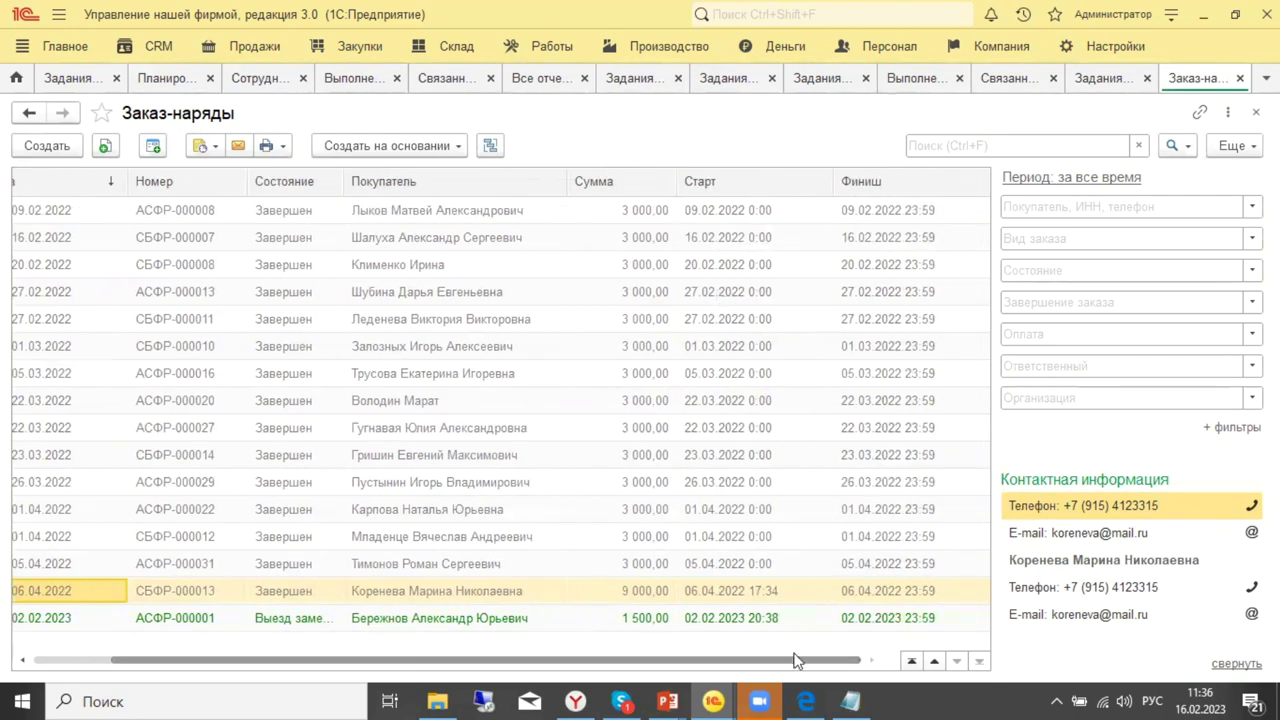
{"action": "left_click_drag", "start_coordinate": [812, 662], "coordinate": [556, 670]}
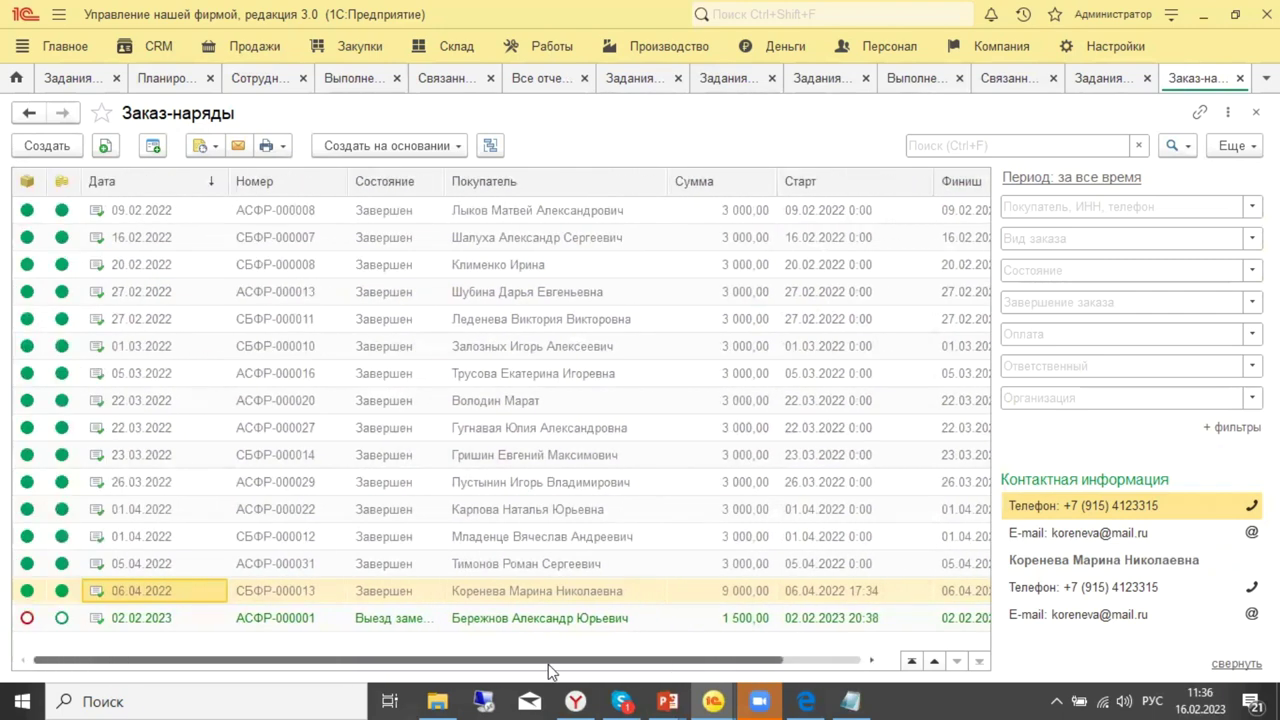
{"action": "left_click", "coordinate": [394, 597]}
{"action": "left_click", "coordinate": [392, 592]}
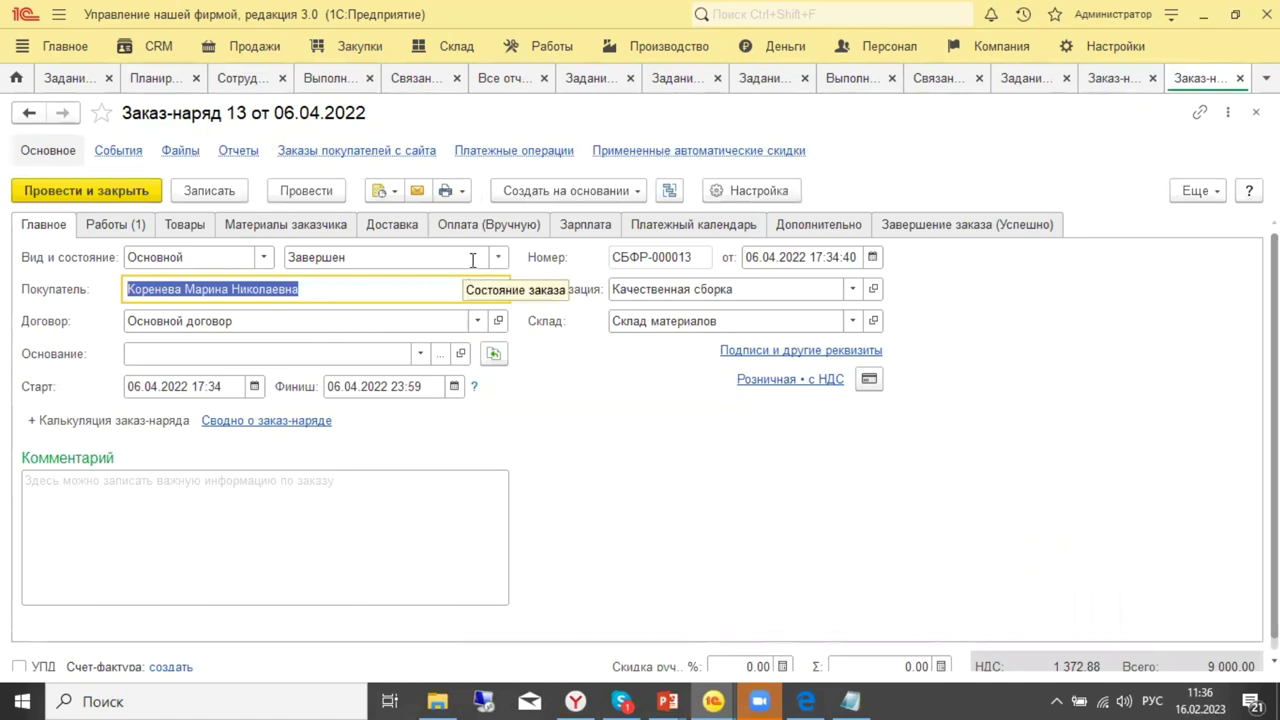
{"action": "left_click", "coordinate": [497, 258]}
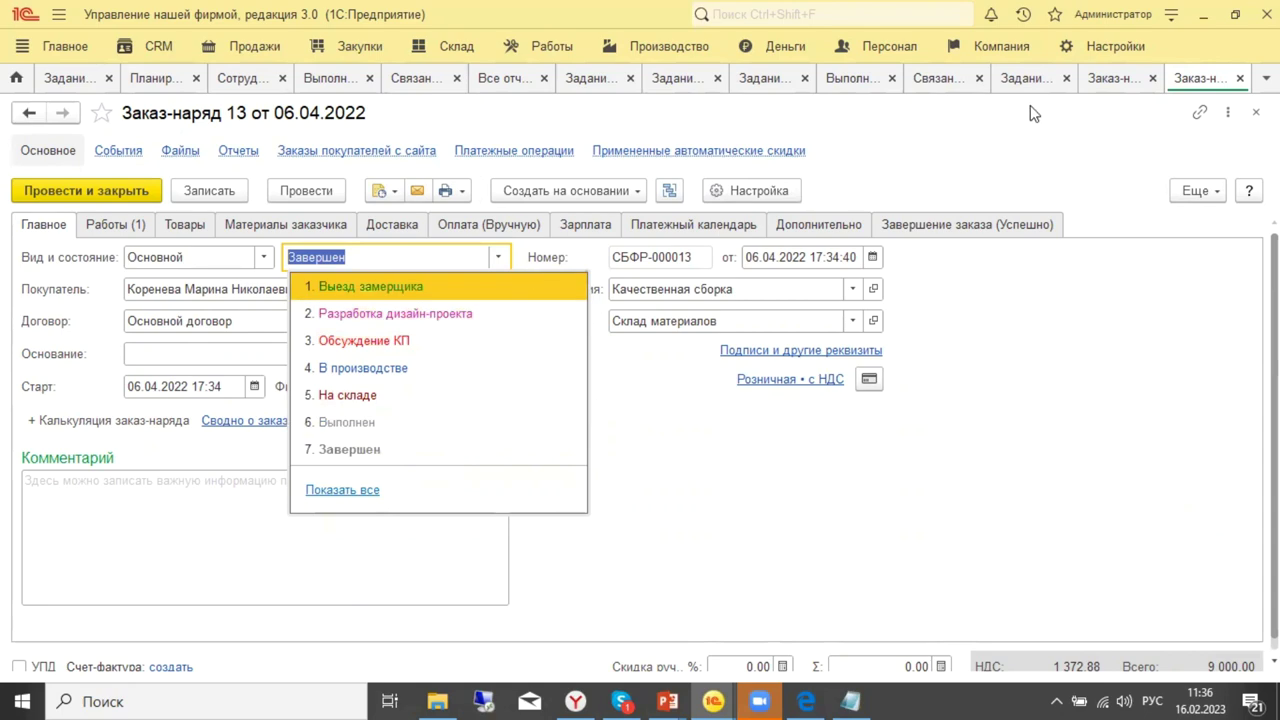
{"action": "left_click", "coordinate": [1240, 80]}
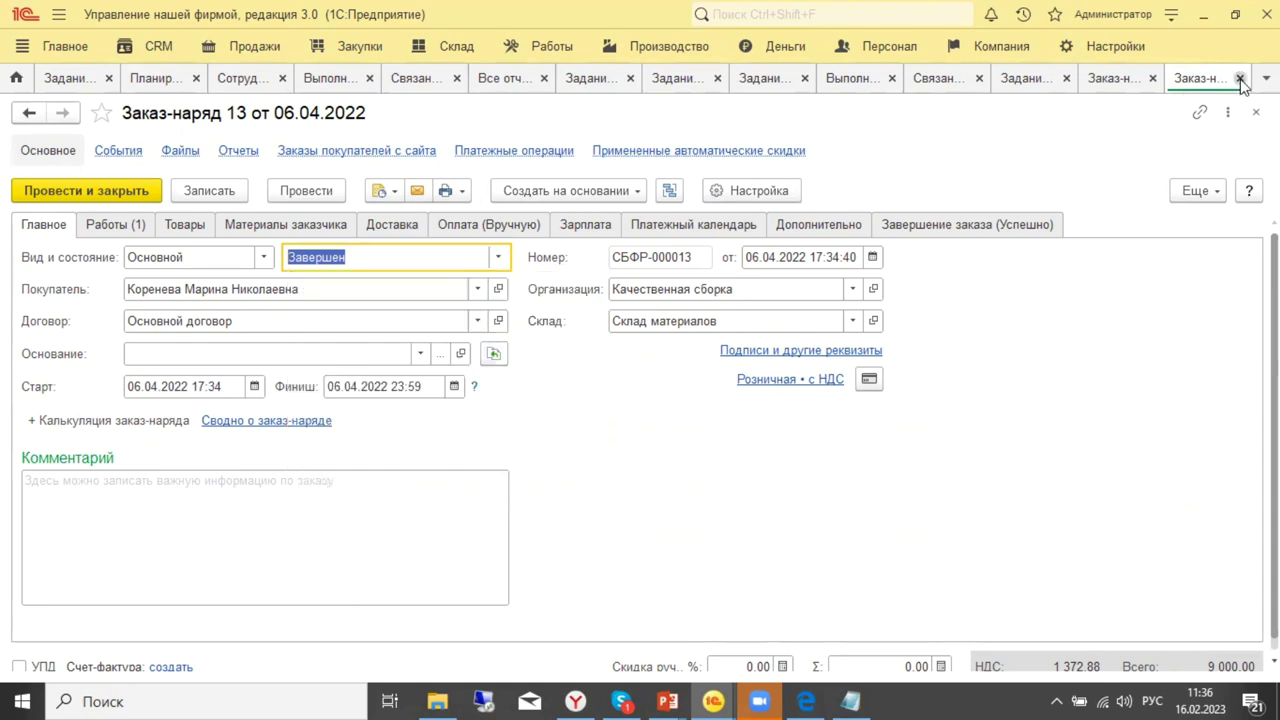
{"action": "left_click", "coordinate": [1240, 80]}
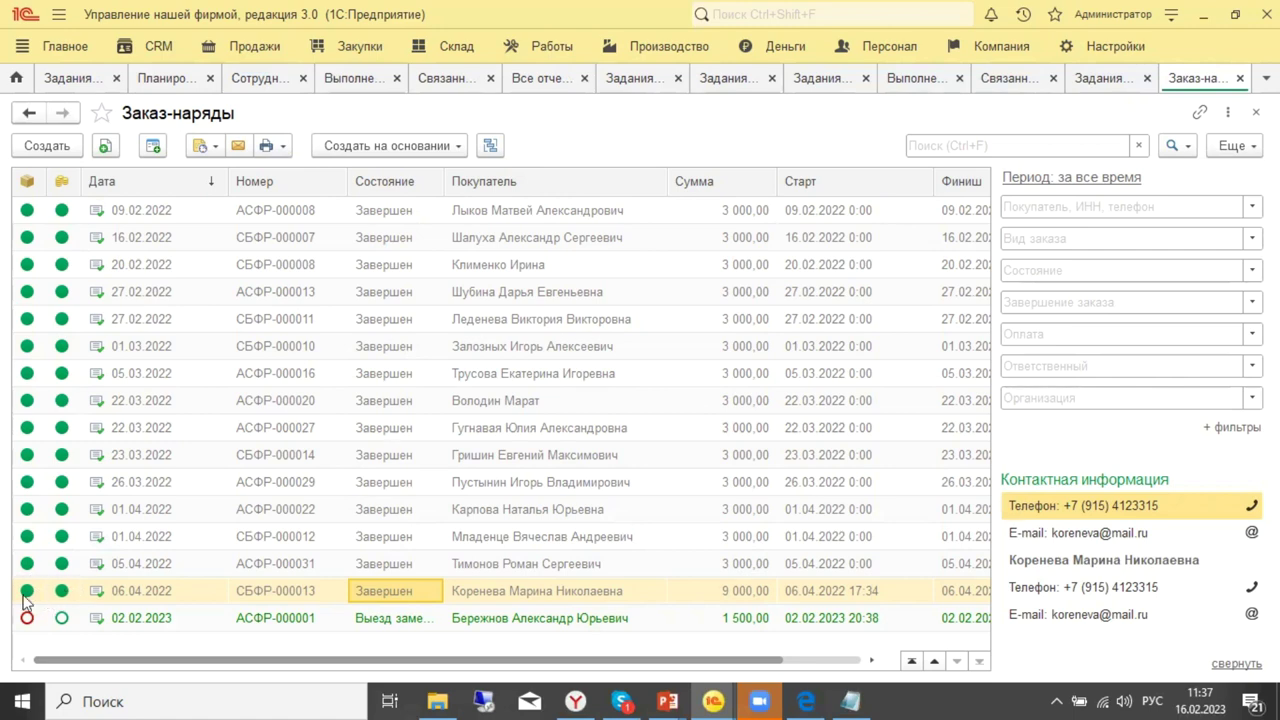
Look through the work orders and their status indicators in the «Заказ-наряды» list.
{"action": "scroll", "coordinate": [139, 516], "scroll_direction": "up", "scroll_amount": 3}
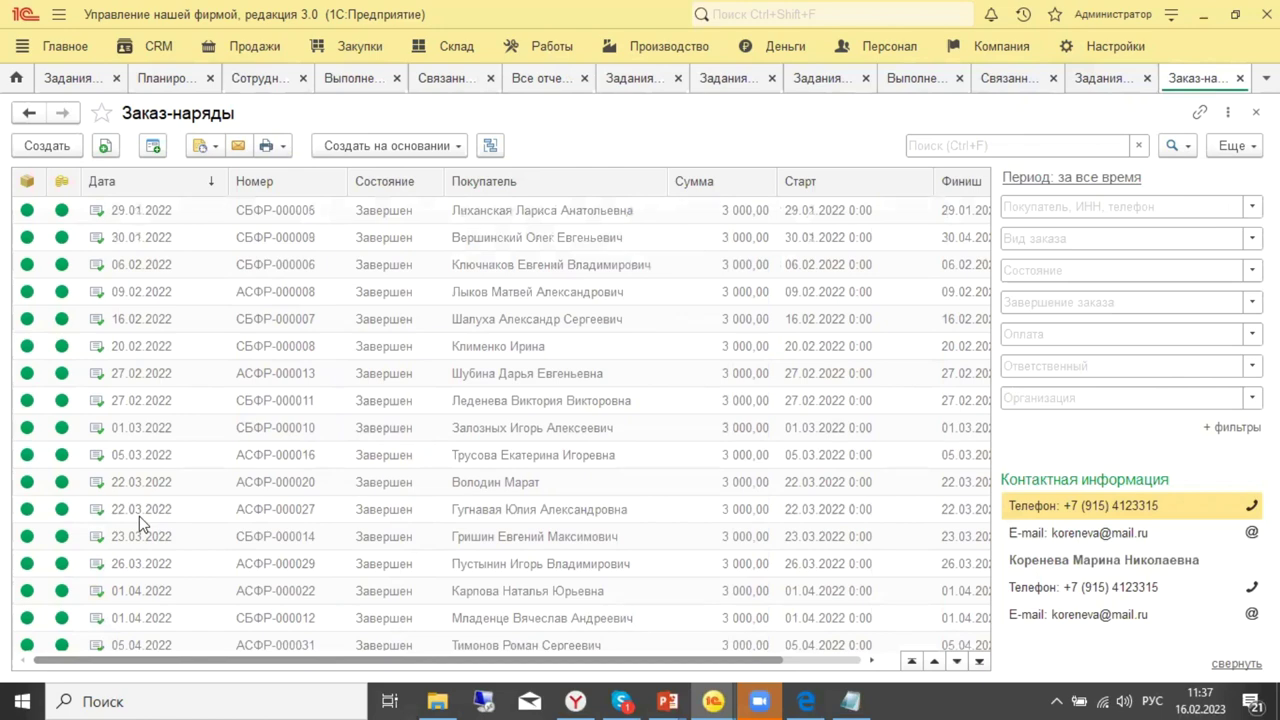
{"action": "scroll", "coordinate": [40, 590], "scroll_direction": "down", "scroll_amount": 3}
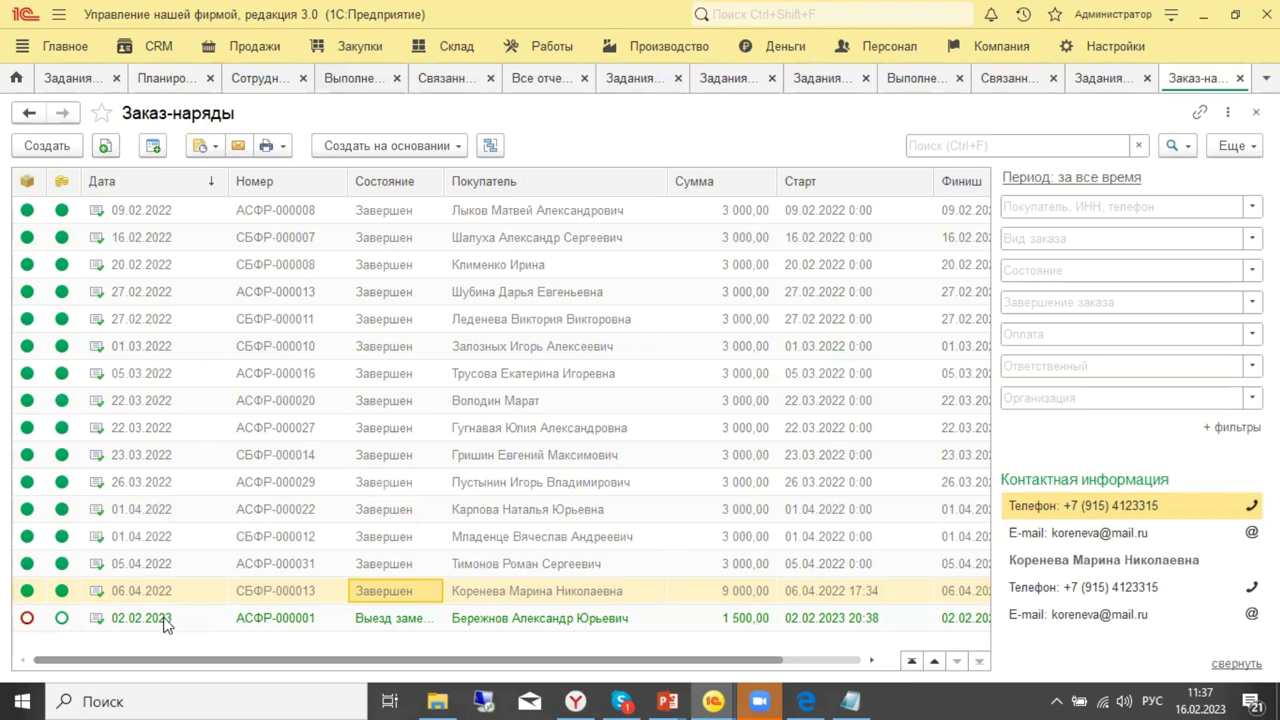
Create a «Поступление на счет» document based on the work order dated 02.02.2023.
{"action": "left_click", "coordinate": [105, 591]}
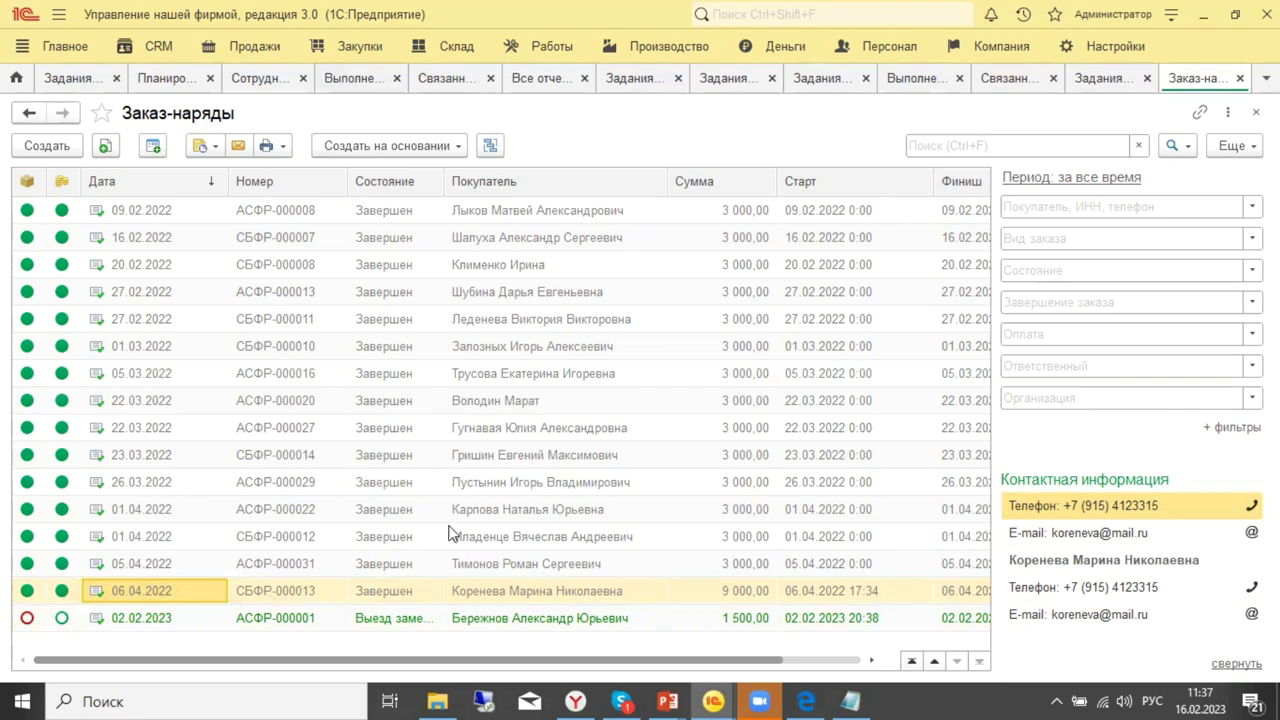
{"action": "left_click", "coordinate": [139, 617]}
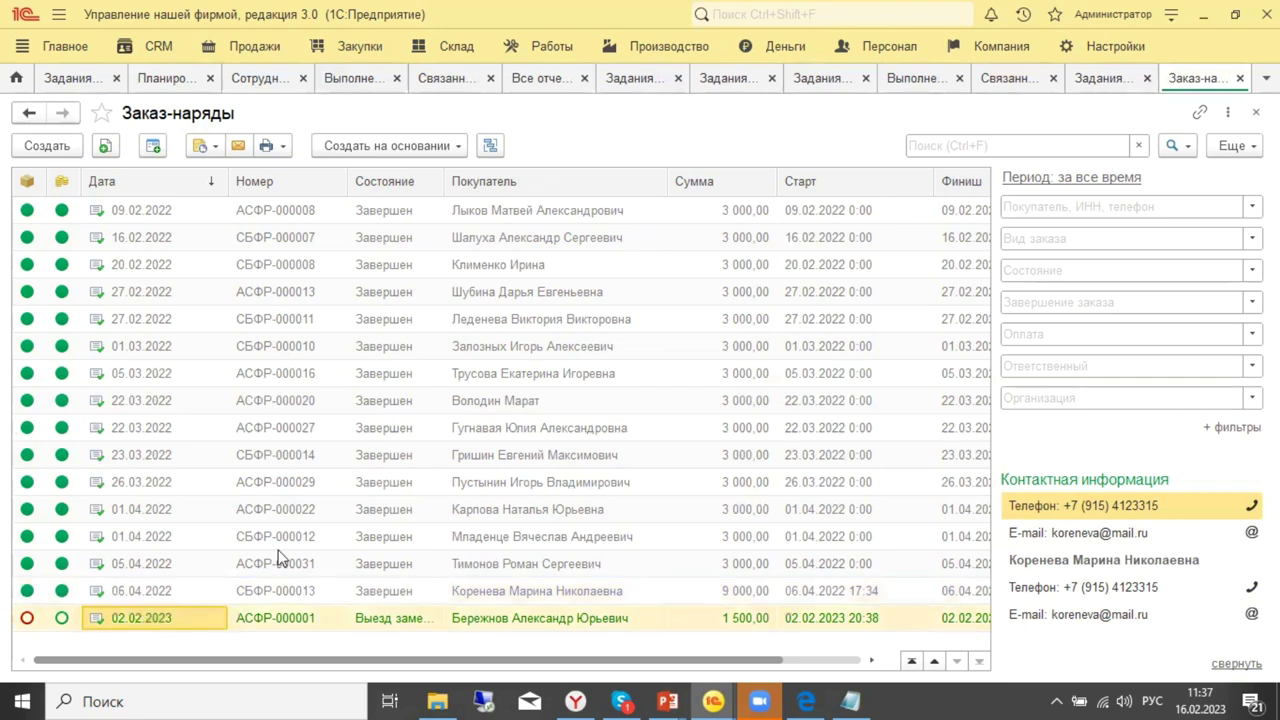
{"action": "right_click", "coordinate": [181, 624]}
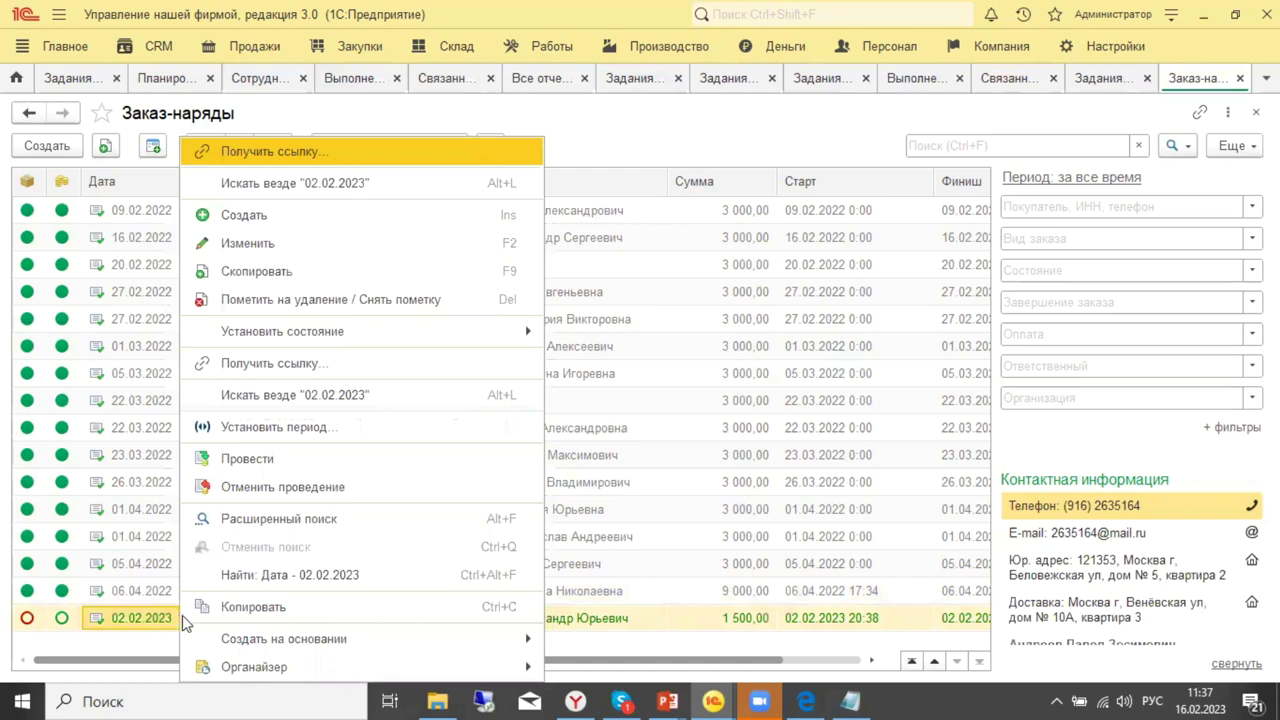
{"action": "mouse_move", "coordinate": [390, 638]}
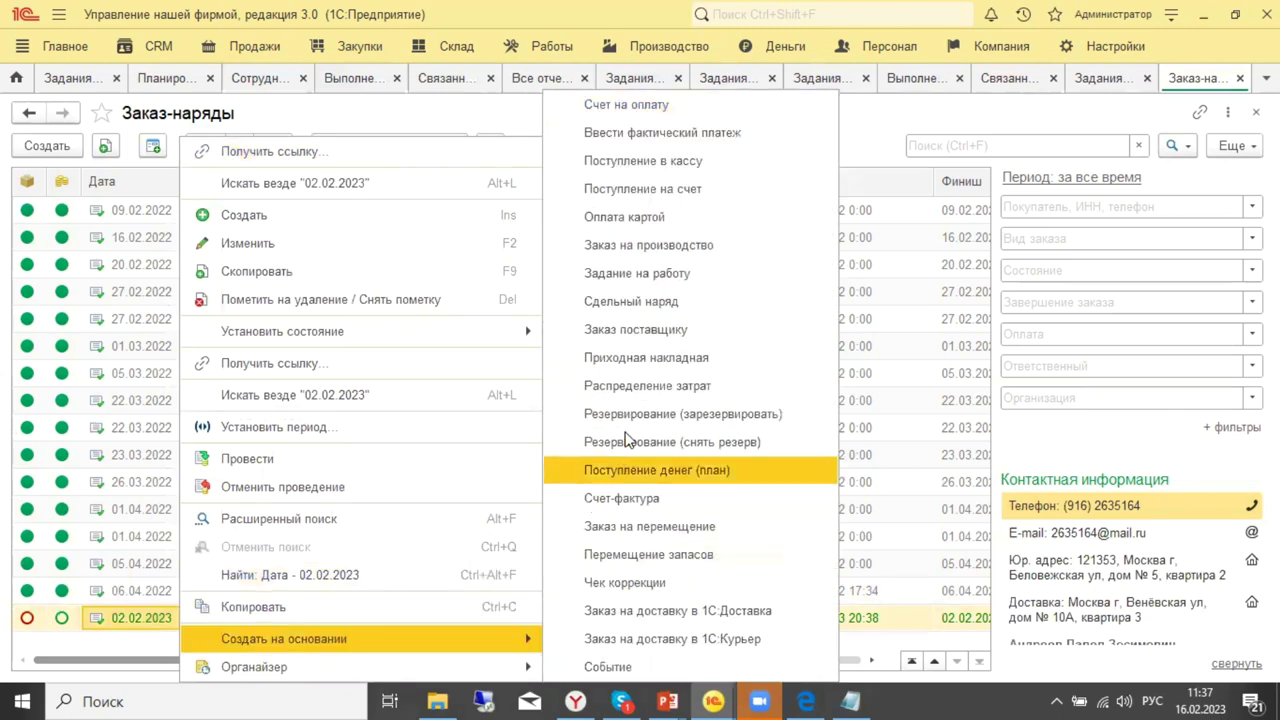
{"action": "left_click", "coordinate": [724, 189]}
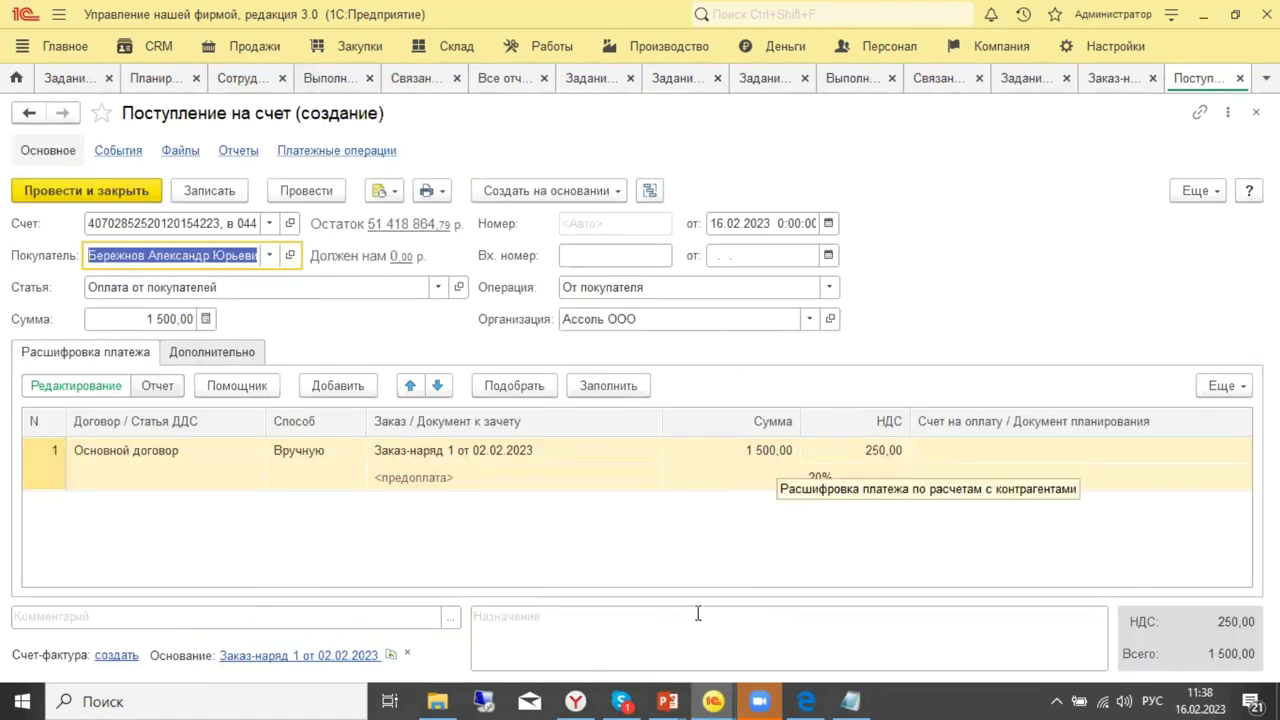
Set the amount in the receipt's payment breakdown line to 500,00, then post and close the document.
{"action": "left_click", "coordinate": [751, 462]}
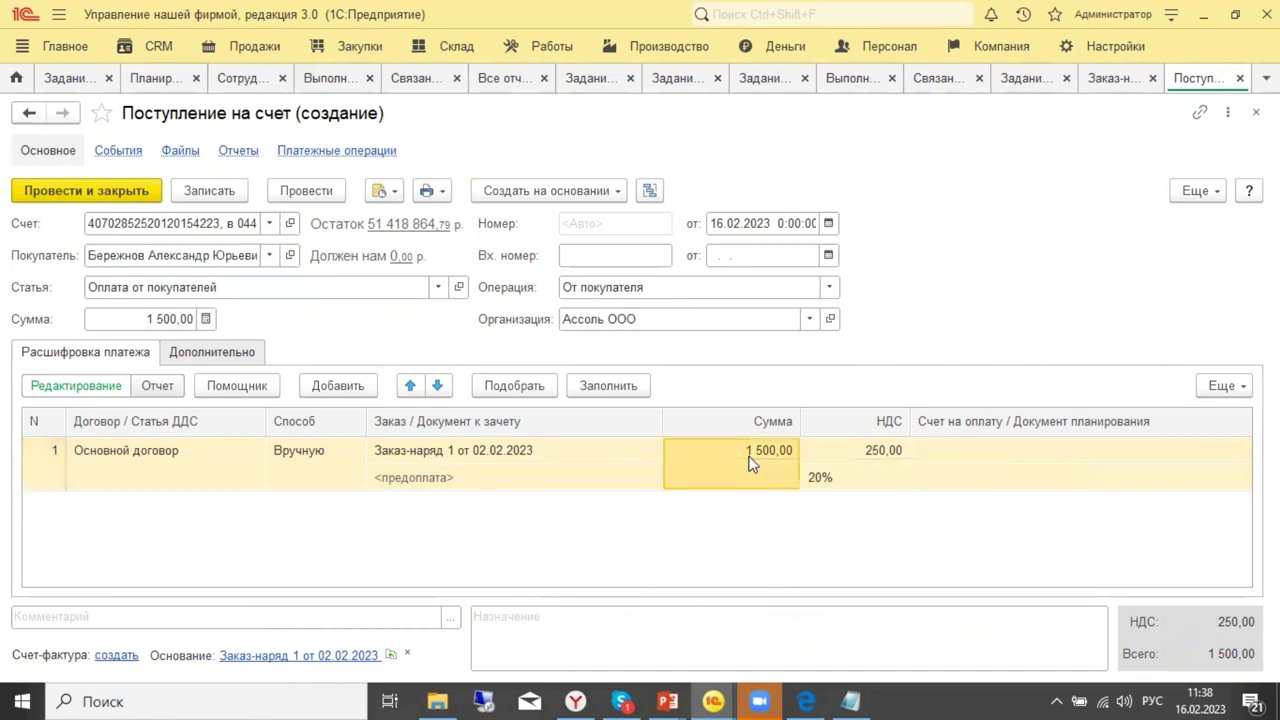
{"action": "left_click", "coordinate": [751, 462]}
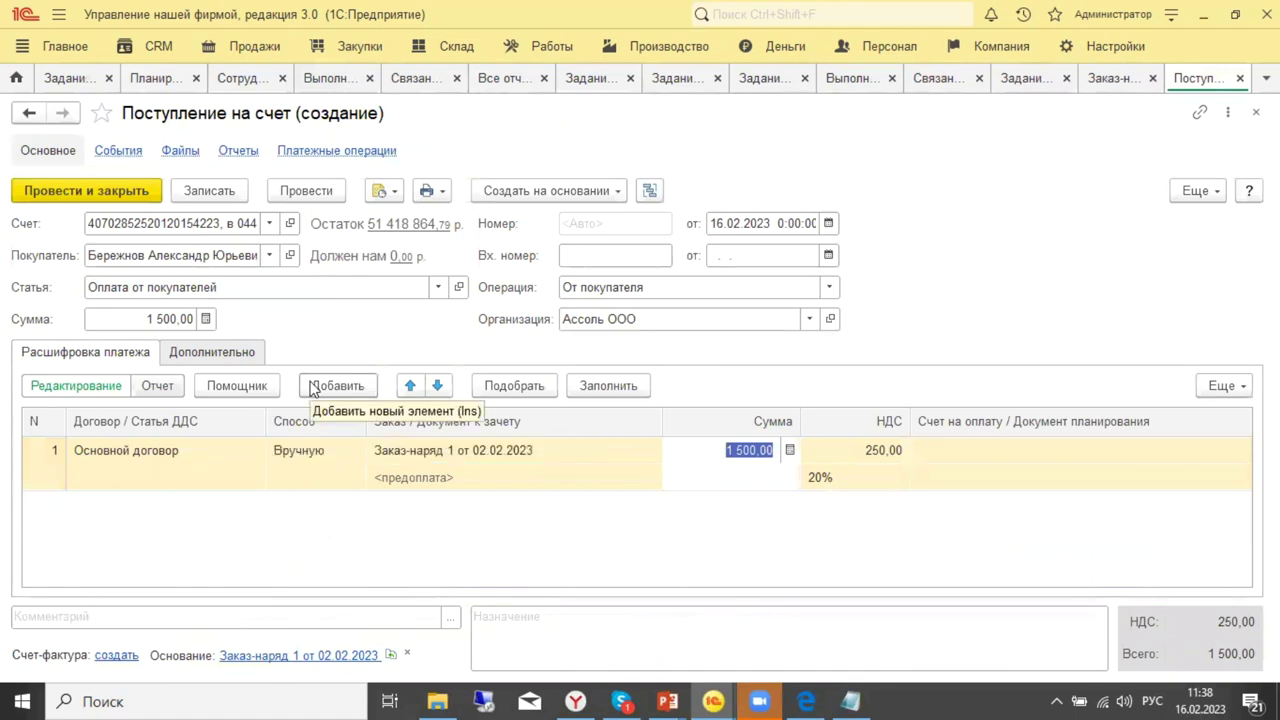
{"action": "type", "text": "5"}
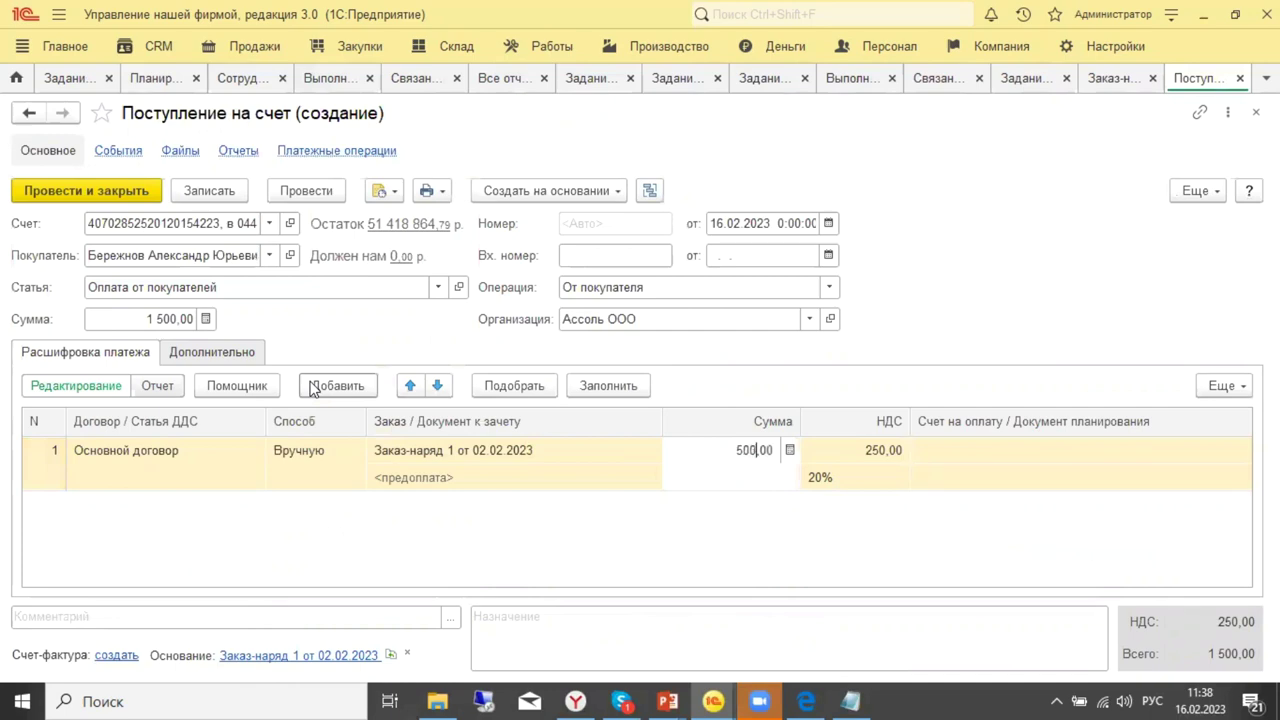
{"action": "left_click", "coordinate": [143, 194]}
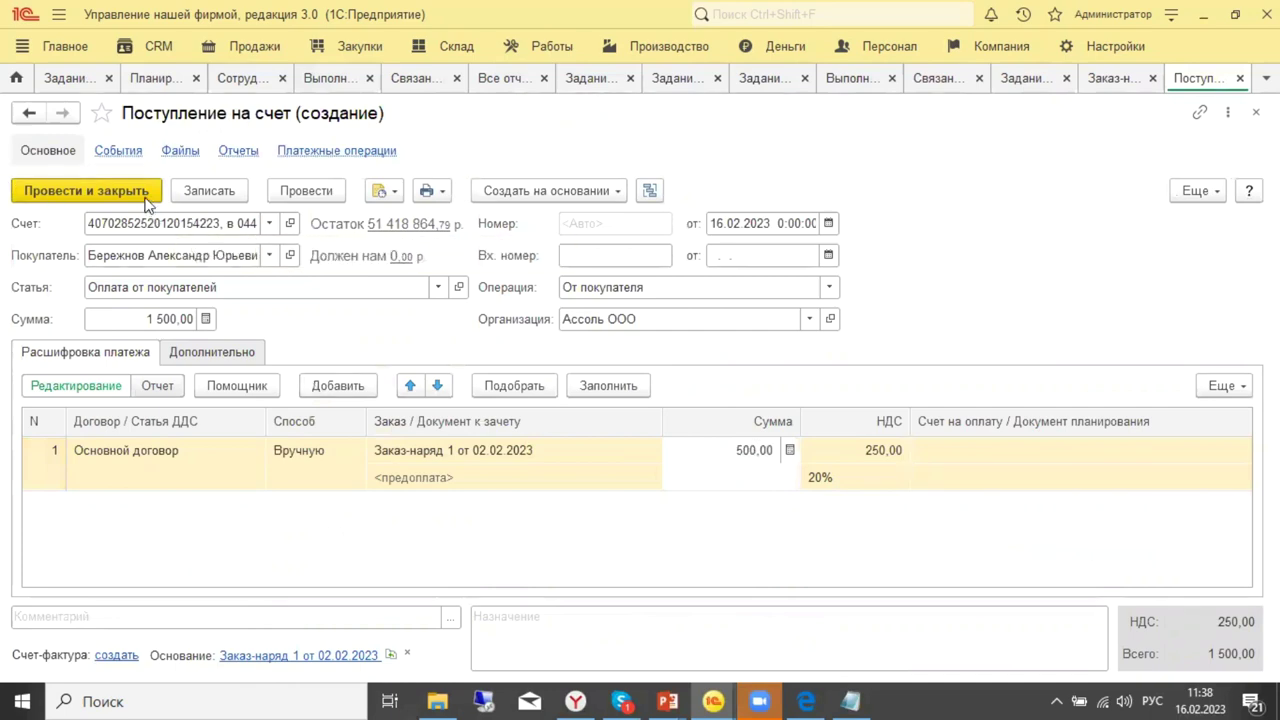
{"action": "left_click", "coordinate": [143, 194]}
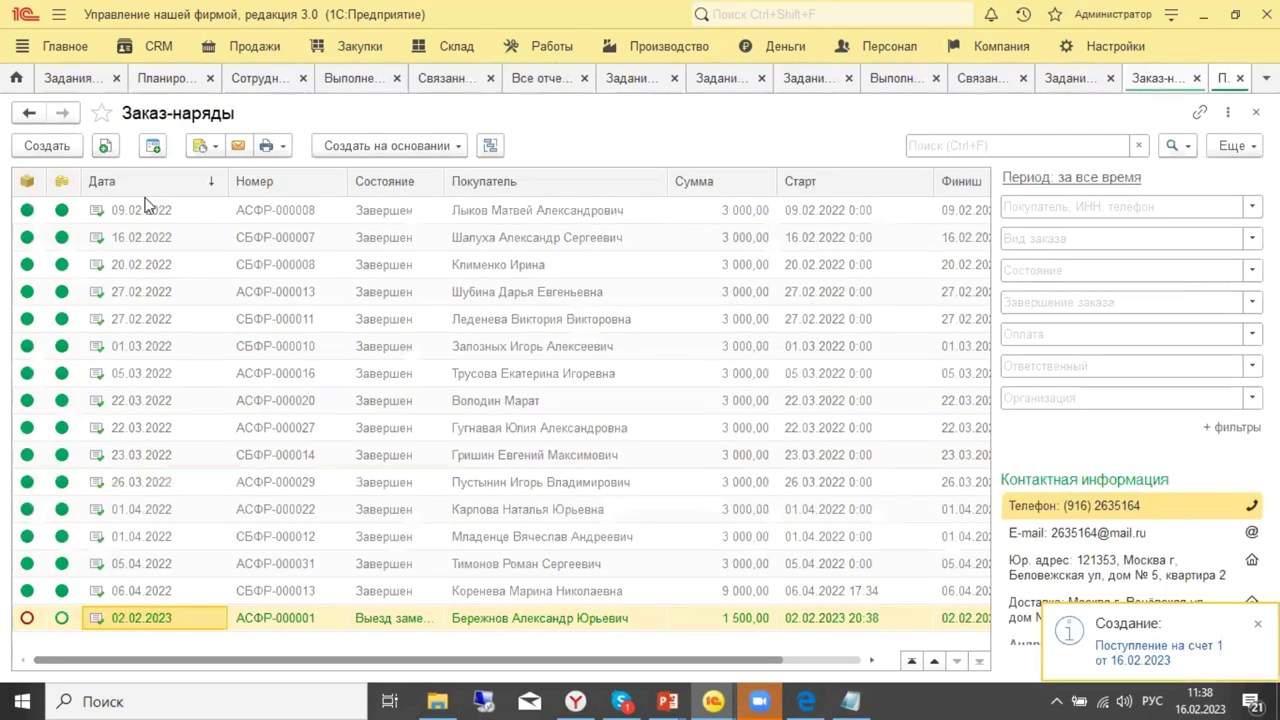
Review the related documents of the work order dated 02.02.2023, including its account receipt, and return to the order list.
{"action": "left_click", "coordinate": [490, 147]}
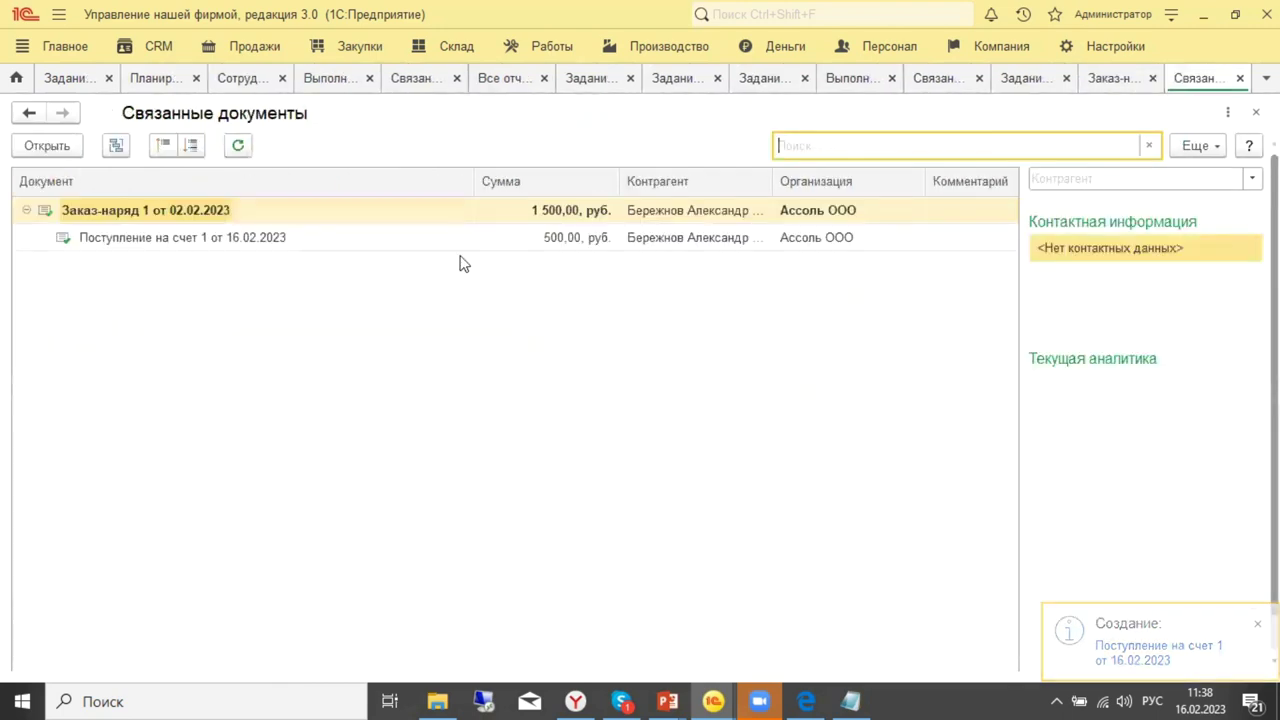
{"action": "left_click", "coordinate": [184, 222]}
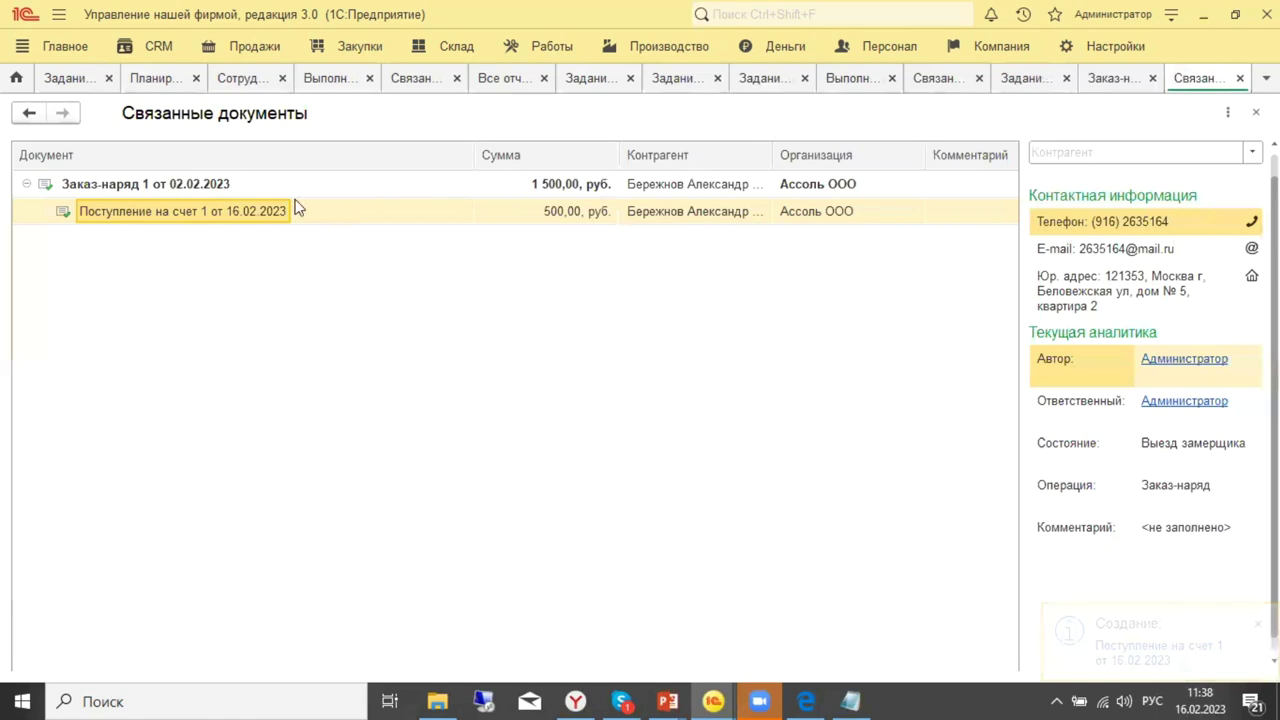
{"action": "left_click", "coordinate": [272, 190]}
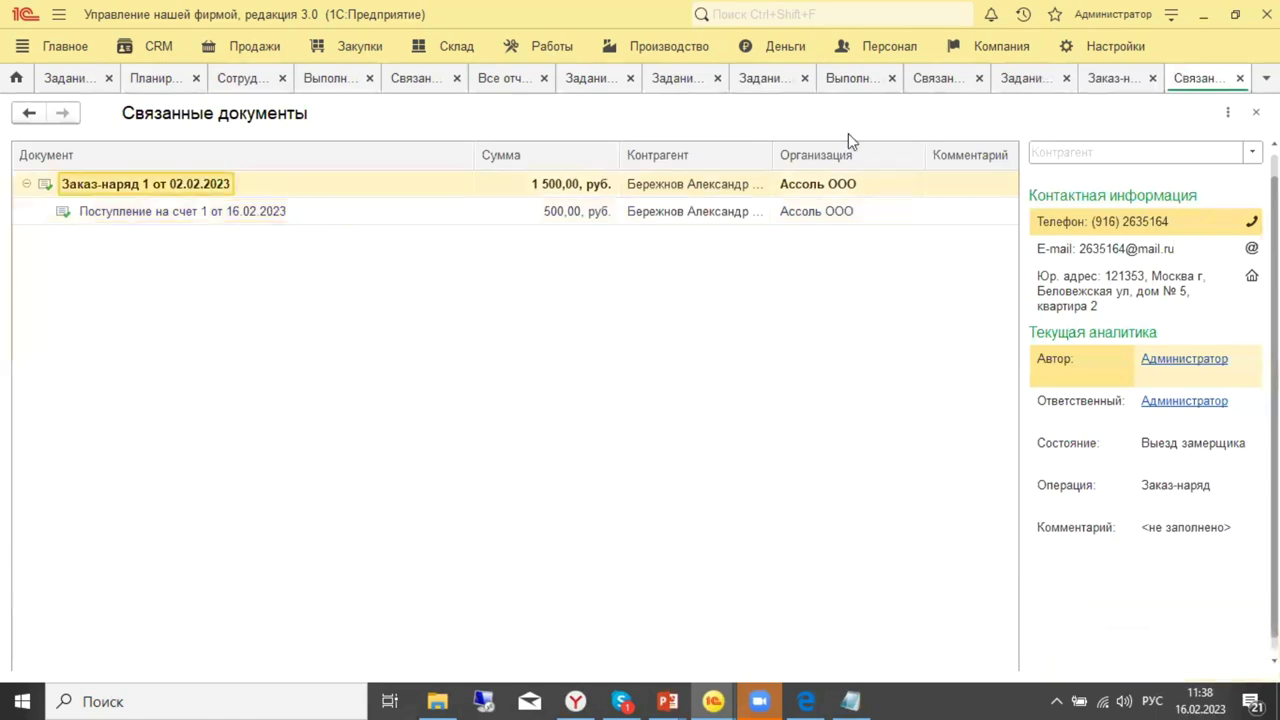
{"action": "left_click", "coordinate": [1240, 78]}
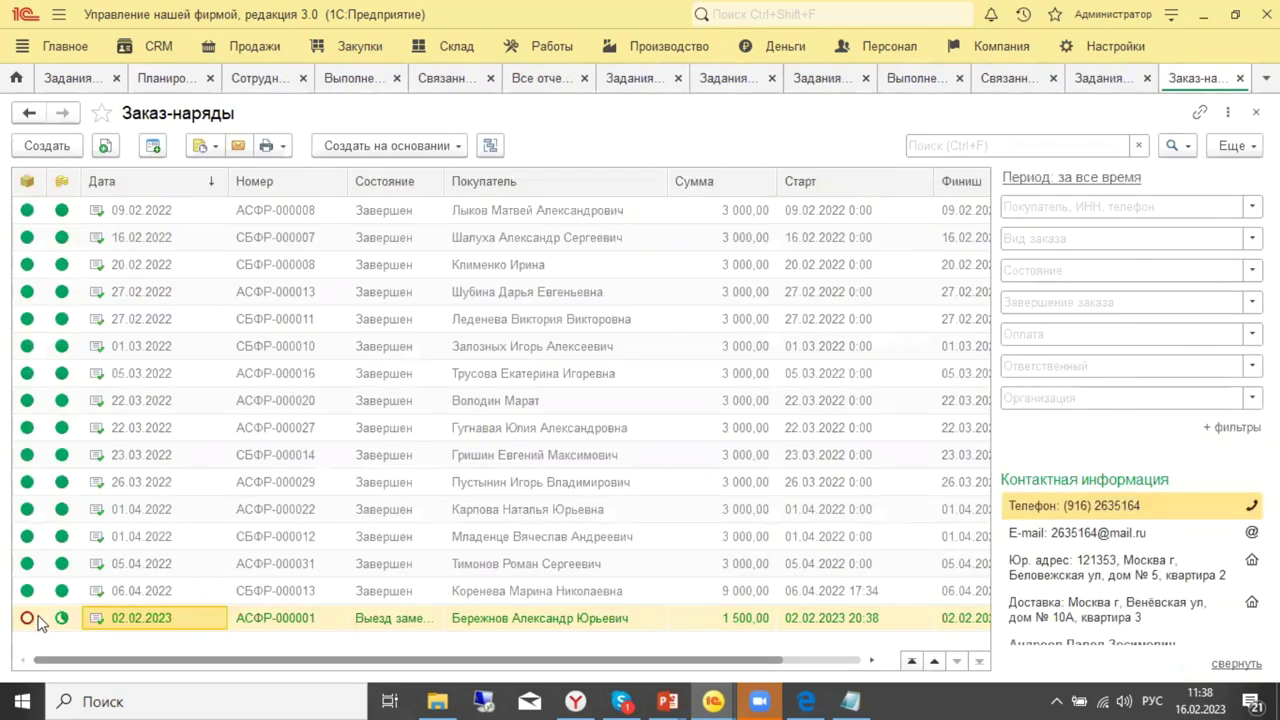
{"action": "left_click", "coordinate": [300, 625]}
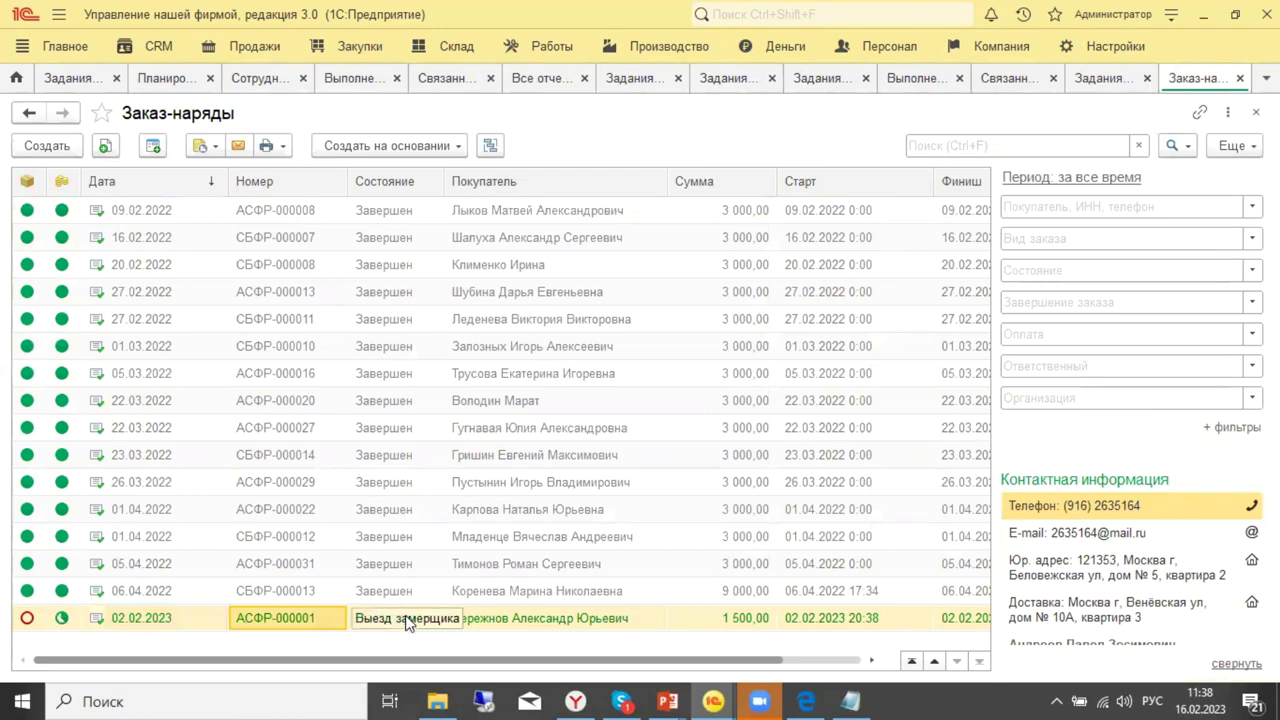
{"action": "left_click", "coordinate": [490, 145]}
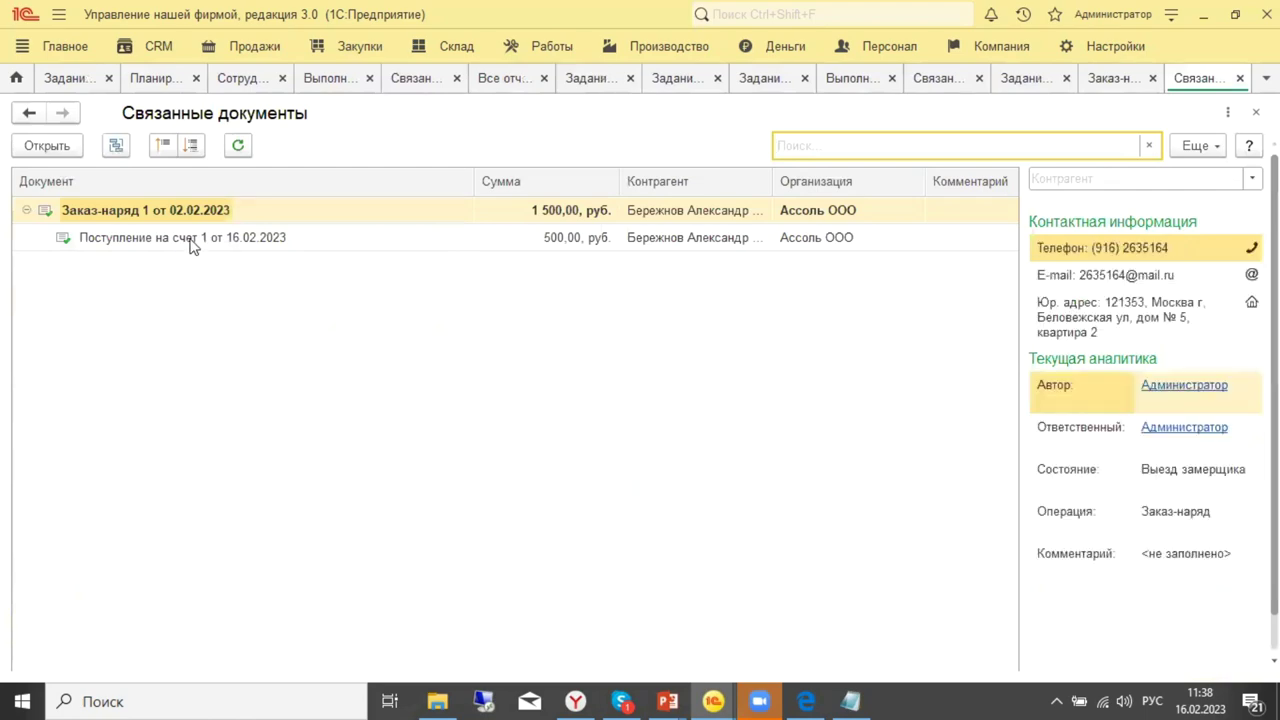
{"action": "left_click", "coordinate": [223, 211]}
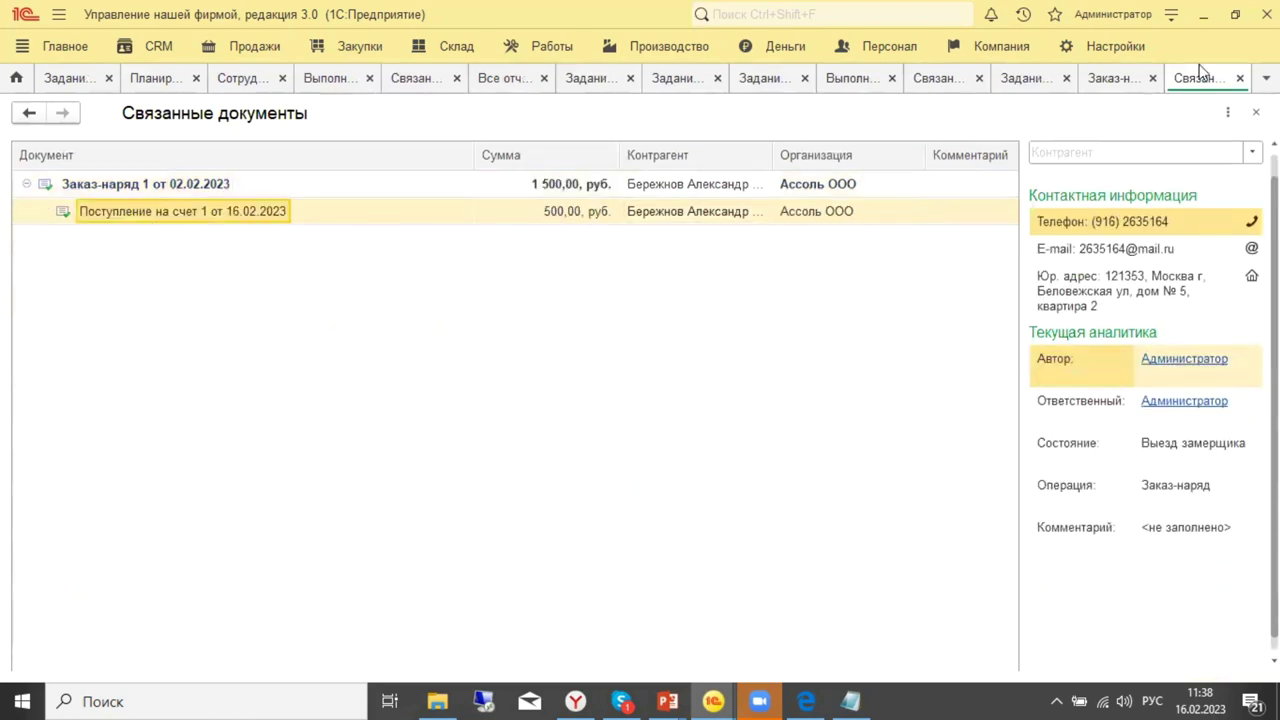
{"action": "left_click", "coordinate": [1240, 78]}
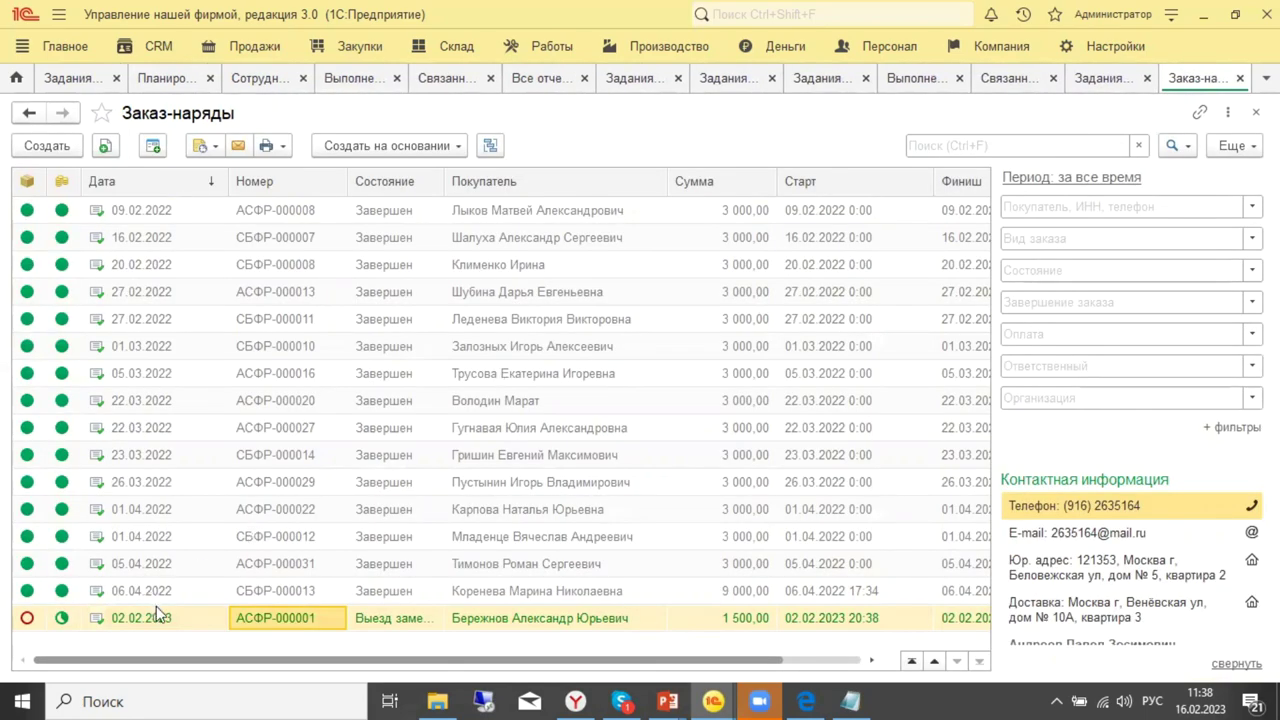
Examine the «Старт» and «Финиш» columns of the work orders in the list.
{"action": "right_click", "coordinate": [252, 622]}
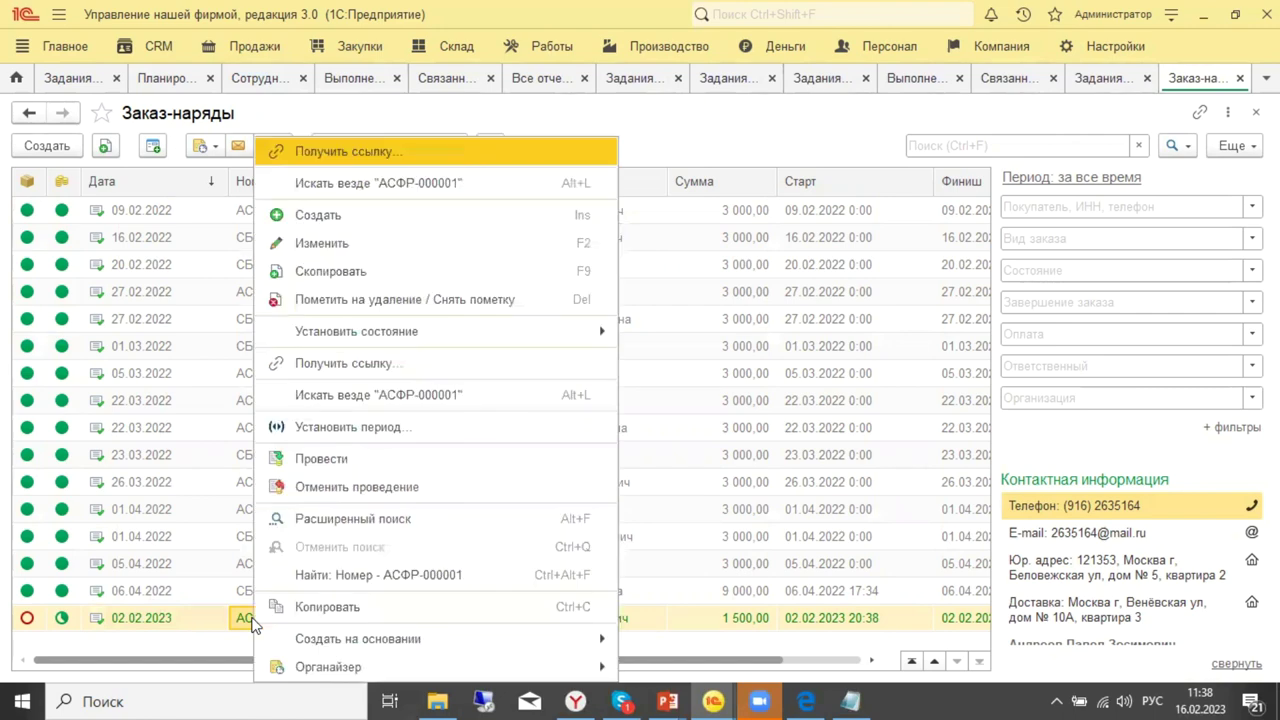
{"action": "left_click", "coordinate": [154, 611]}
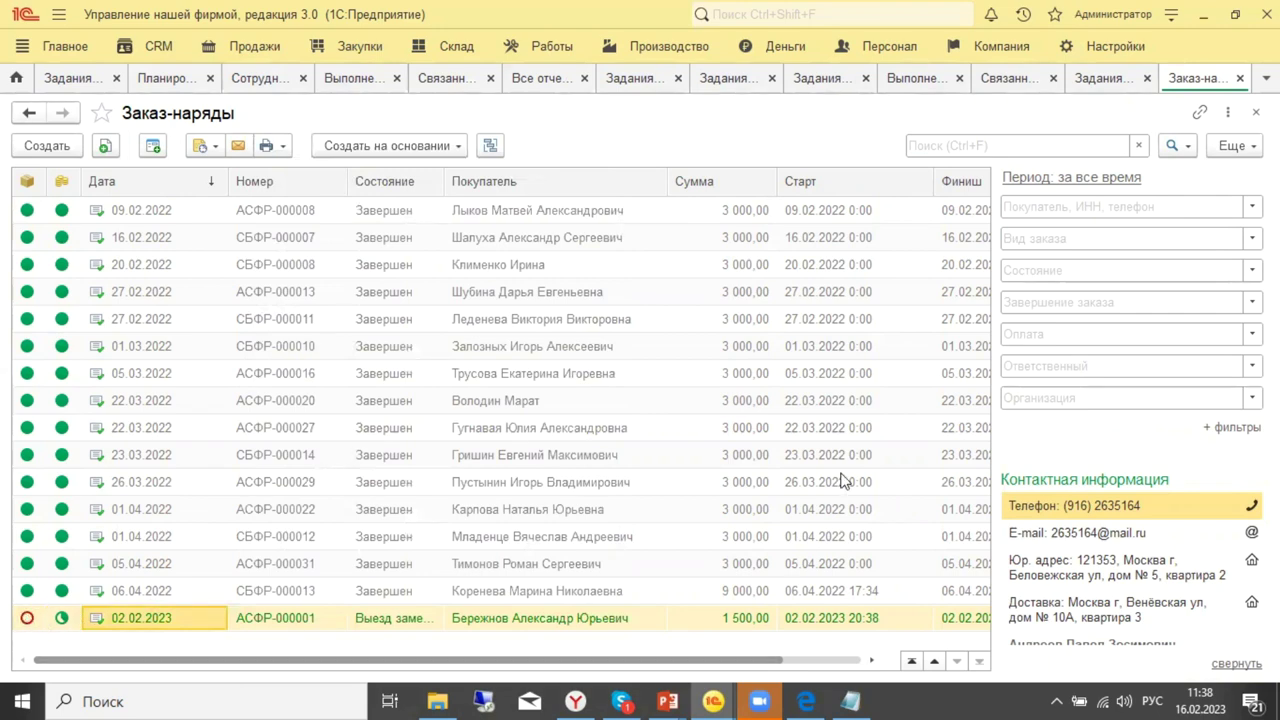
{"action": "left_click_drag", "start_coordinate": [651, 668], "coordinate": [513, 690]}
{"action": "left_click_drag", "start_coordinate": [497, 668], "coordinate": [365, 677]}
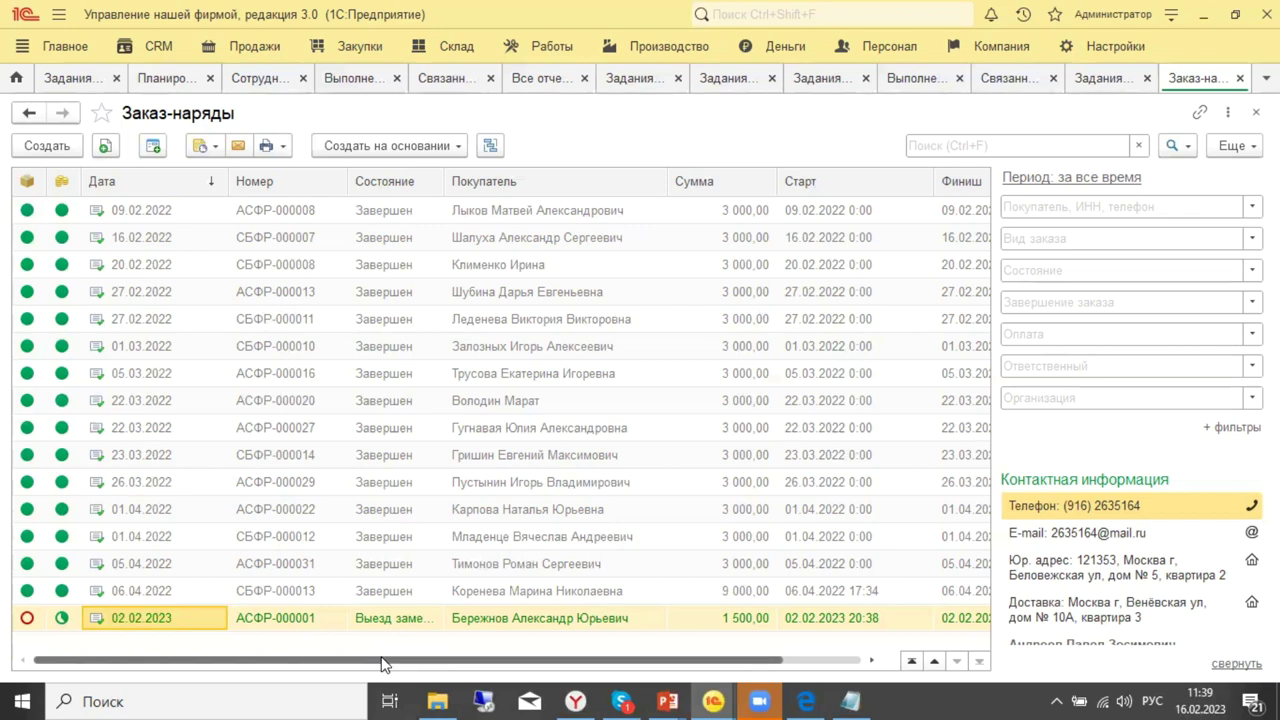
{"action": "left_click_drag", "start_coordinate": [383, 661], "coordinate": [460, 662]}
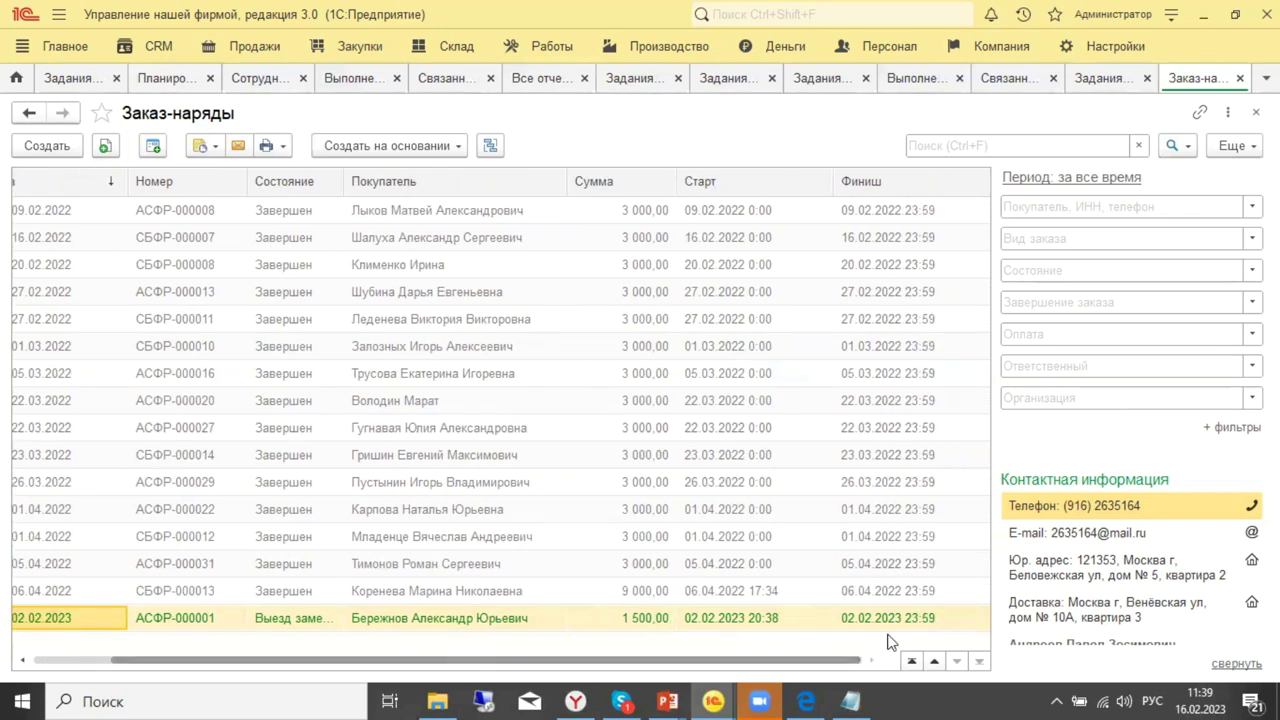
{"action": "left_click_drag", "start_coordinate": [752, 661], "coordinate": [532, 688]}
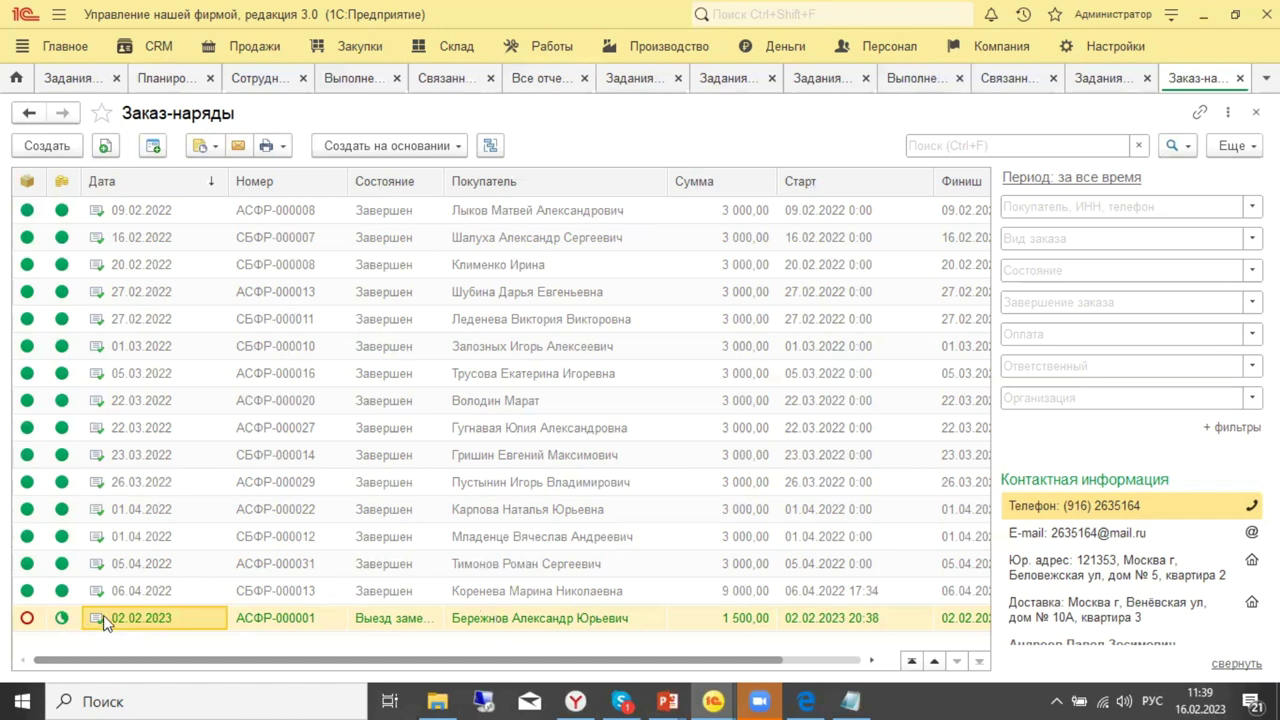
Open the work order dated 02.02.2023, review its start and finish dates, payment calendar, works and contract, and close it unchanged.
{"action": "left_click", "coordinate": [240, 616]}
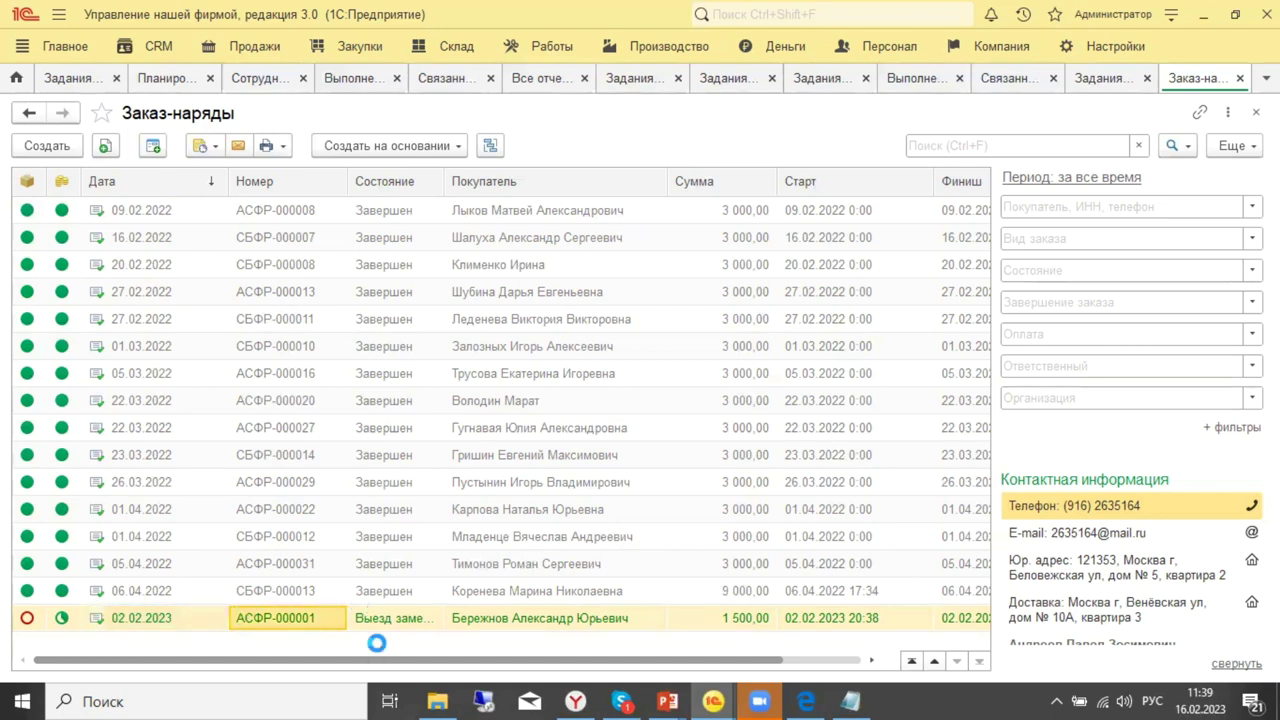
{"action": "left_click", "coordinate": [173, 388]}
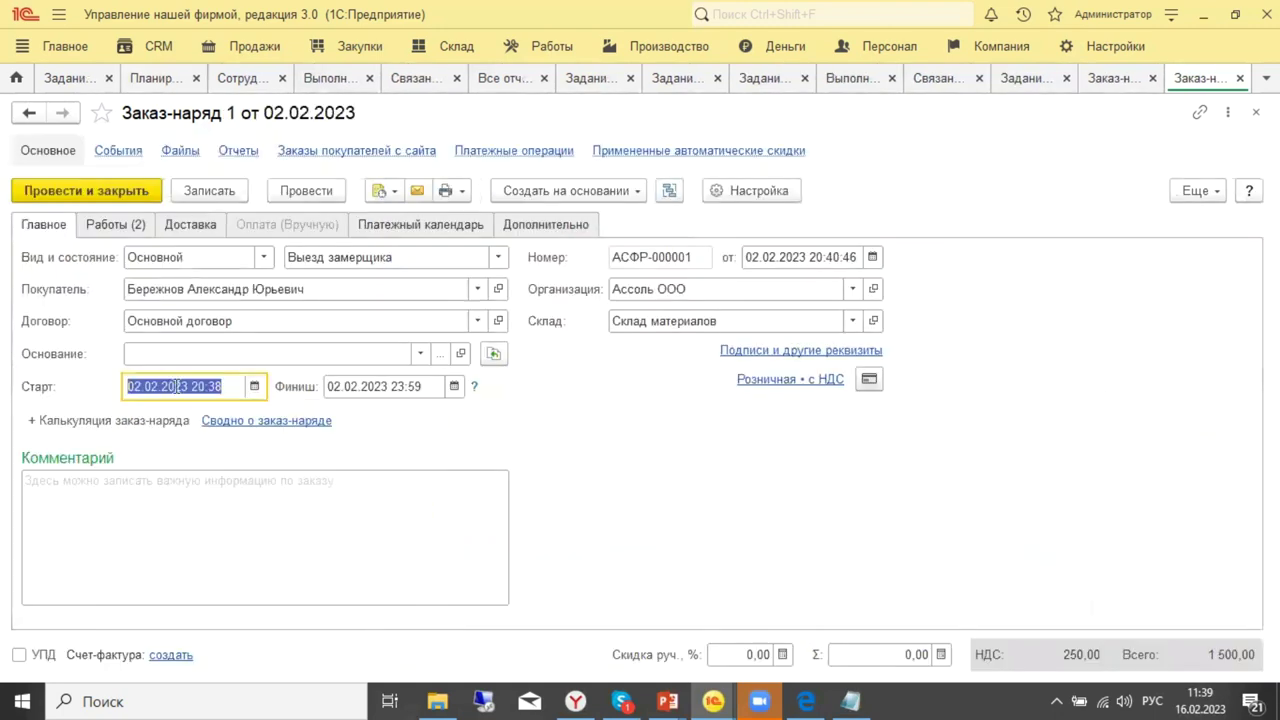
{"action": "left_click", "coordinate": [360, 378]}
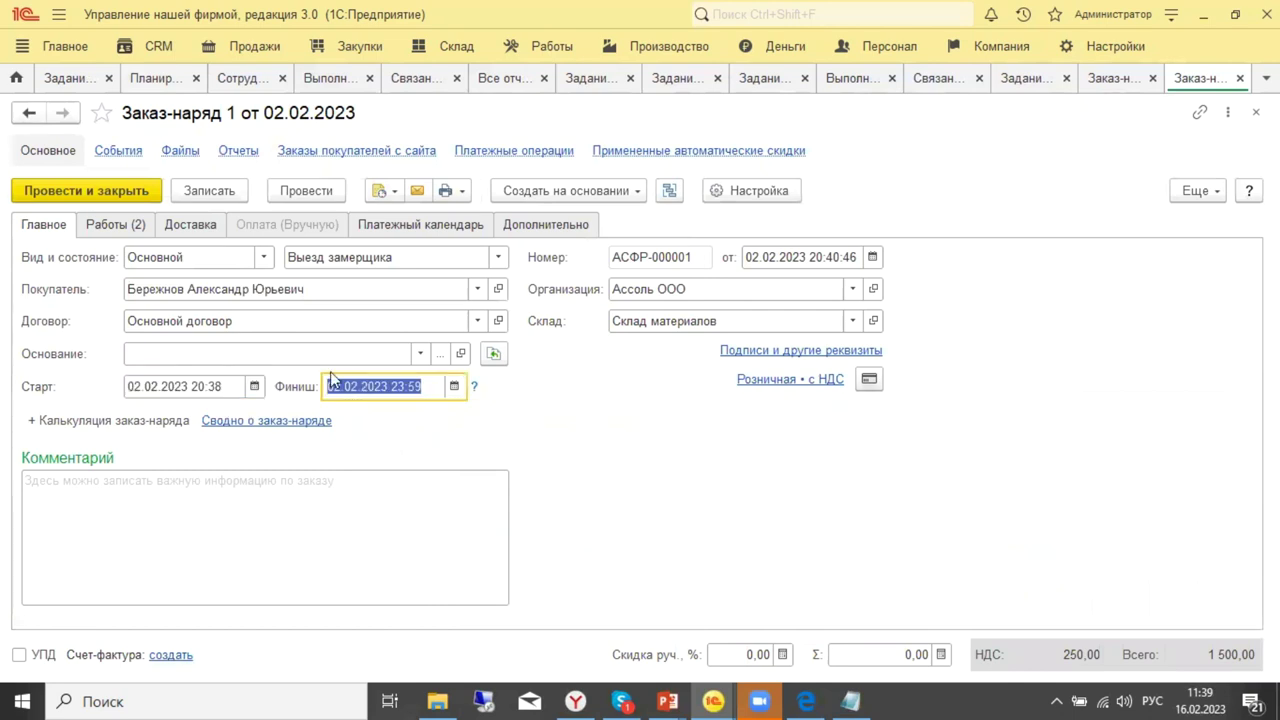
{"action": "left_click", "coordinate": [420, 227]}
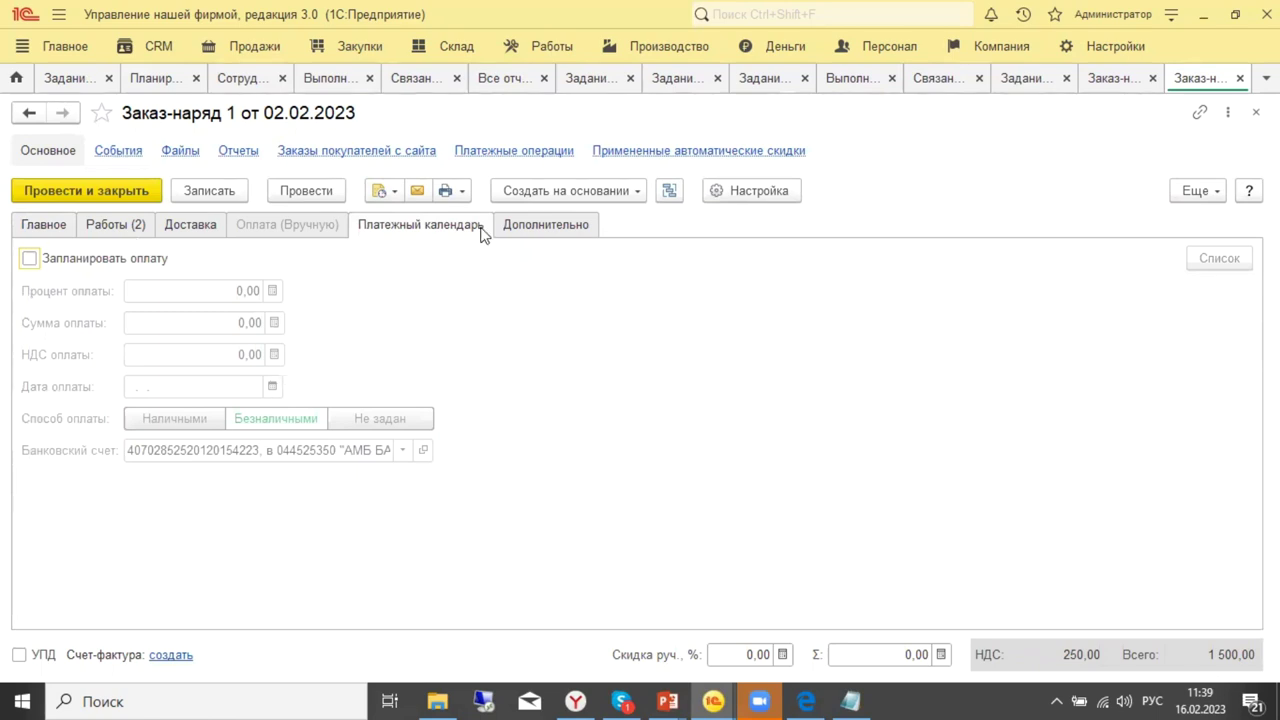
{"action": "left_click", "coordinate": [205, 225]}
{"action": "left_click", "coordinate": [111, 227]}
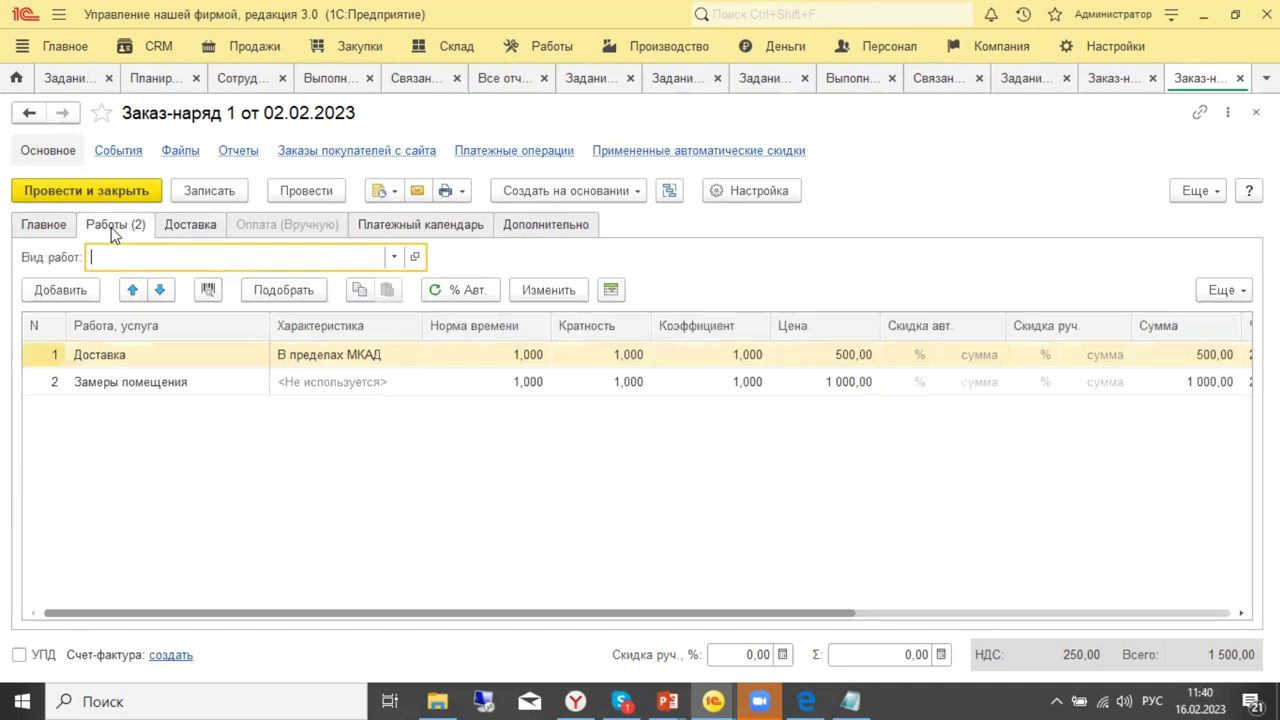
{"action": "left_click", "coordinate": [48, 226]}
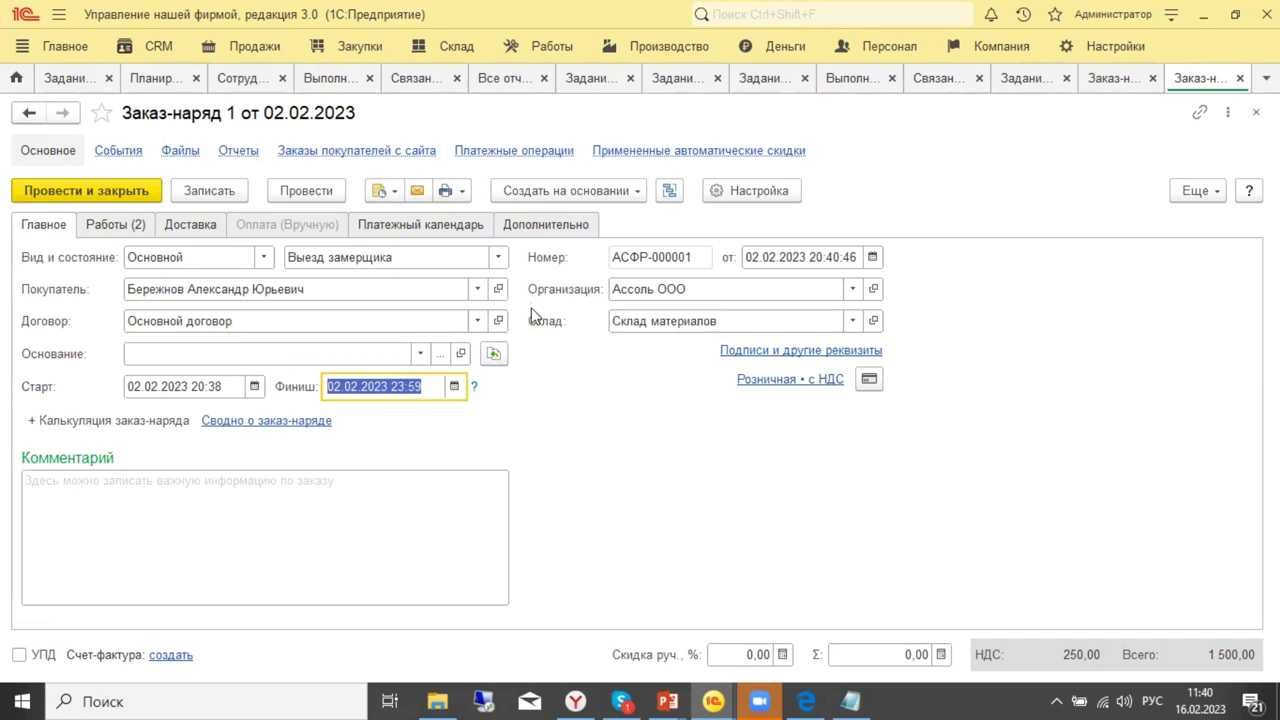
{"action": "left_click", "coordinate": [312, 321]}
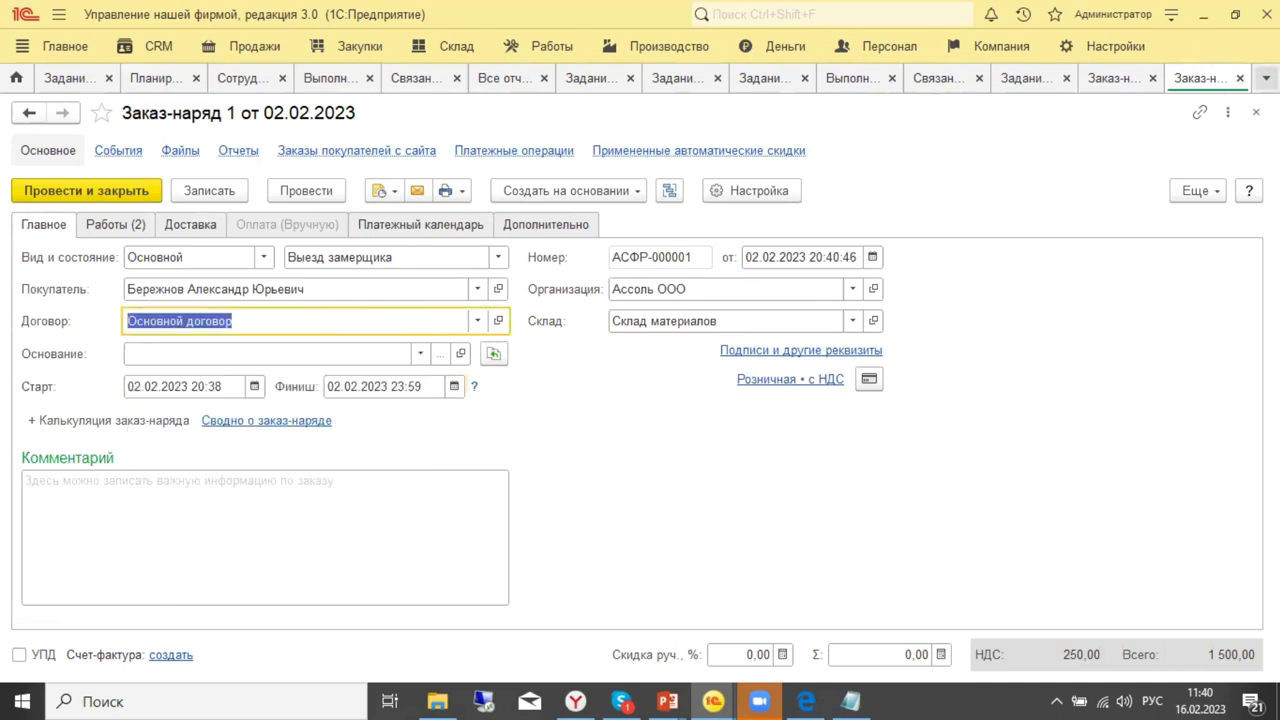
{"action": "left_click", "coordinate": [1240, 78]}
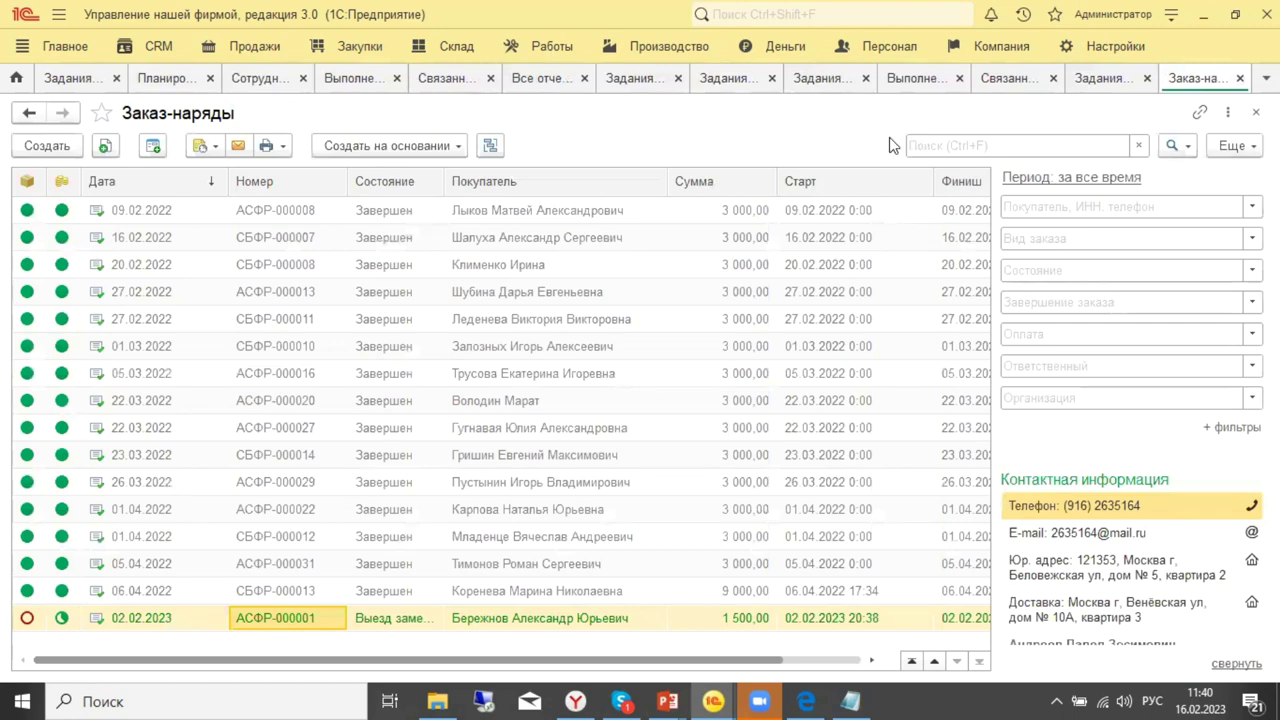
Open the related documents of the work order dated 06.04.2022 and examine the chain from its initial «Личная встреча» event.
{"action": "left_click", "coordinate": [1095, 79]}
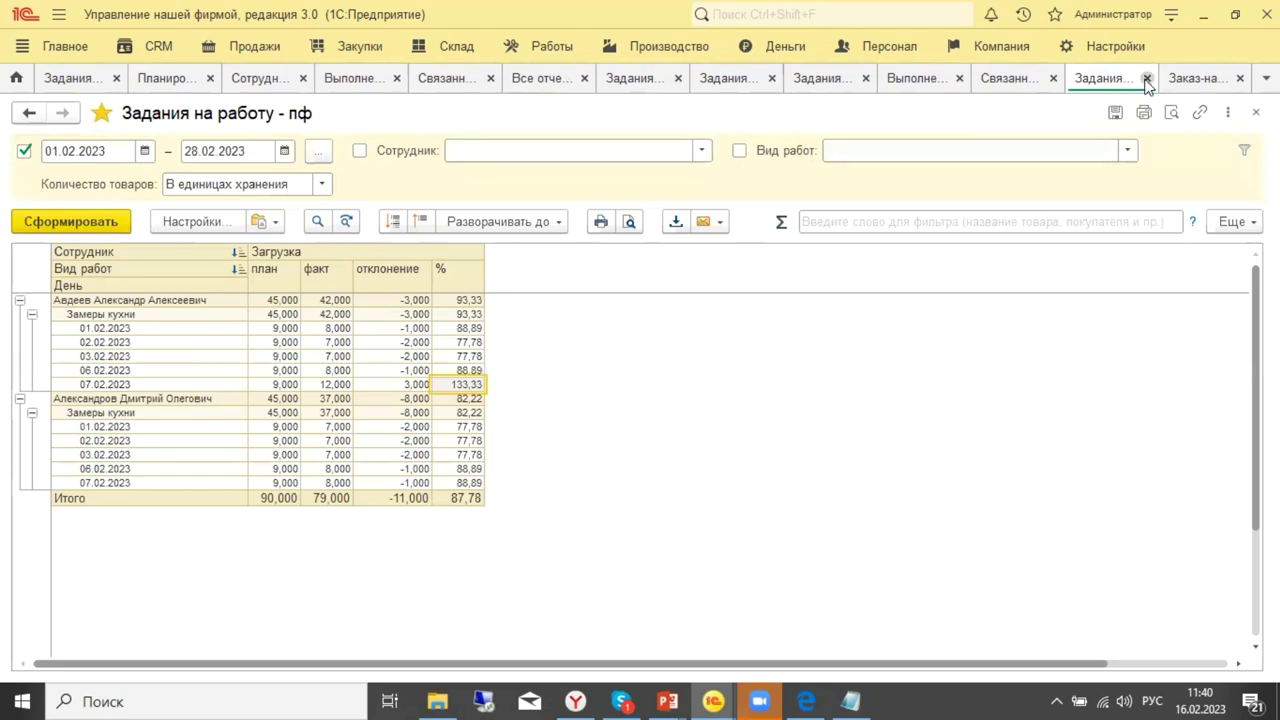
{"action": "left_click", "coordinate": [1188, 82]}
{"action": "left_click", "coordinate": [135, 596]}
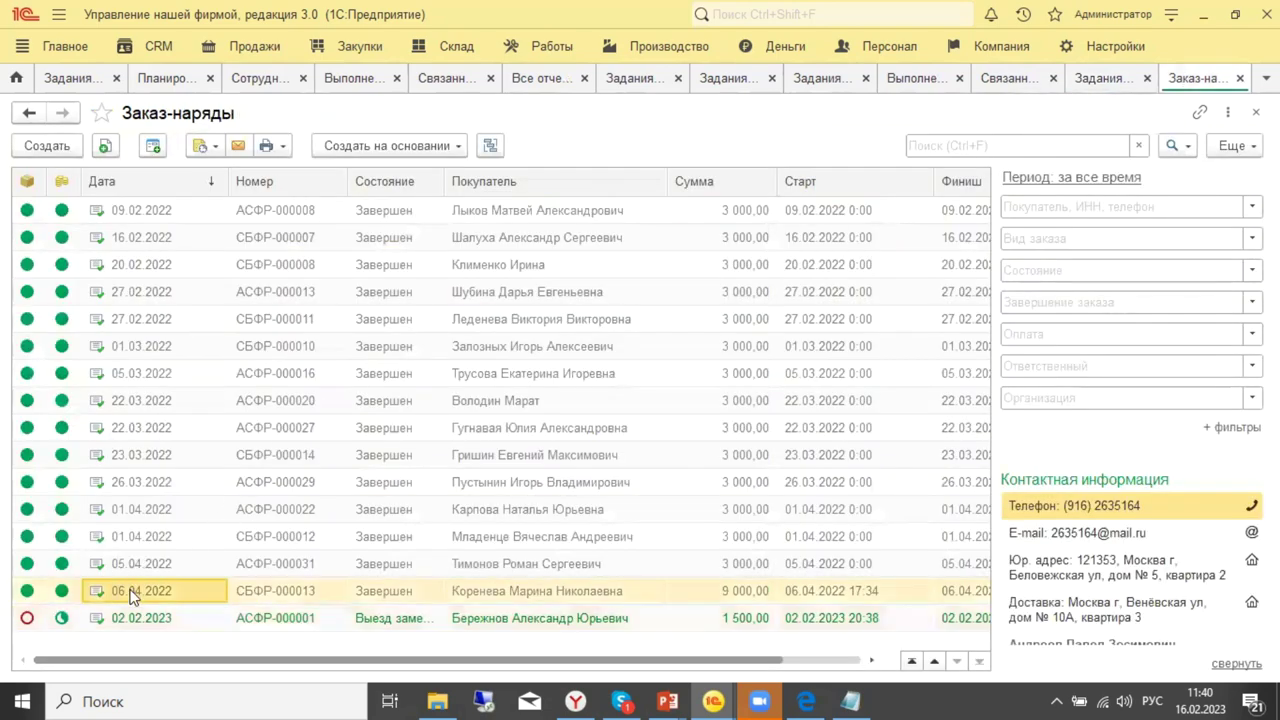
{"action": "left_click", "coordinate": [490, 146]}
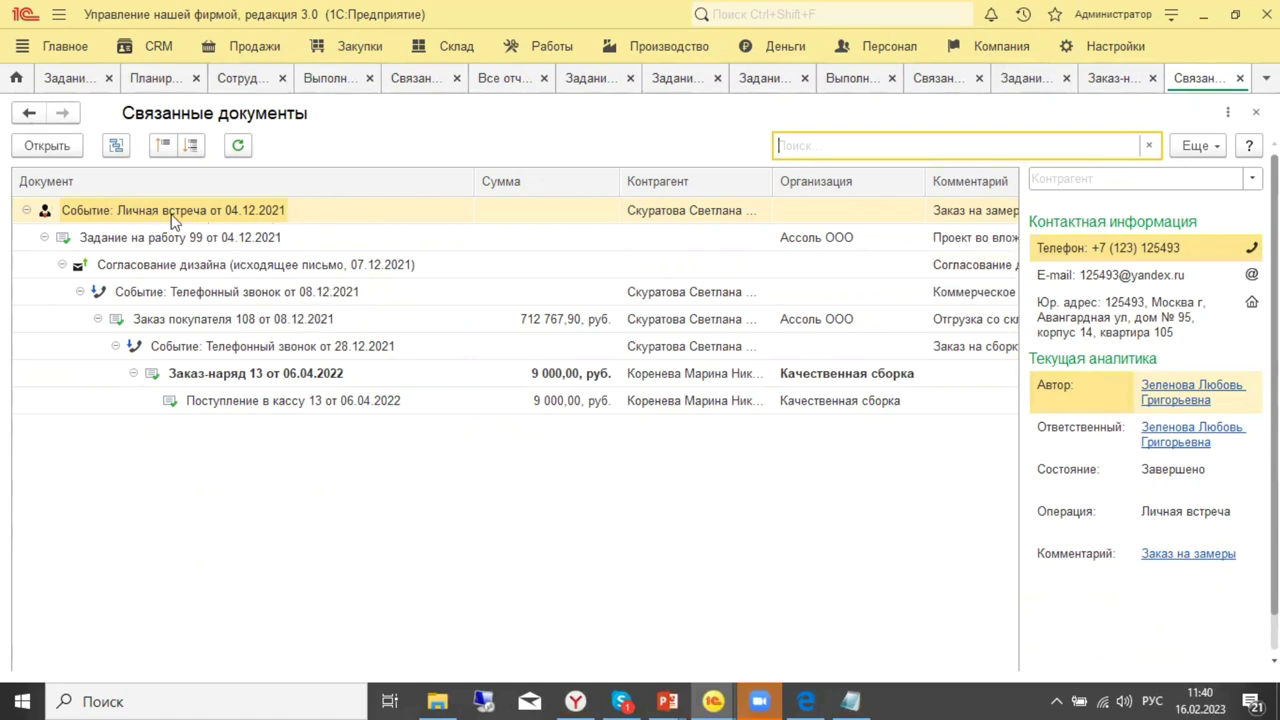
{"action": "left_click", "coordinate": [310, 217]}
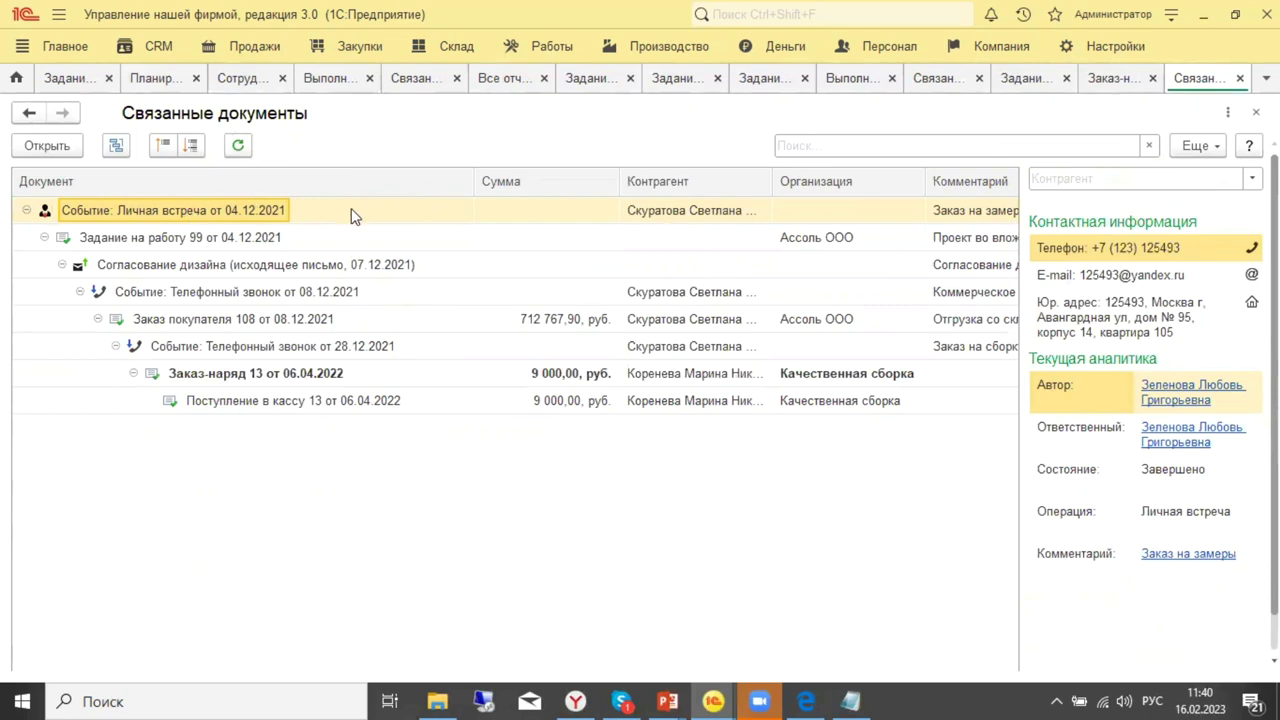
Examine the chain's work task of 04.12.2021, design approval letter of 07.12.2021 and phone call of 08.12.2021.
{"action": "left_click", "coordinate": [212, 242]}
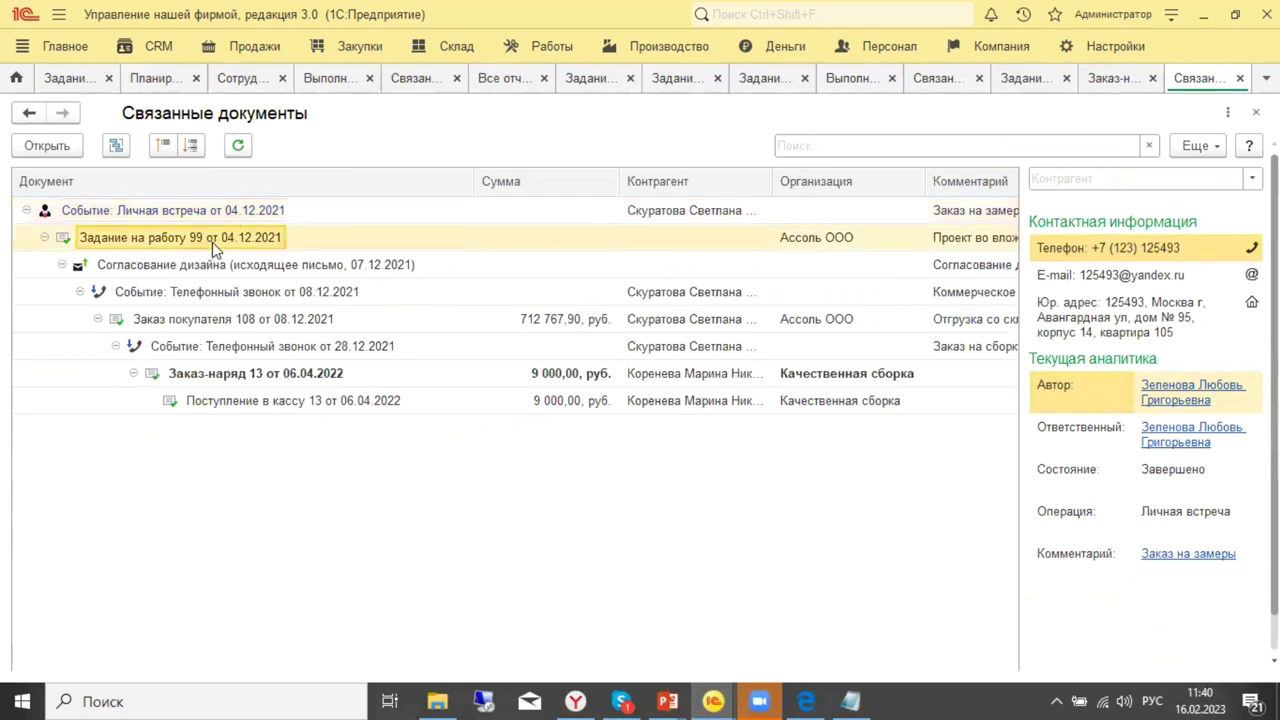
{"action": "left_click", "coordinate": [334, 275]}
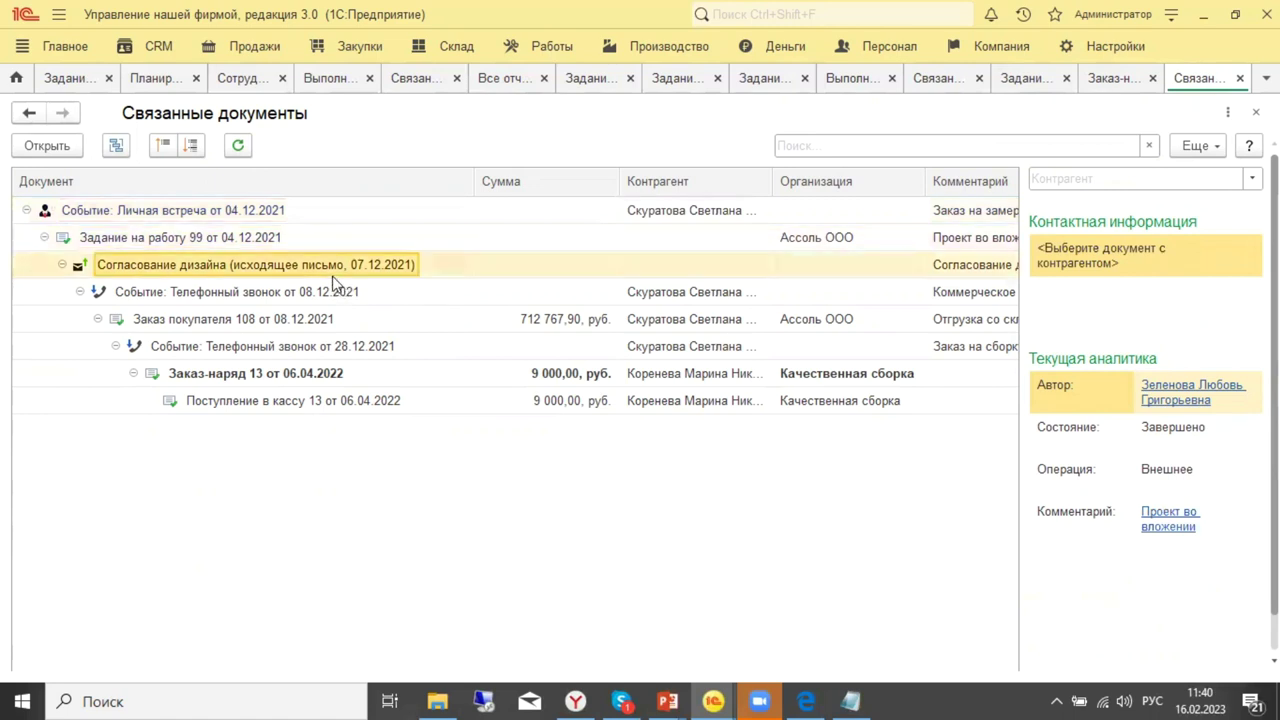
{"action": "left_click", "coordinate": [232, 291]}
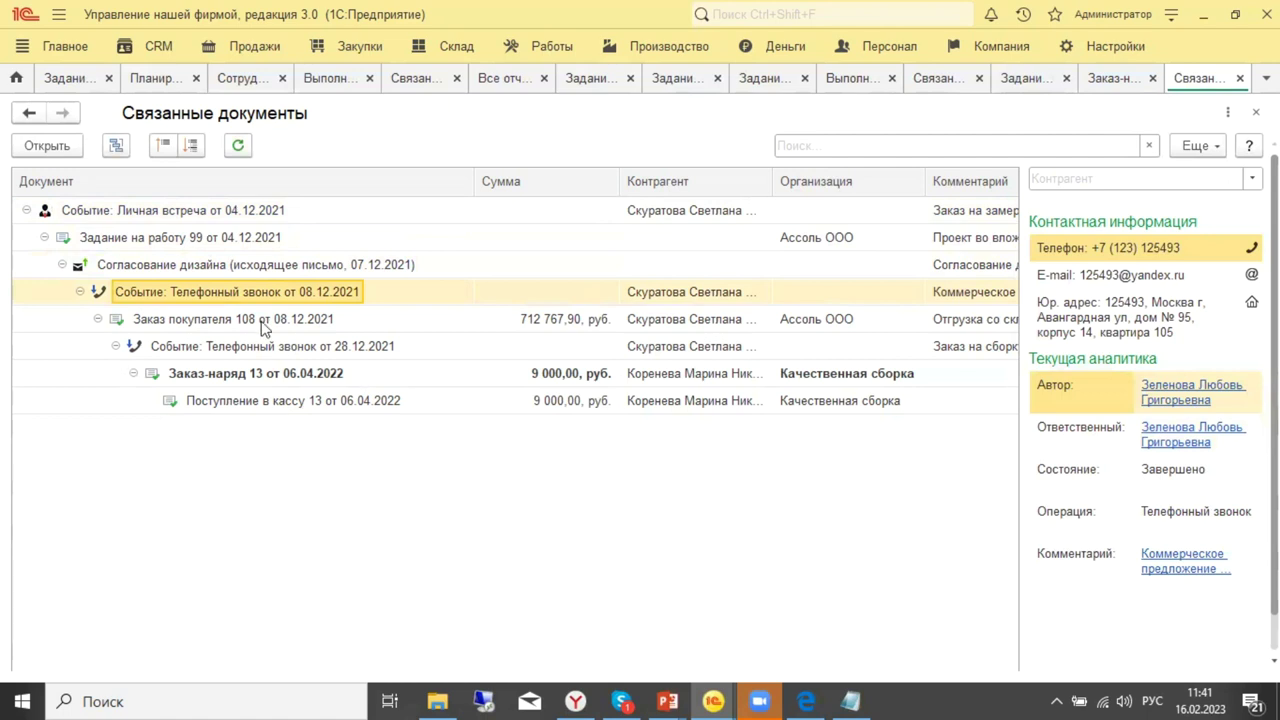
Open the customer order dated 08.12.2021 from the chain and review its goods list, delivery details and payment calendar.
{"action": "left_click", "coordinate": [211, 322]}
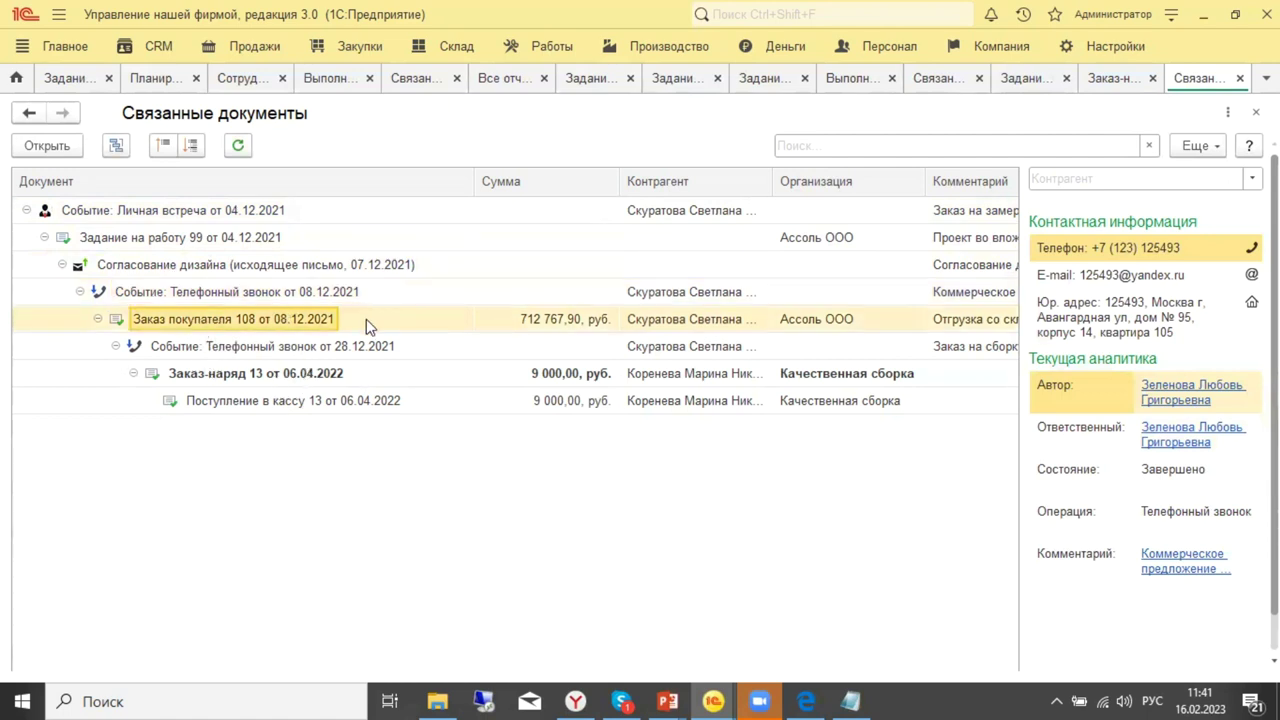
{"action": "left_click", "coordinate": [217, 321]}
{"action": "double_click", "coordinate": [220, 321]}
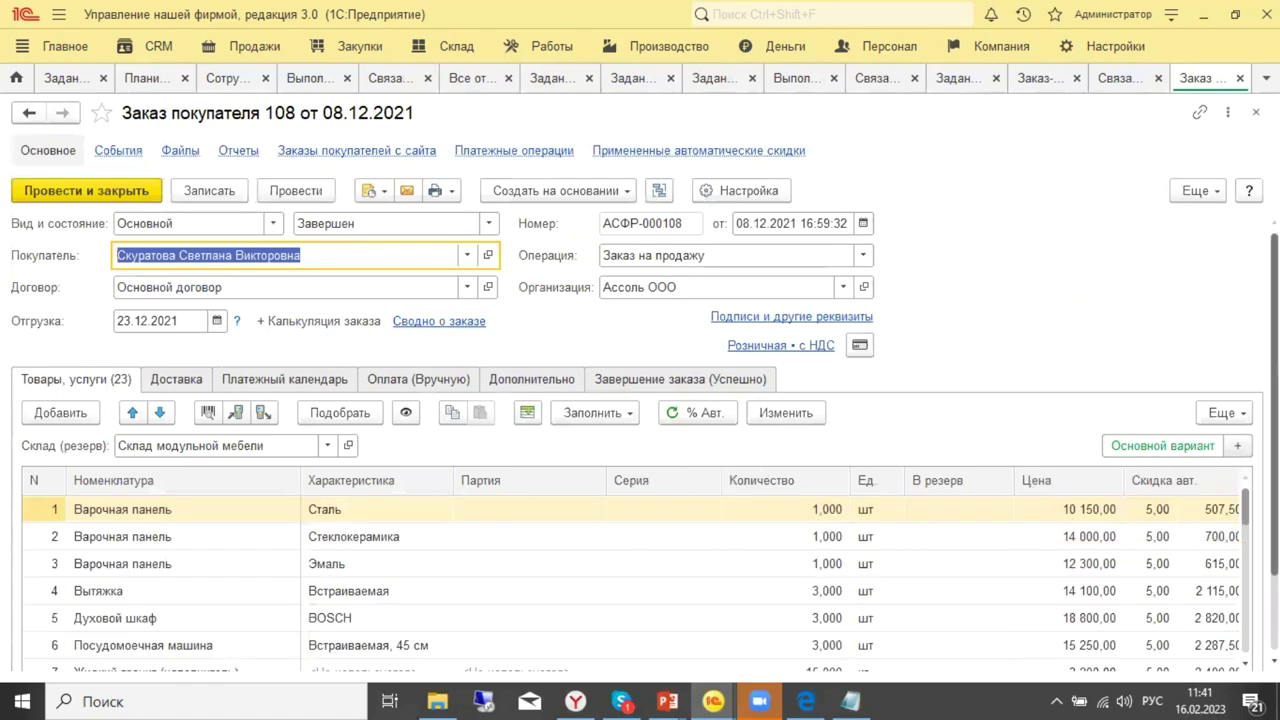
{"action": "scroll", "coordinate": [640, 420], "scroll_direction": "down", "scroll_amount": 2}
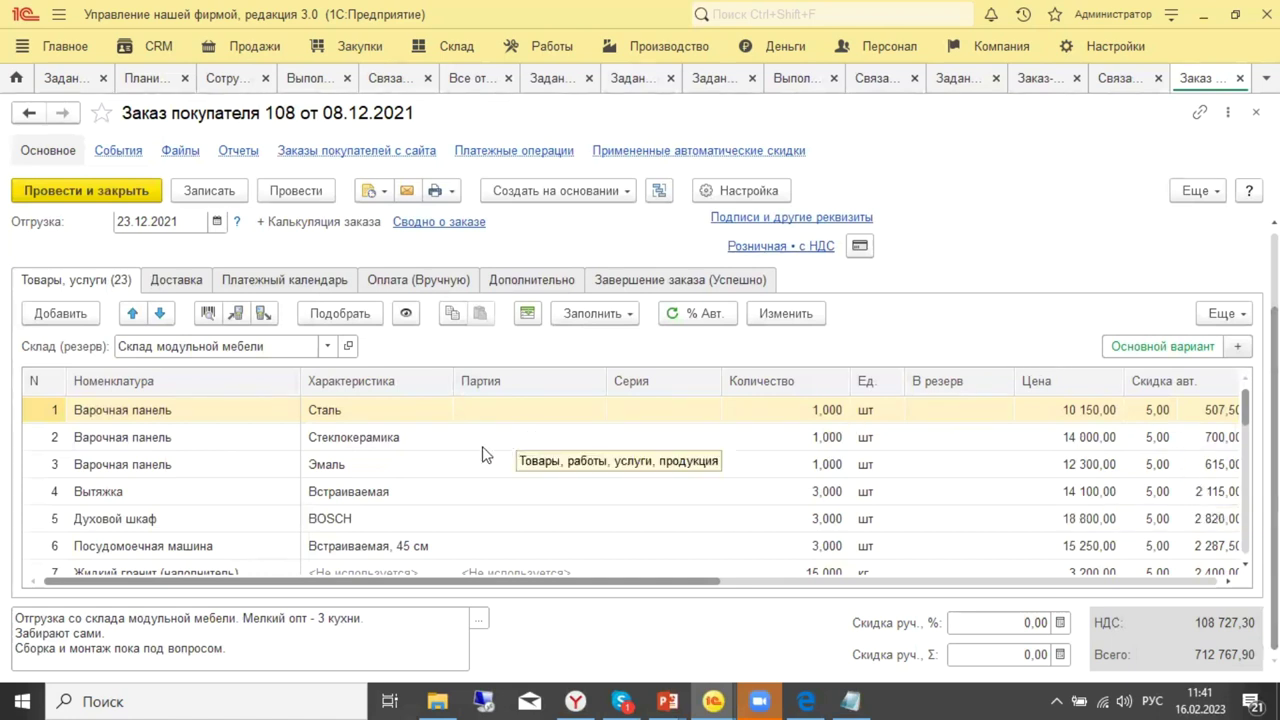
{"action": "scroll", "coordinate": [483, 453], "scroll_direction": "down", "scroll_amount": 6}
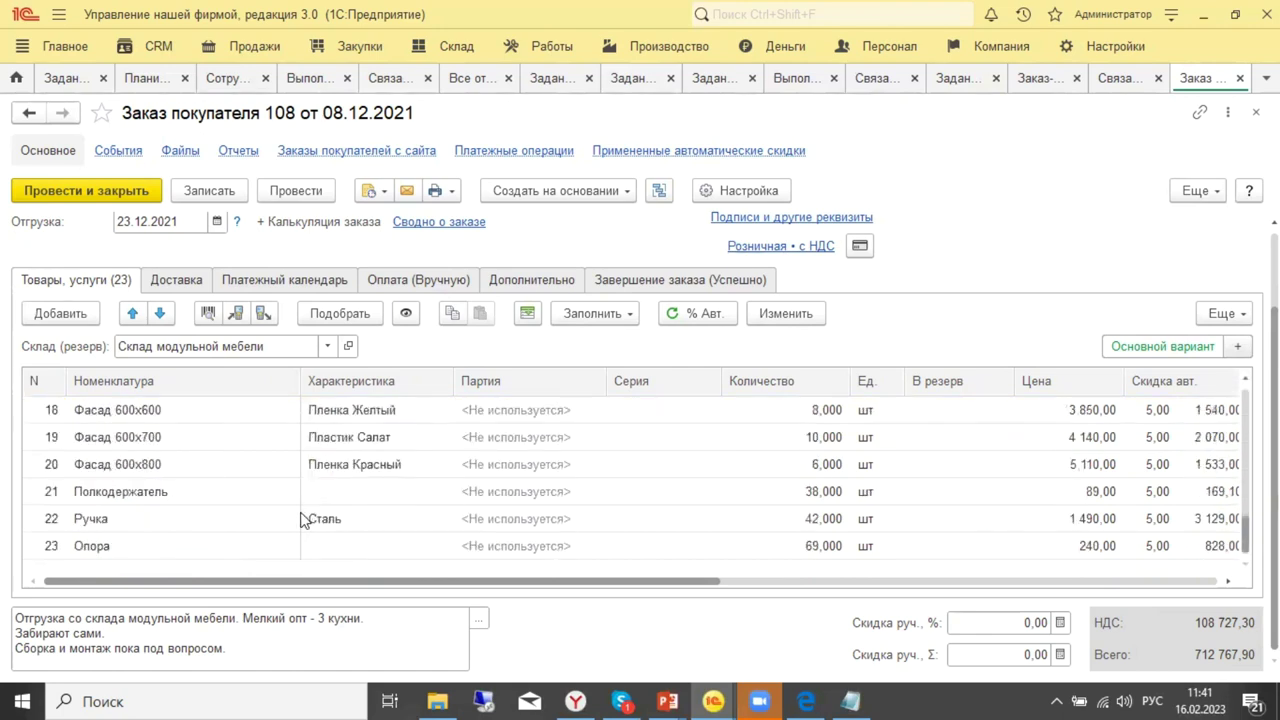
{"action": "scroll", "coordinate": [257, 484], "scroll_direction": "up", "scroll_amount": 5}
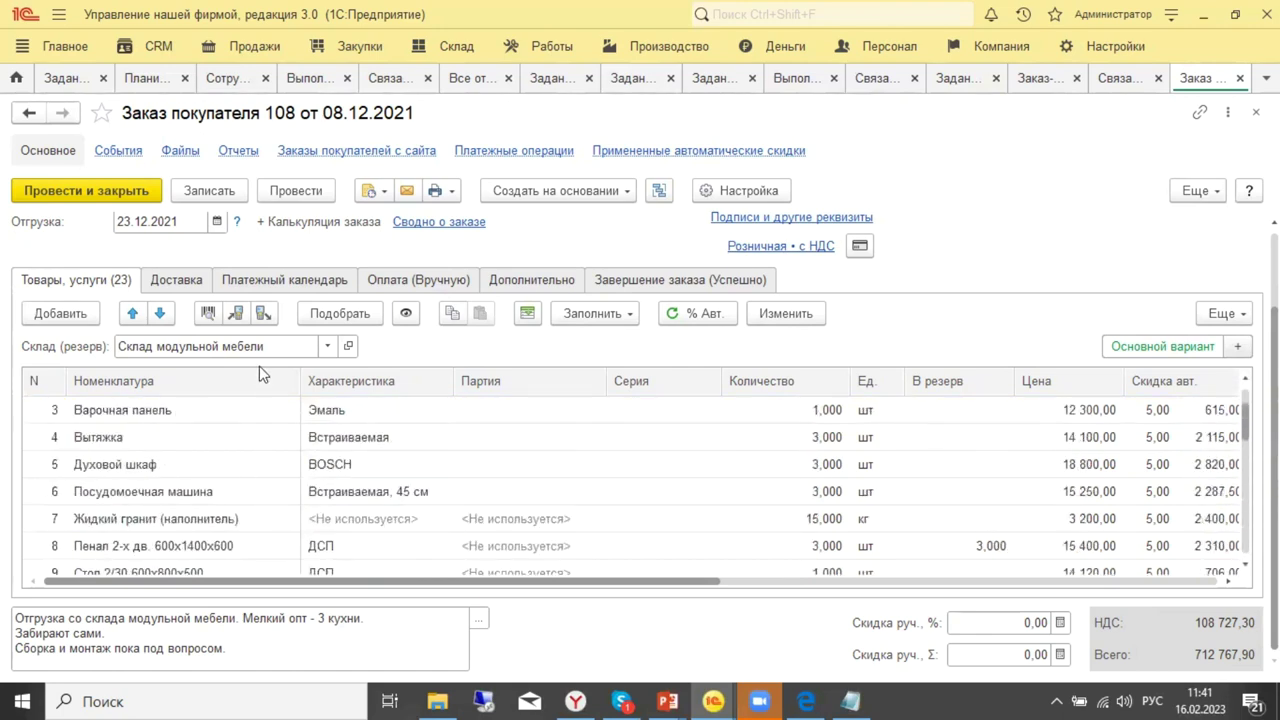
{"action": "left_click", "coordinate": [180, 282]}
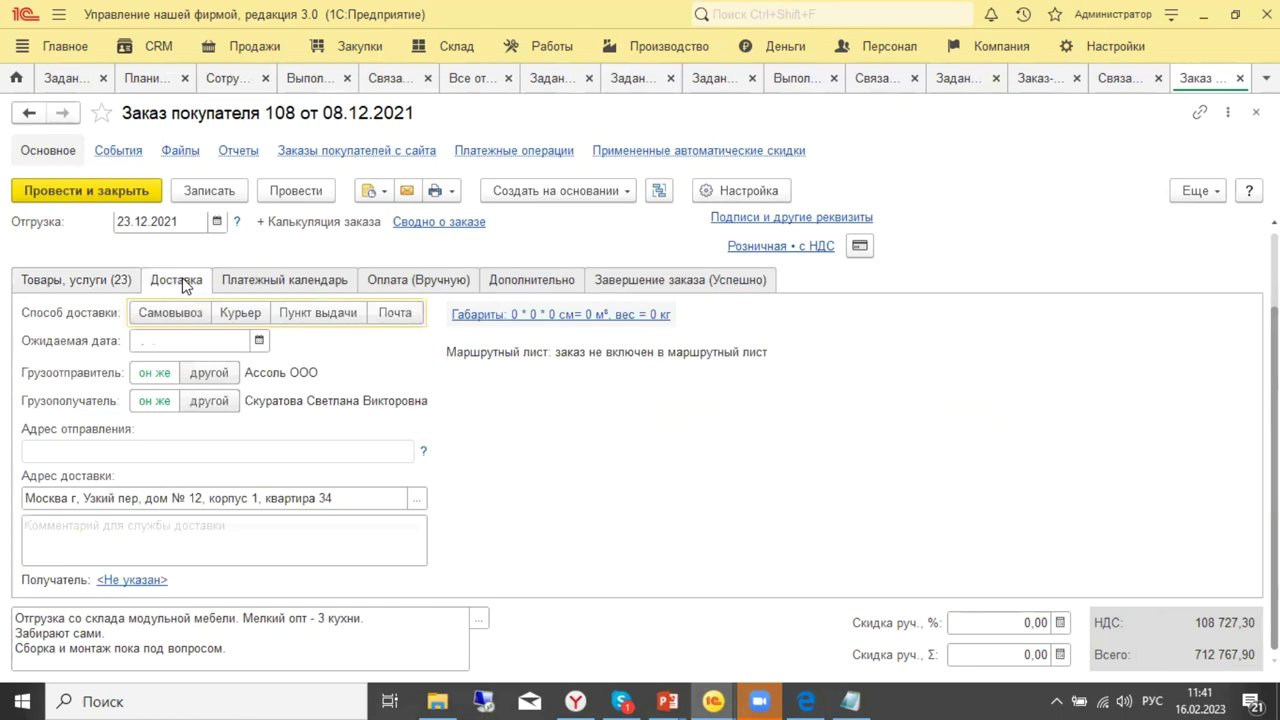
{"action": "left_click", "coordinate": [255, 285]}
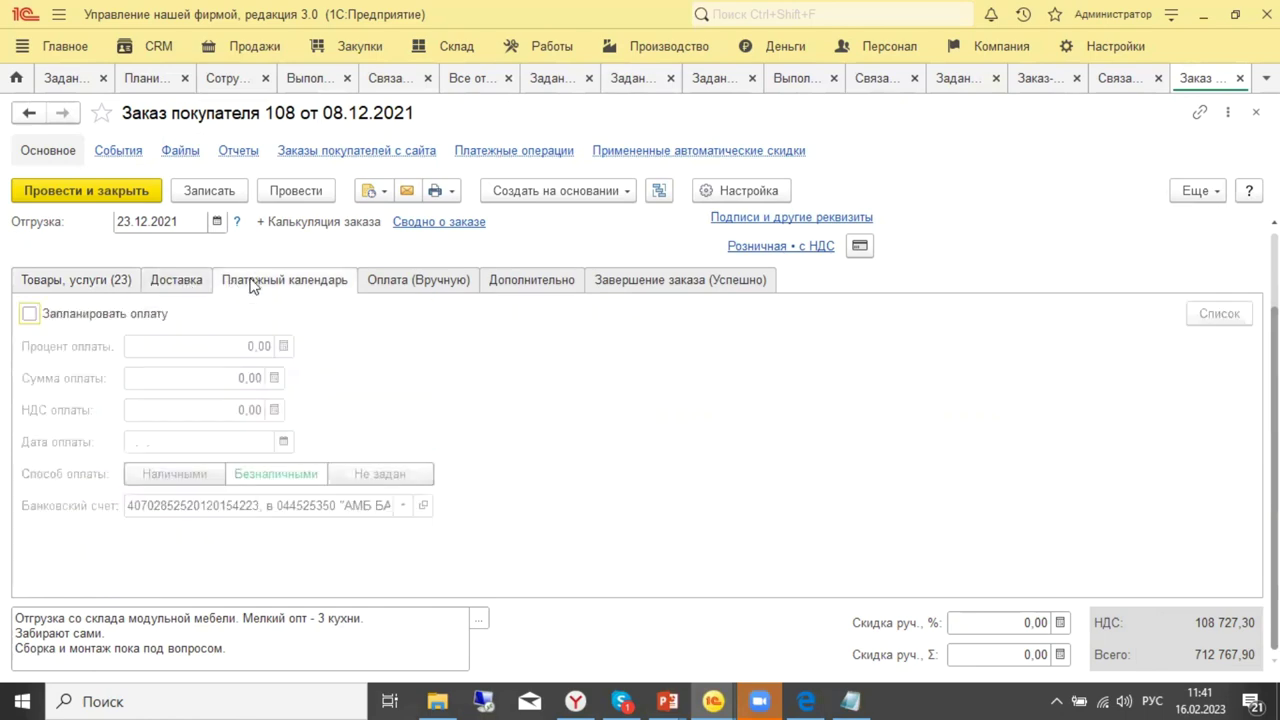
{"action": "left_click", "coordinate": [62, 281]}
{"action": "scroll", "coordinate": [398, 497], "scroll_direction": "down", "scroll_amount": 5}
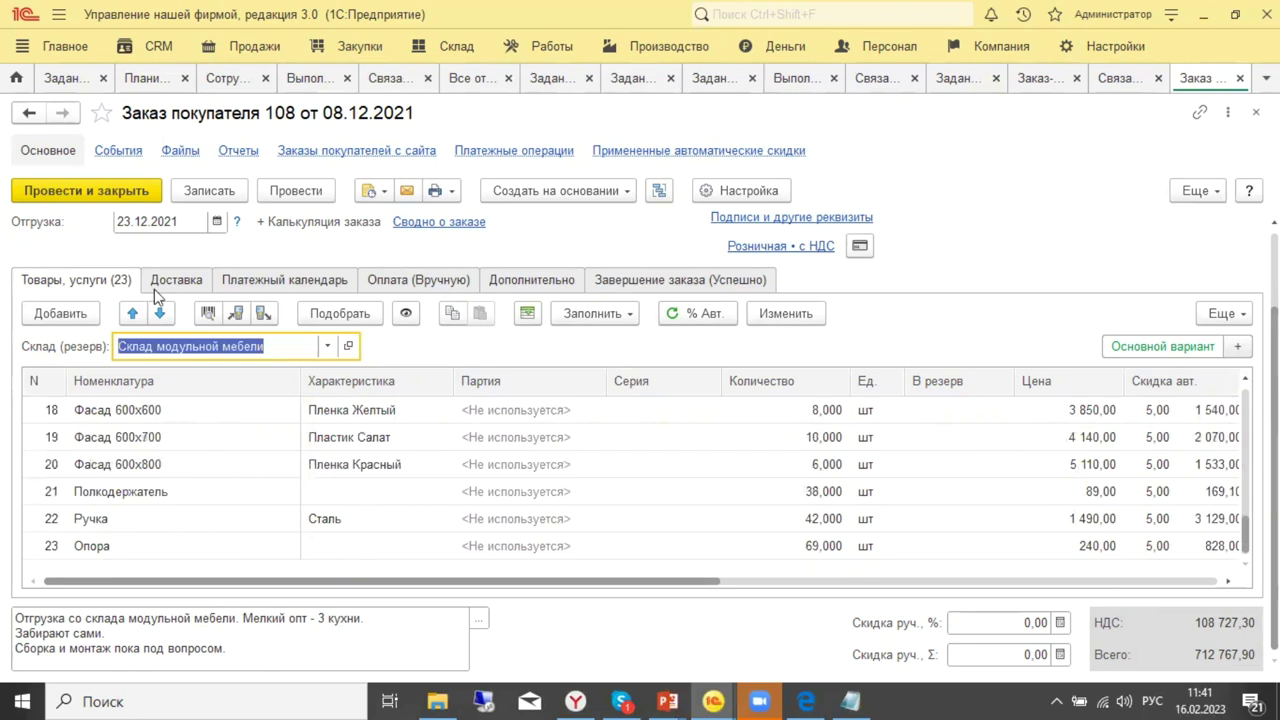
Examine the customer order's related account receipts, sales invoice and tax invoice, comparing the receipt amounts, and return to the work order's document chain.
{"action": "left_click", "coordinate": [655, 191]}
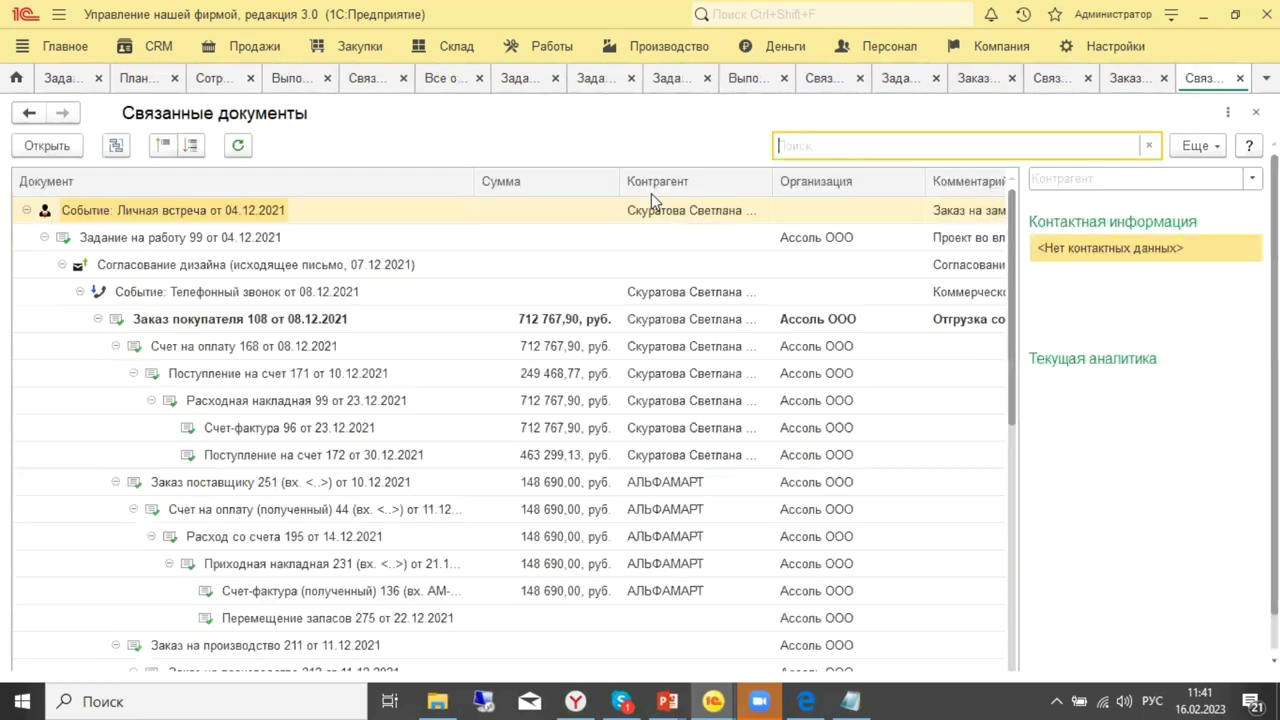
{"action": "left_click", "coordinate": [294, 349]}
{"action": "left_click", "coordinate": [284, 350]}
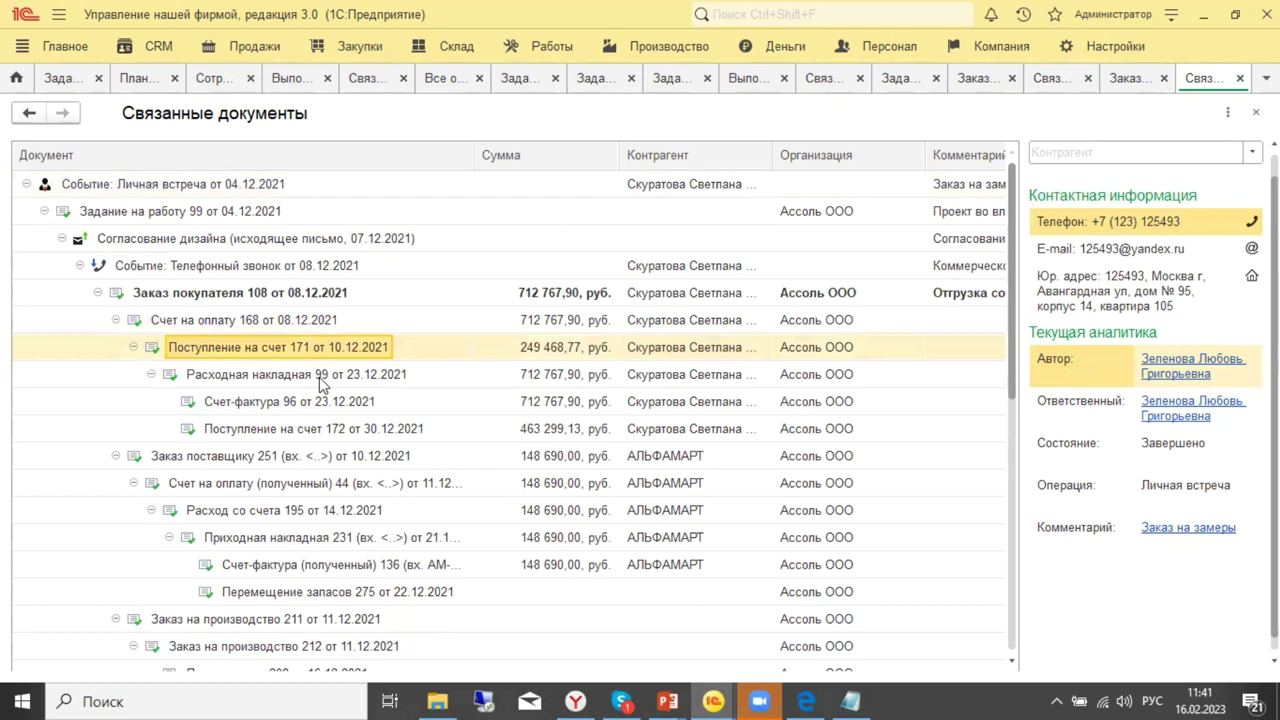
{"action": "left_click", "coordinate": [318, 378]}
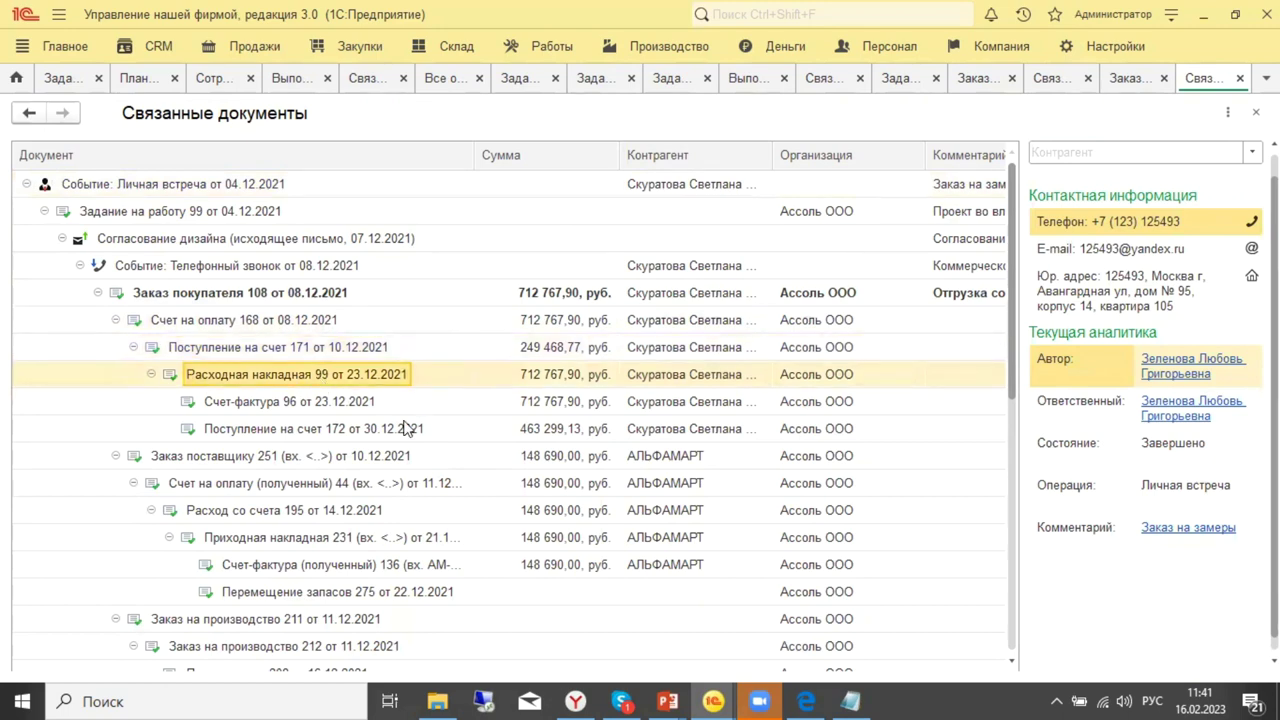
{"action": "left_click", "coordinate": [332, 404]}
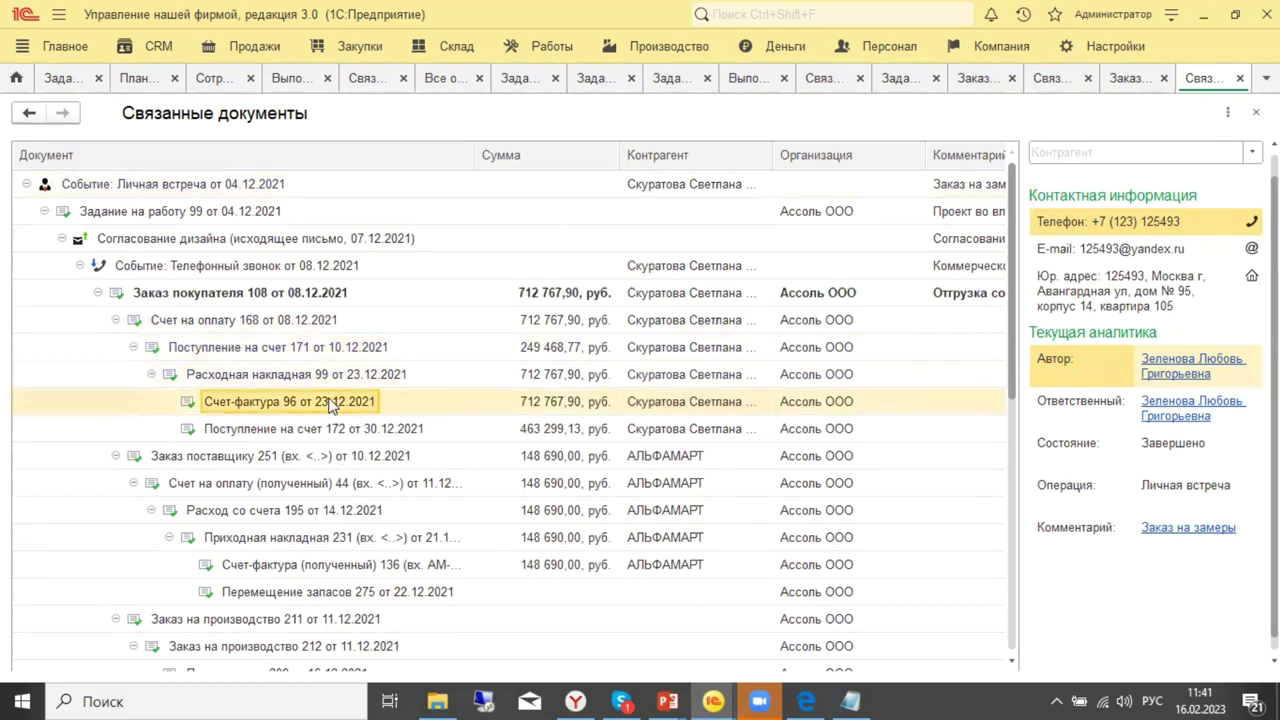
{"action": "left_click", "coordinate": [349, 432]}
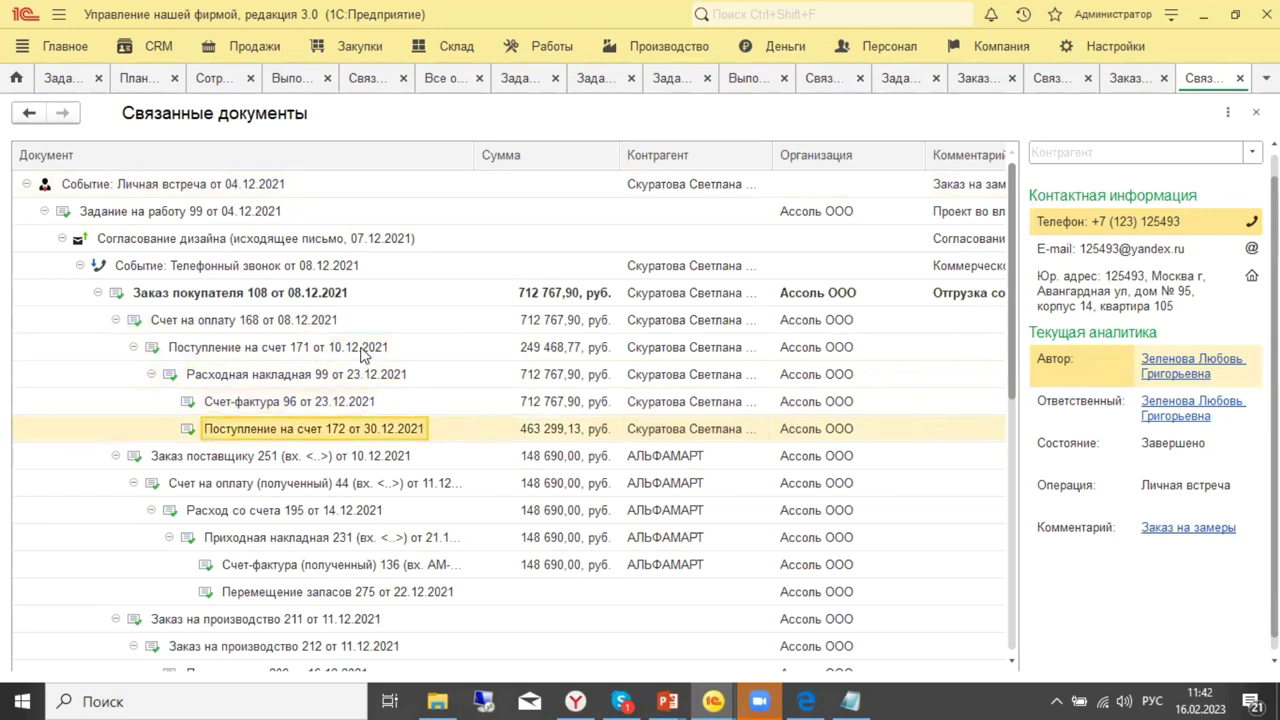
{"action": "left_click", "coordinate": [538, 354]}
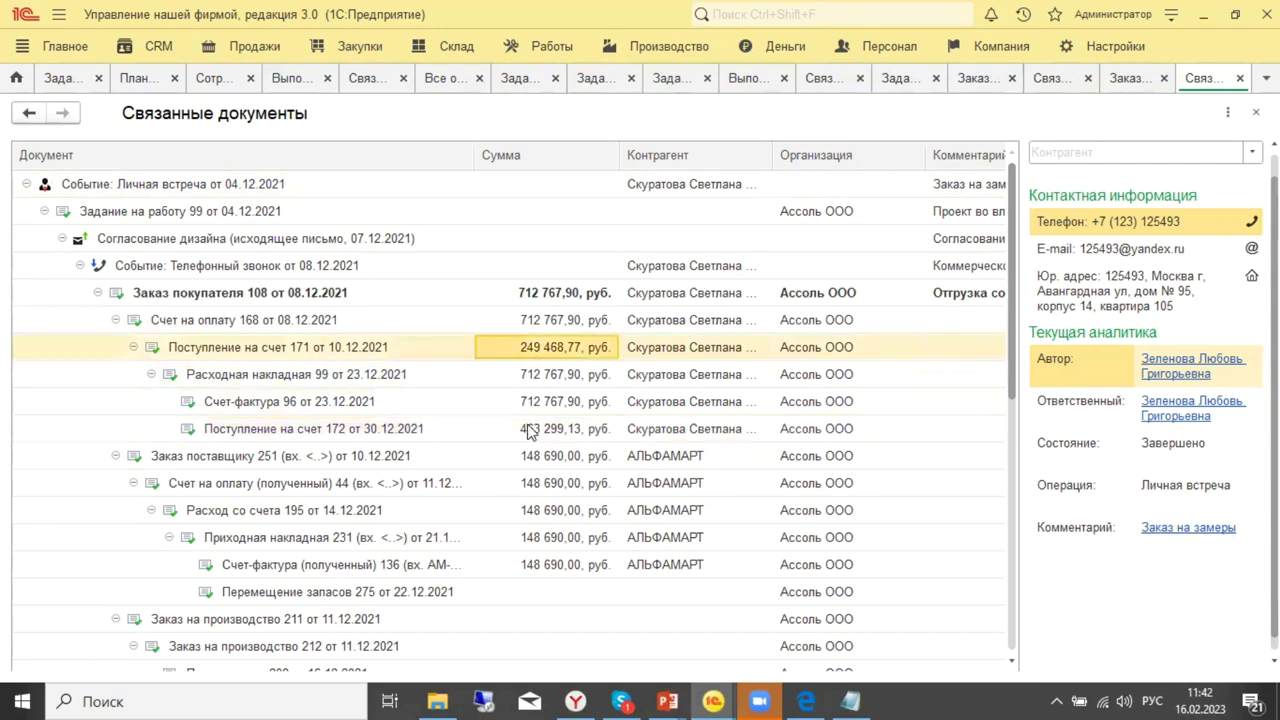
{"action": "left_click", "coordinate": [529, 431]}
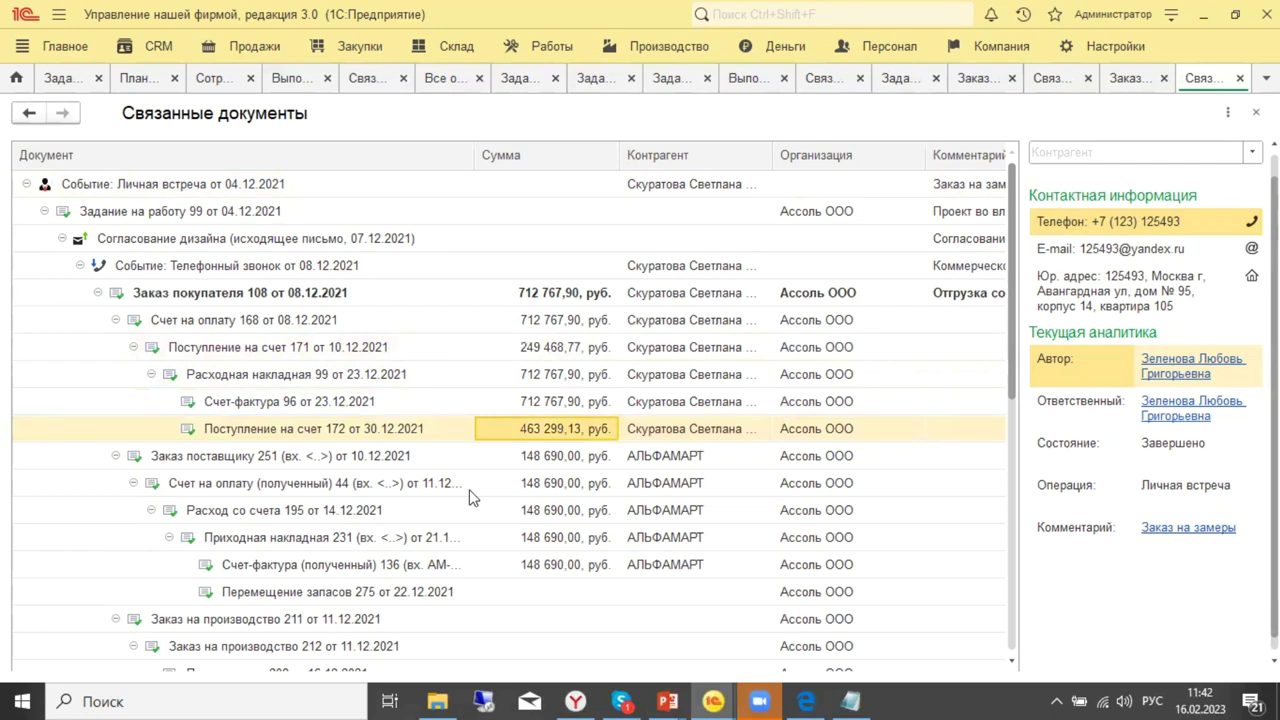
{"action": "left_click", "coordinate": [1240, 78]}
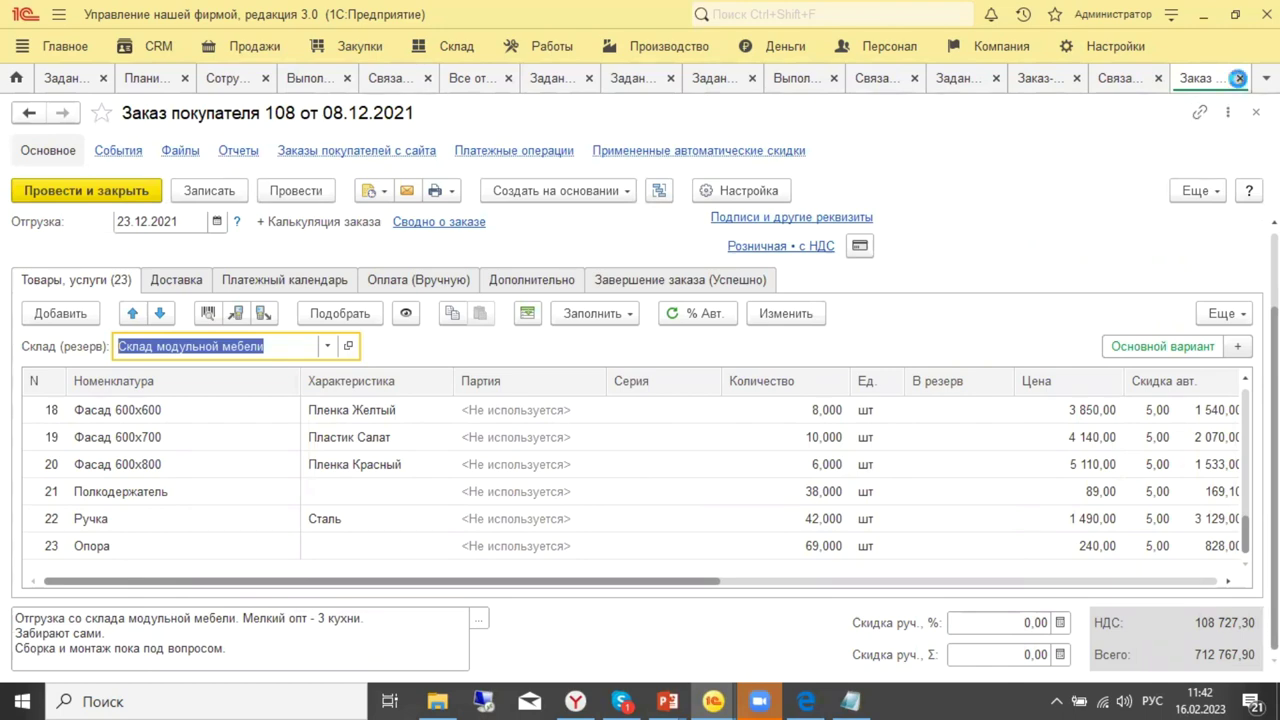
{"action": "left_click", "coordinate": [1240, 78]}
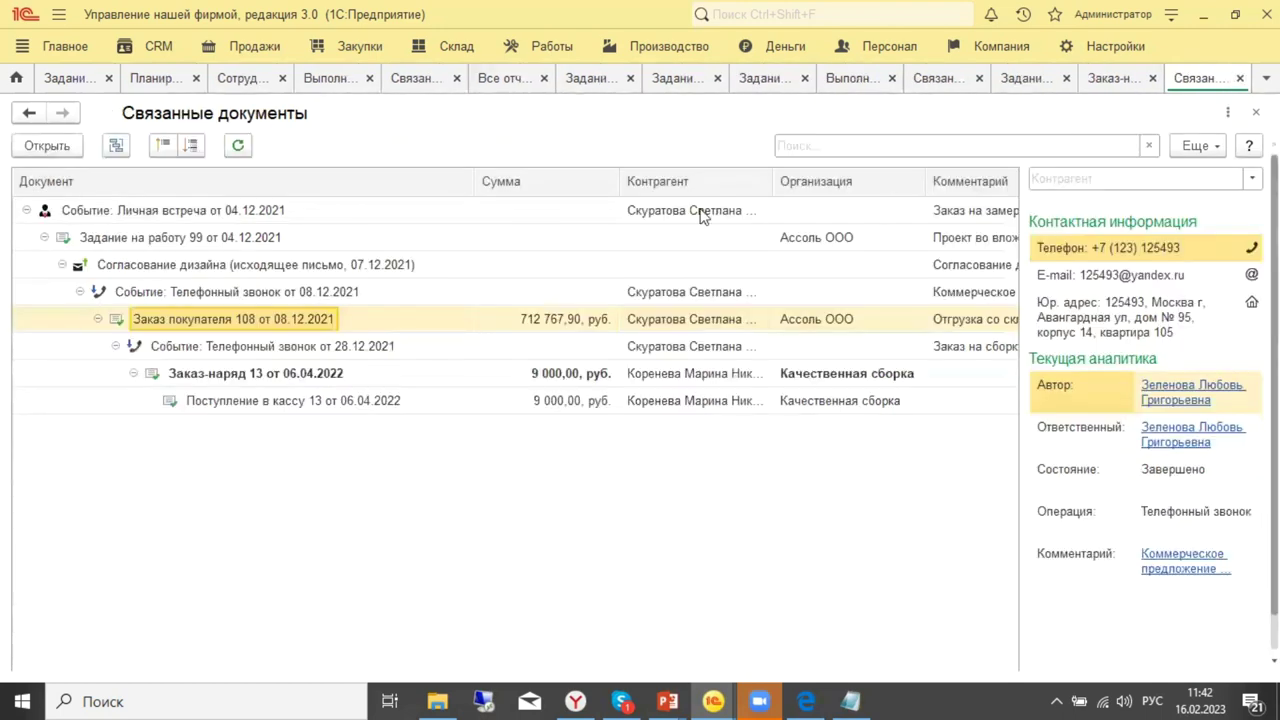
Open the work order dated 06.04.2022 from the chain, review the time norm and price of «Монтаж и установка кухни», and return to the order list.
{"action": "left_click", "coordinate": [265, 375]}
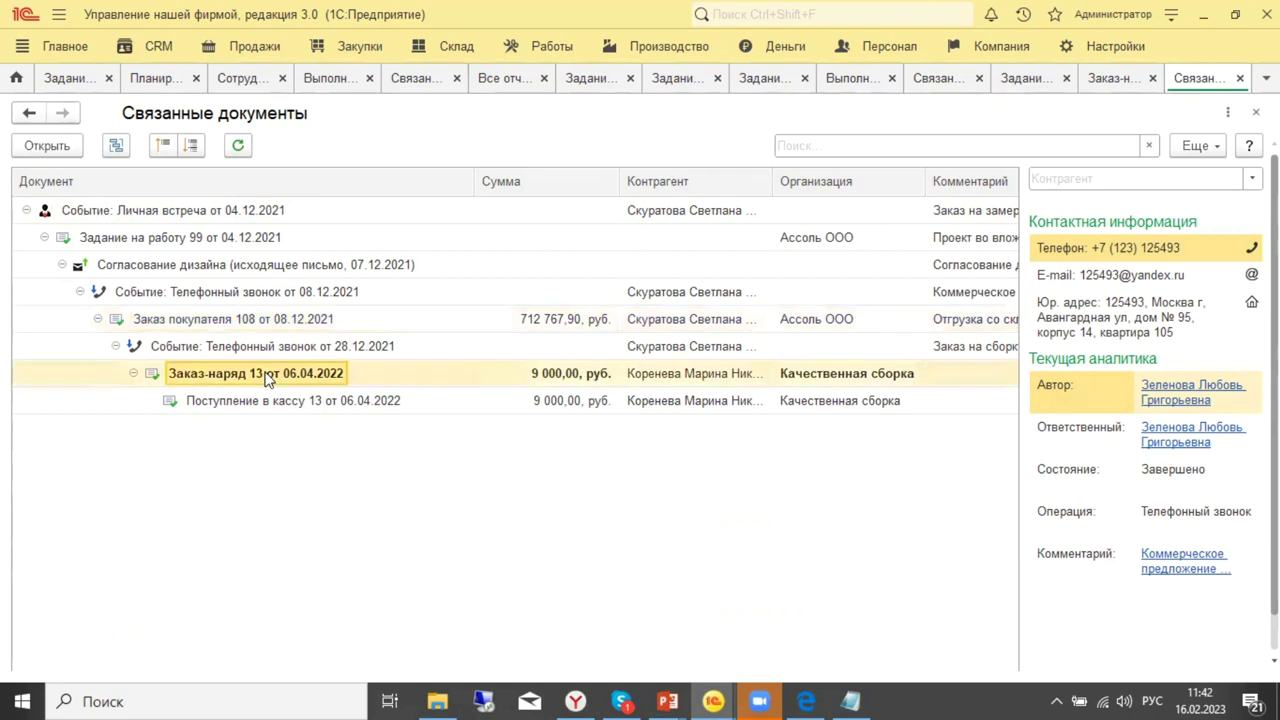
{"action": "left_click", "coordinate": [314, 410]}
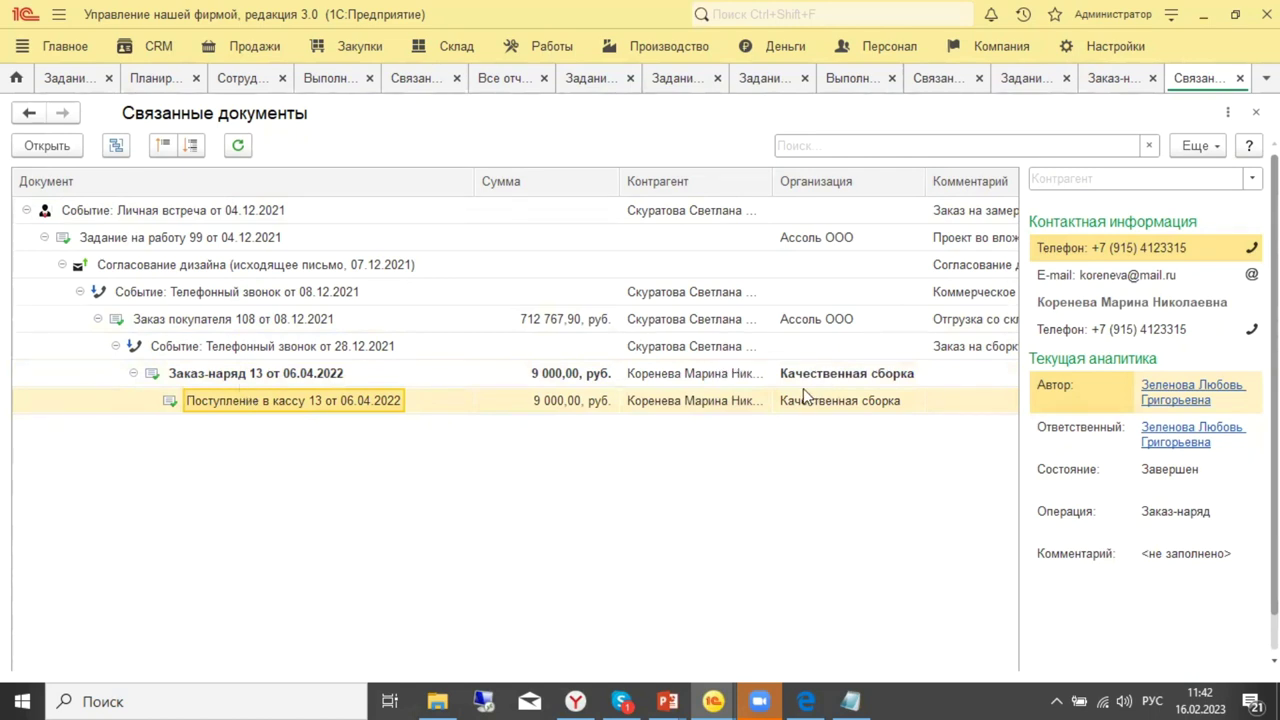
{"action": "left_click", "coordinate": [335, 373]}
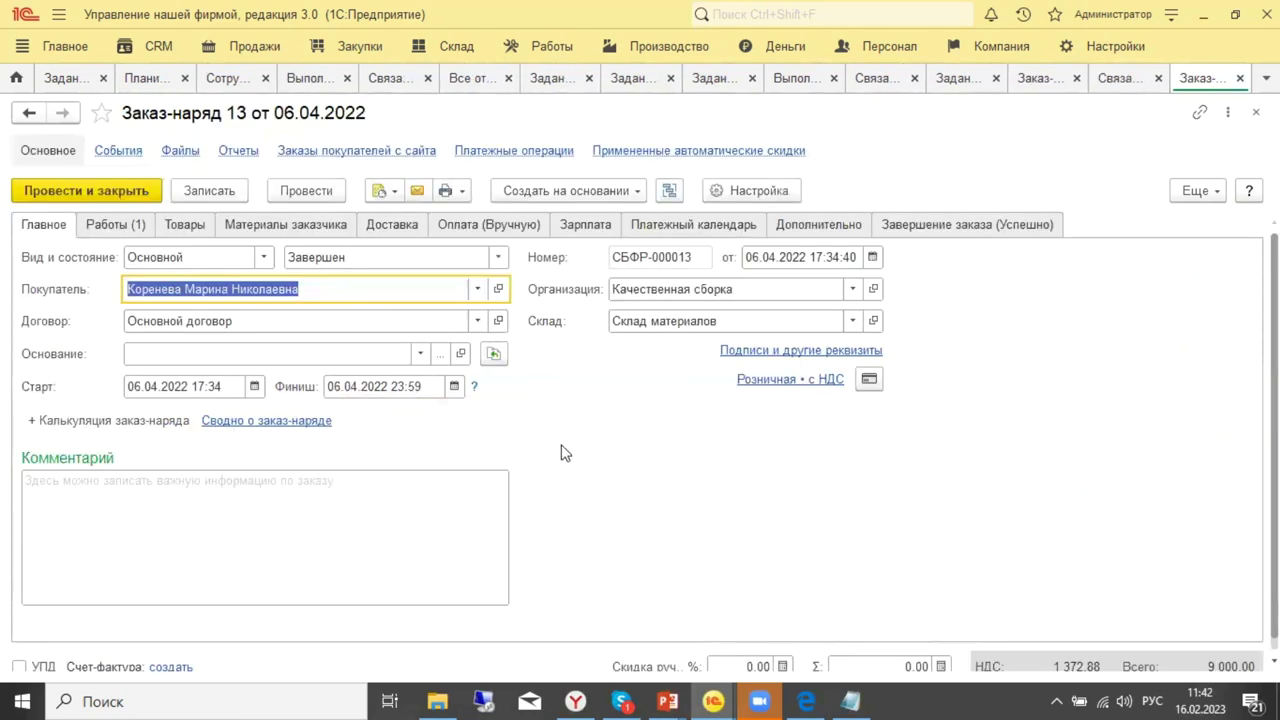
{"action": "left_click", "coordinate": [107, 224]}
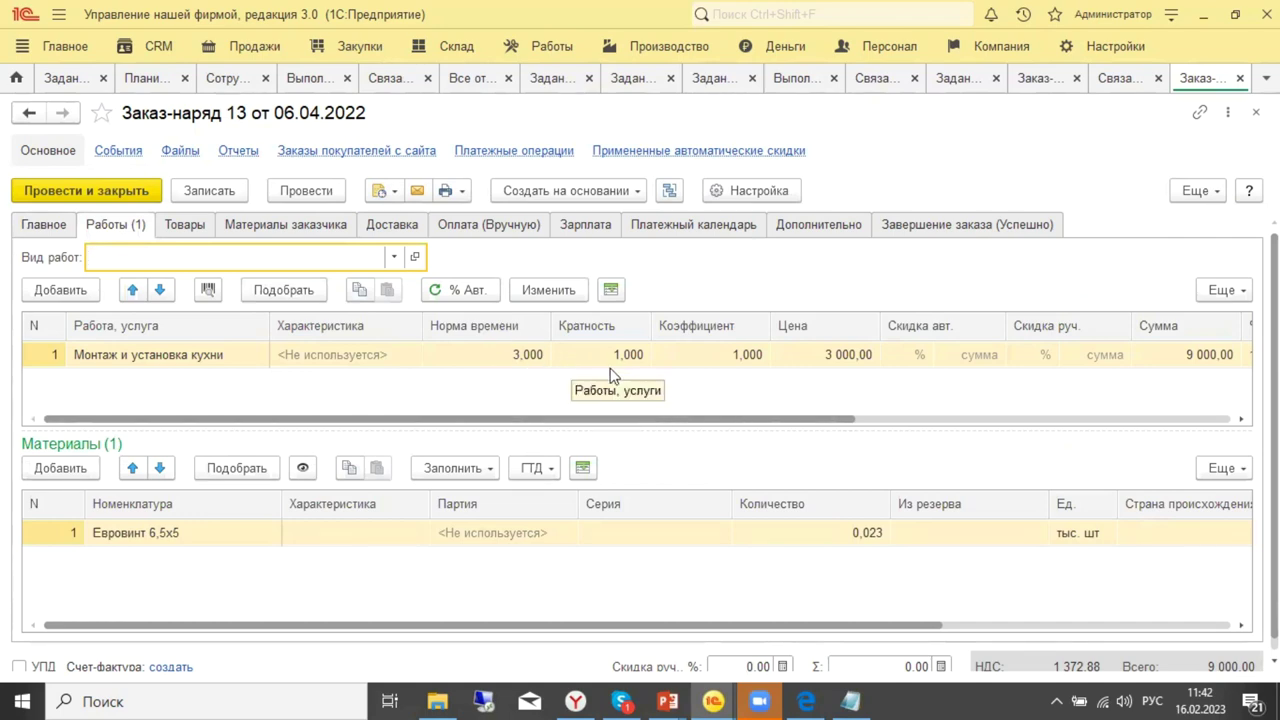
{"action": "left_click", "coordinate": [195, 360]}
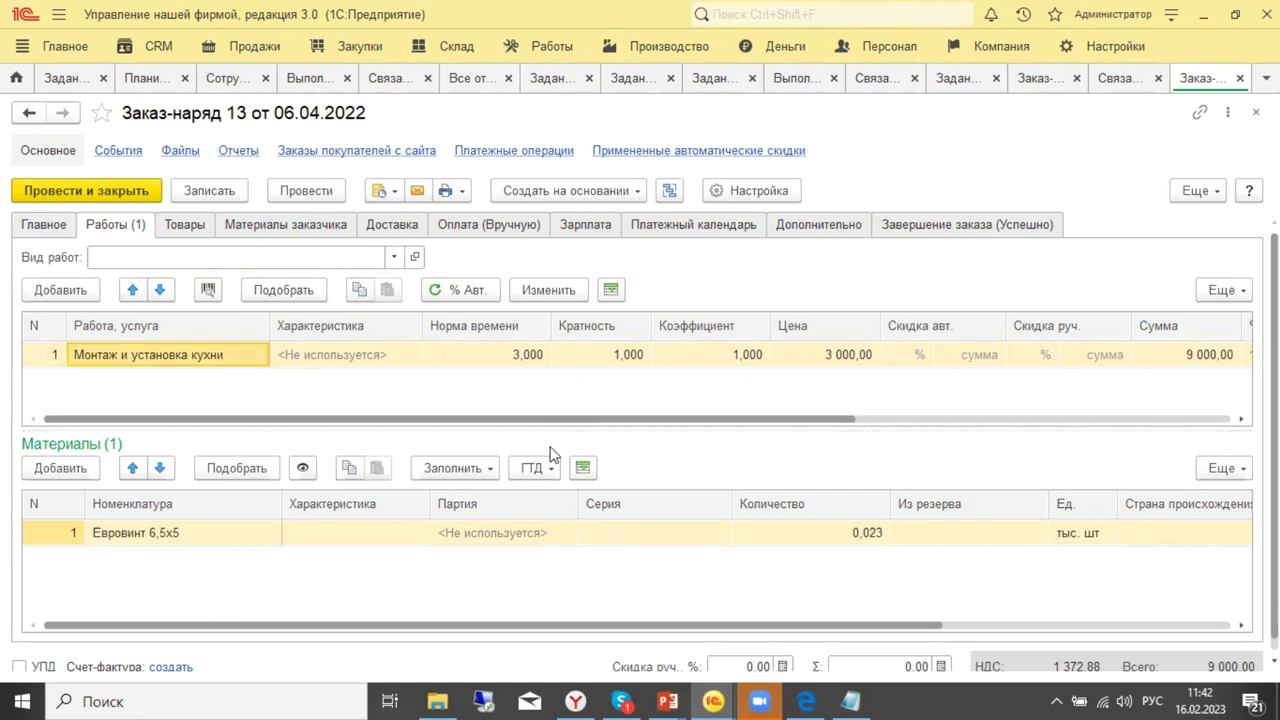
{"action": "left_click", "coordinate": [515, 358]}
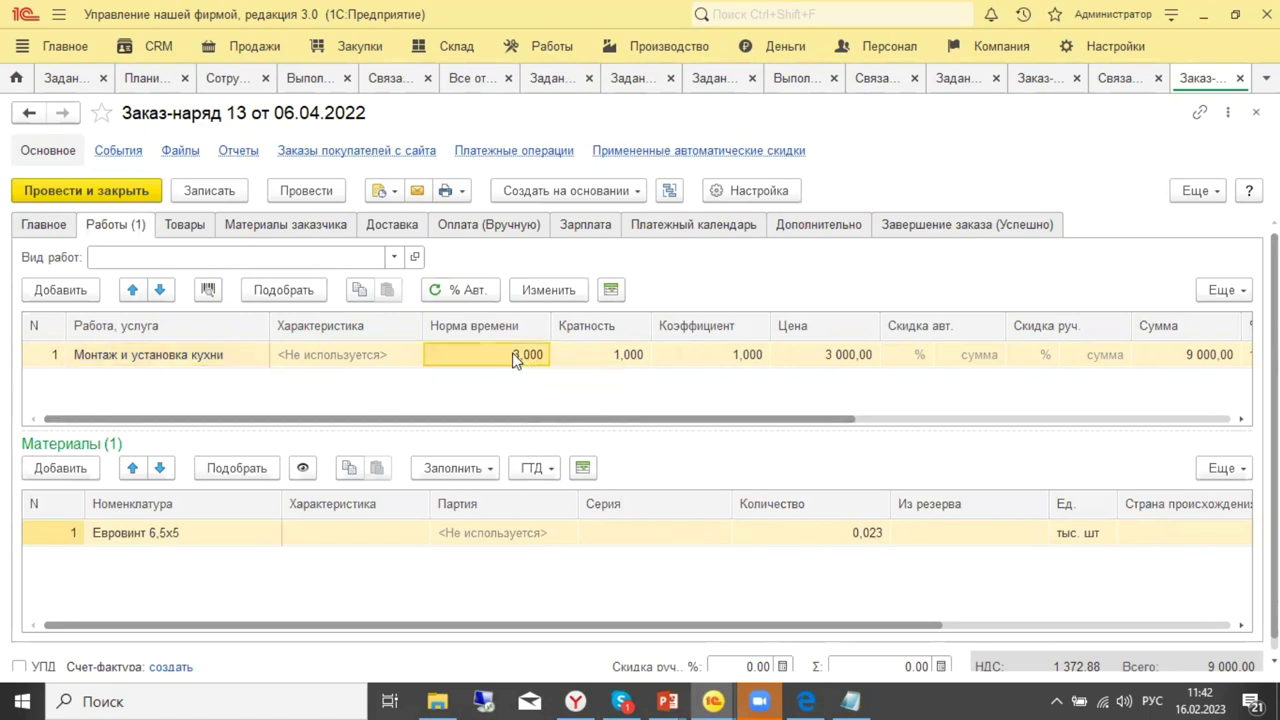
{"action": "left_click", "coordinate": [848, 358]}
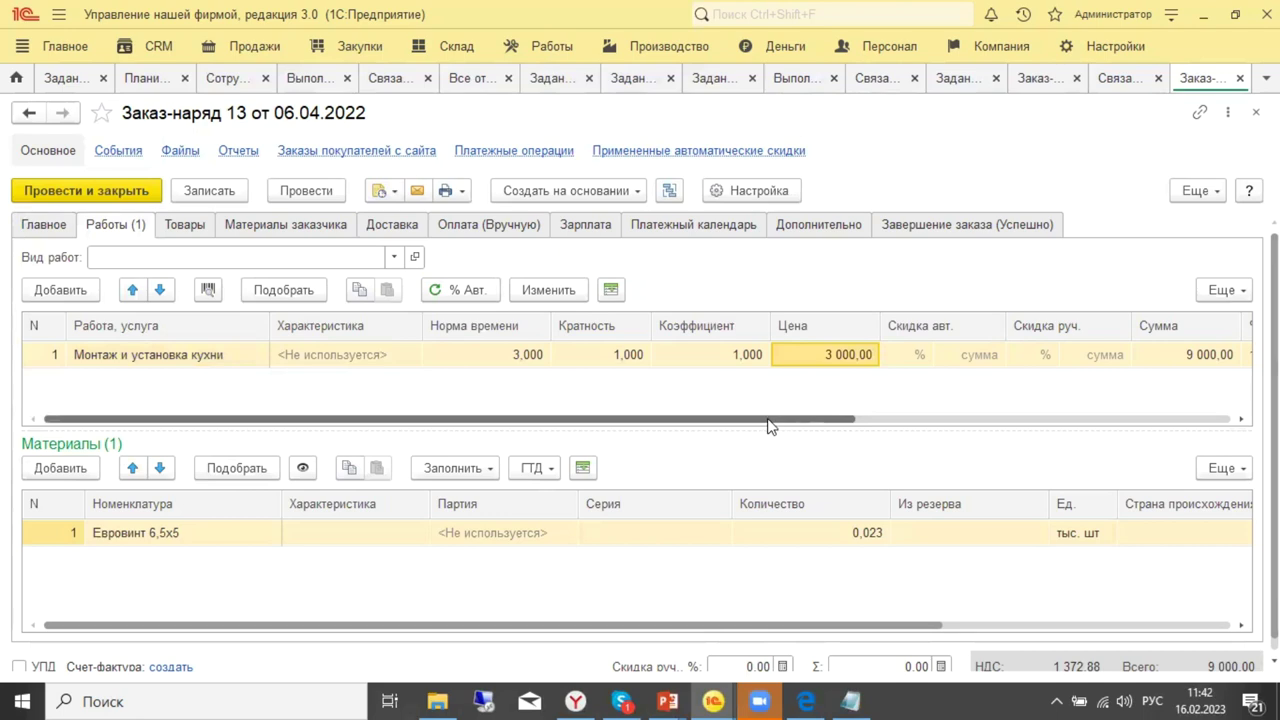
{"action": "scroll", "coordinate": [634, 480], "scroll_direction": "down", "scroll_amount": 1}
{"action": "scroll", "coordinate": [634, 480], "scroll_direction": "up", "scroll_amount": 1}
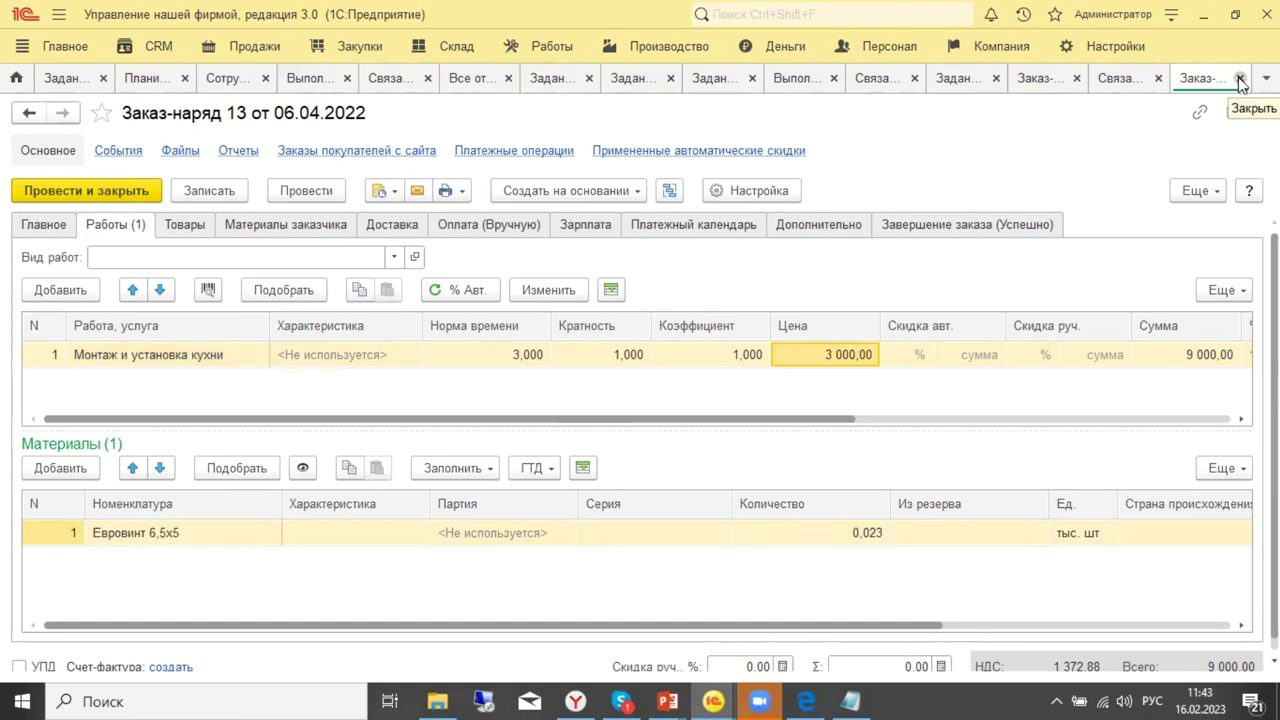
{"action": "left_click", "coordinate": [1240, 79]}
{"action": "left_click", "coordinate": [428, 404]}
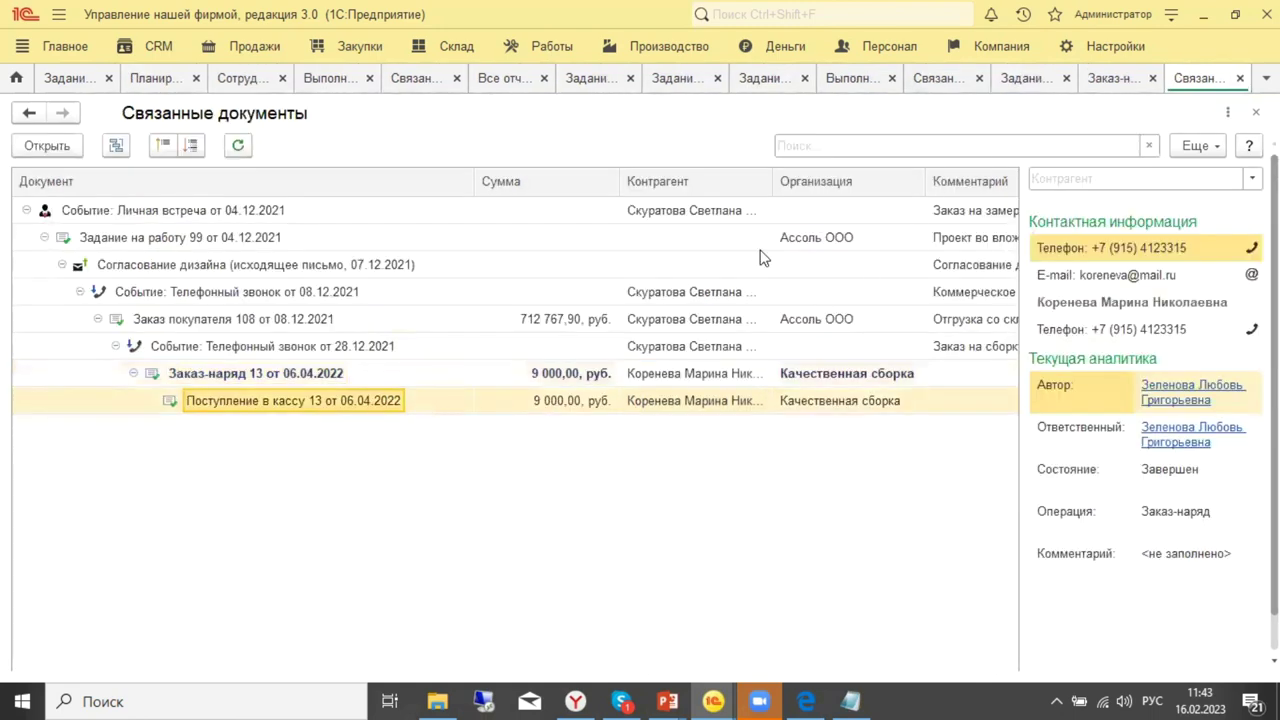
{"action": "left_click", "coordinate": [1240, 79]}
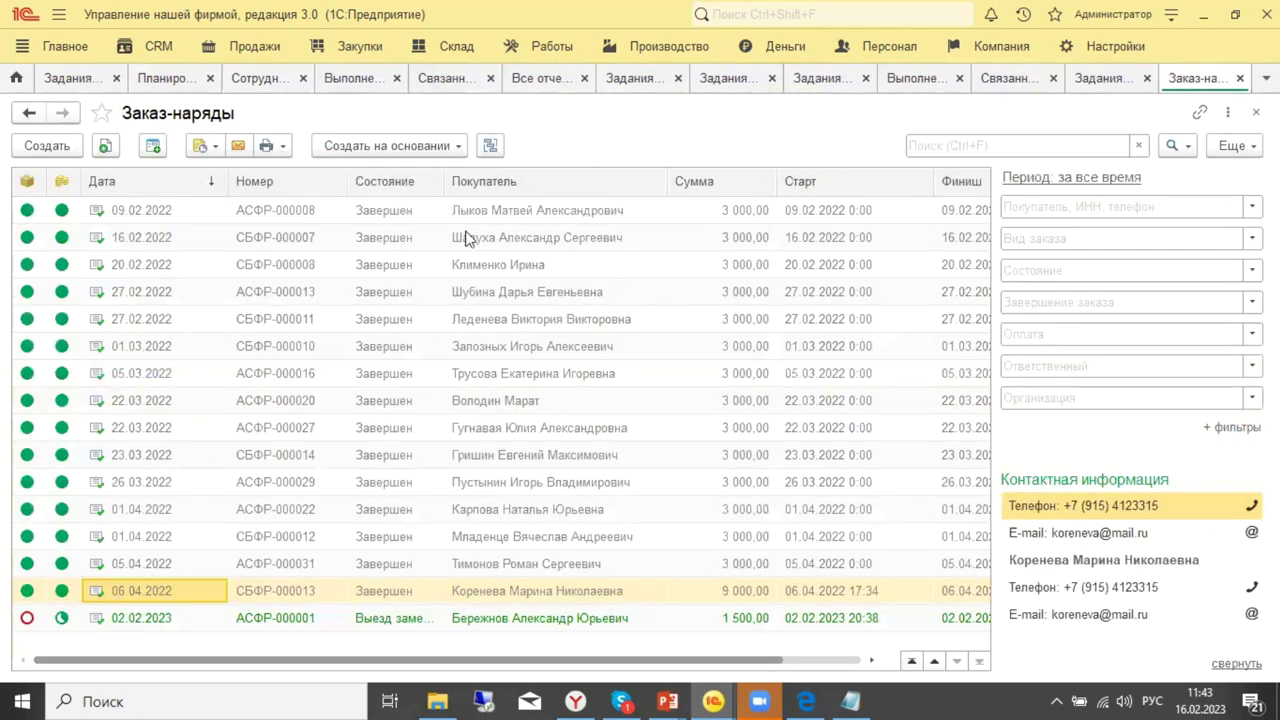
Switch to «Планирование времени сотрудников» and examine the planned Monday hours of the «Продавец-консультант» employees for the week of 13.02.2023.
{"action": "left_click", "coordinate": [163, 80]}
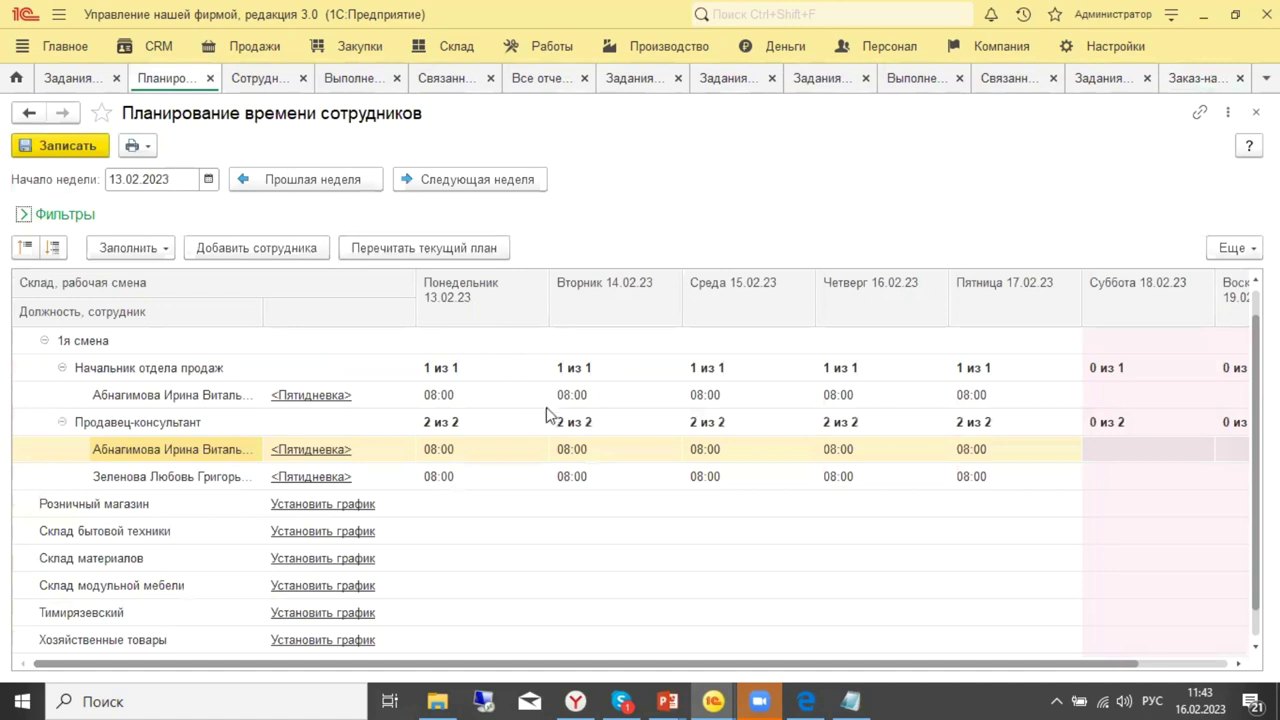
{"action": "scroll", "coordinate": [548, 421], "scroll_direction": "up", "scroll_amount": 1}
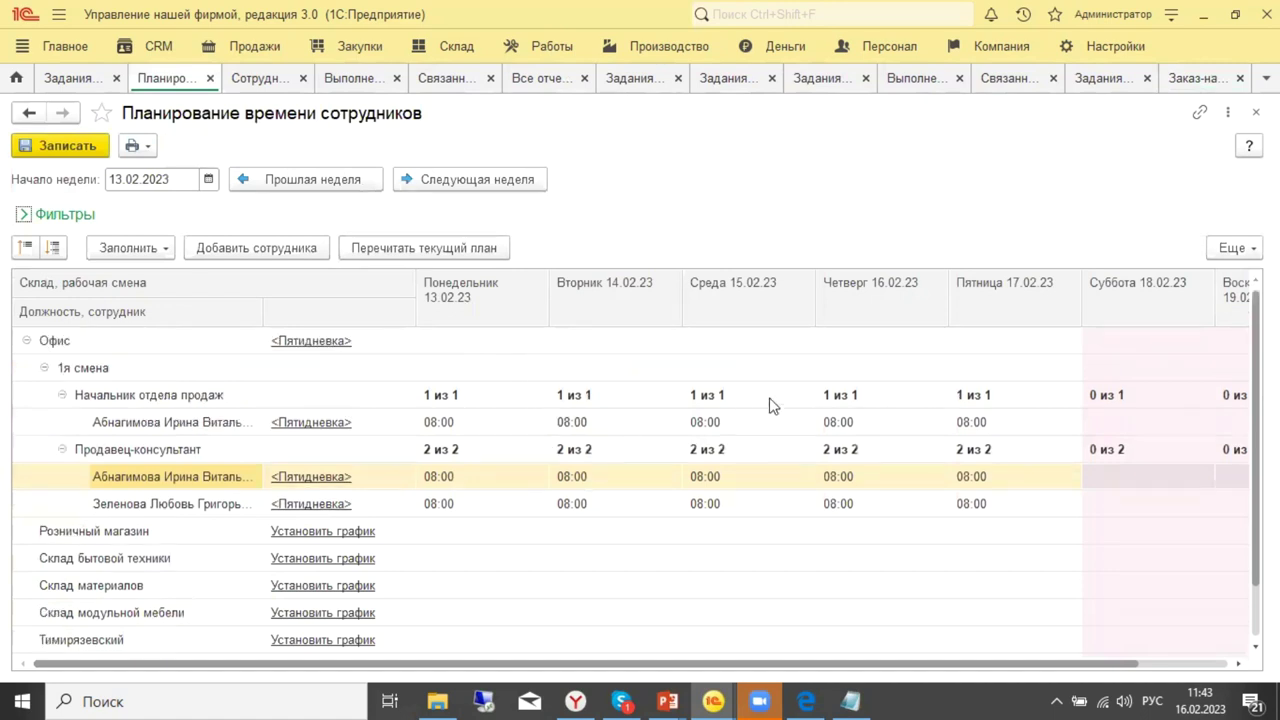
{"action": "left_click_drag", "start_coordinate": [651, 660], "coordinate": [950, 664]}
{"action": "left_click_drag", "start_coordinate": [716, 664], "coordinate": [646, 666]}
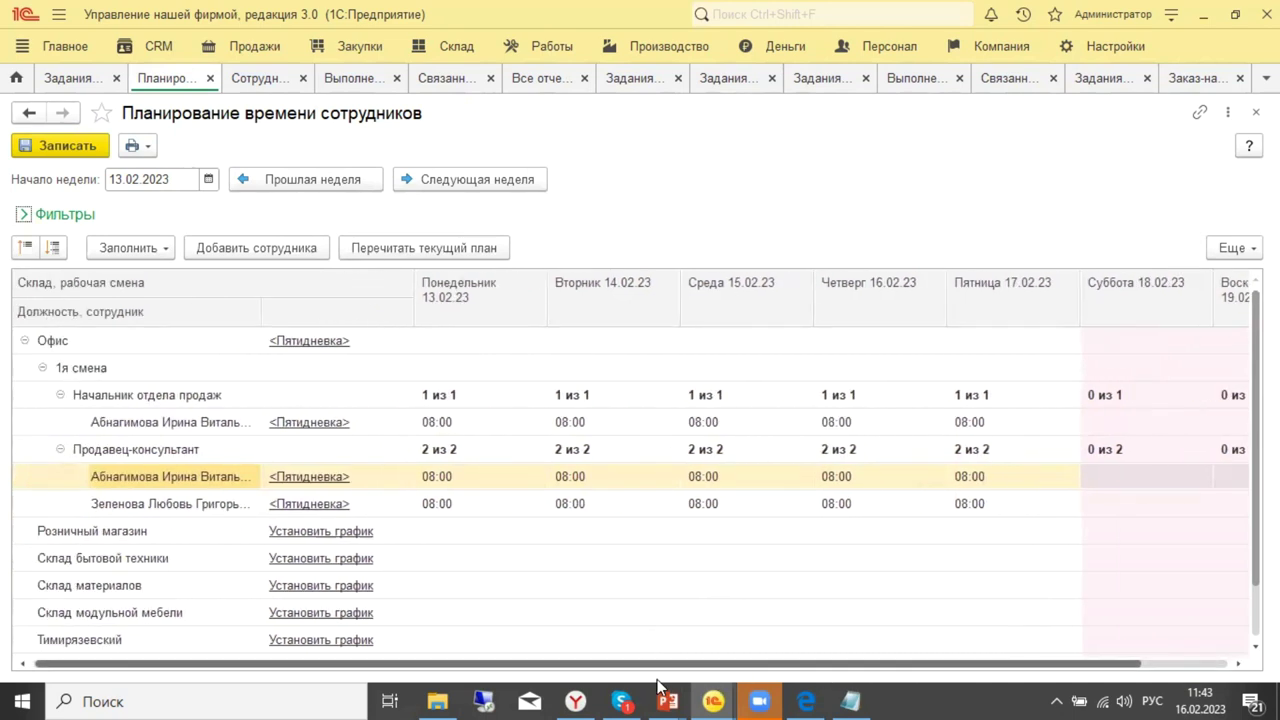
{"action": "left_click", "coordinate": [458, 506]}
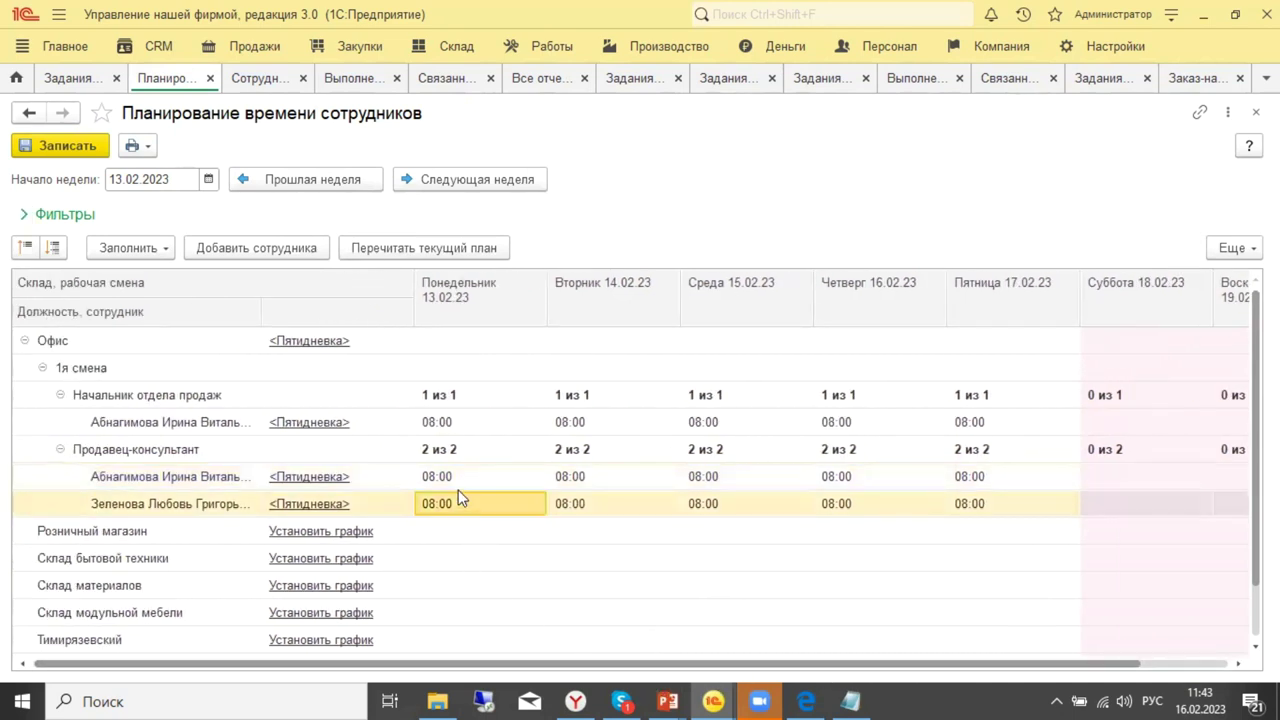
{"action": "left_click", "coordinate": [456, 478]}
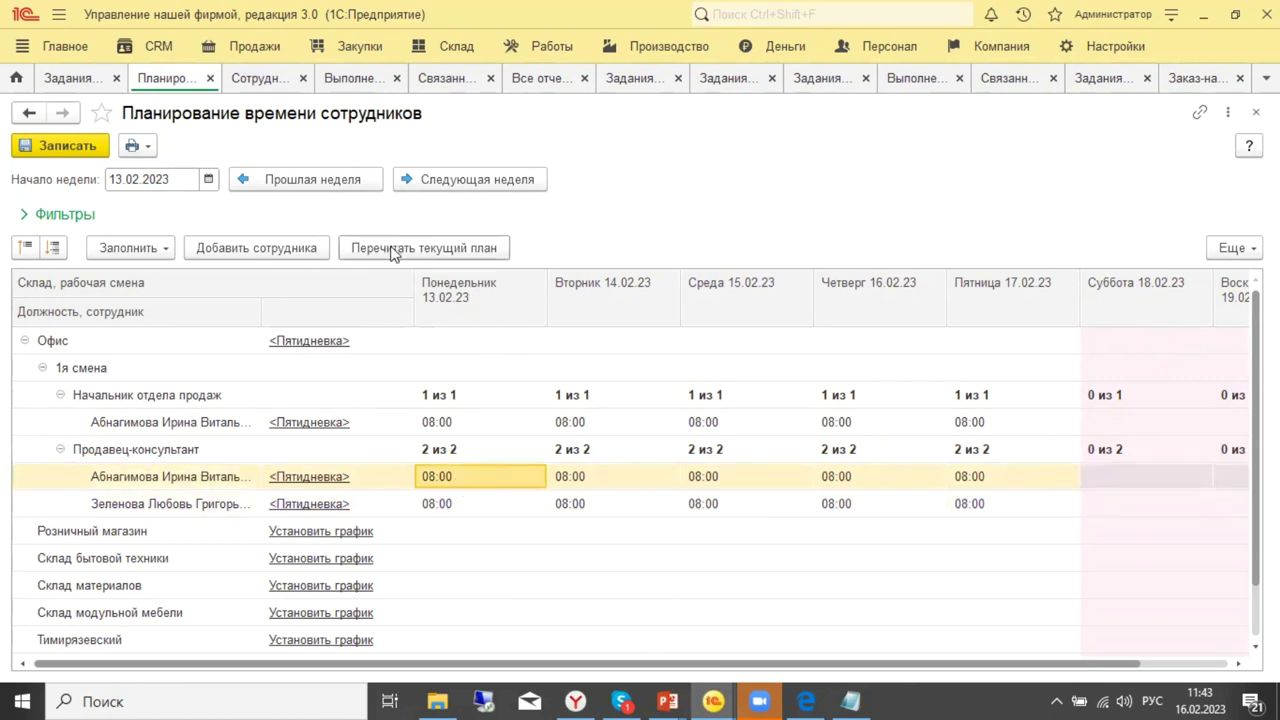
Generate the printable «Запланированное время сотрудников» form for the week of 13.02.2023, review its planned hours, and close both it and the planning schedule.
{"action": "left_click", "coordinate": [148, 146]}
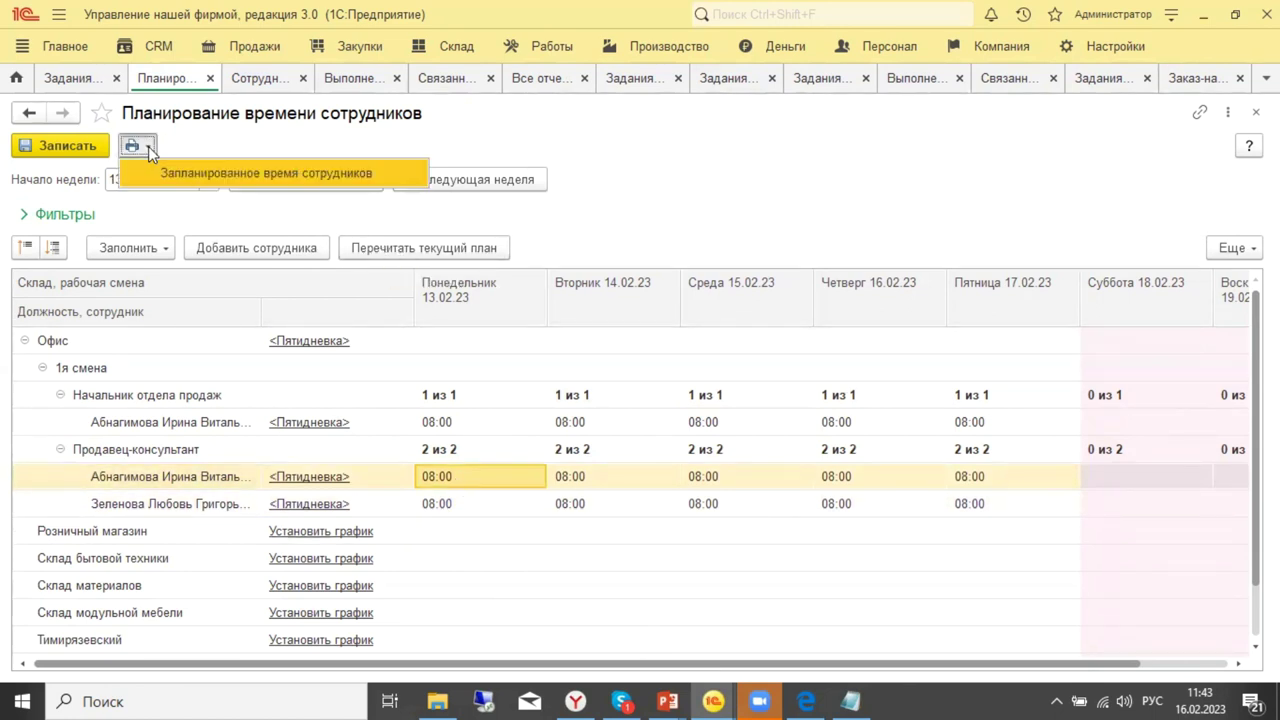
{"action": "left_click", "coordinate": [169, 169]}
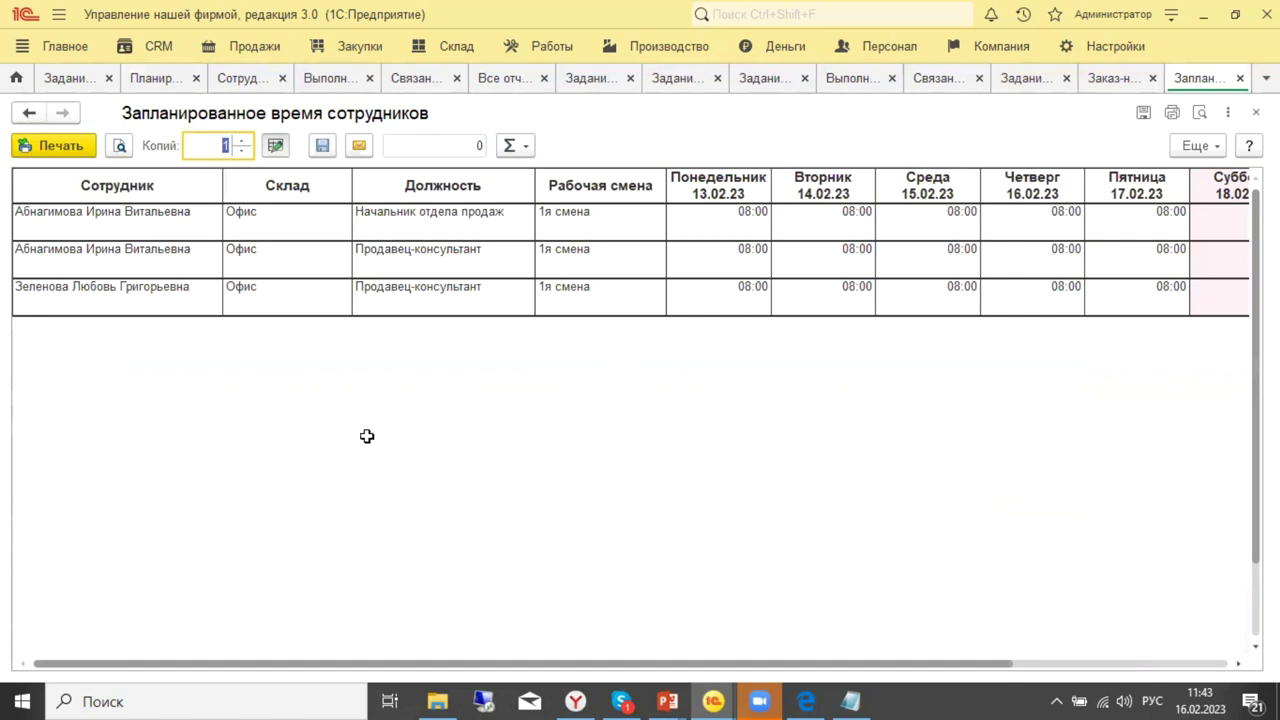
{"action": "mouse_move", "coordinate": [558, 230]}
{"action": "left_mouse_down"}
{"action": "mouse_move", "coordinate": [890, 289]}
{"action": "mouse_move", "coordinate": [1191, 300]}
{"action": "mouse_move", "coordinate": [228, 291]}
{"action": "left_mouse_up"}
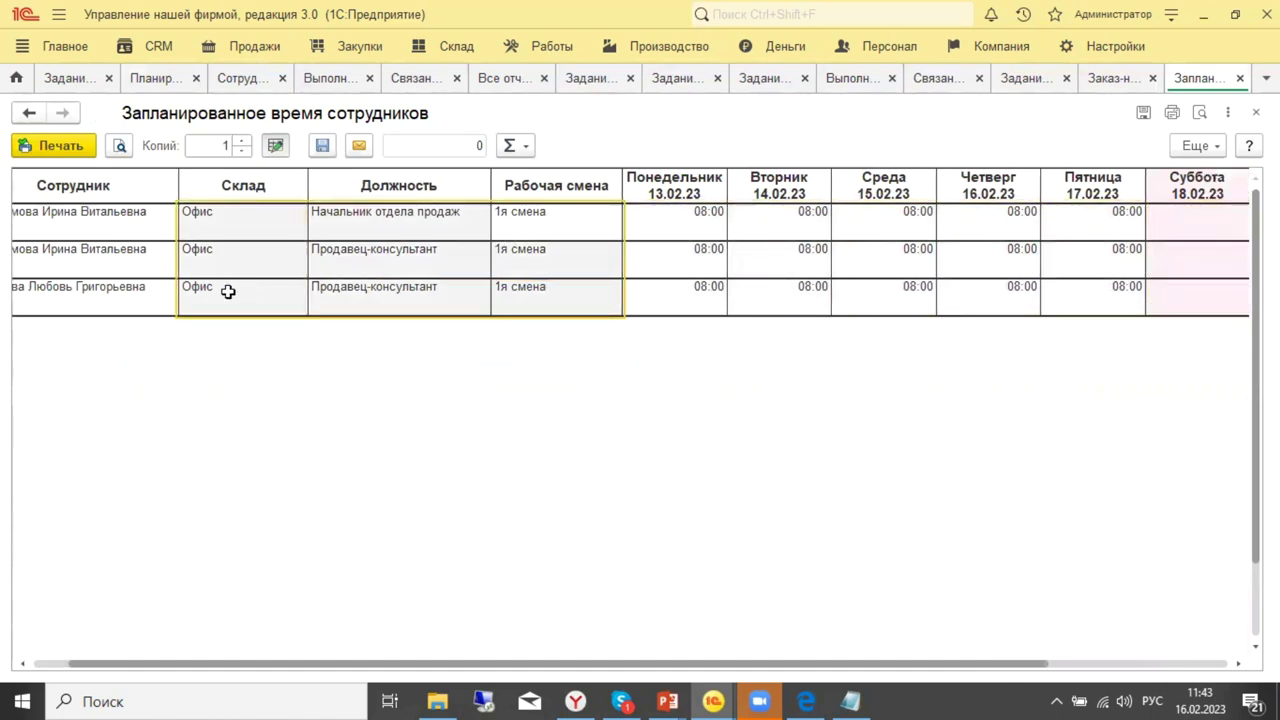
{"action": "left_click_drag", "start_coordinate": [140, 245], "coordinate": [546, 281]}
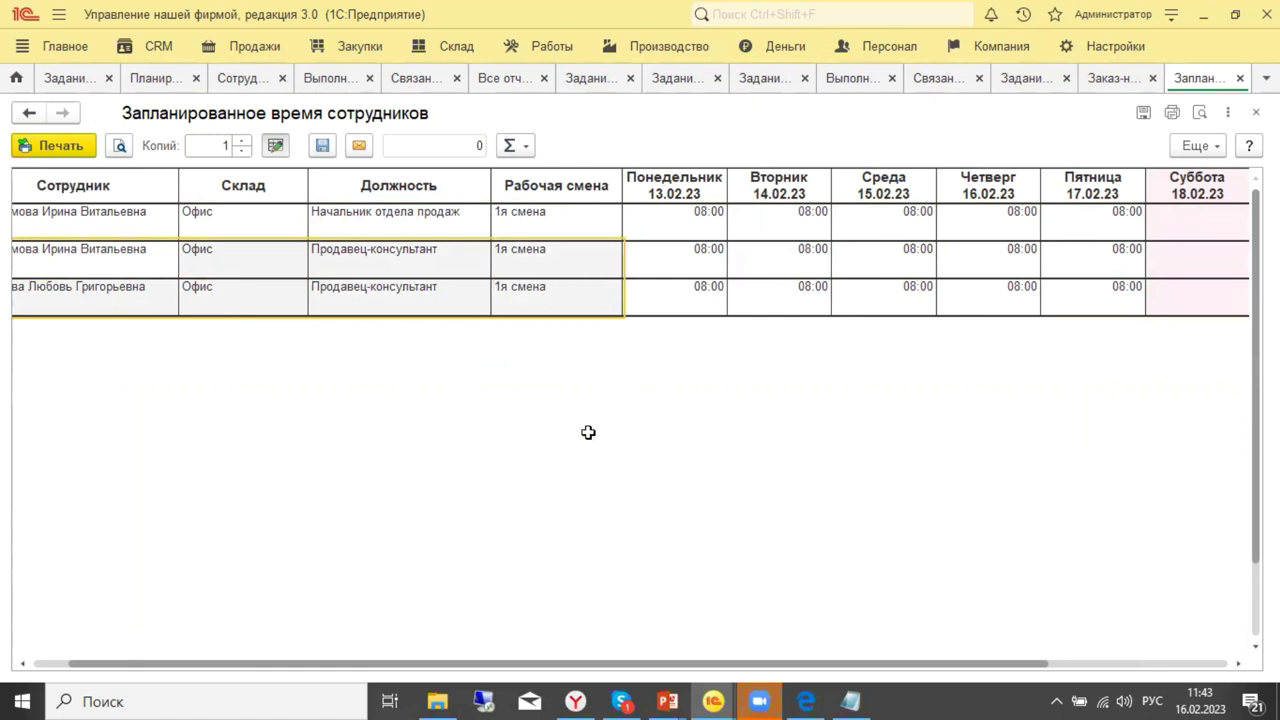
{"action": "left_click", "coordinate": [657, 432]}
{"action": "left_click", "coordinate": [667, 303]}
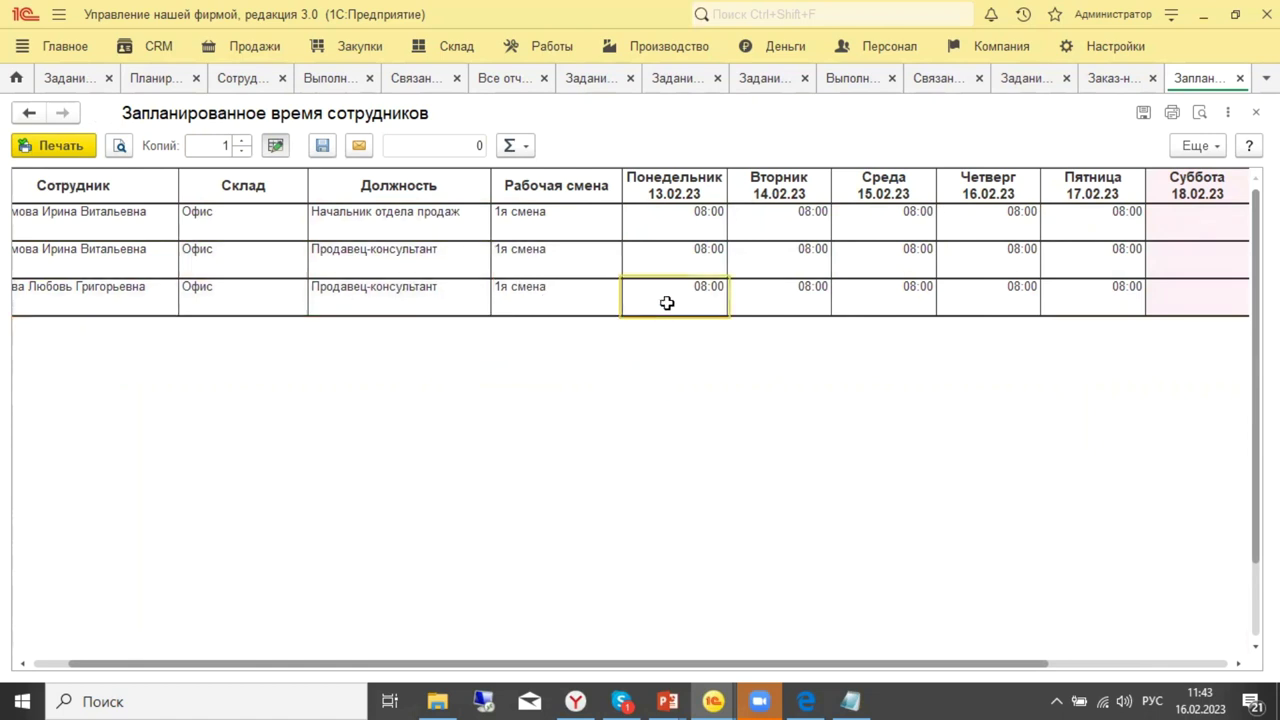
{"action": "left_click", "coordinate": [666, 263]}
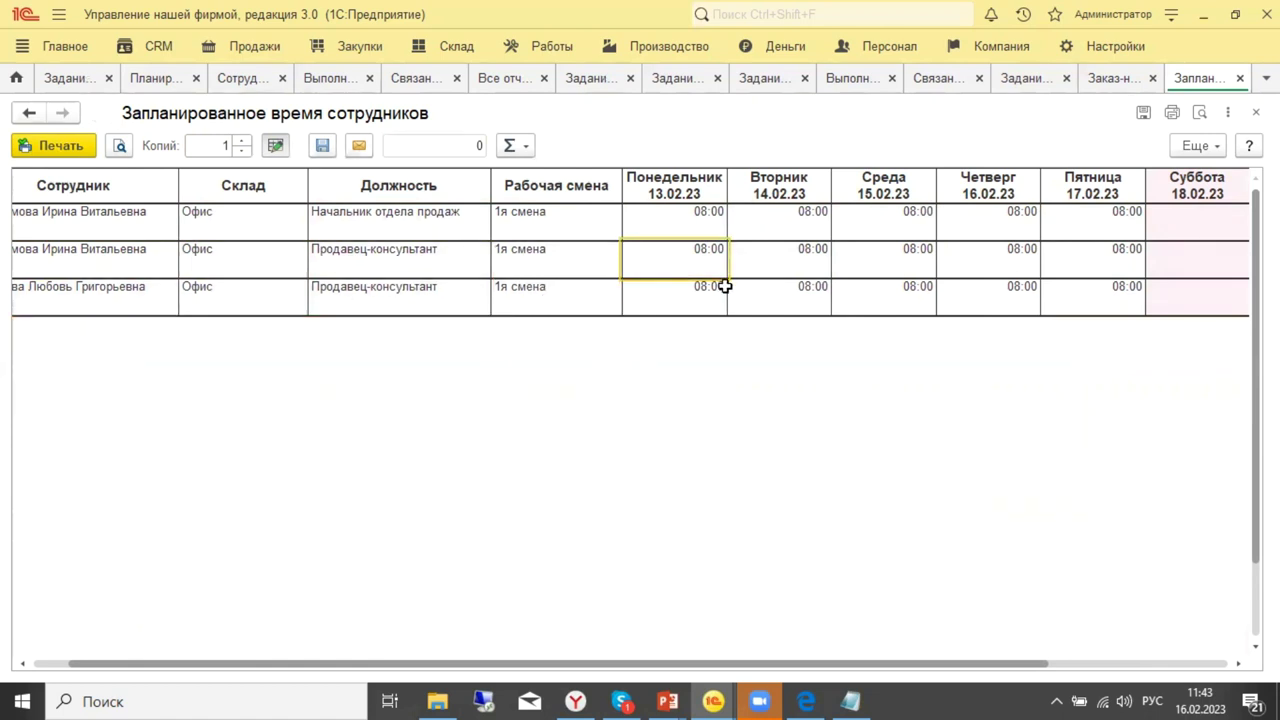
{"action": "left_click", "coordinate": [1240, 79]}
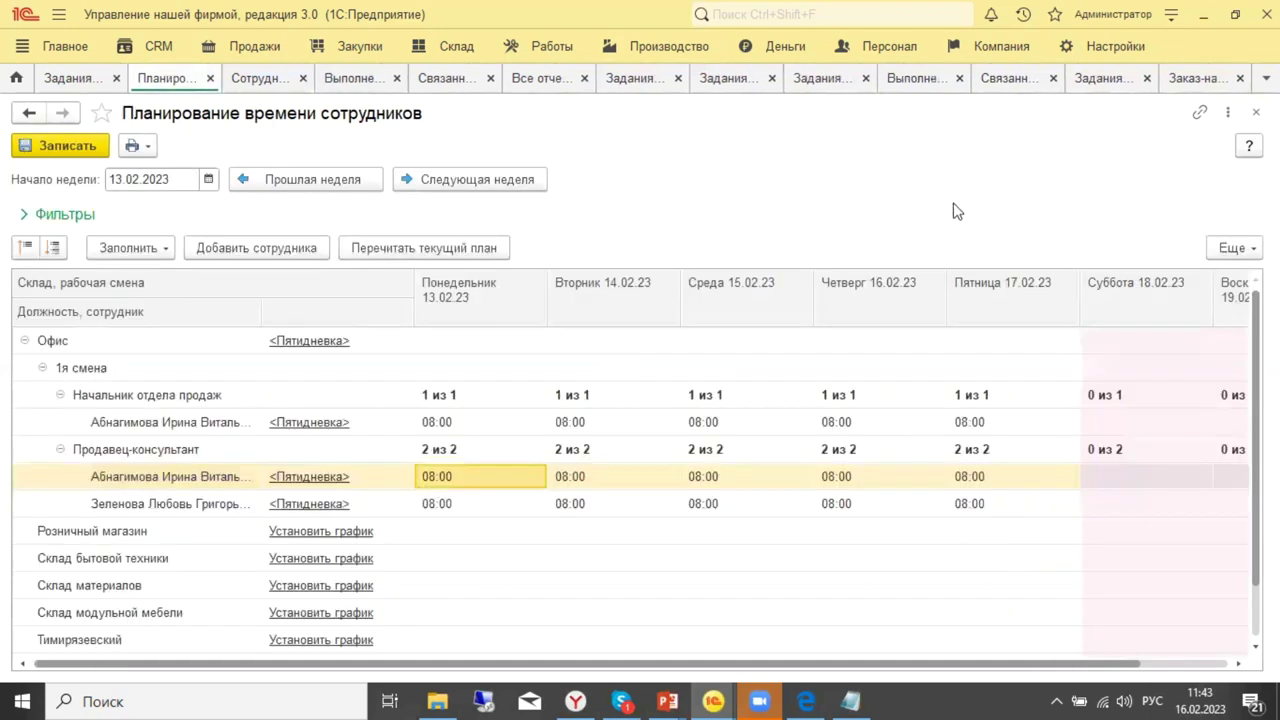
{"action": "left_click", "coordinate": [210, 79]}
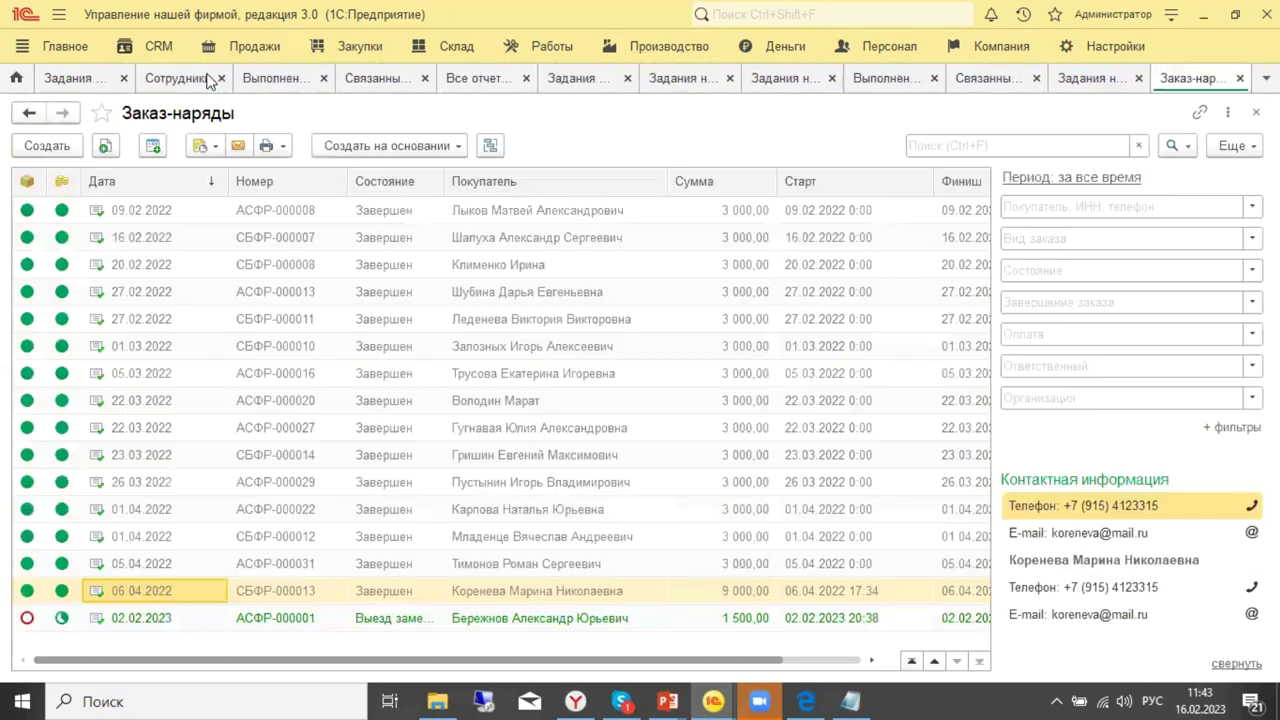
Go past the employee list to the report «Выполнение работ и оплата заказ-нарядов - копия» and collapse all its groups.
{"action": "left_click", "coordinate": [180, 78]}
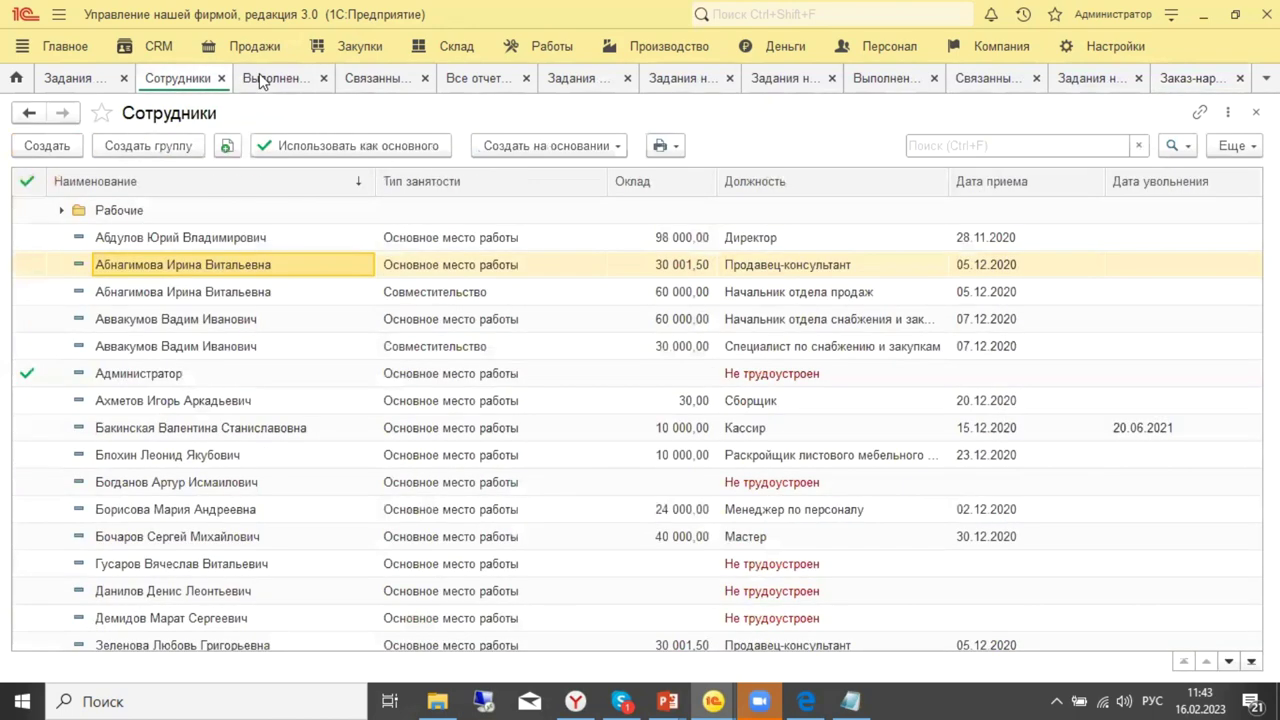
{"action": "left_click", "coordinate": [262, 78]}
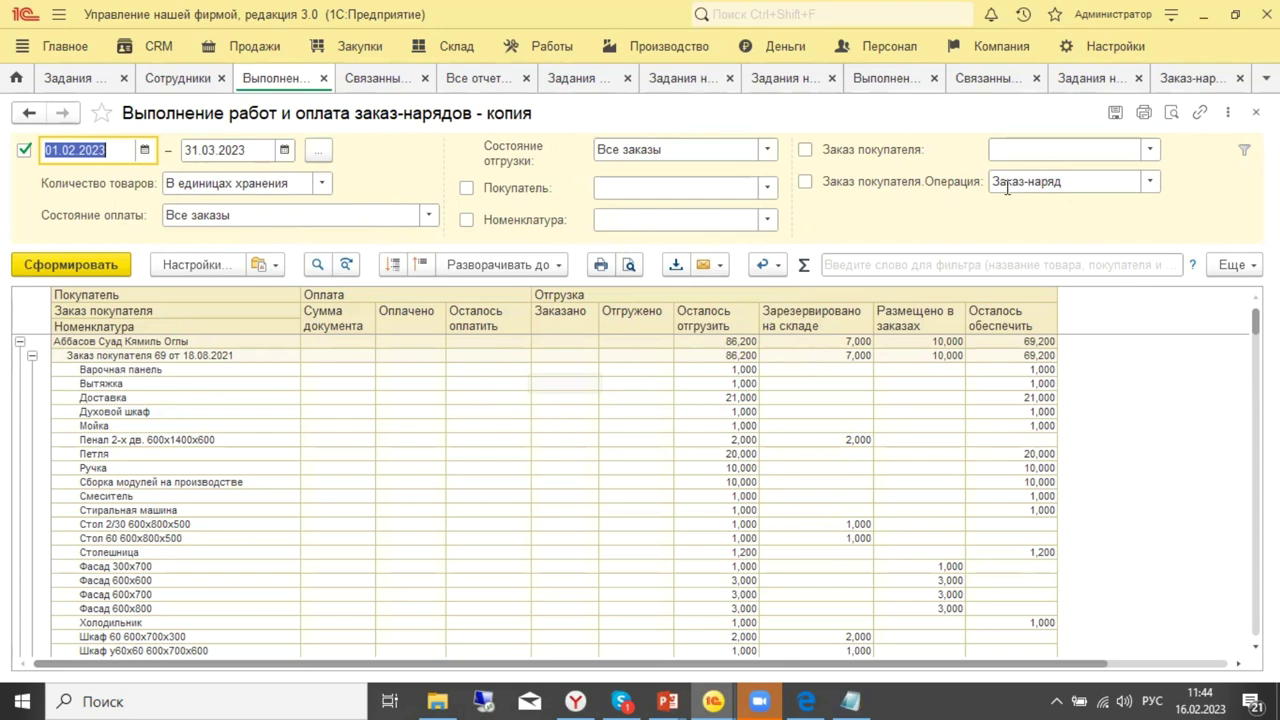
{"action": "left_click", "coordinate": [86, 258]}
{"action": "left_click", "coordinate": [33, 356]}
{"action": "left_click", "coordinate": [1230, 265]}
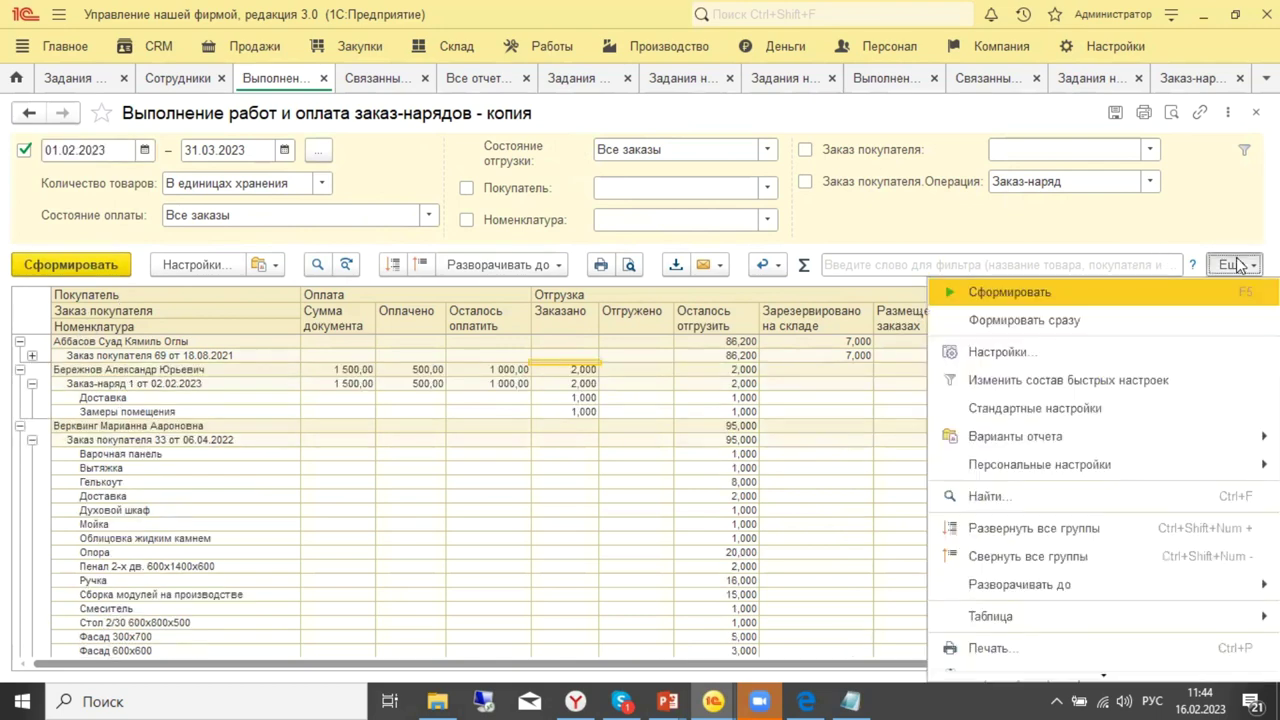
{"action": "mouse_move", "coordinate": [1092, 437]}
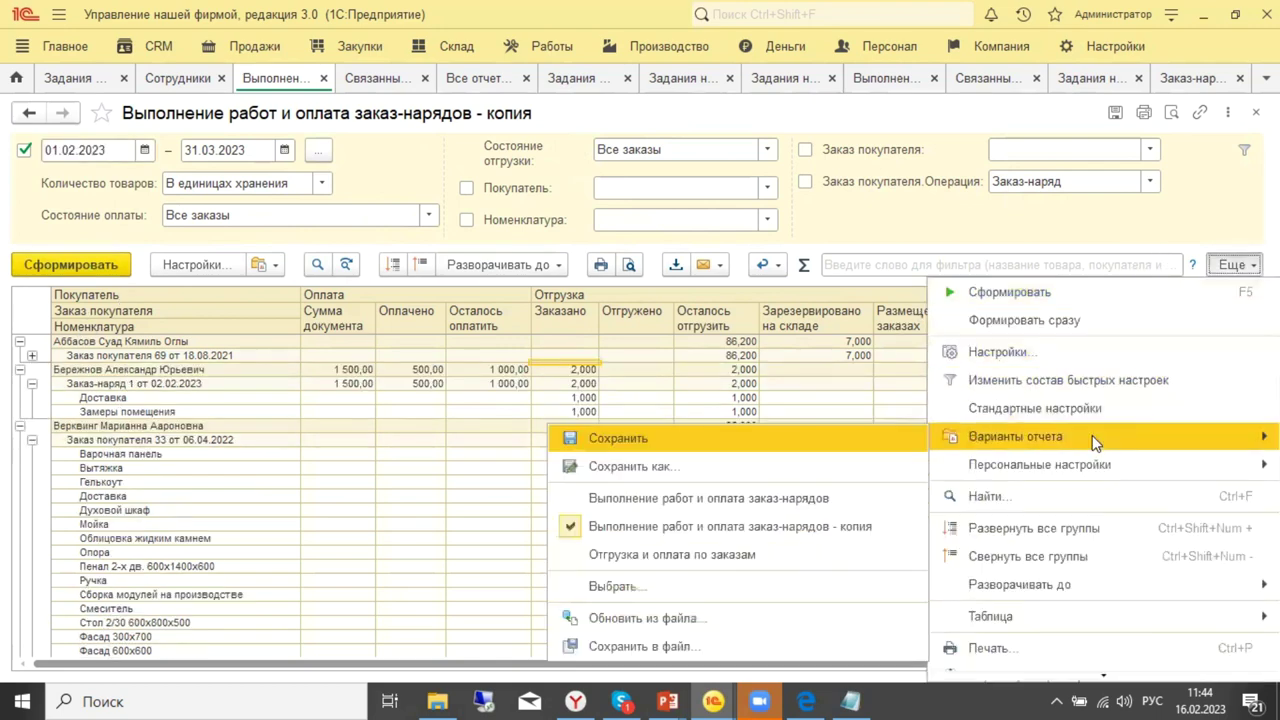
{"action": "left_click", "coordinate": [1101, 556]}
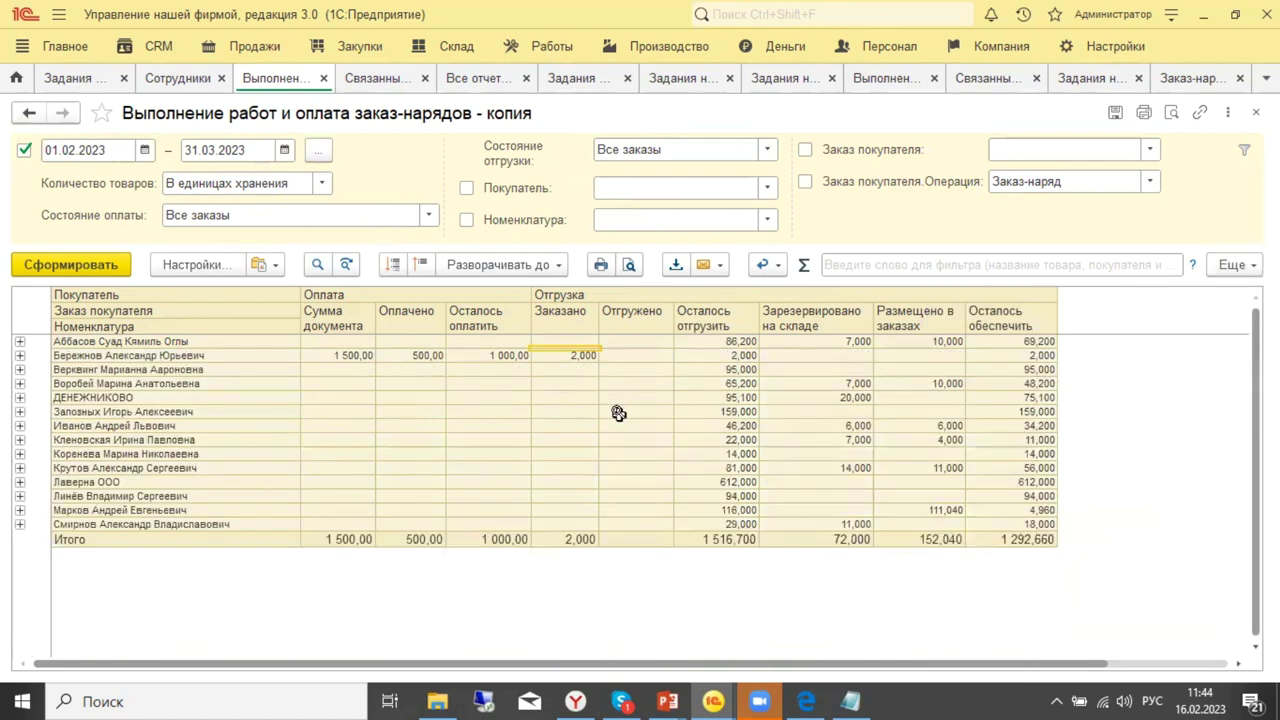
Expand the second to fourth customers' orders and review the «Доставка» and «Замеры помещения» lines of work order 1 dated 02.02.2023.
{"action": "left_click", "coordinate": [586, 438]}
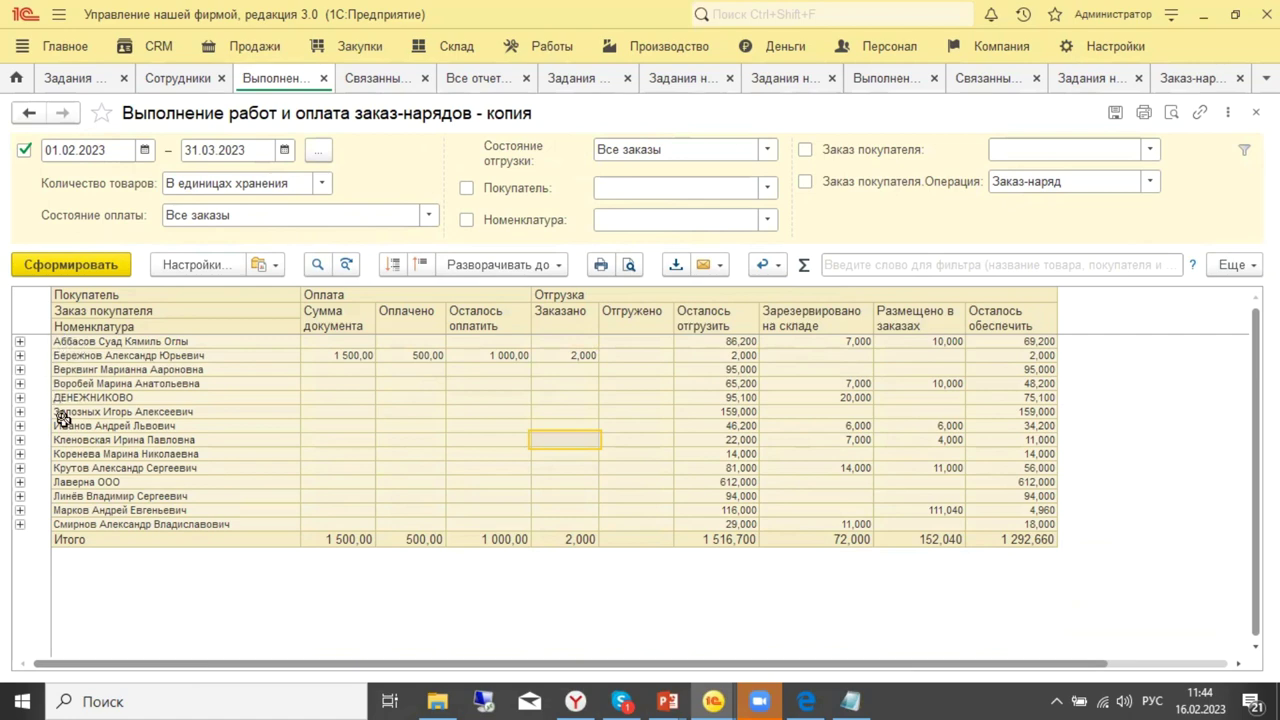
{"action": "left_click", "coordinate": [20, 356]}
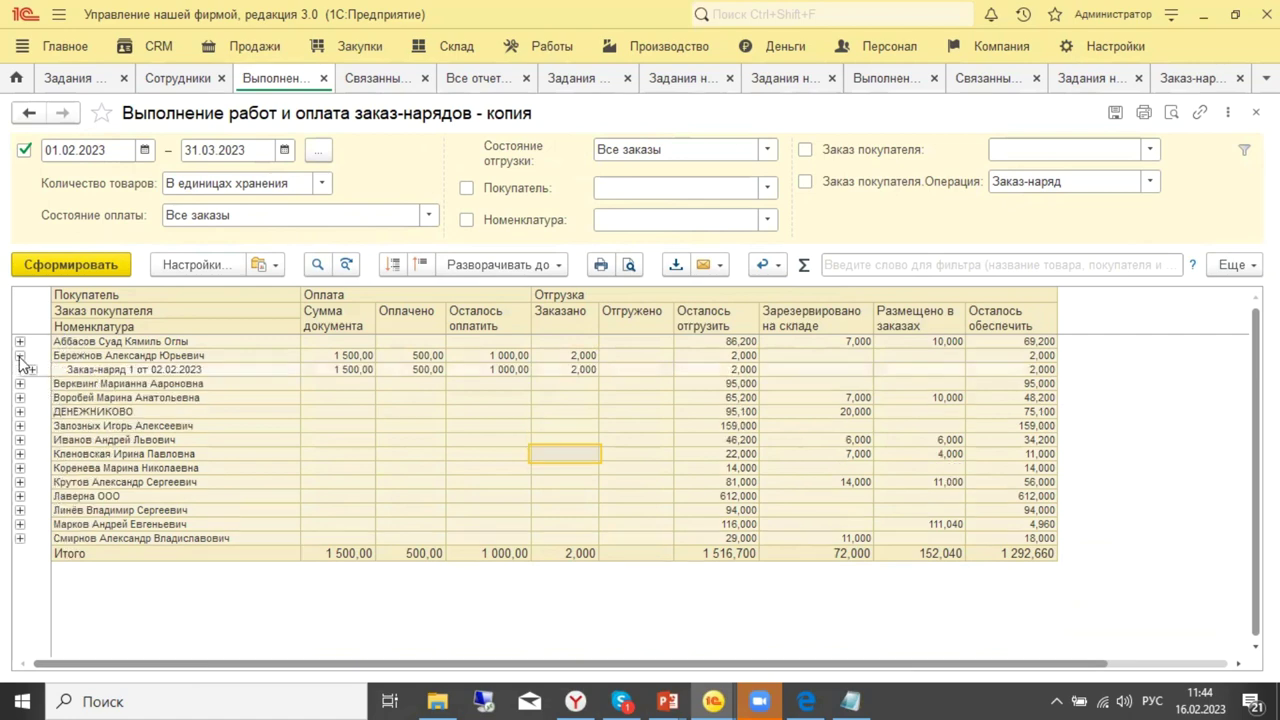
{"action": "left_click", "coordinate": [20, 384]}
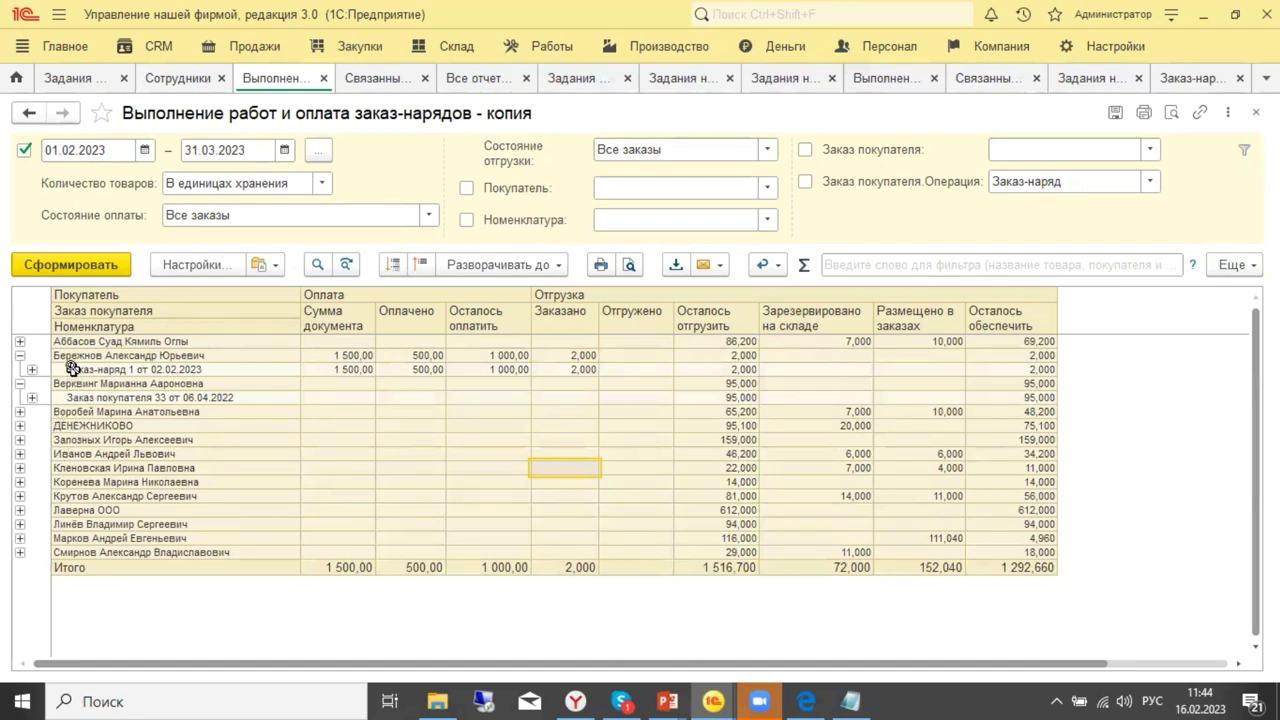
{"action": "left_click", "coordinate": [20, 412]}
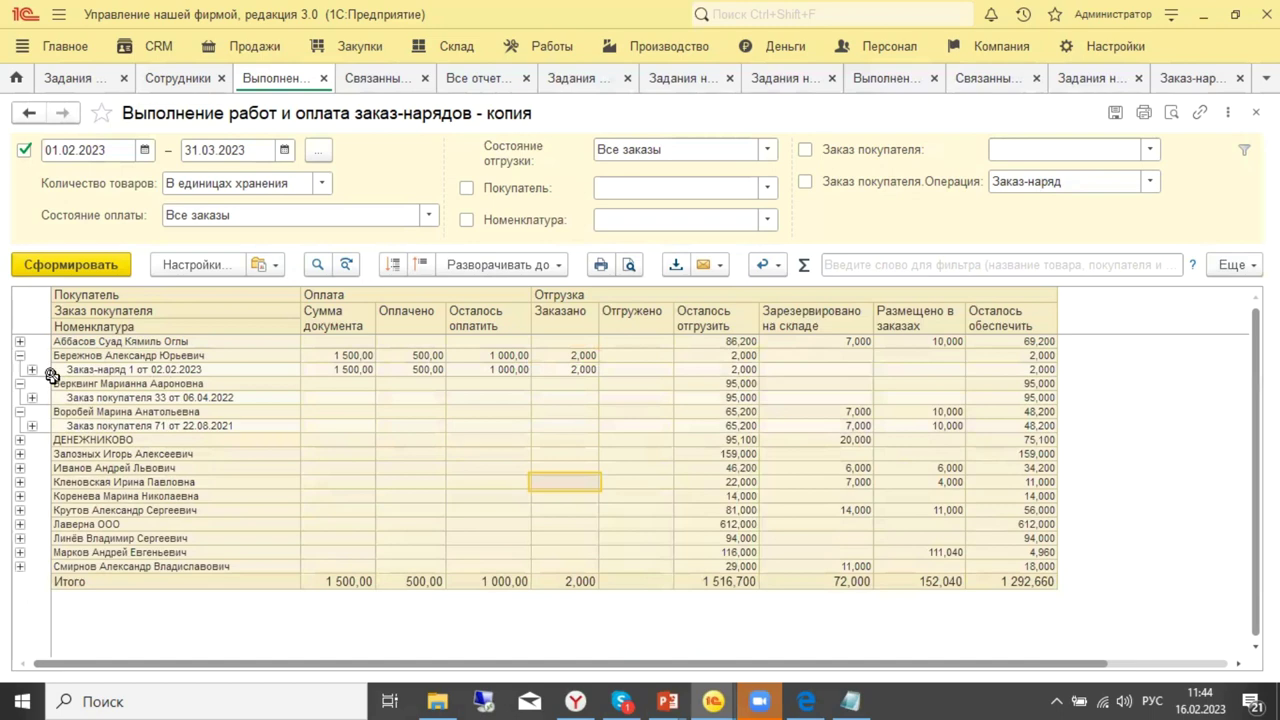
{"action": "left_click", "coordinate": [32, 369]}
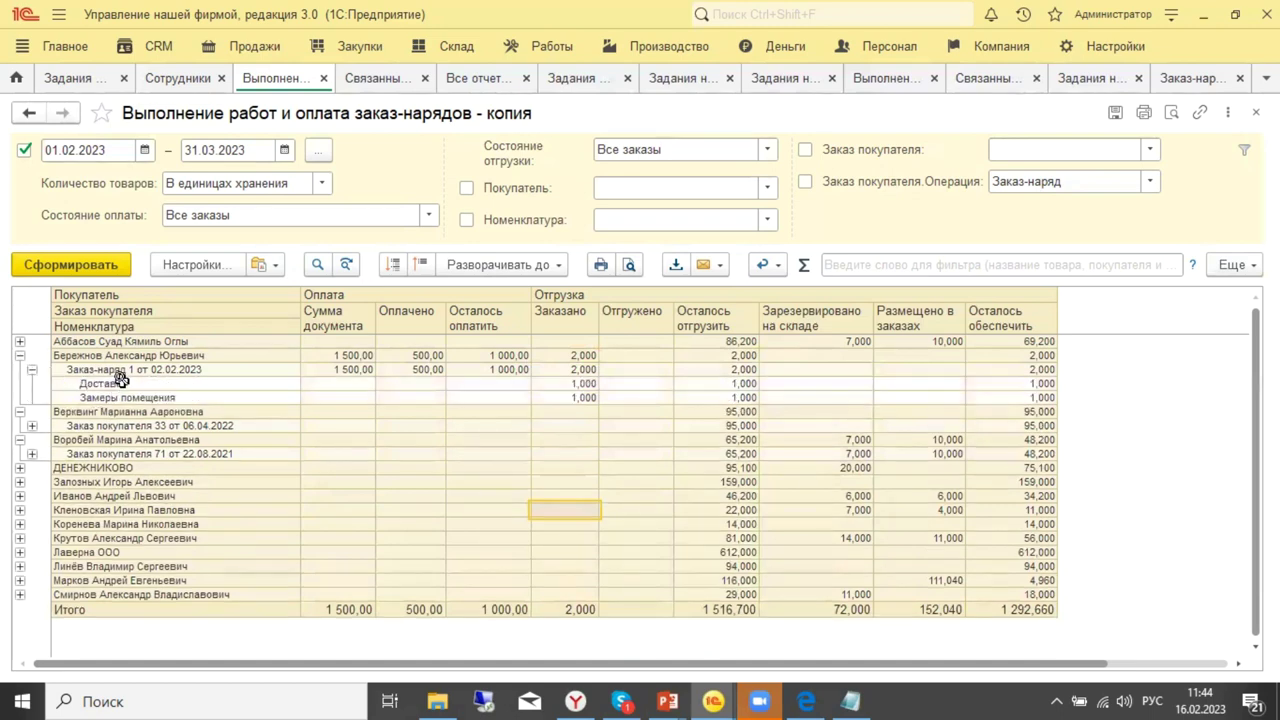
{"action": "left_click", "coordinate": [118, 386]}
{"action": "left_click", "coordinate": [121, 397]}
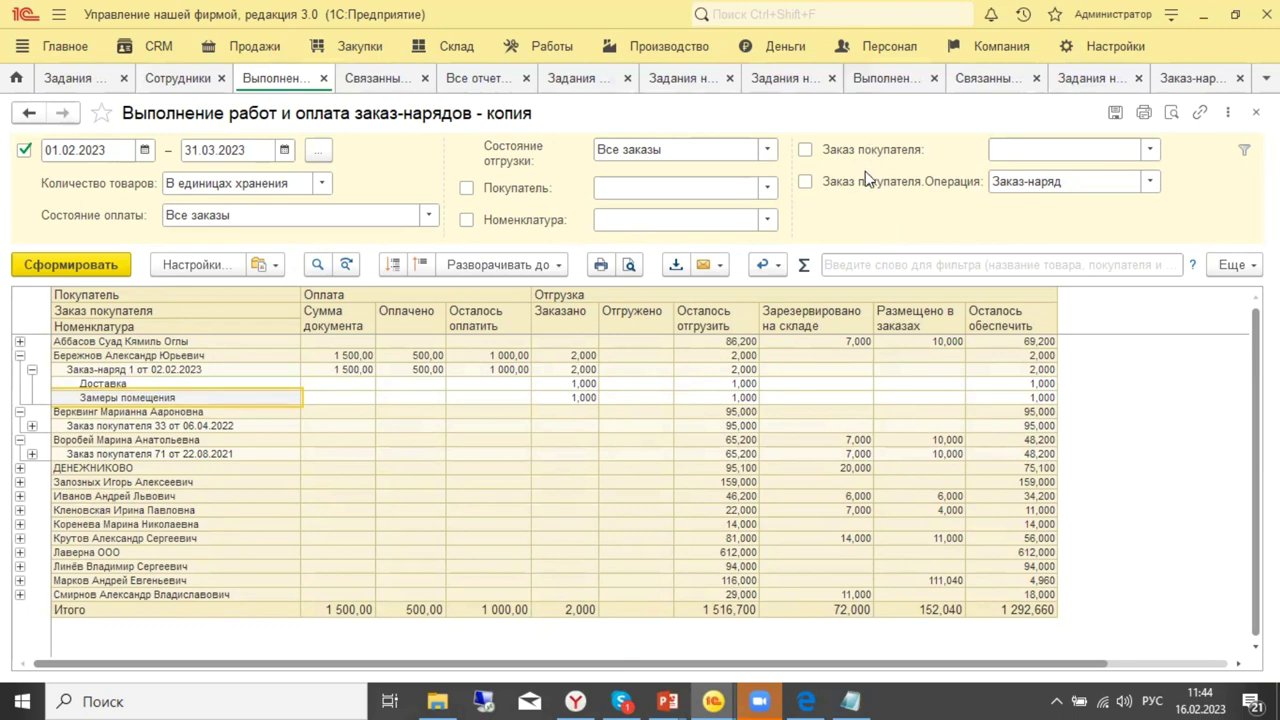
Open the full list of customer orders for the report's «Заказ покупателя» filter and browse the March and April 2022 orders.
{"action": "left_click", "coordinate": [1152, 150]}
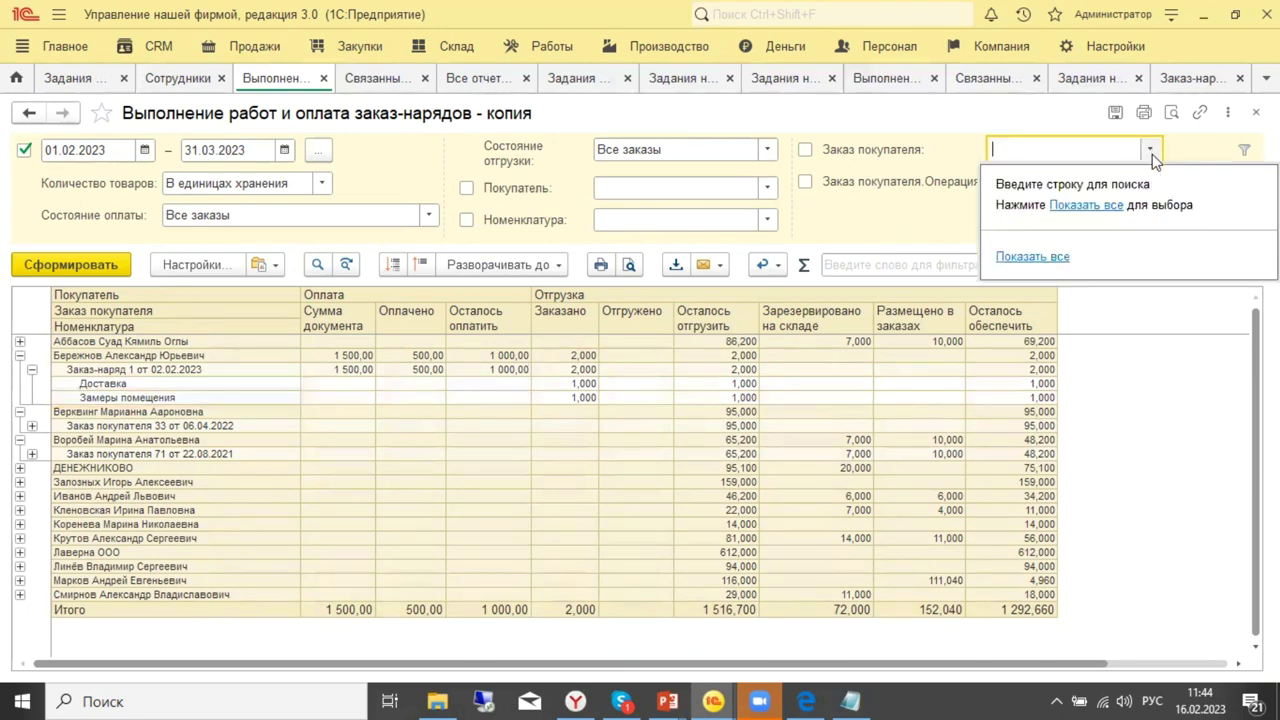
{"action": "left_click", "coordinate": [1031, 257]}
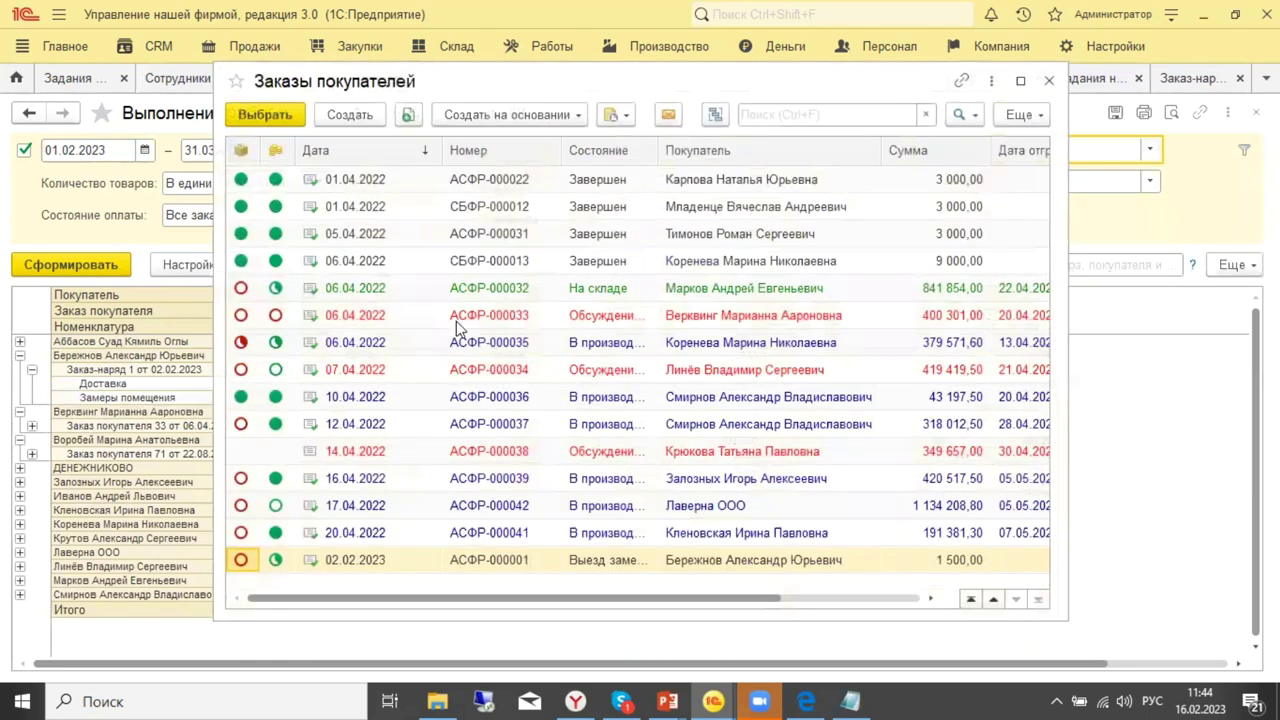
{"action": "scroll", "coordinate": [456, 321], "scroll_direction": "up", "scroll_amount": 4}
{"action": "scroll", "coordinate": [456, 321], "scroll_direction": "down", "scroll_amount": 4}
{"action": "scroll", "coordinate": [456, 321], "scroll_direction": "up", "scroll_amount": 4}
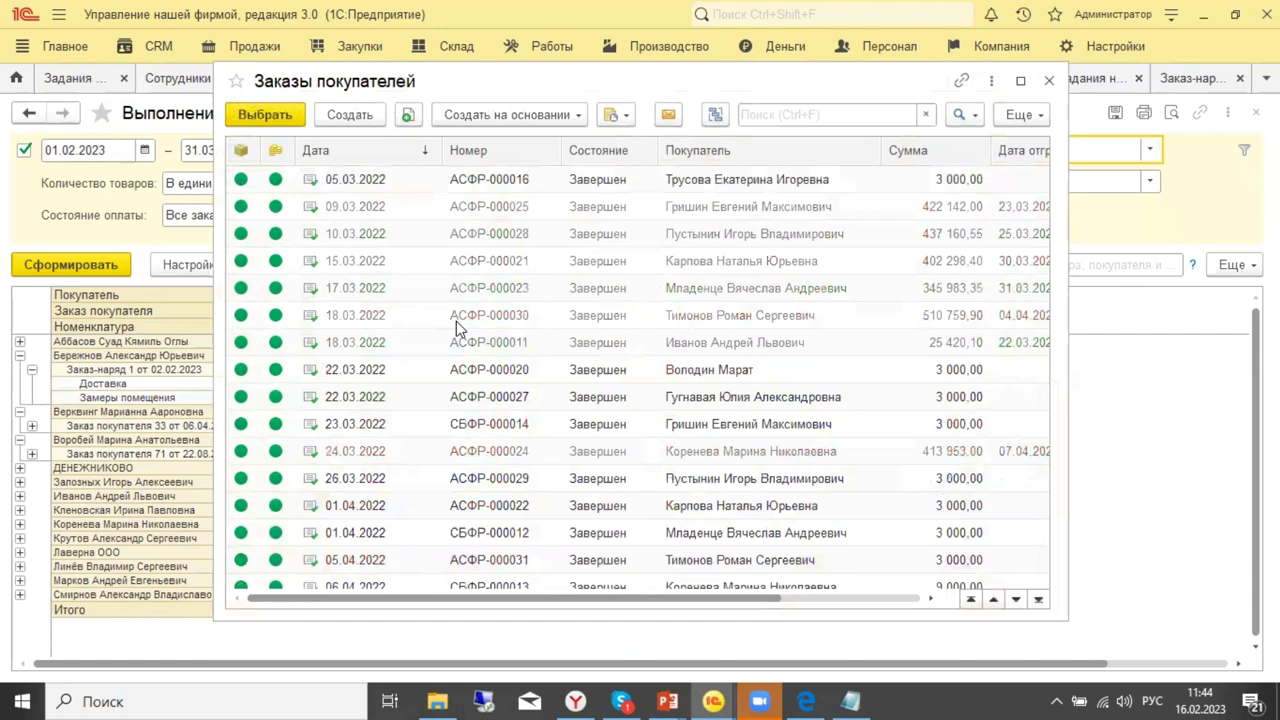
{"action": "left_click", "coordinate": [558, 341]}
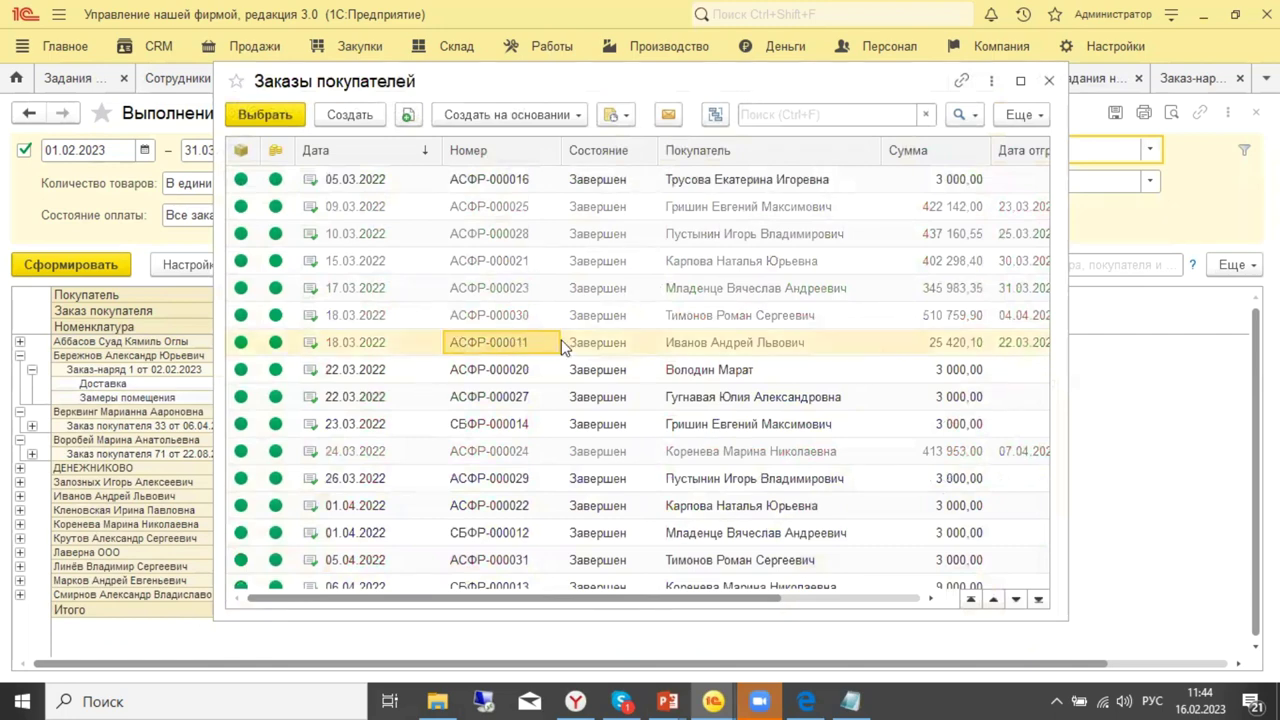